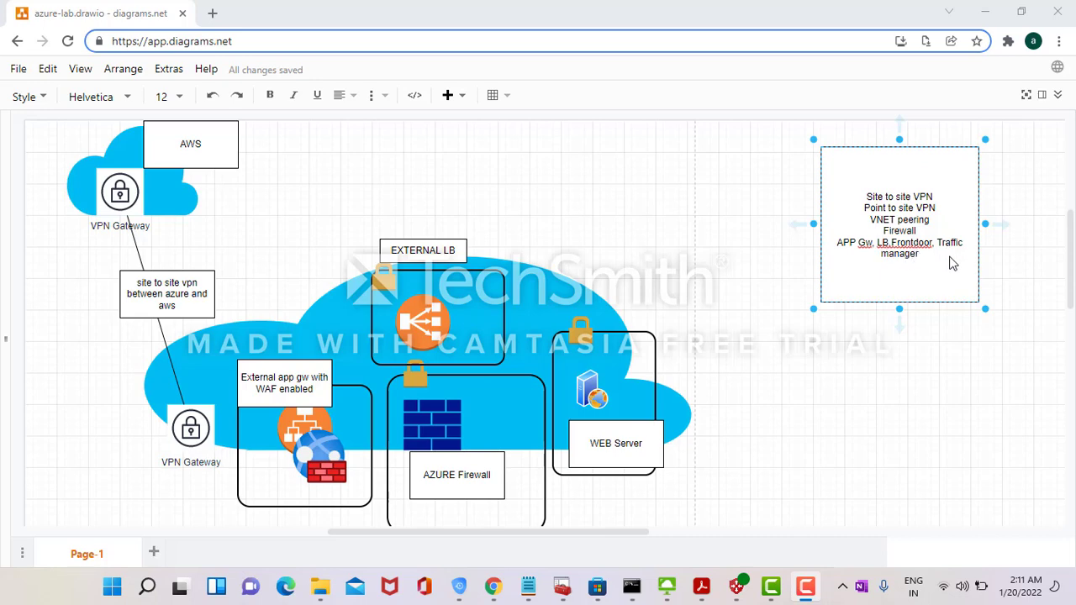
- Switch from the azure-lab diagram to the Azure portal window
key(alt+Tab)
key(alt+Tab)
key(alt+Tab)
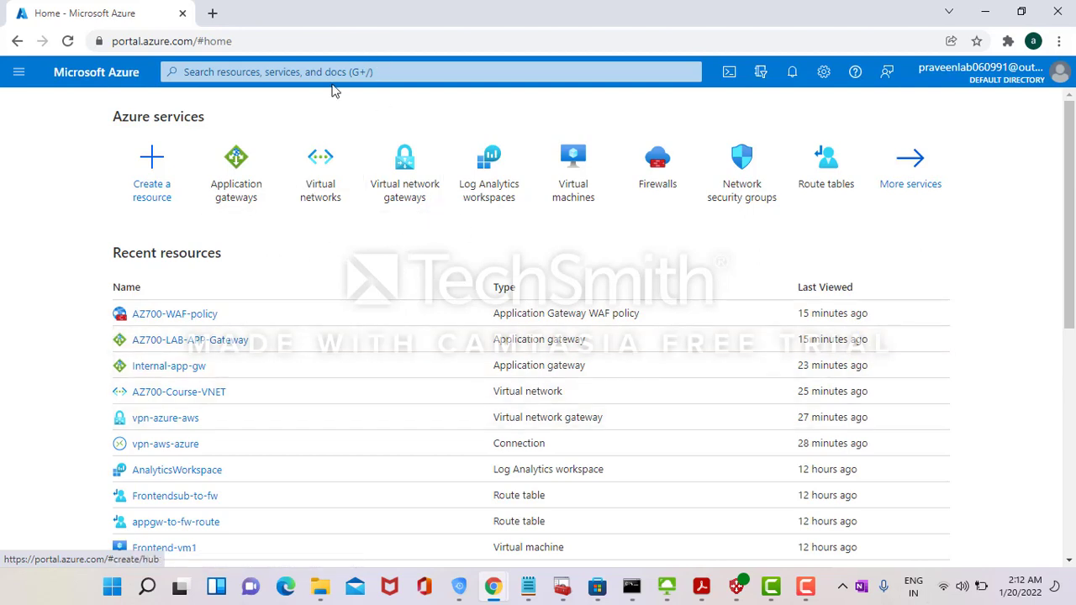
- Find Resource groups through the portal search ('resou') and open AZ700-Course-RG
click(404, 74)
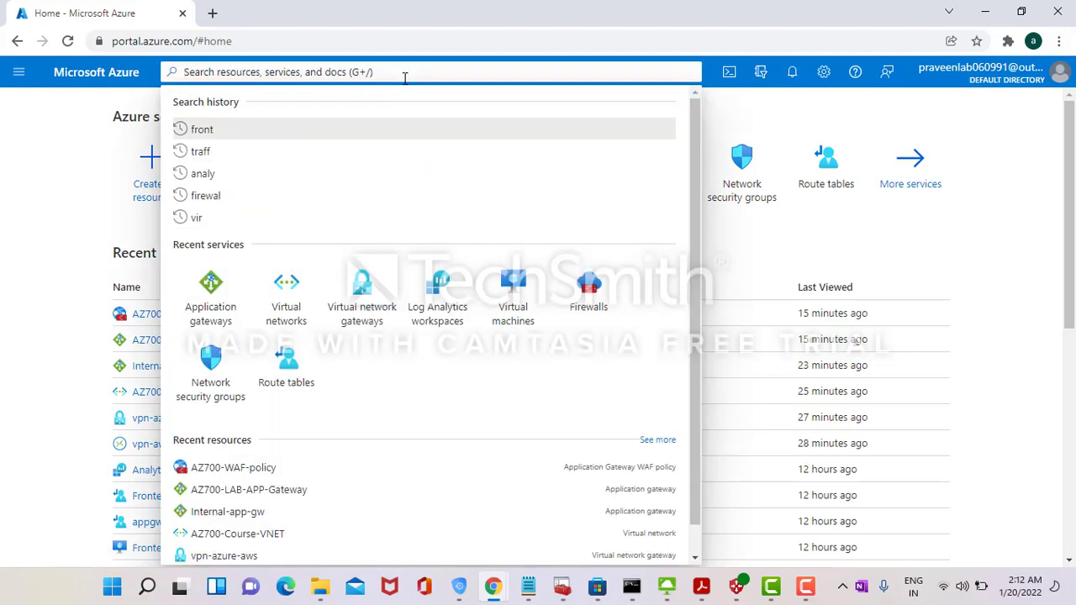
text(resou)
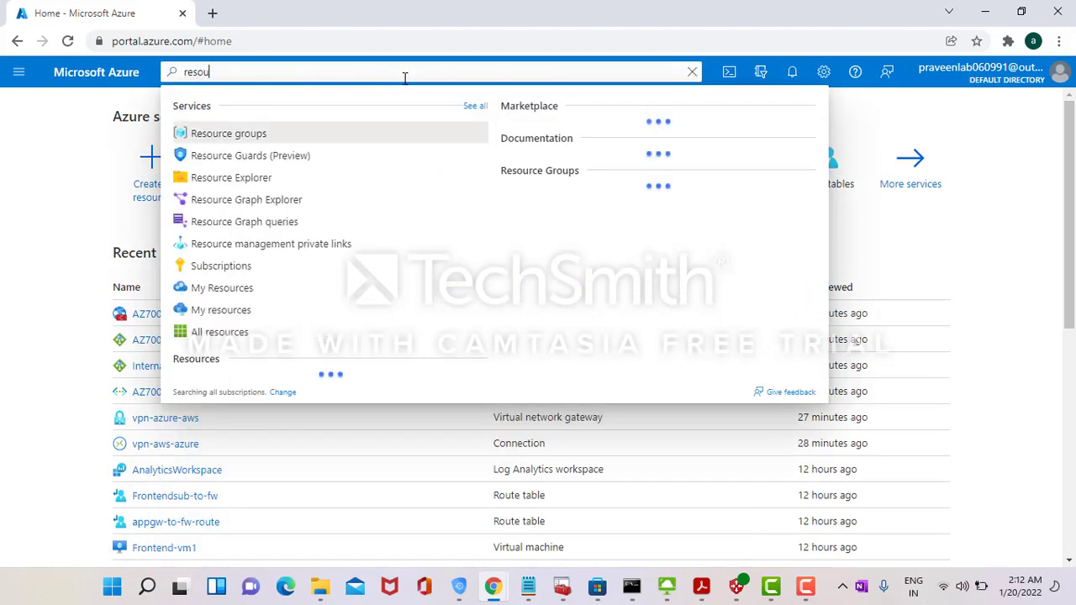
click(395, 139)
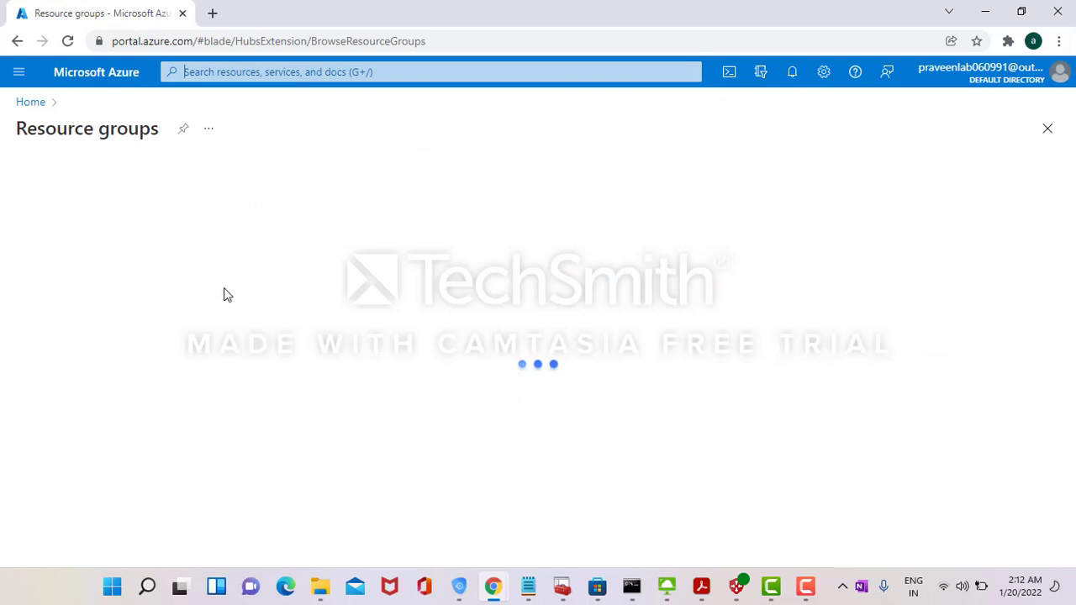
click(107, 301)
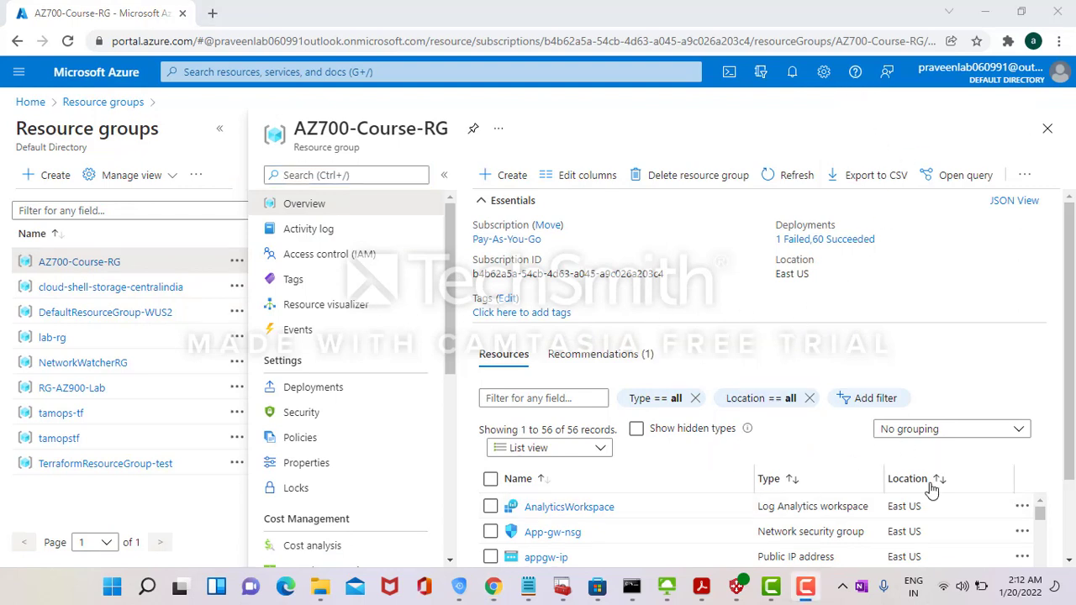
- Scroll down through AZ700-Course-RG's list of 56 resources
click(1069, 519)
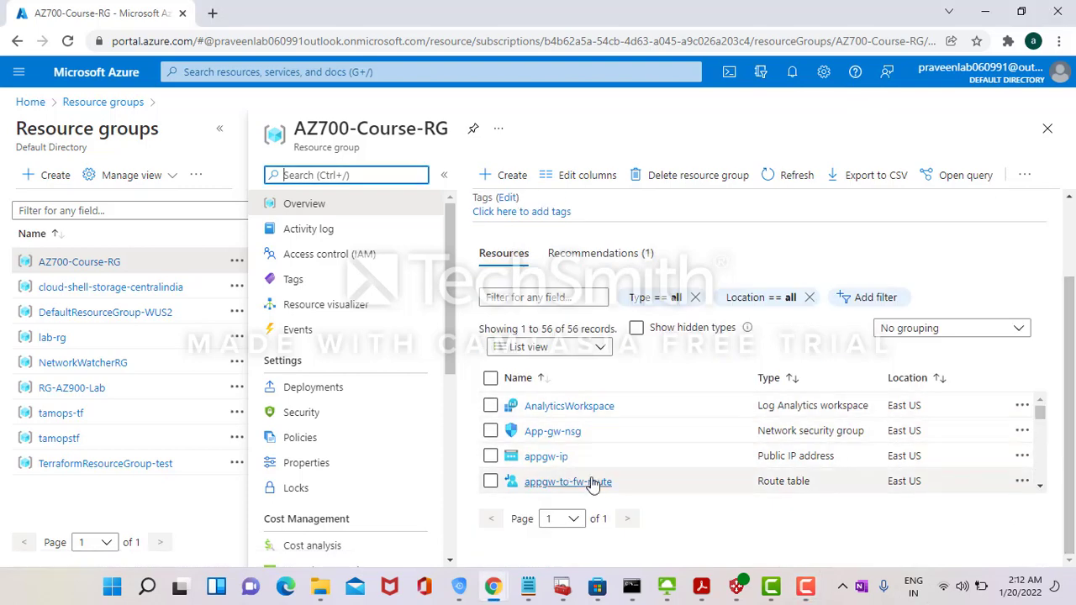
click(1041, 487)
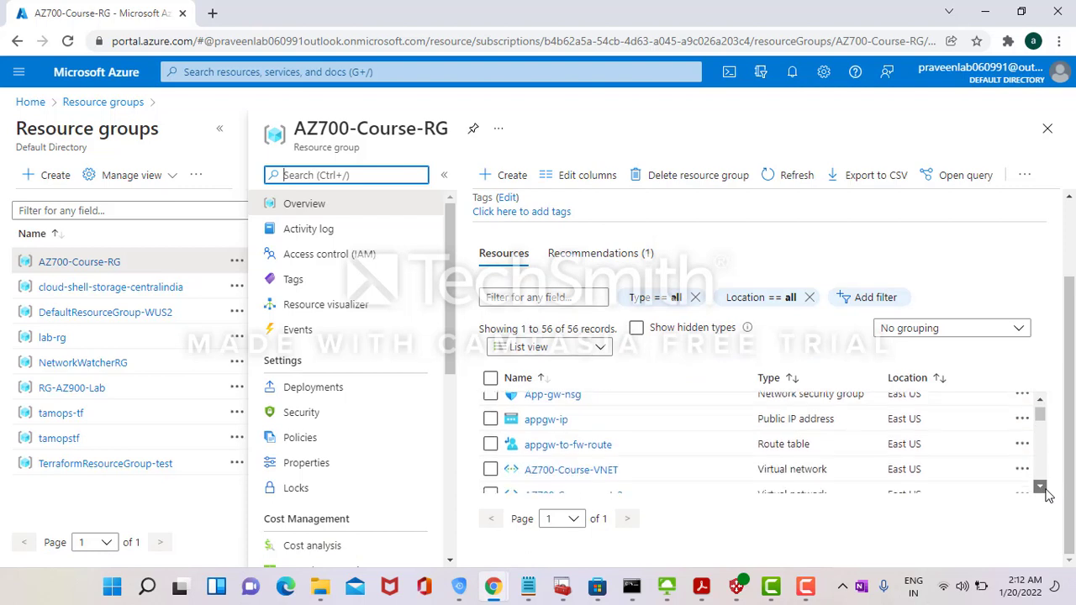
click(1043, 489)
click(1043, 489)
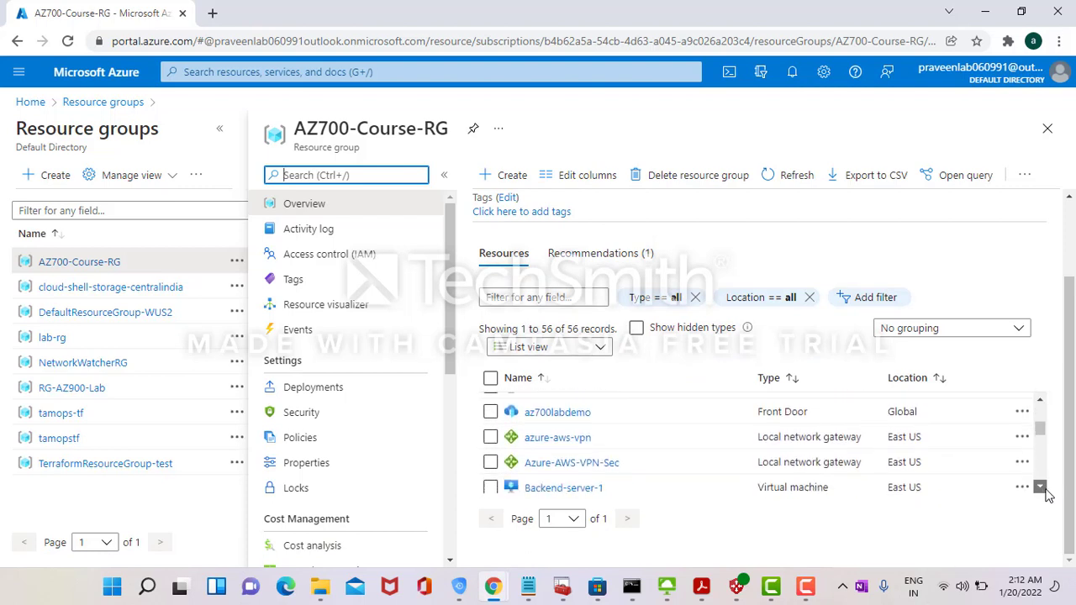
click(1043, 488)
click(1042, 488)
click(1043, 489)
click(1042, 489)
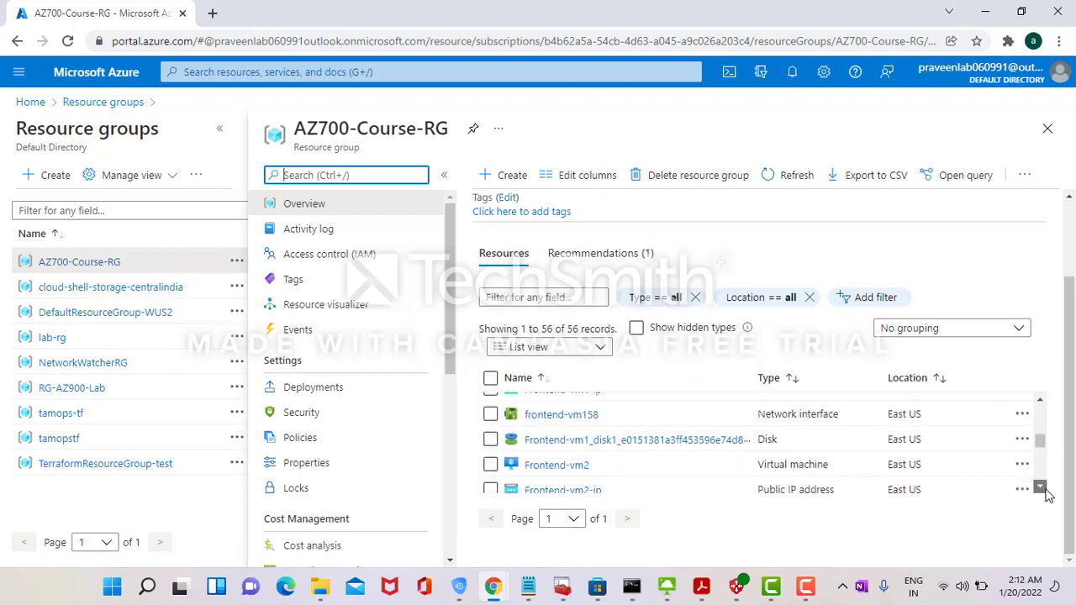
click(1043, 488)
key(alt+Tab)
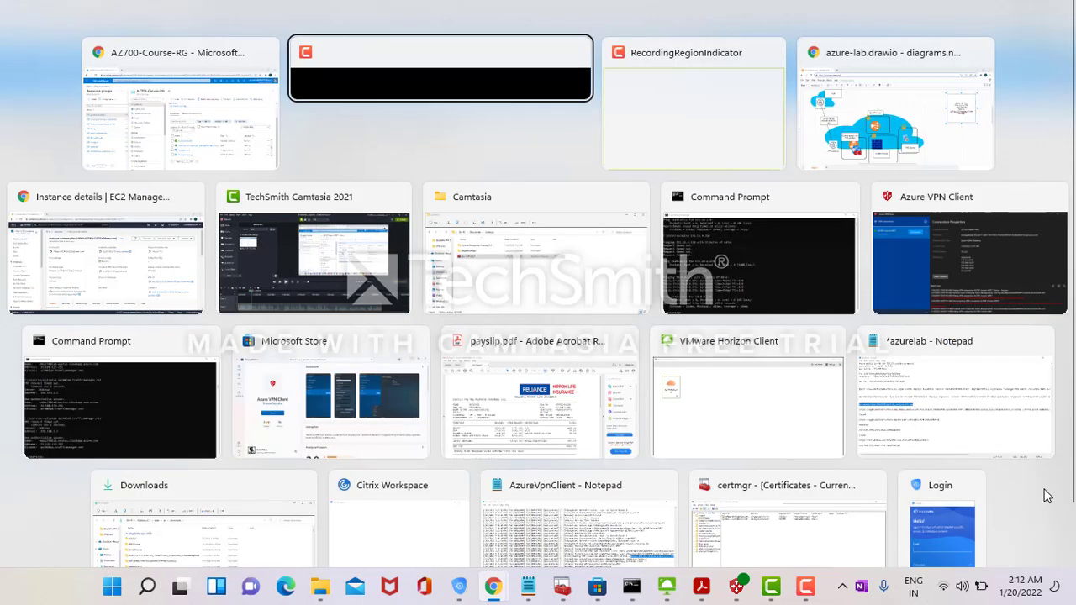
- Glance at the azure-lab.drawio diagram, then return to the Azure portal Home page
key(alt+Tab)
key(alt+Tab)
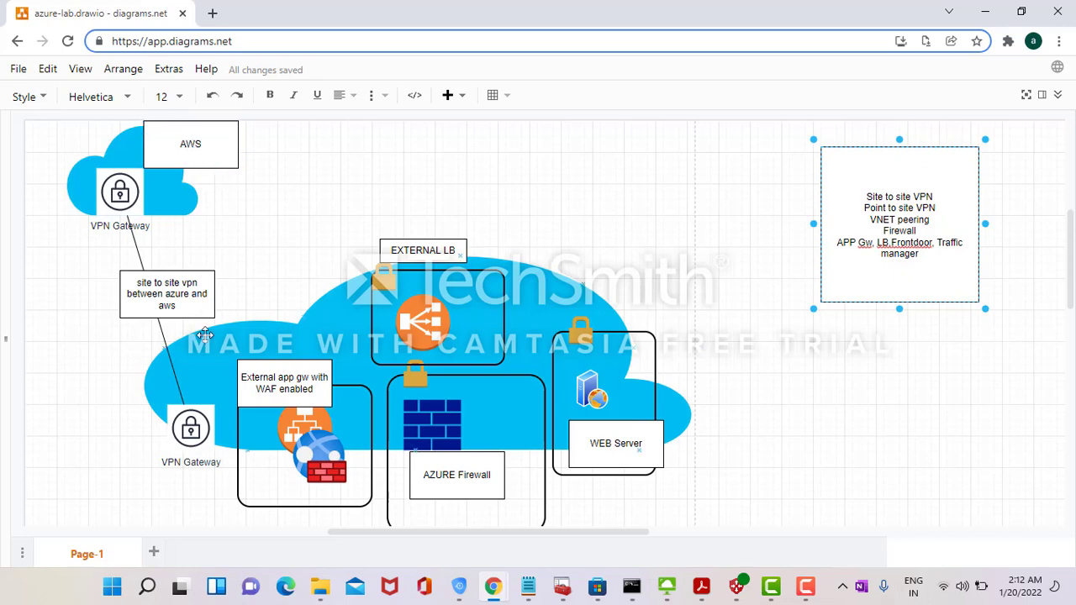
key(alt+Tab)
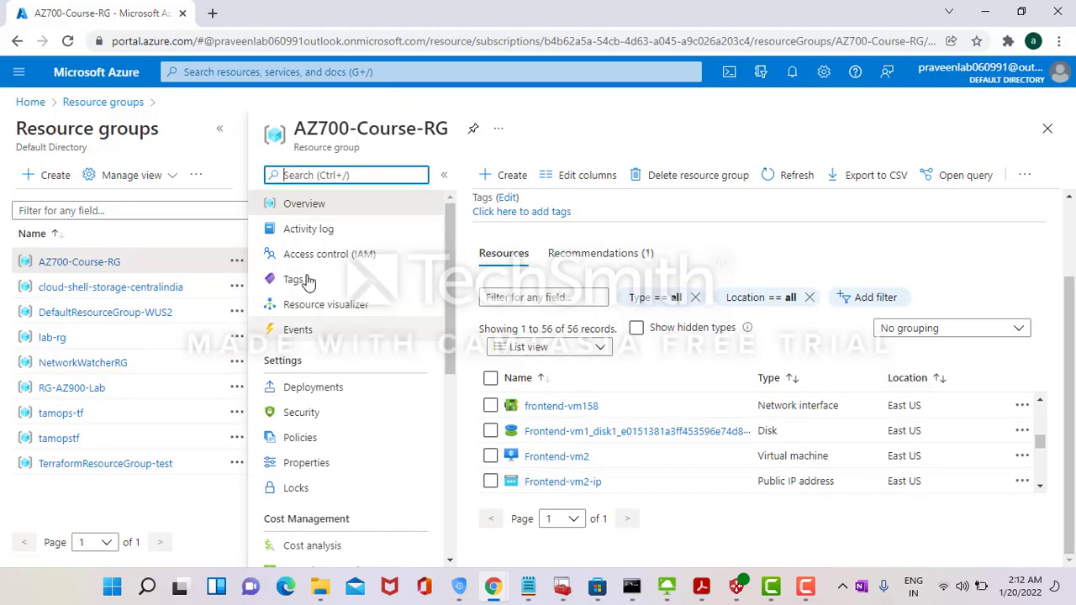
click(31, 103)
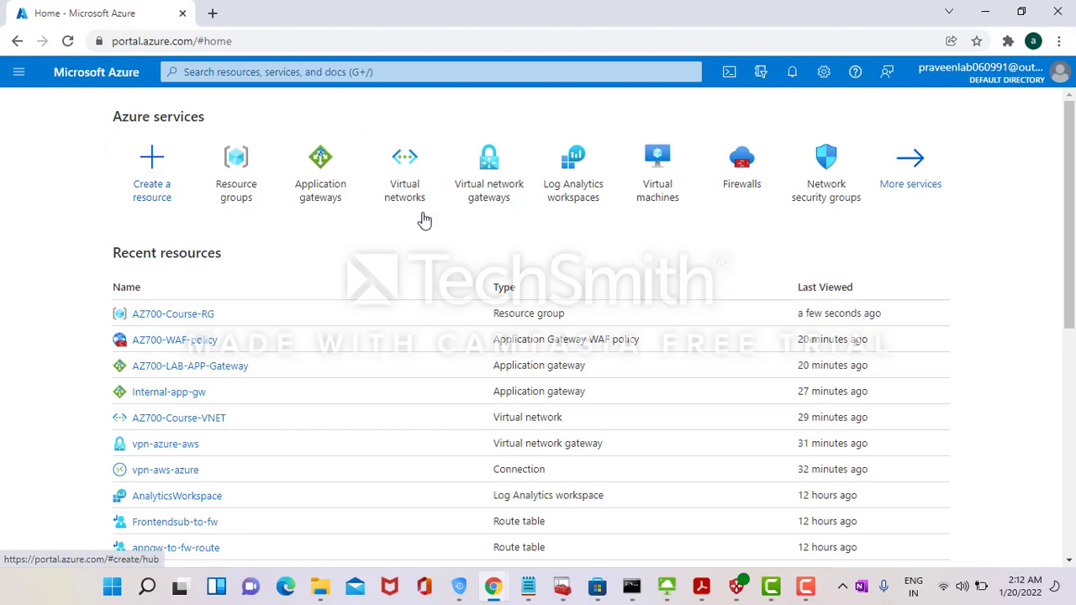
- Open vpn-azure-aws's configuration and connections, then the Connected vpn-aws-azure-secondary connection
click(487, 203)
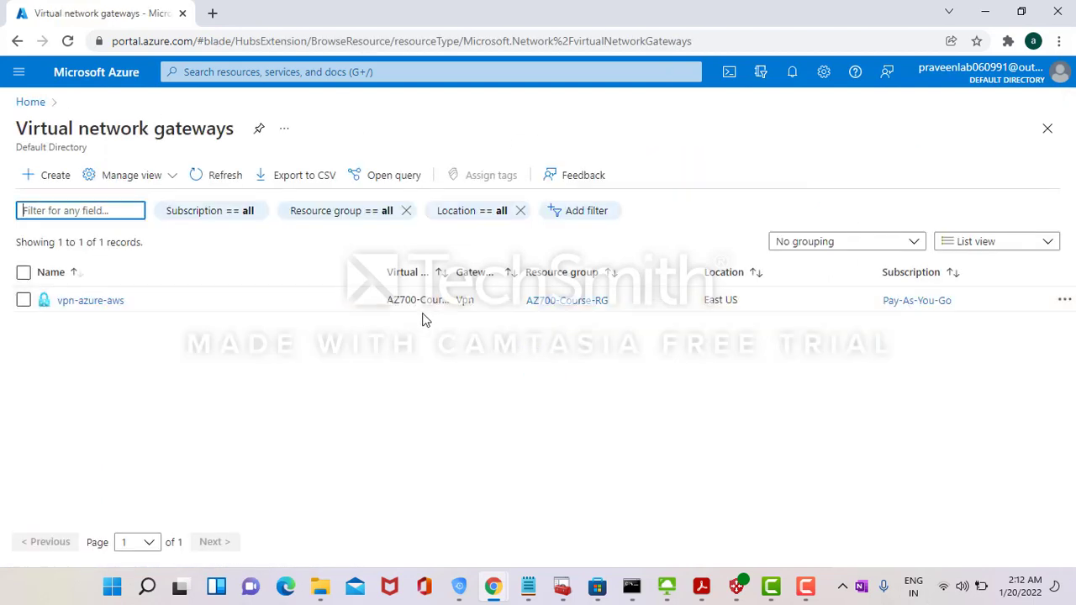
click(94, 310)
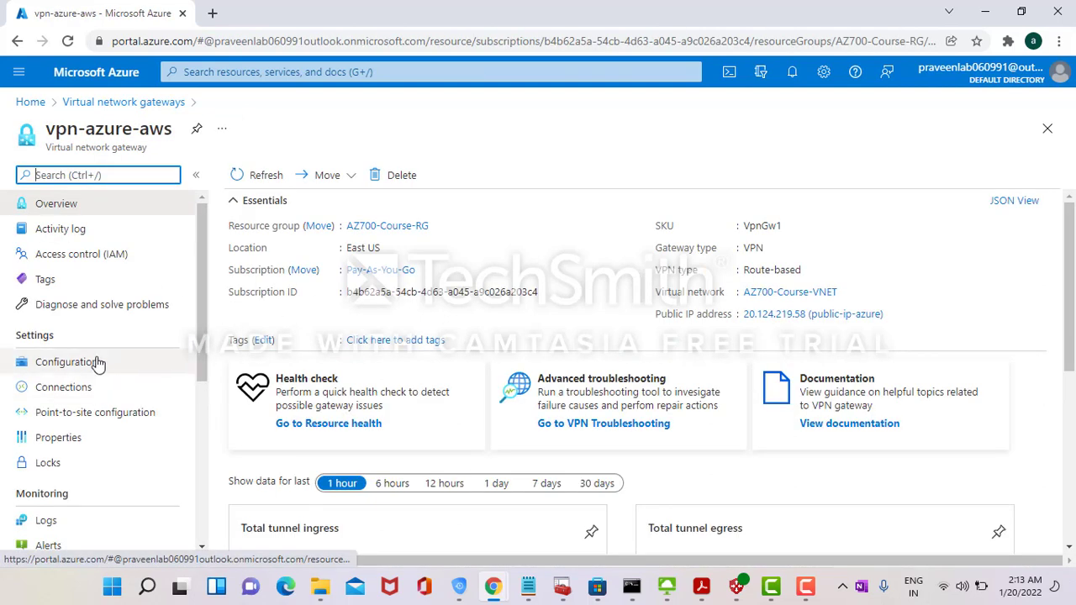
click(100, 362)
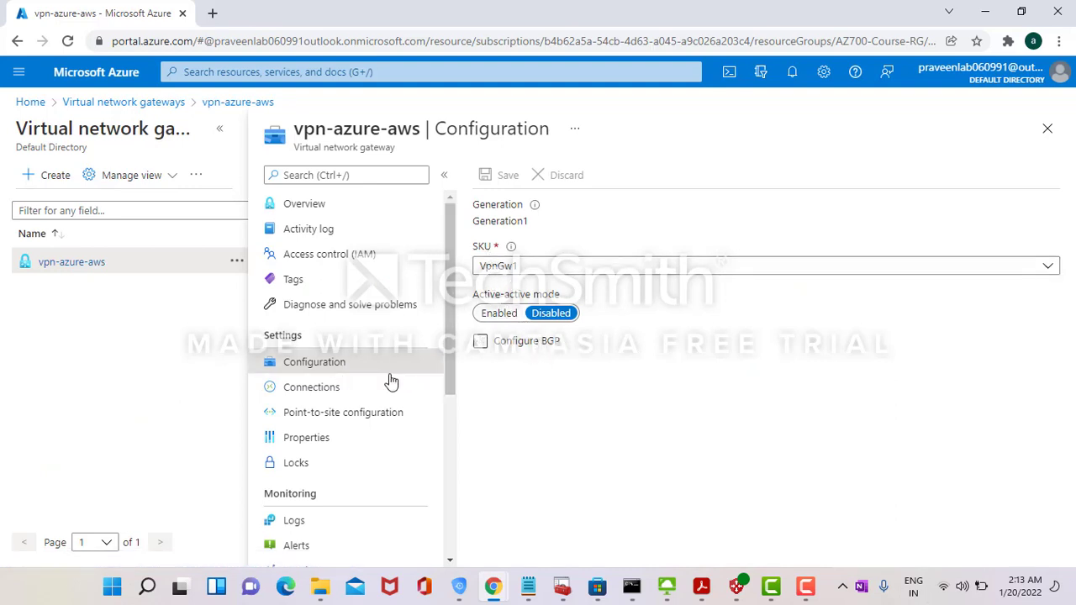
click(341, 390)
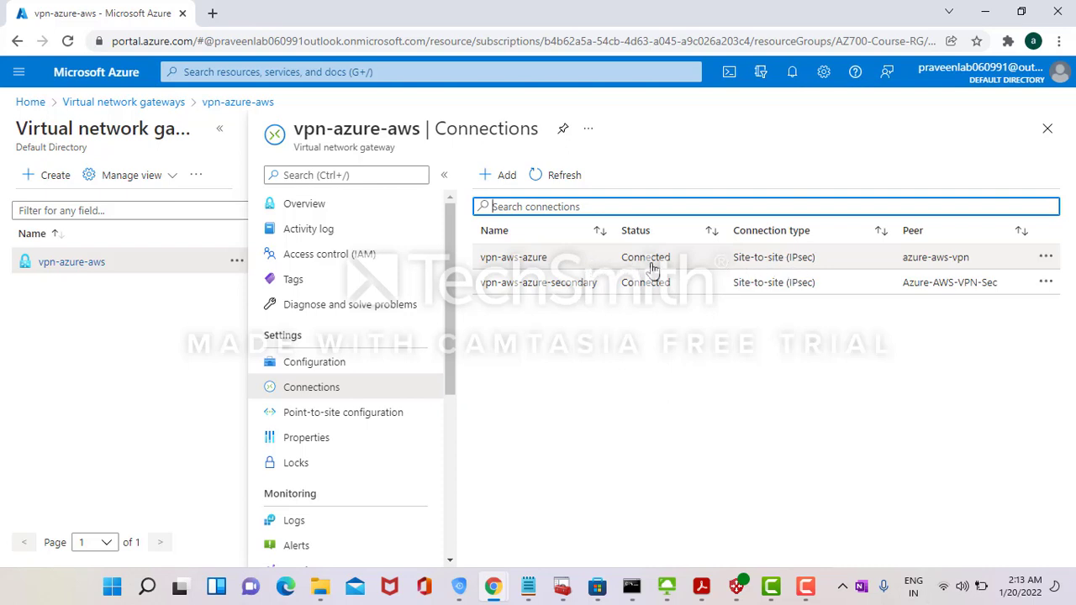
click(553, 286)
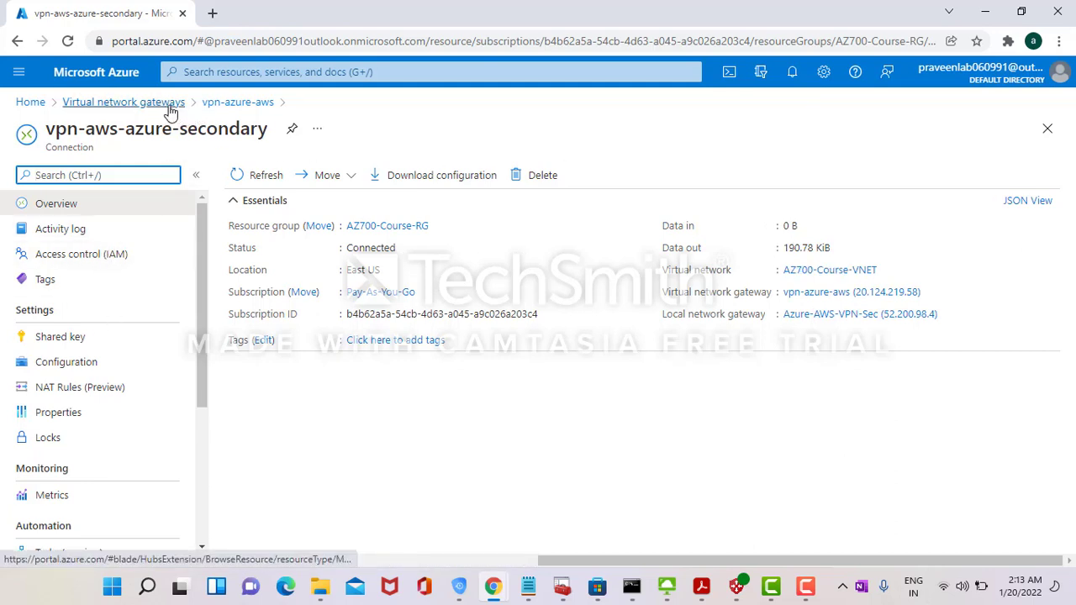
key(alt+Tab)
key(alt+Tab)
key(alt+Tab)
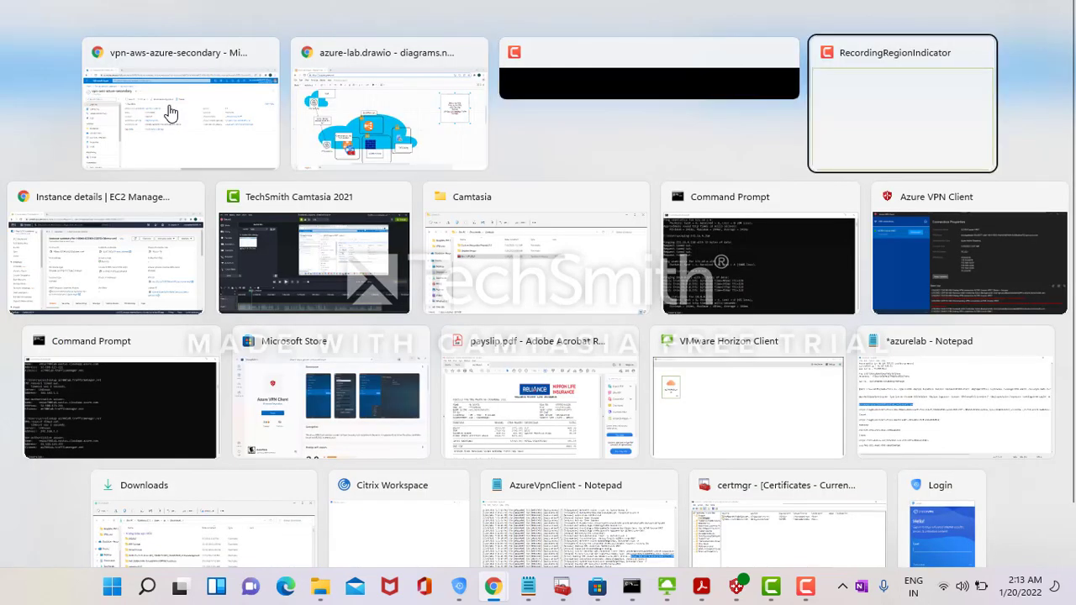
- In the AWS console, go to VPC and list the Site-to-Site VPN Connections
key(alt+Tab)
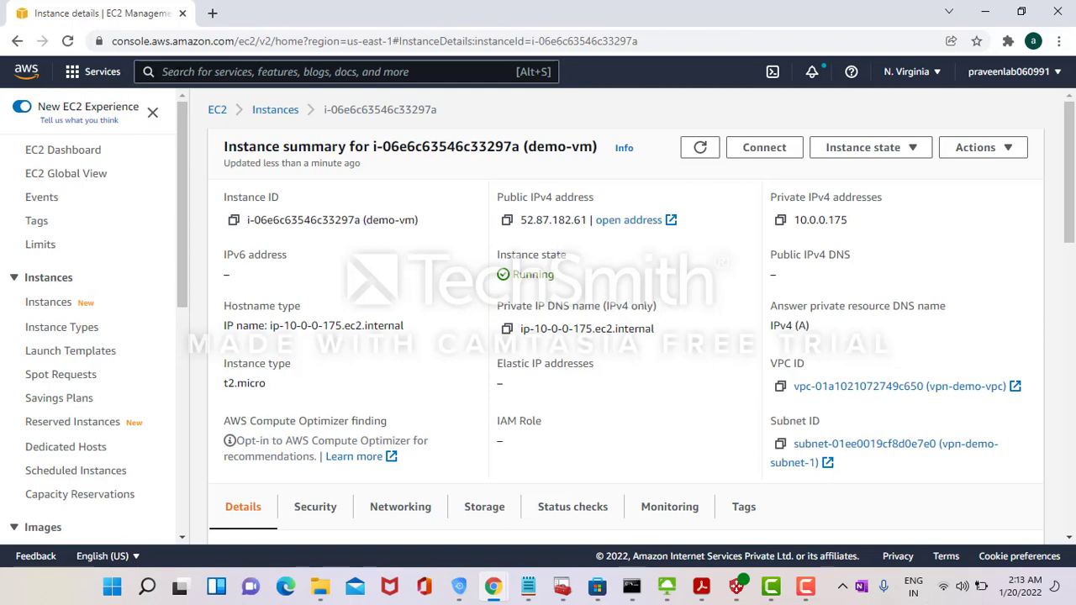
key(alt+s)
text(vpc)
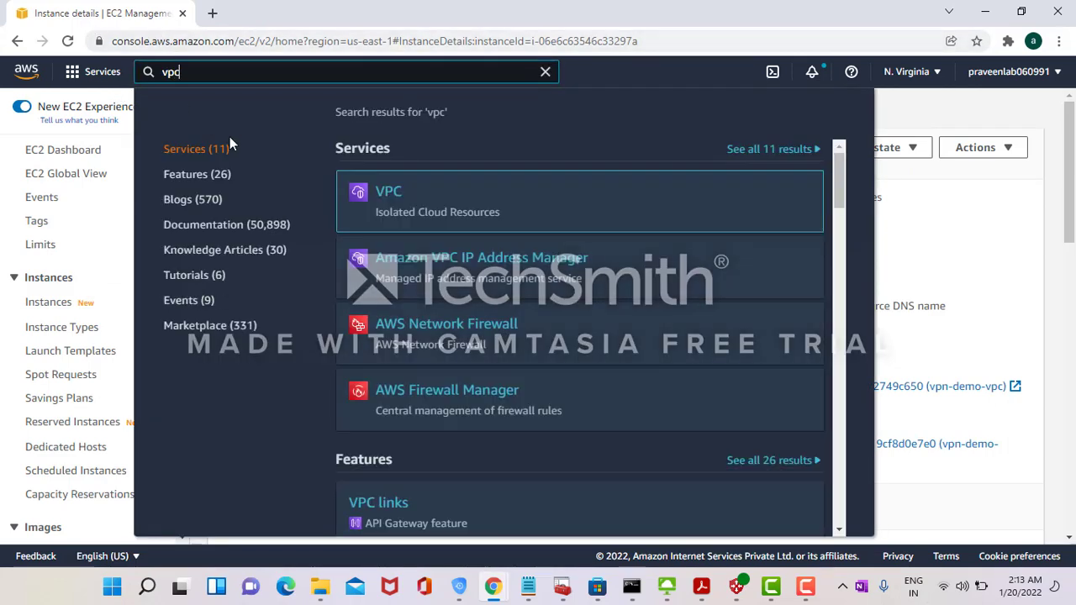
mouse_move(374, 195)
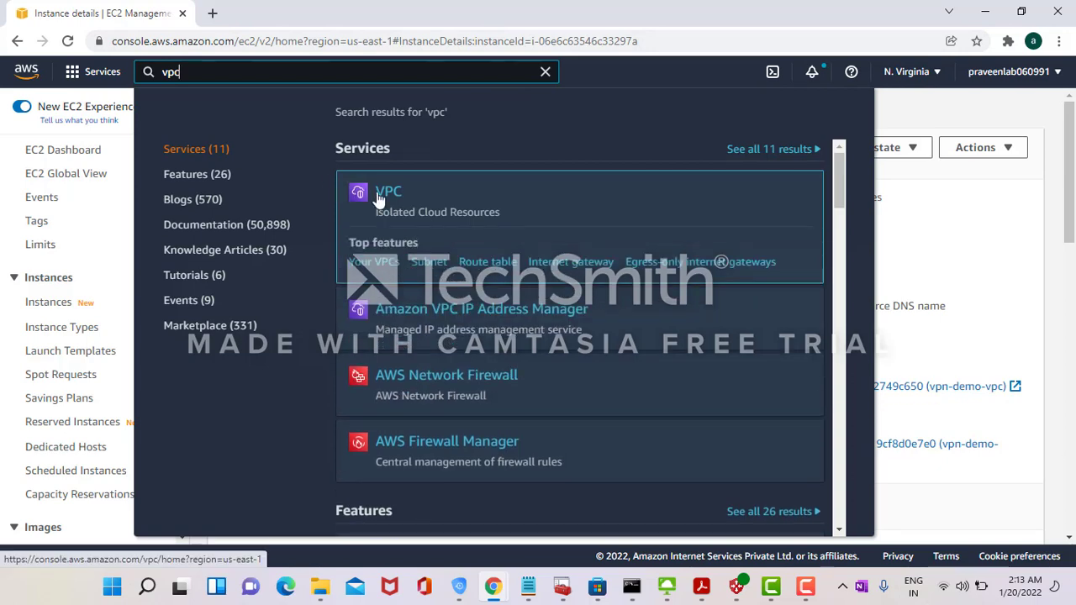
click(389, 196)
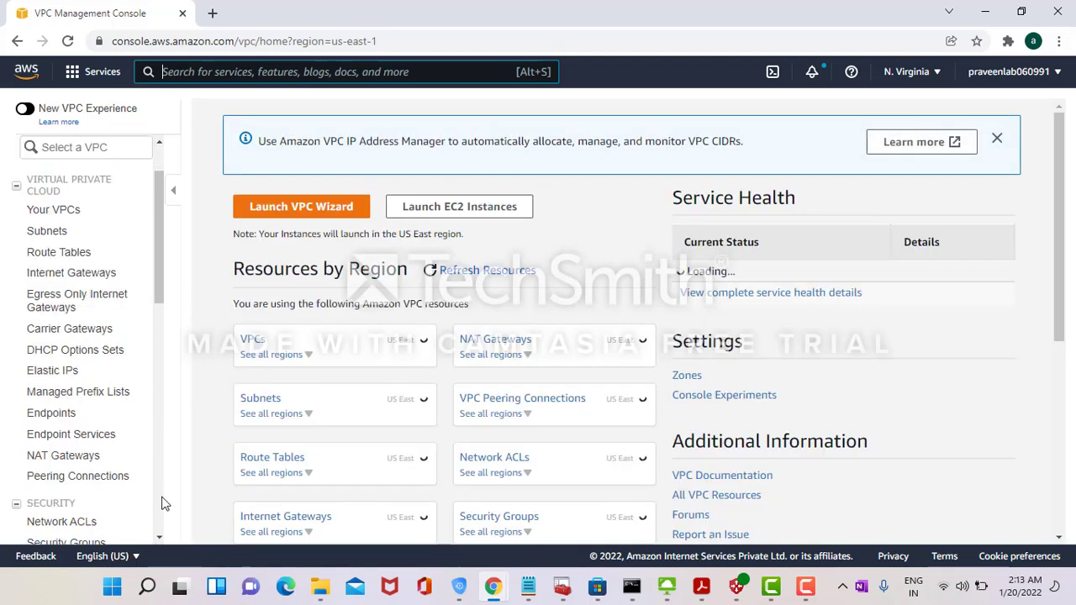
scroll(161, 505, down, 10)
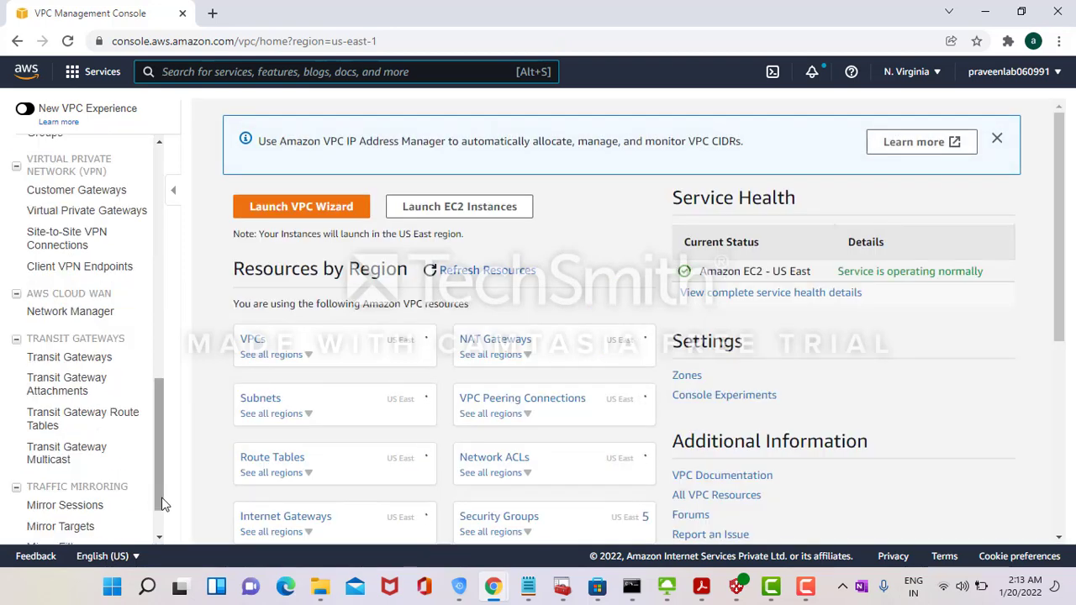
click(72, 244)
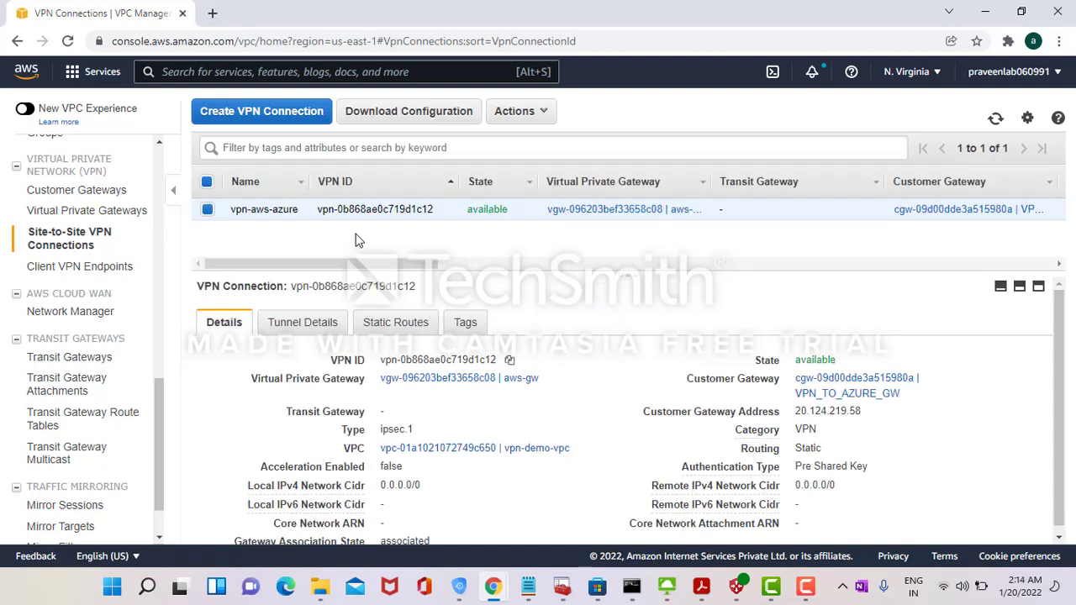
- Compare Tunnel 2's outside IP 52.200.98.4 with Azure's local network gateway address
click(316, 324)
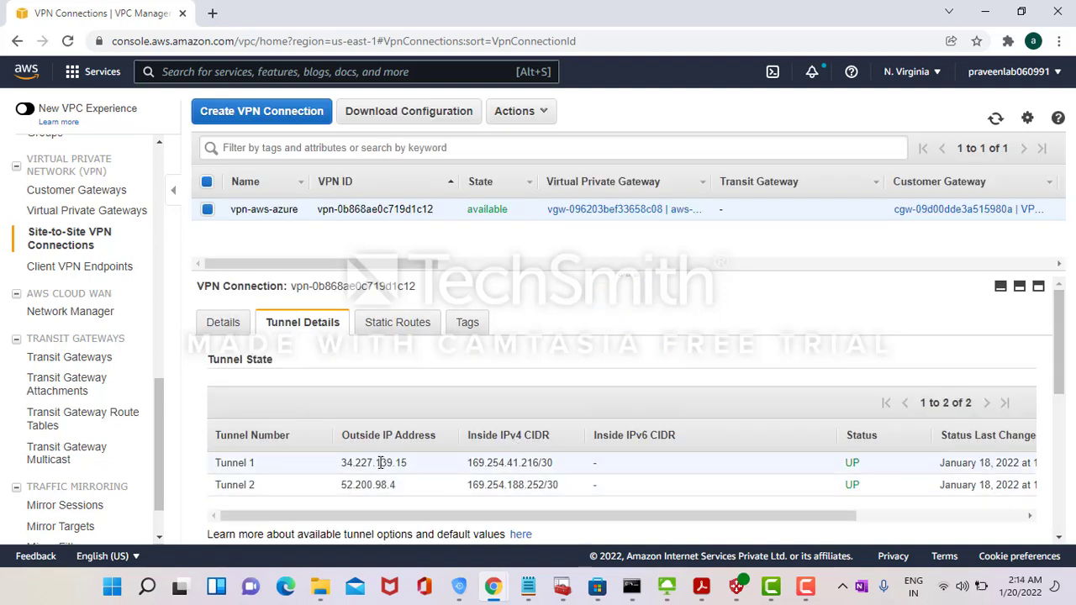
double_click(380, 463)
drag(340, 484, 395, 485)
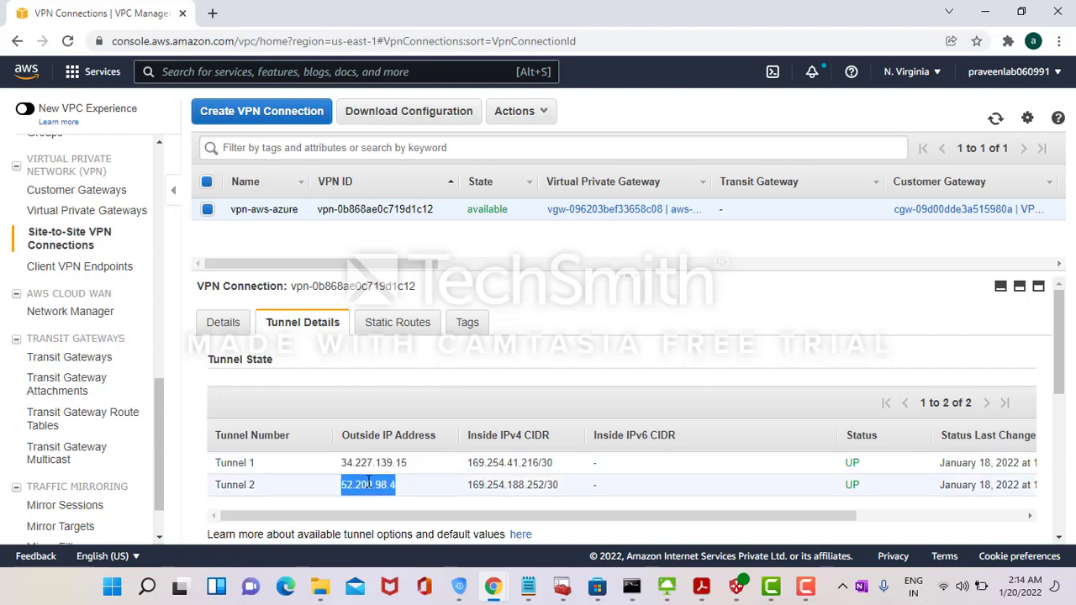
key(alt+Tab)
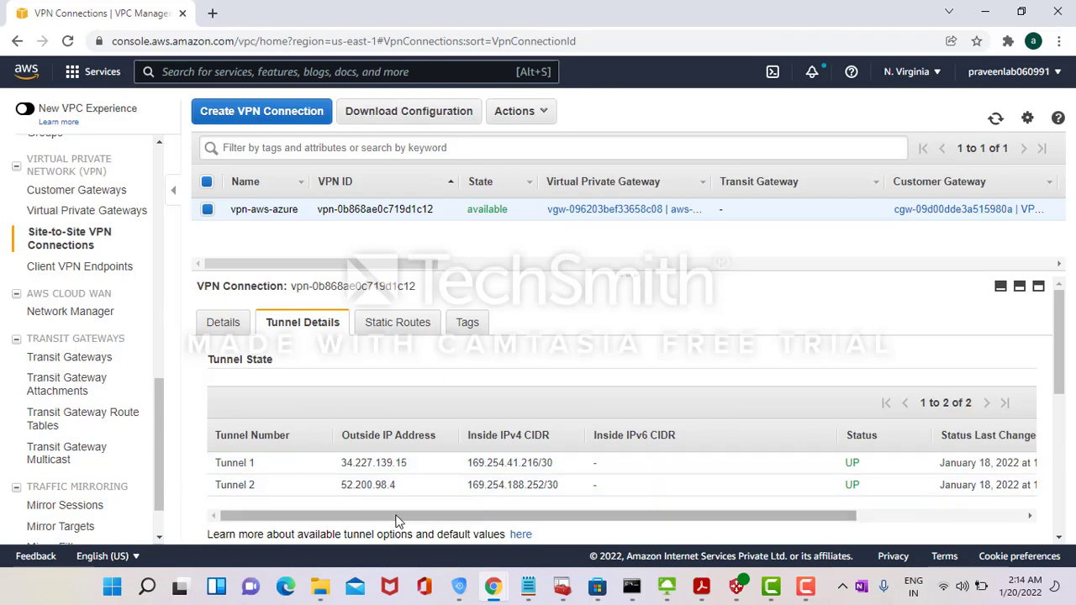
double_click(358, 486)
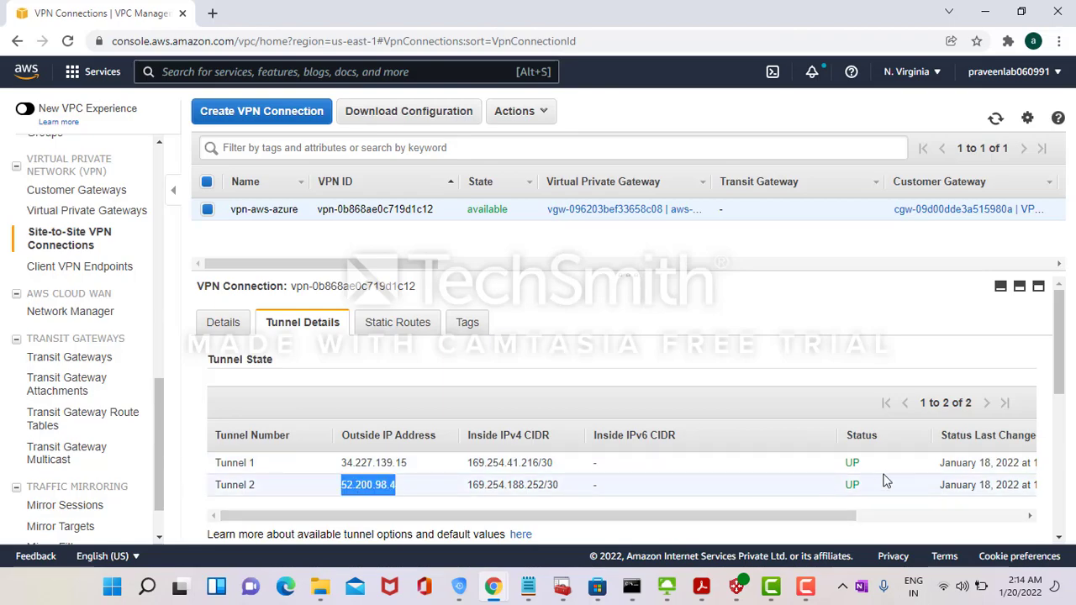
key(alt+Tab)
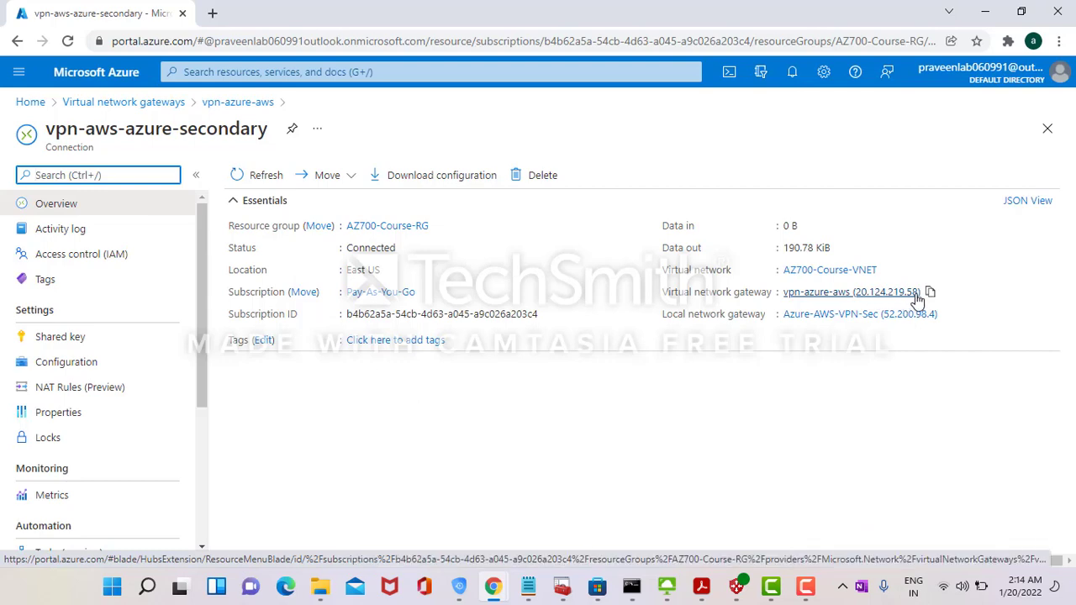
key(alt+Tab)
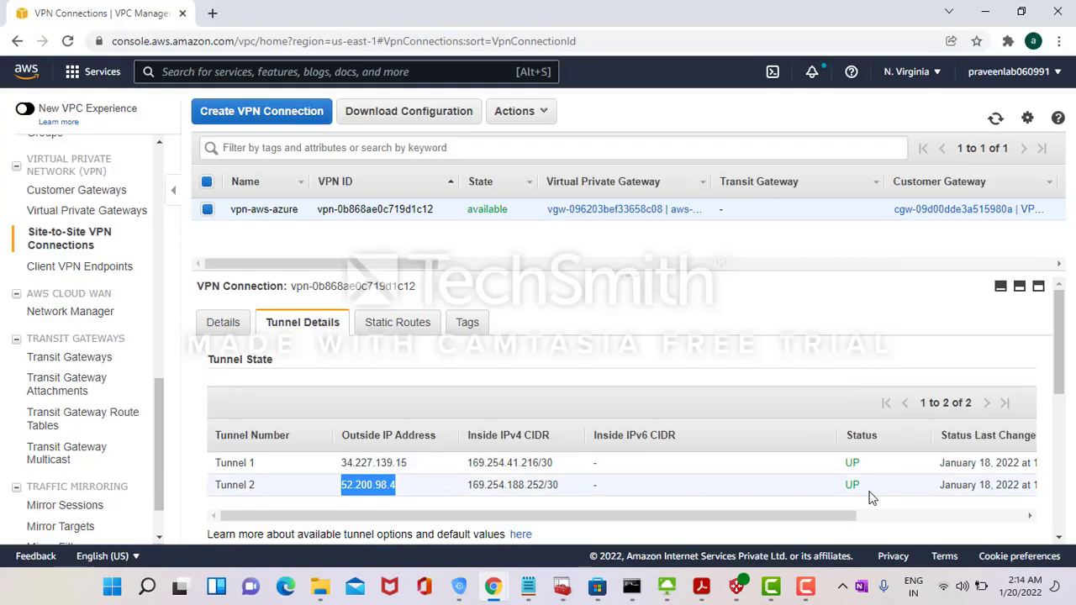
- Check the VPN connection's static routes, including 10.1.0.0/16 and 192.168.3.0/24
click(380, 326)
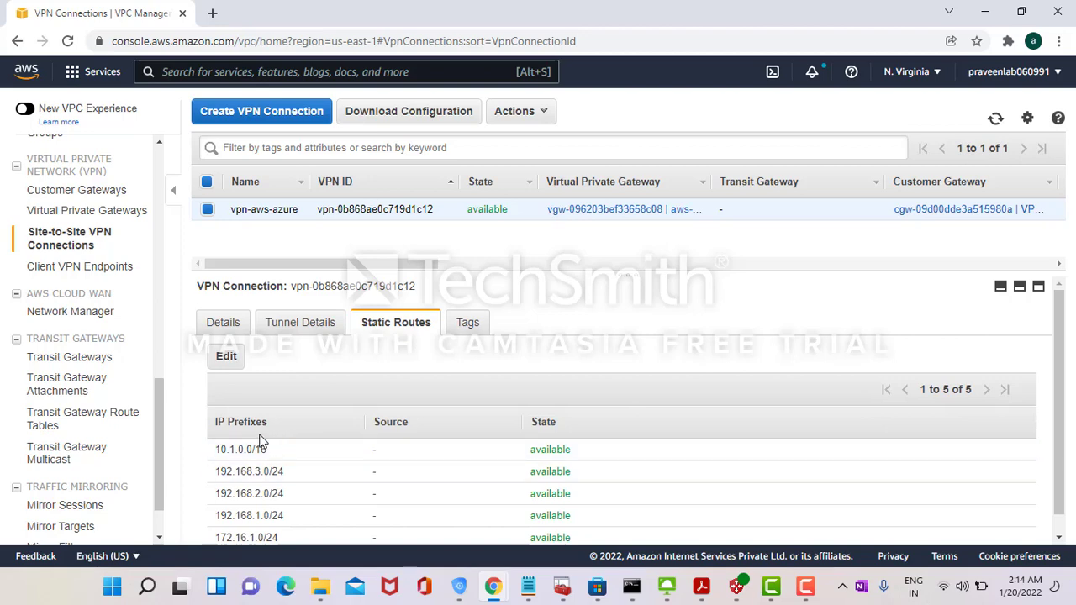
triple_click(236, 459)
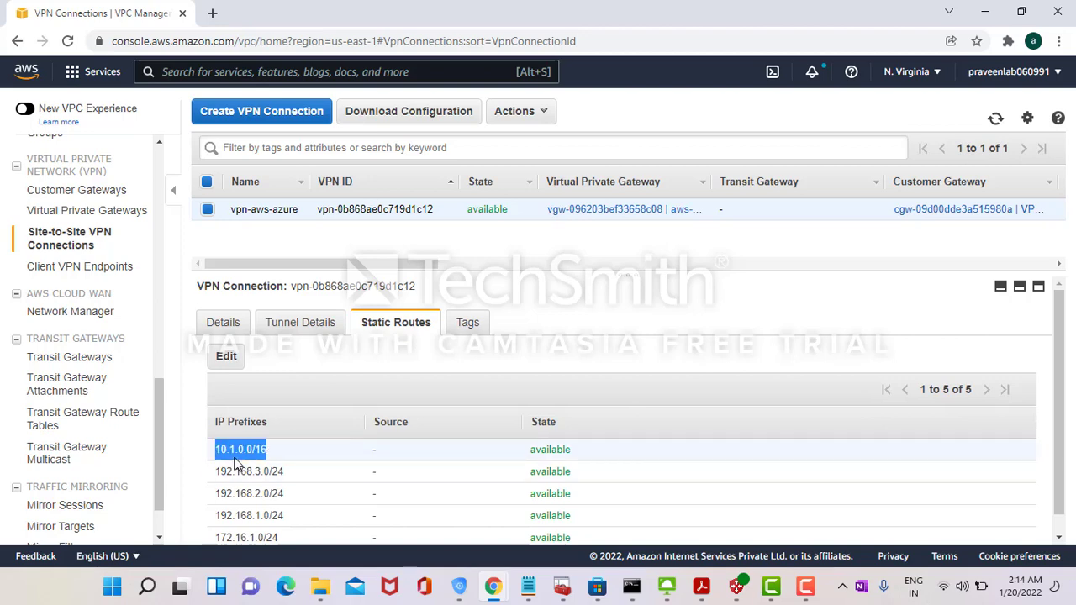
double_click(247, 476)
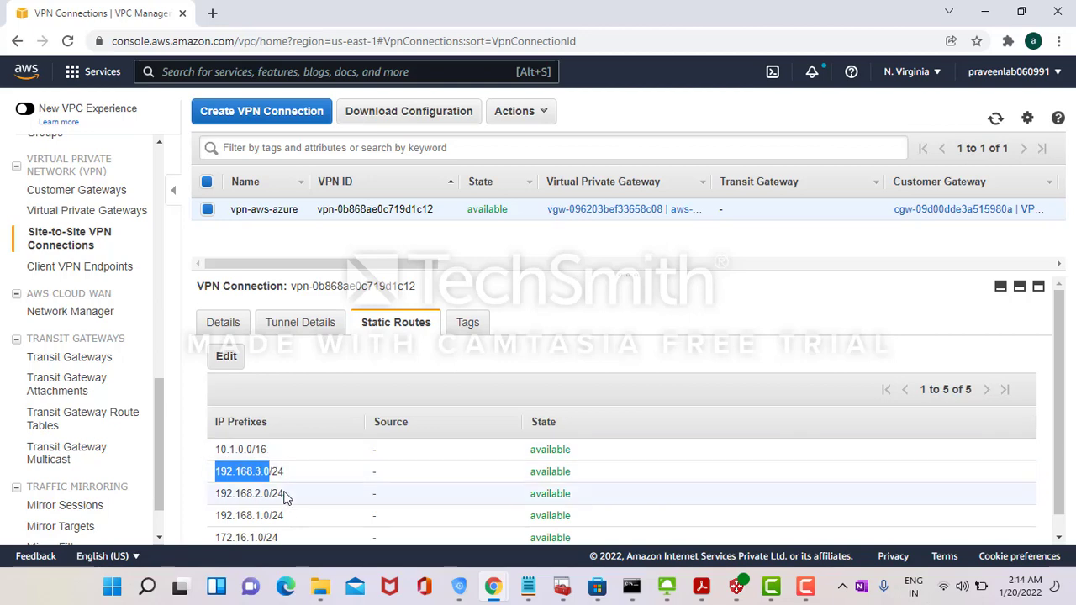
- Return to the Azure portal Home page and its search bar
key(alt+Tab)
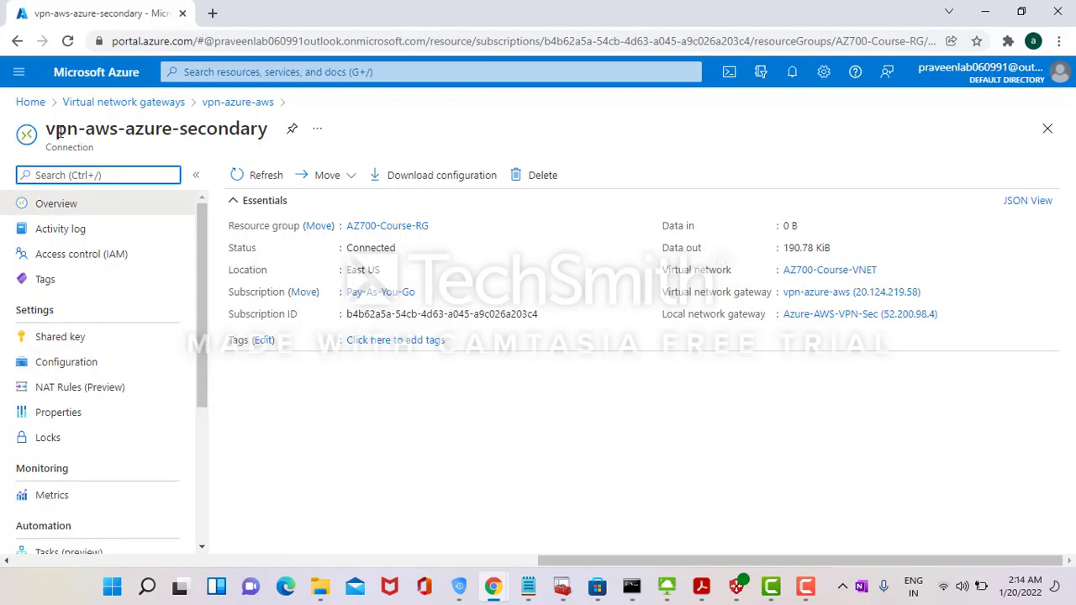
click(34, 104)
click(224, 74)
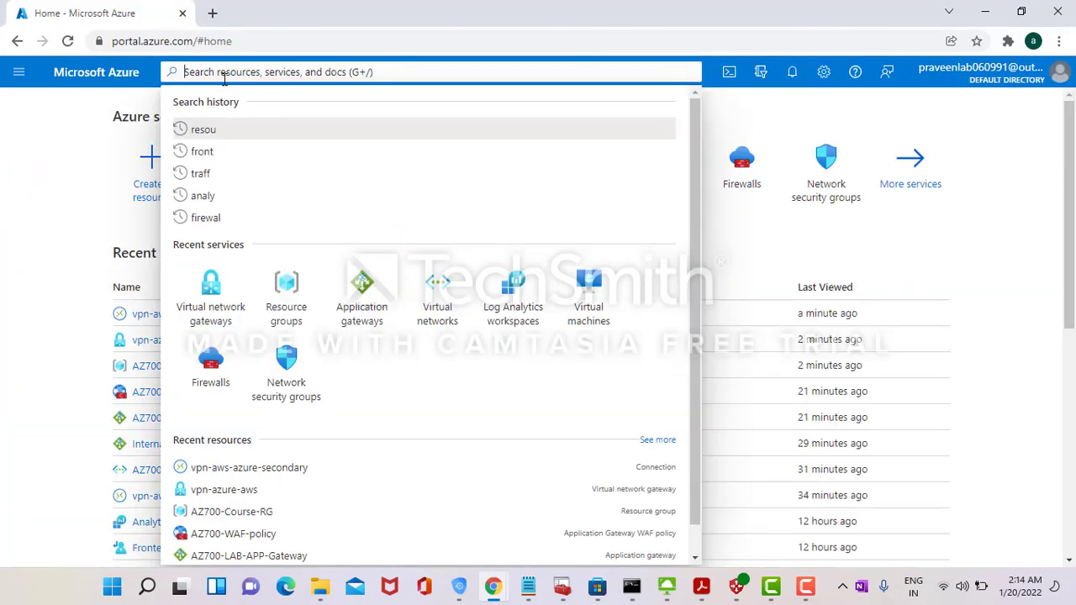
- Open AZ700-Course-VNET and compare its 172.16.0.0/16 address space against the AWS static routes
text(virt)
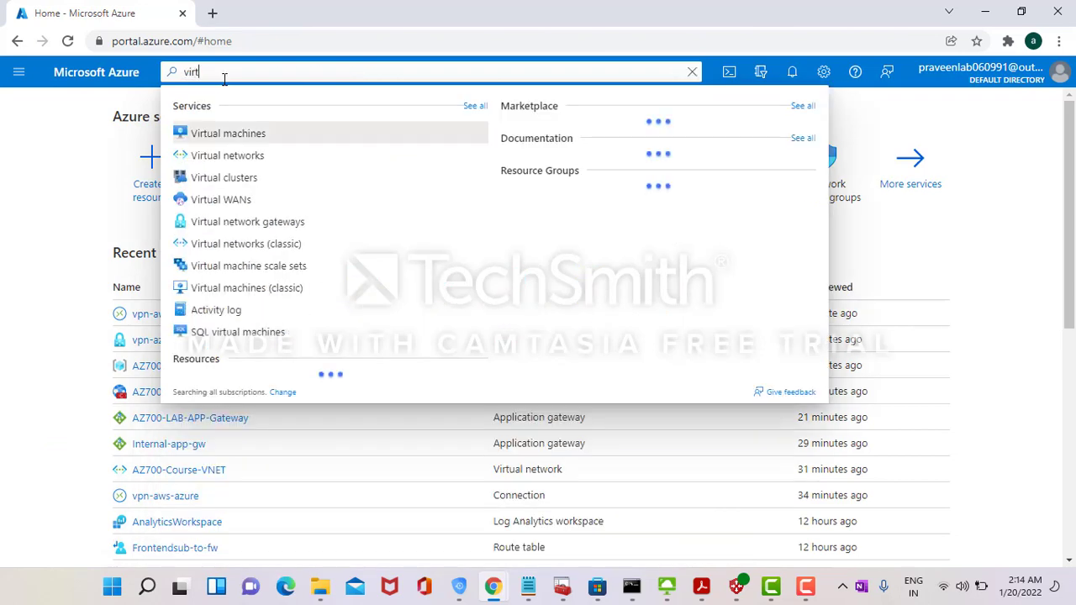
click(227, 156)
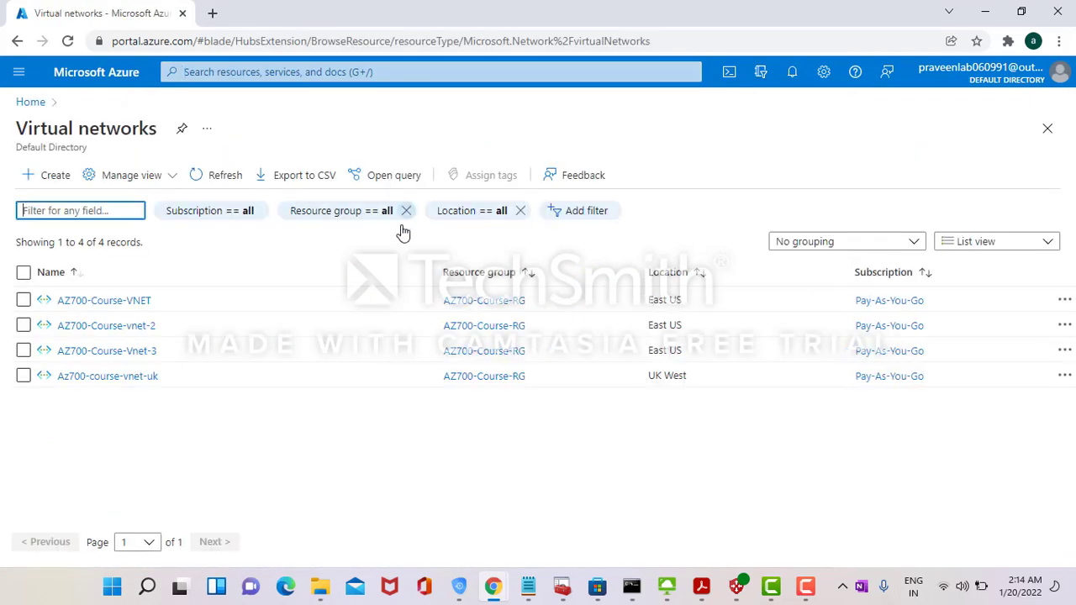
click(122, 300)
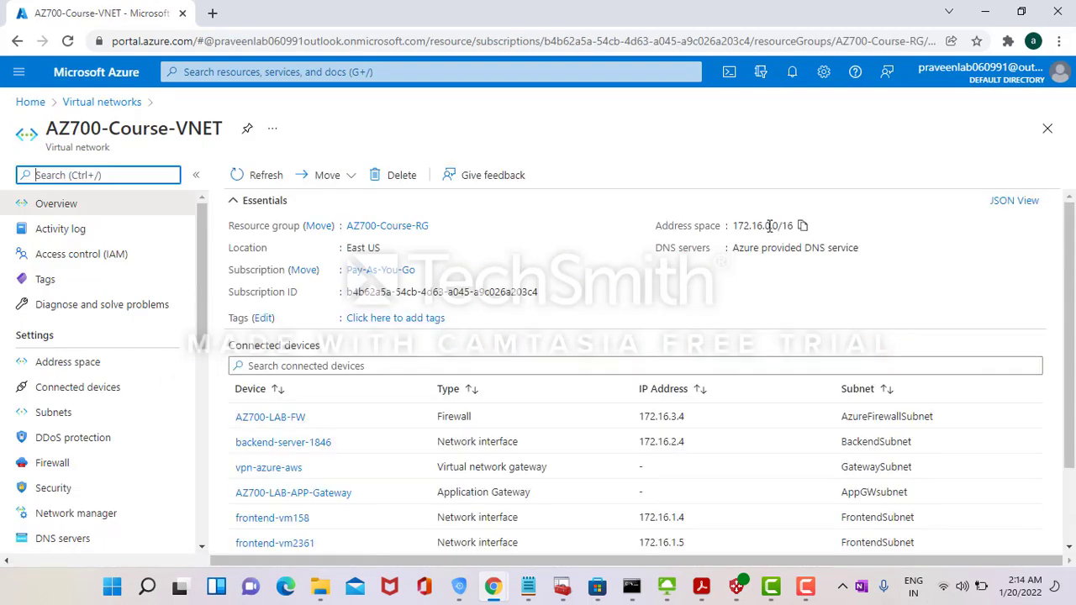
double_click(769, 226)
key(alt+Tab)
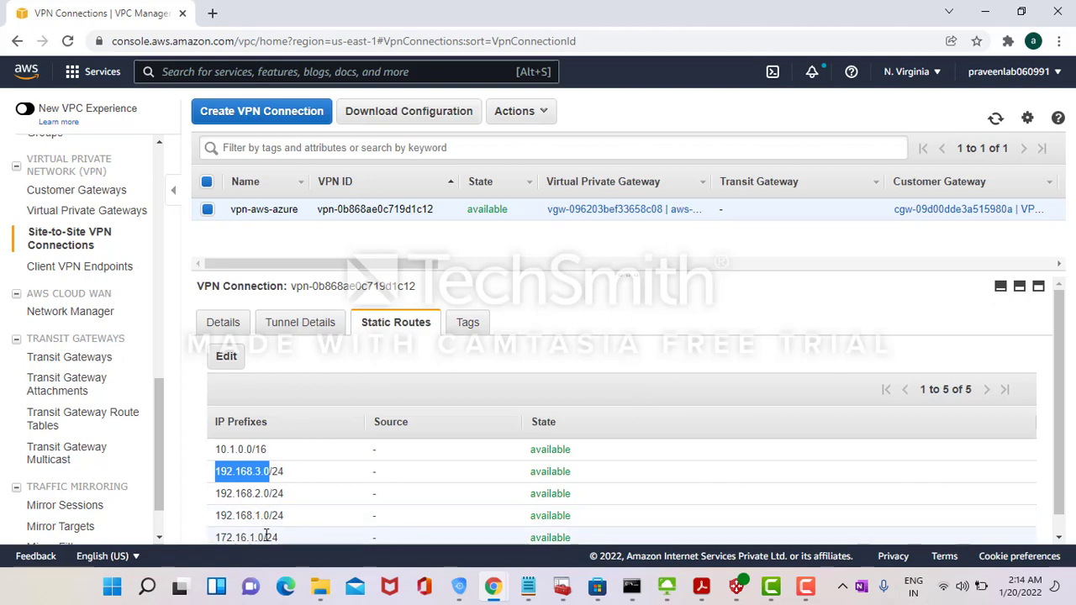
drag(262, 538, 262, 541)
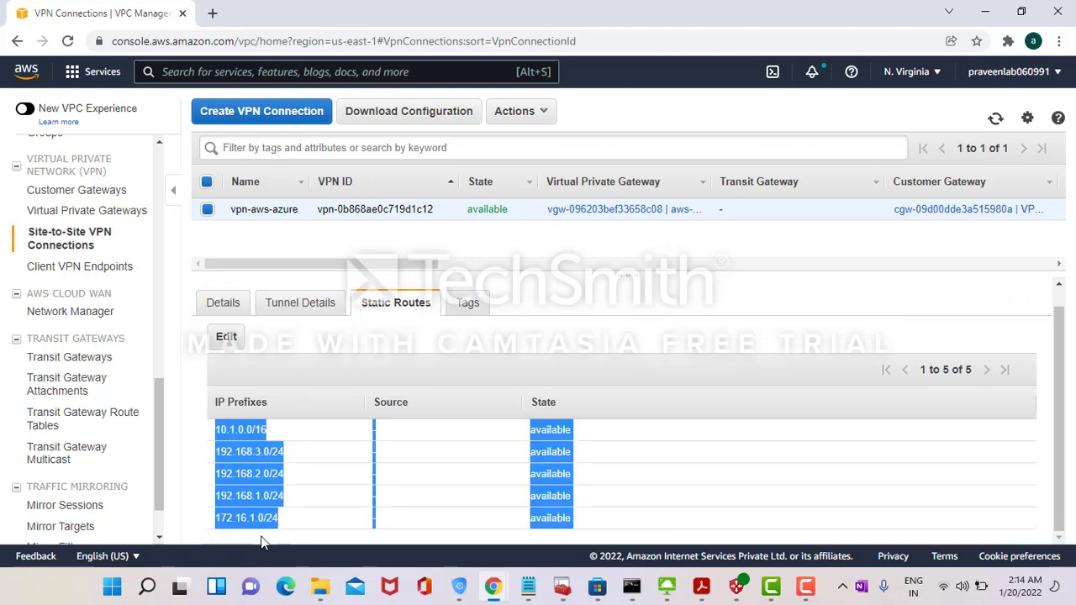
key(alt+Tab)
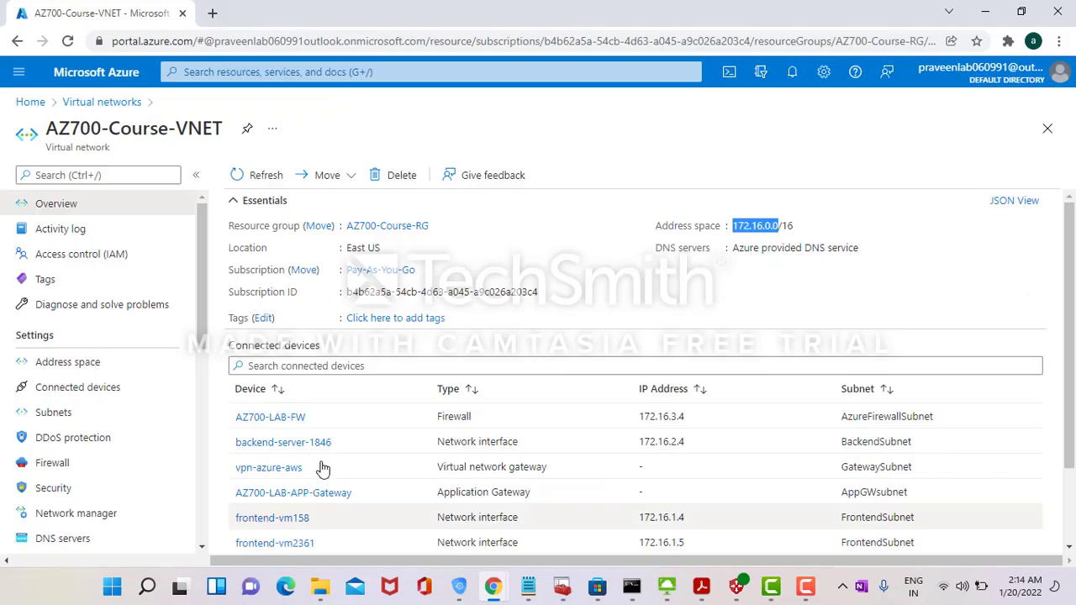
- Match the FrontendSubnet 172.16.1.0/24 with the AWS static route 172.16.1.0/24
click(88, 414)
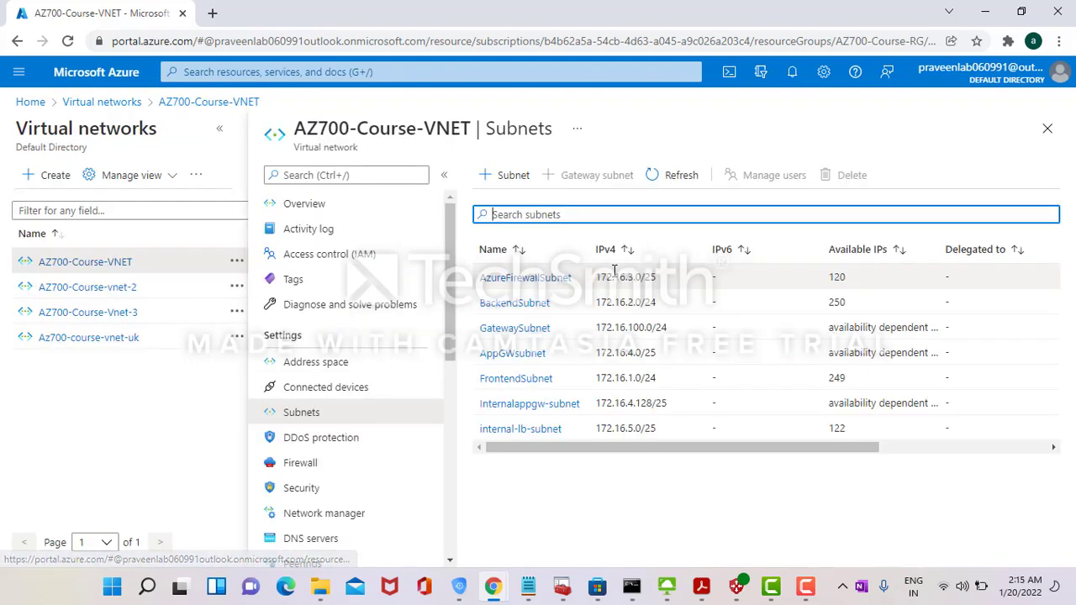
click(644, 377)
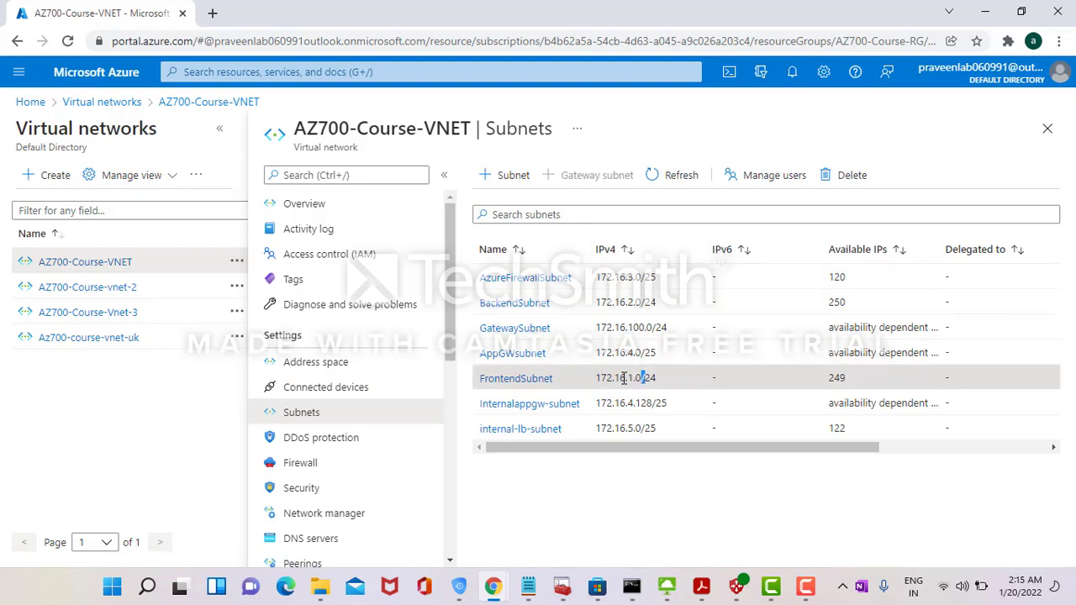
key(alt+Tab)
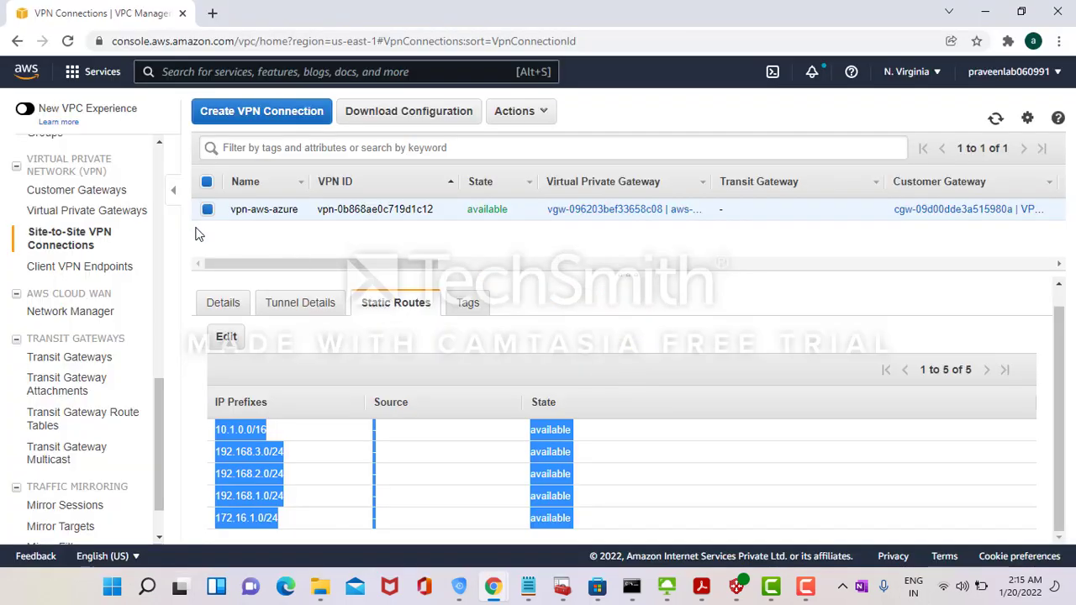
scroll(156, 190, up, 10)
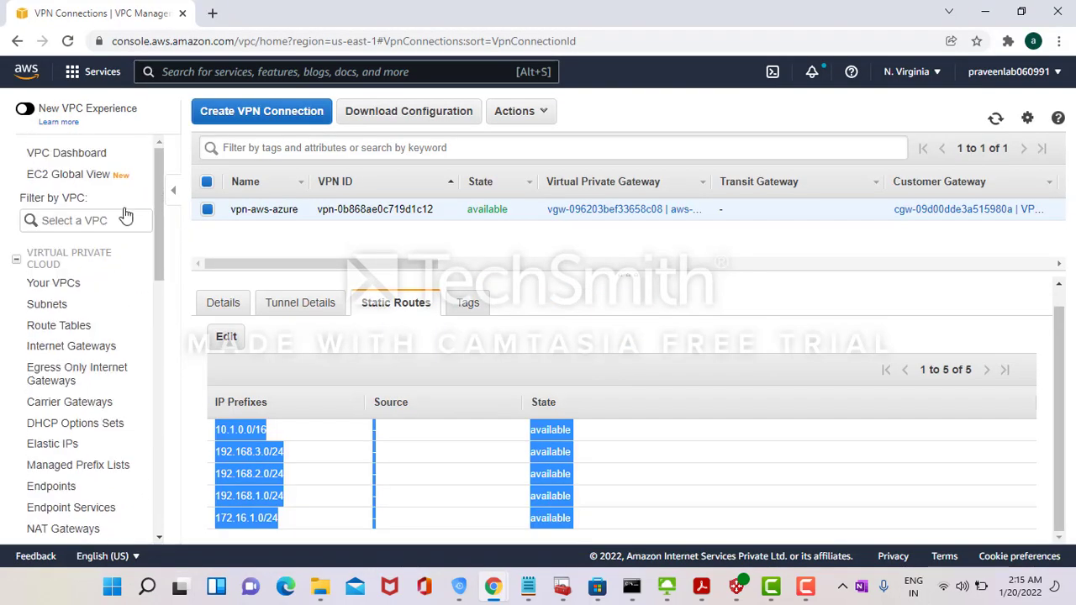
click(178, 74)
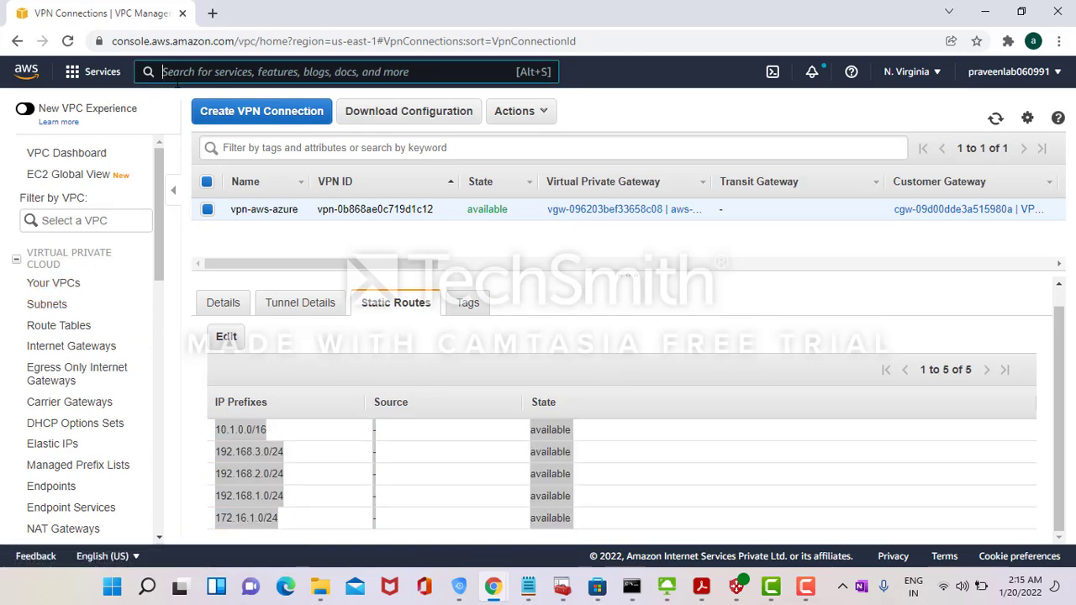
text(ec2)
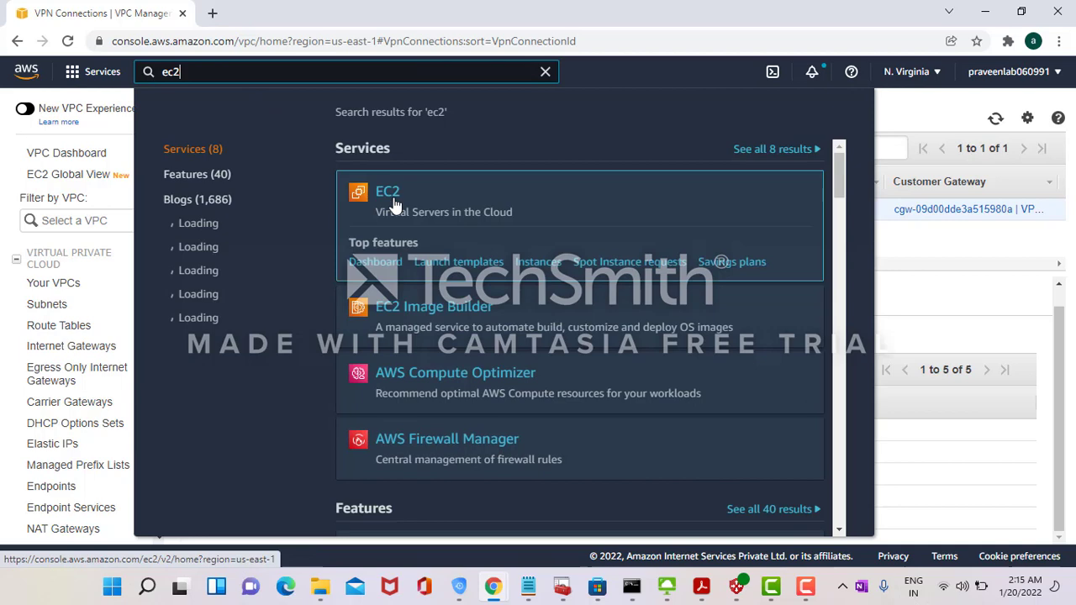
- Open EC2 Instances, select demo-vm and copy its private IPv4 10.0.0.175
click(392, 201)
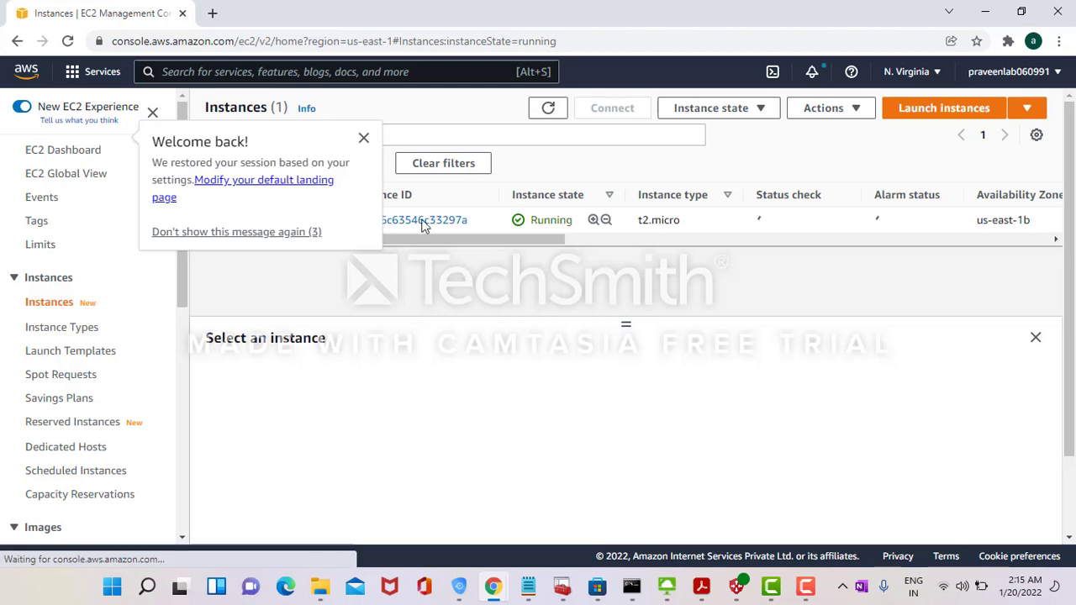
click(365, 138)
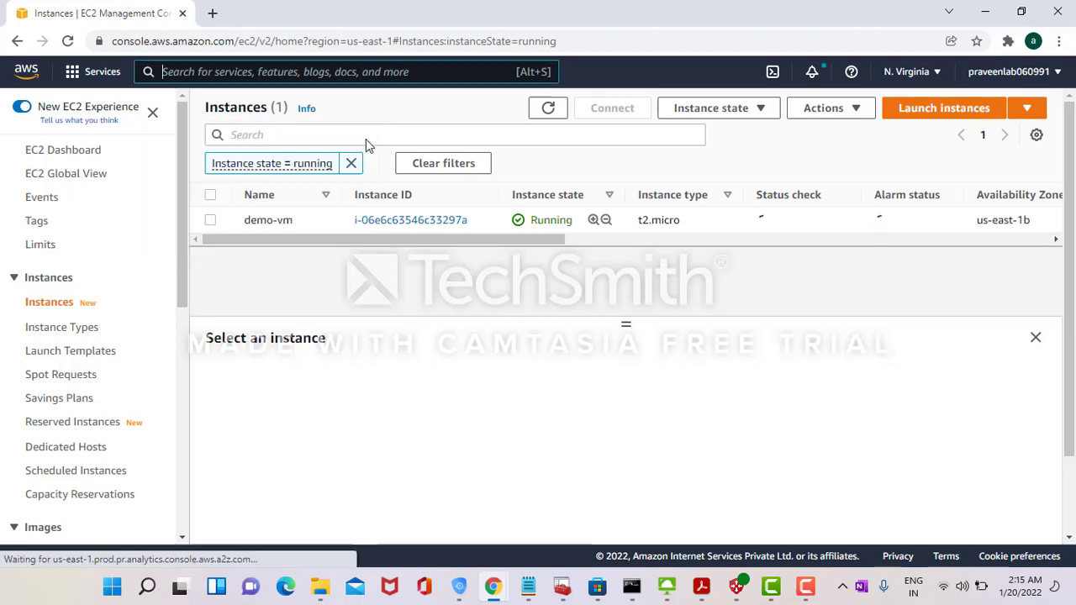
click(275, 221)
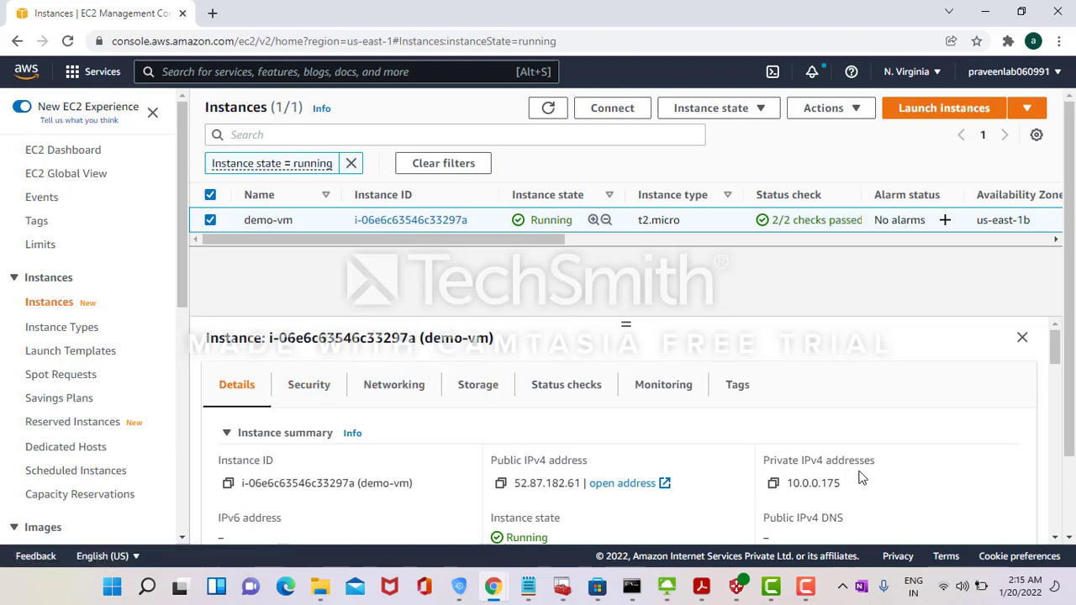
double_click(821, 484)
key(ctrl+c)
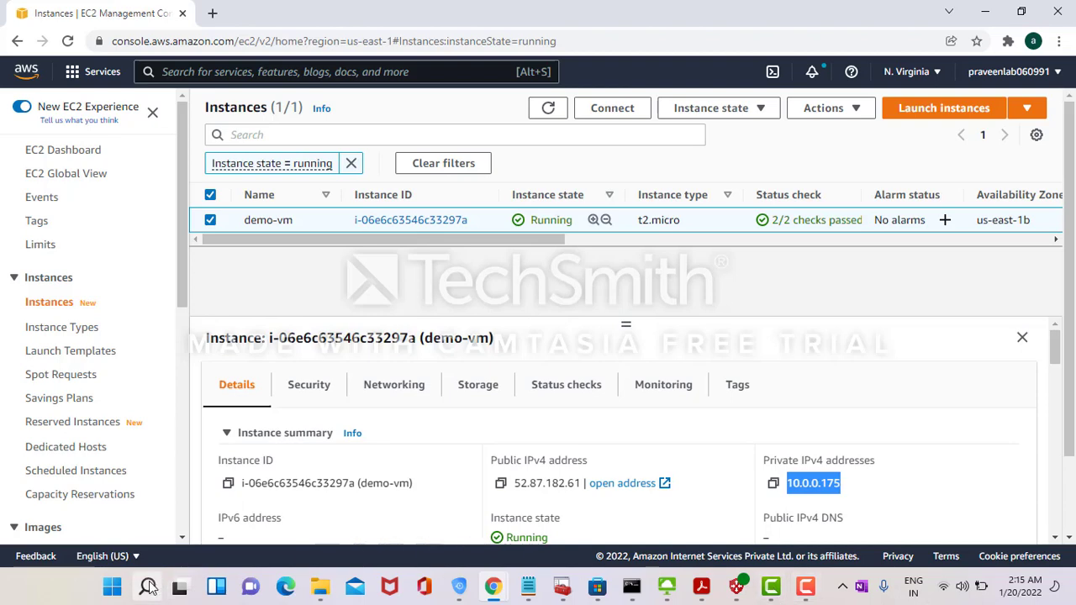
mouse_move(149, 591)
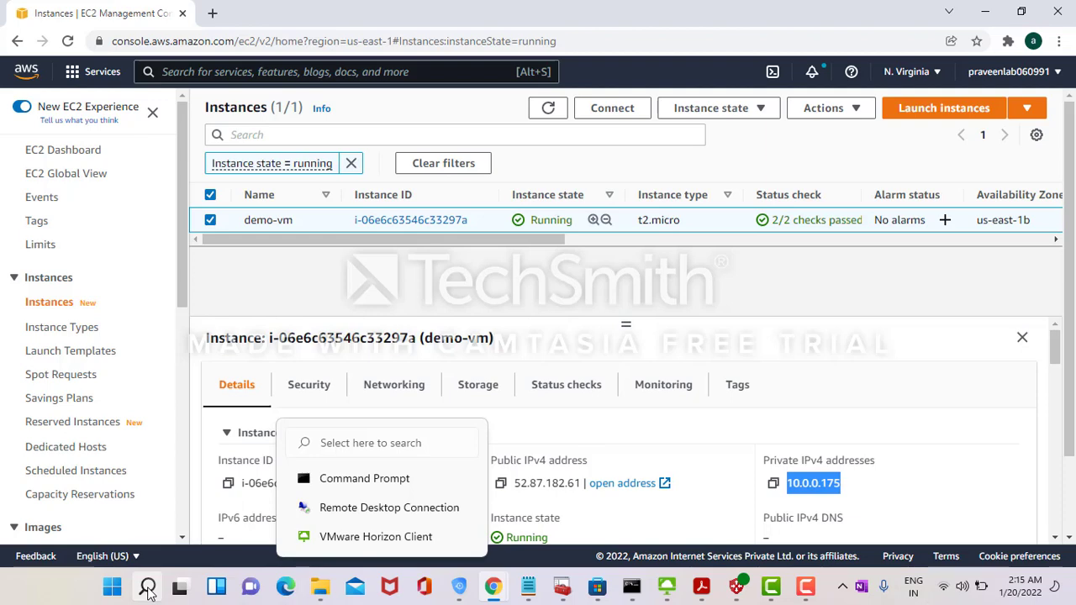
- Launch Remote Desktop (mstsc) to 10.0.0.175 and enter user name Administrator
click(149, 591)
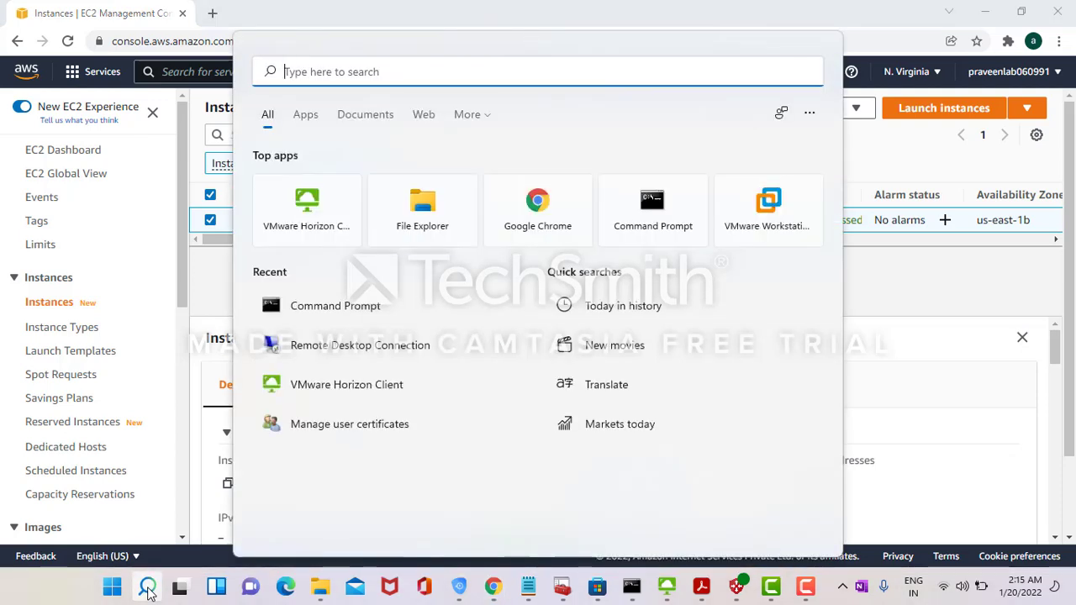
text(mstsc)
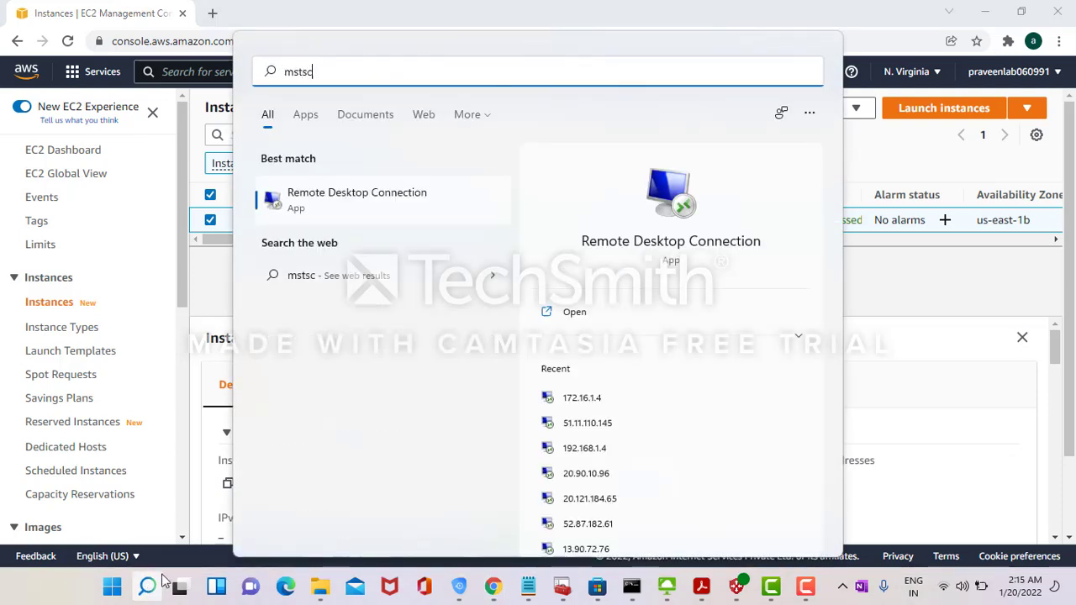
click(602, 207)
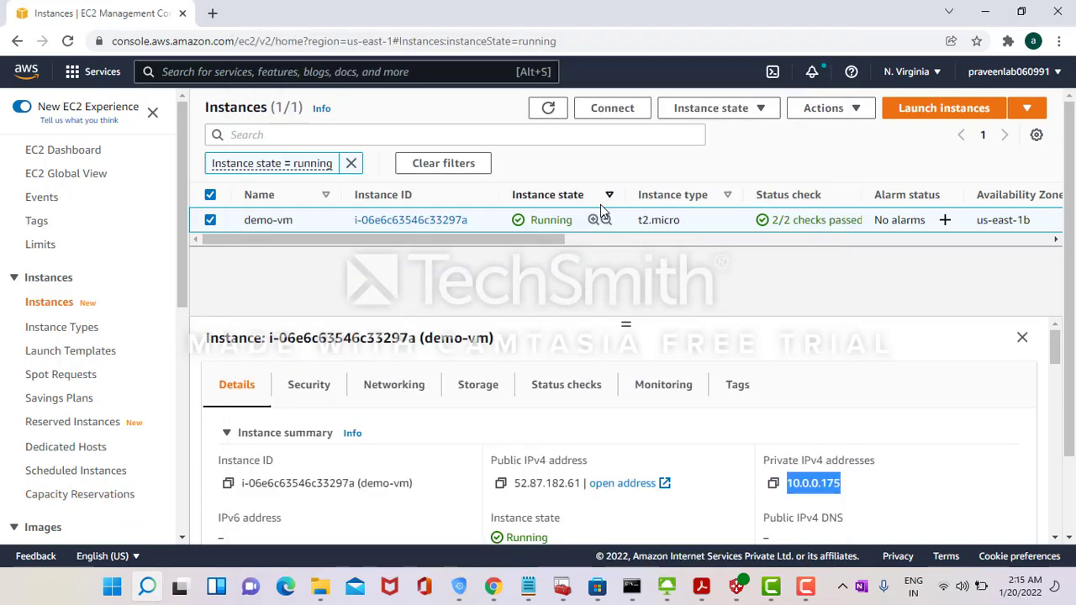
key(ctrl+v)
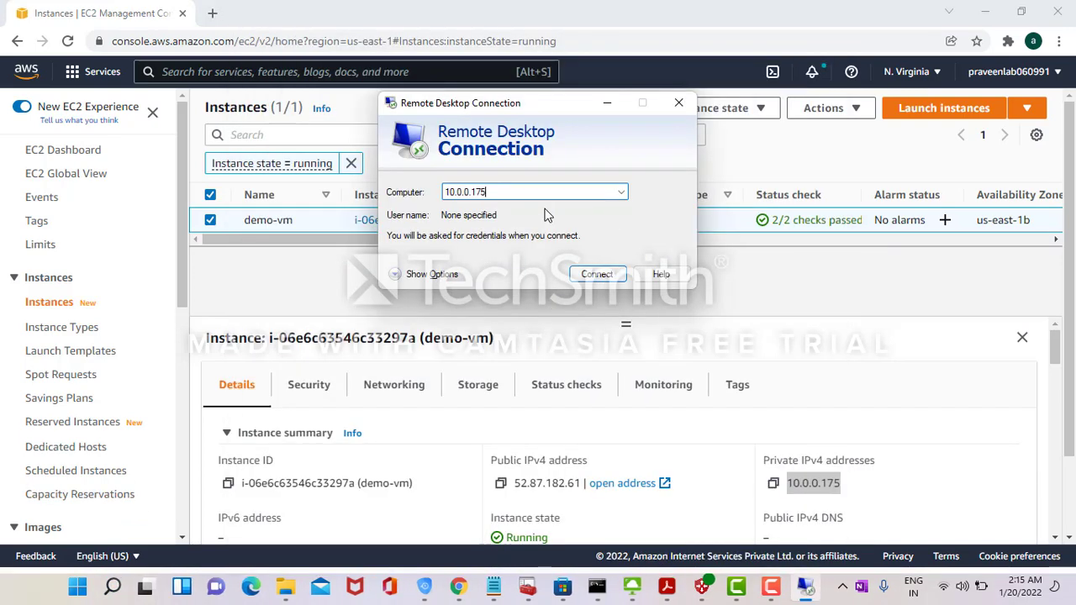
key(Return)
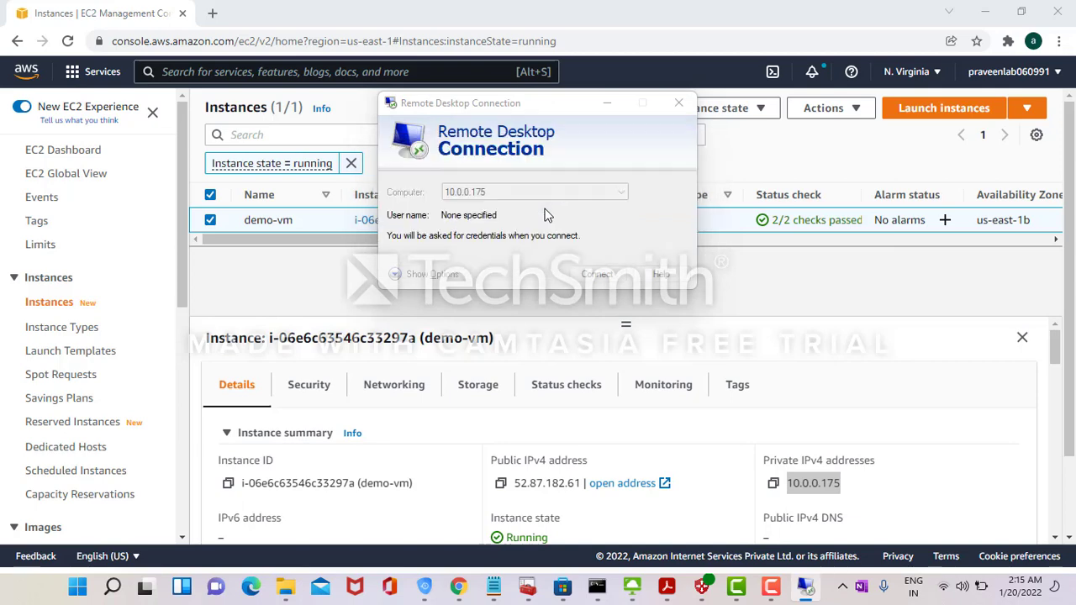
text(a)
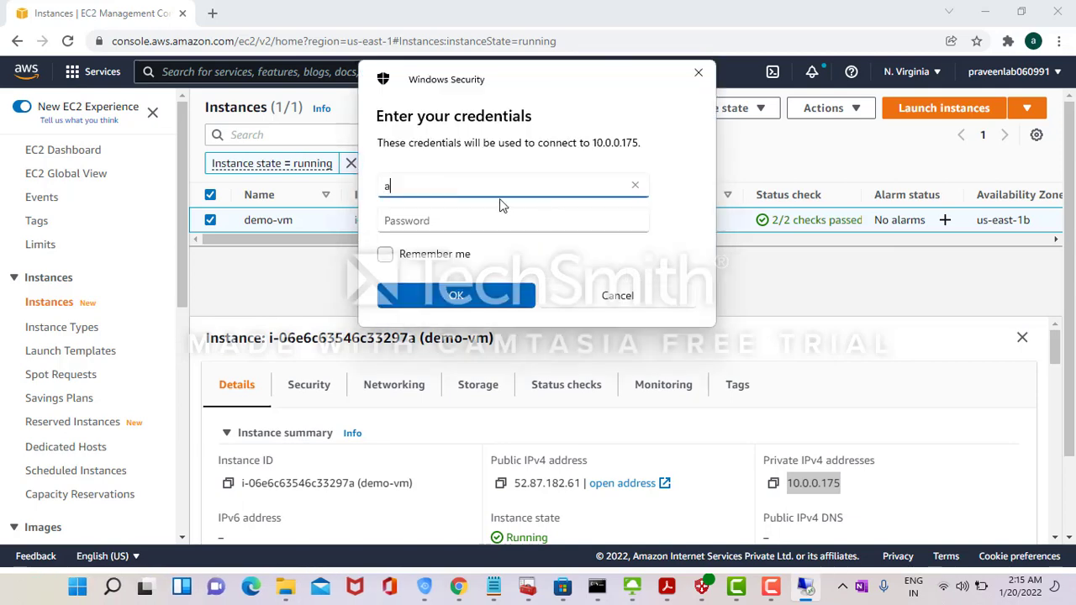
key(BackSpace)
text(Administrator)
key(Tab)
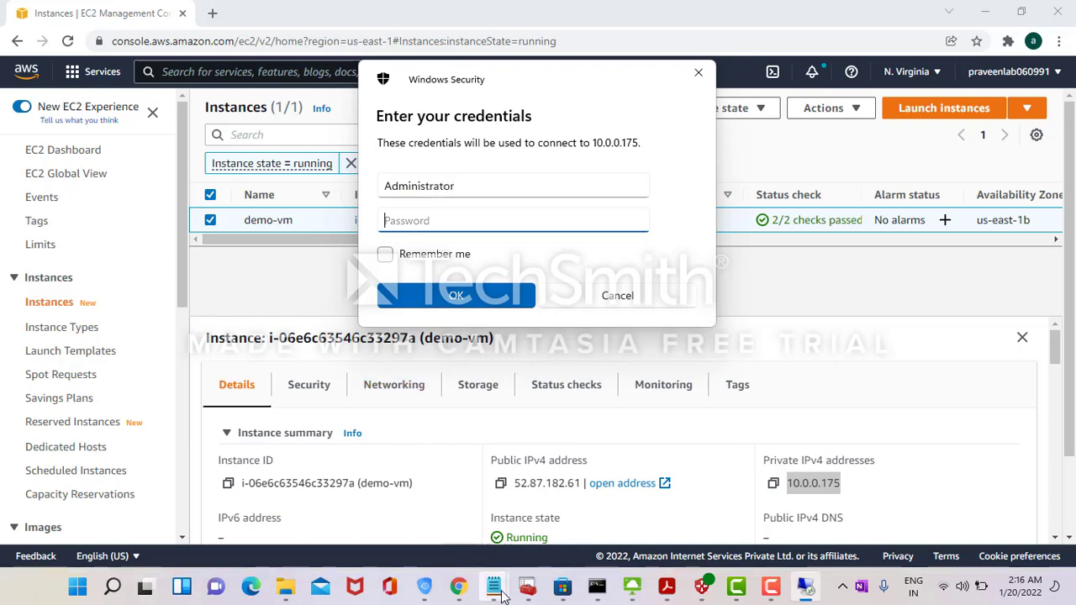
- Paste the AWS VM password from the azurelab notes, confirm, and bring up the certificate warning
mouse_move(498, 594)
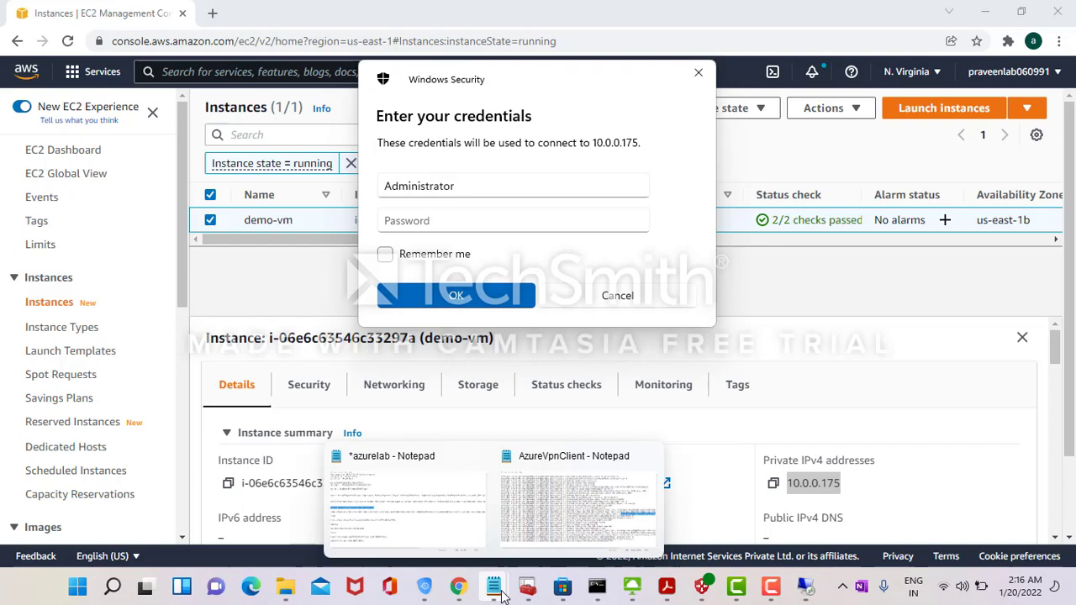
click(425, 520)
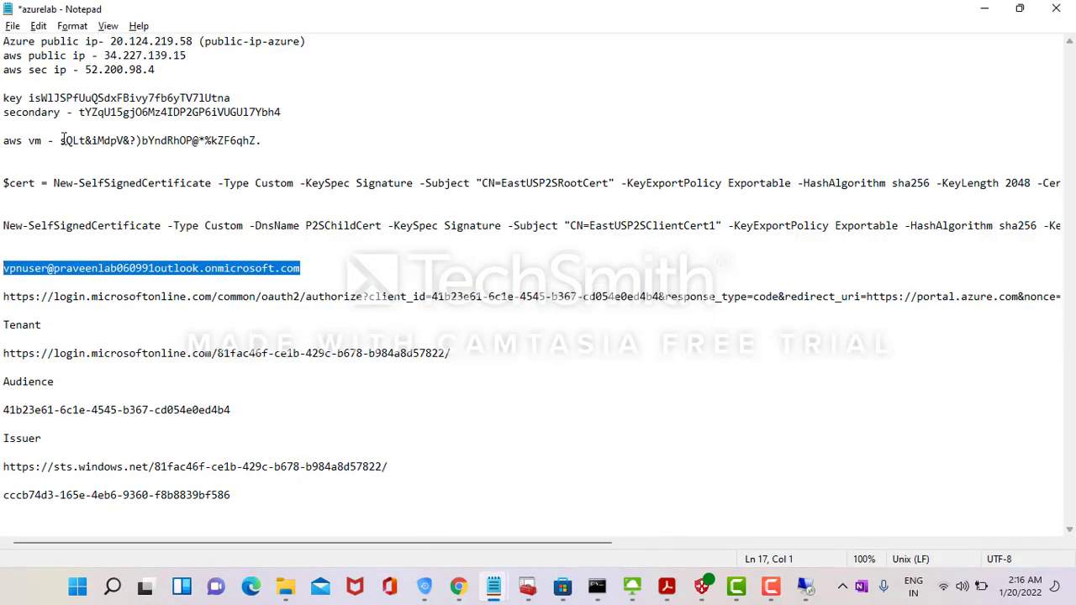
click(60, 140)
key(shift+End)
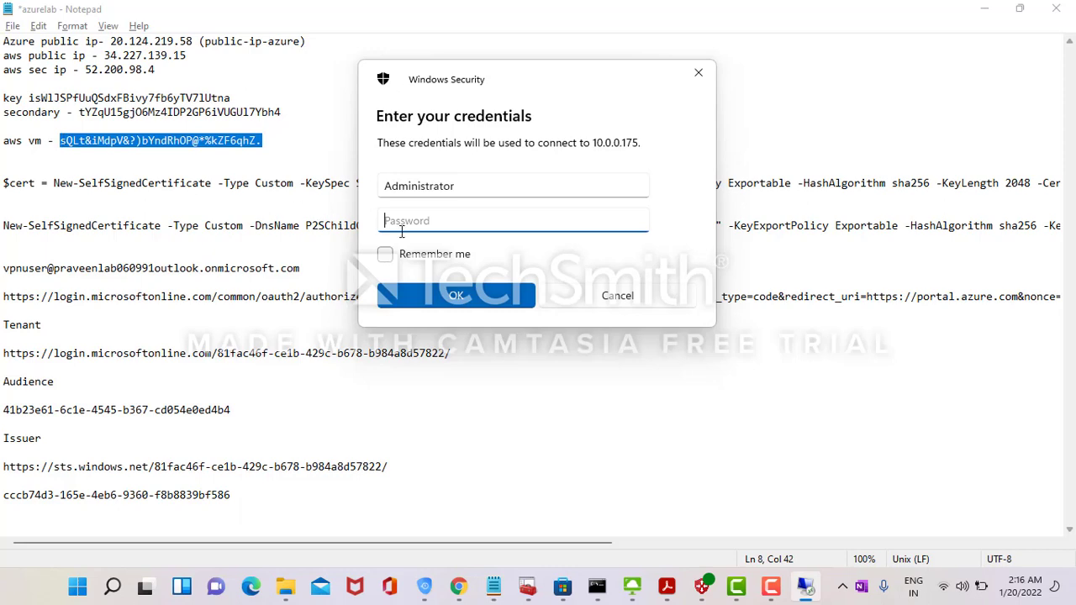
key(ctrl+v)
click(453, 295)
key(alt+Tab)
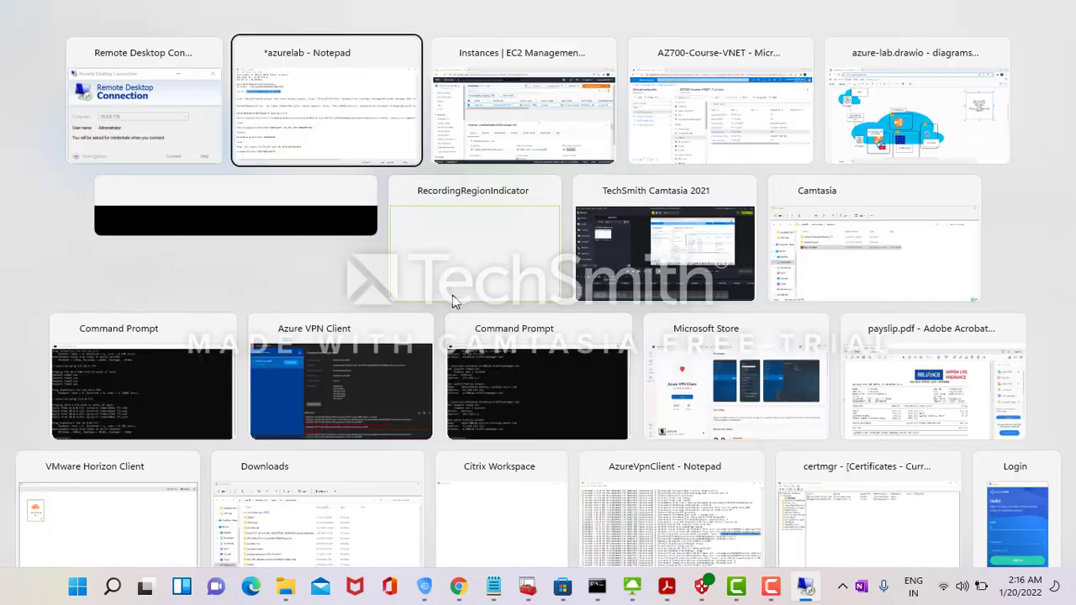
key(alt+Tab)
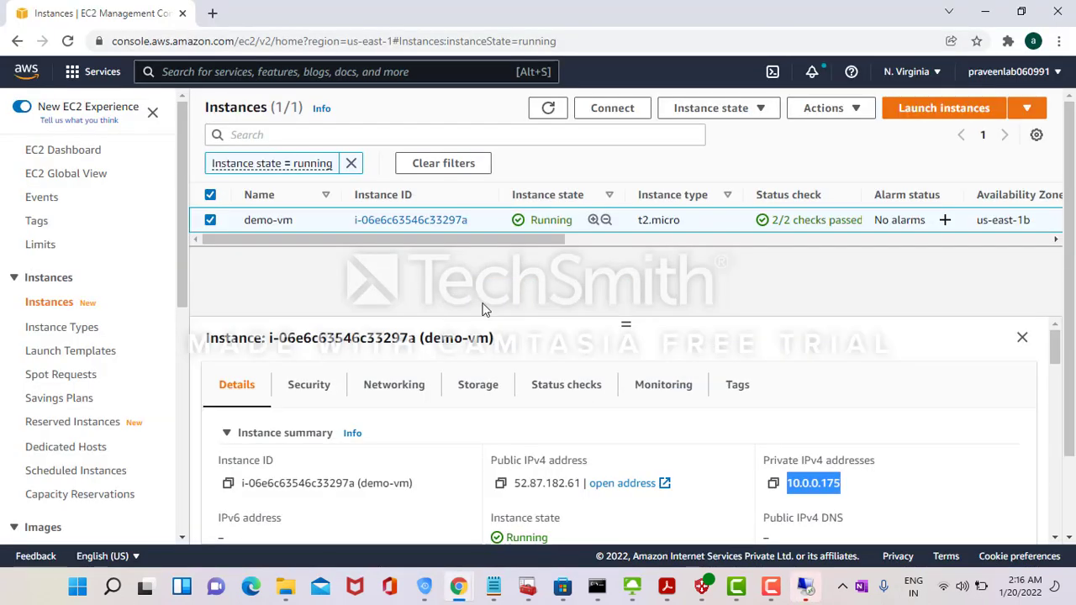
key(alt+Tab)
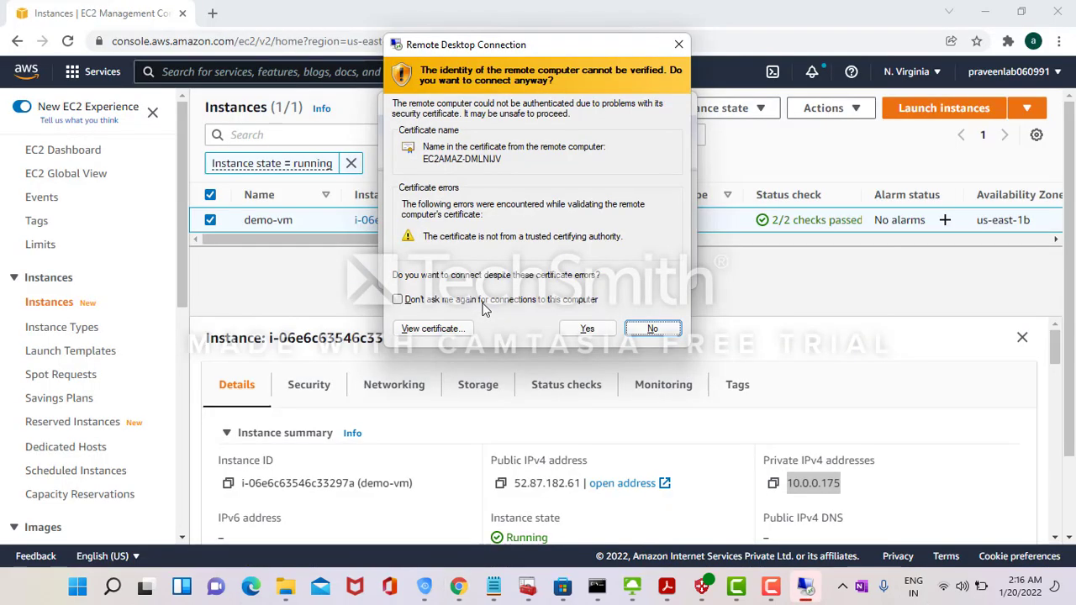
- Accept the certificate, stop the ping to 192.168.3.4 to show its statistics, and clear the console
click(587, 328)
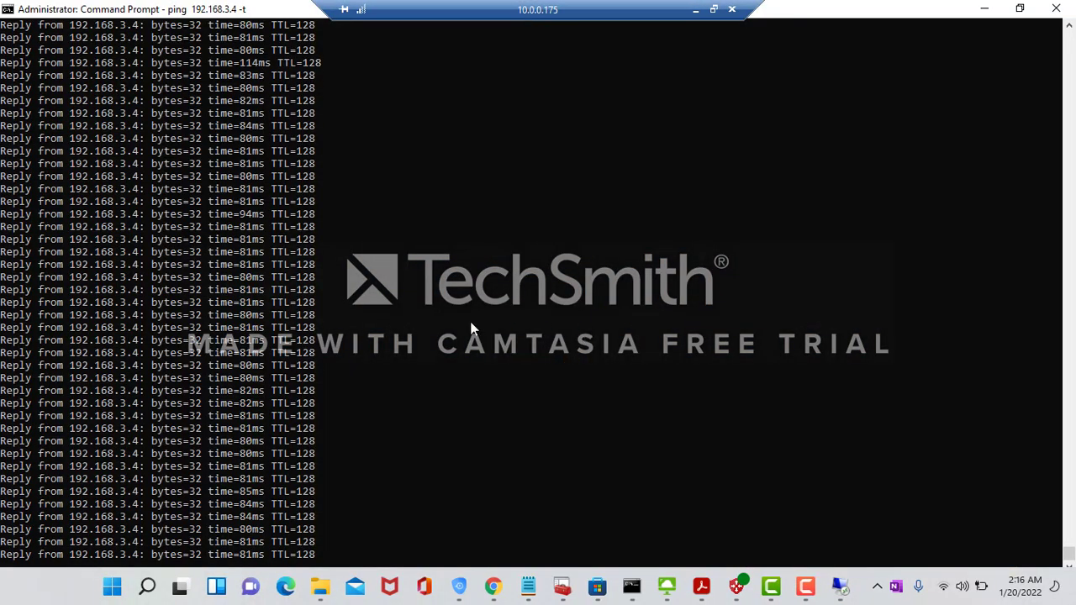
click(471, 323)
right_click(471, 324)
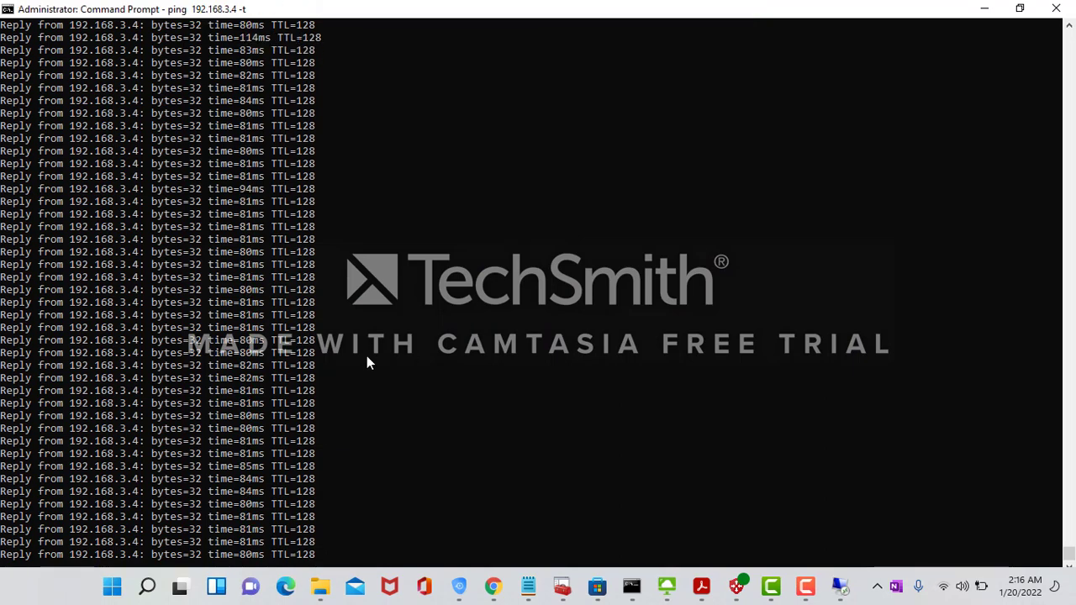
key(ctrl+c)
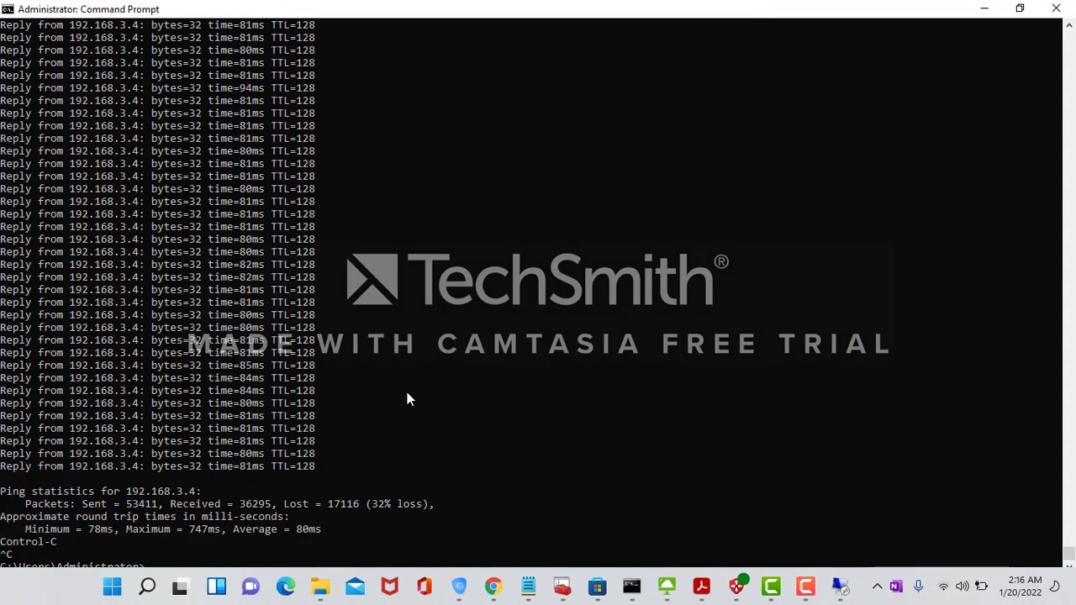
key(Return)
key(Return)
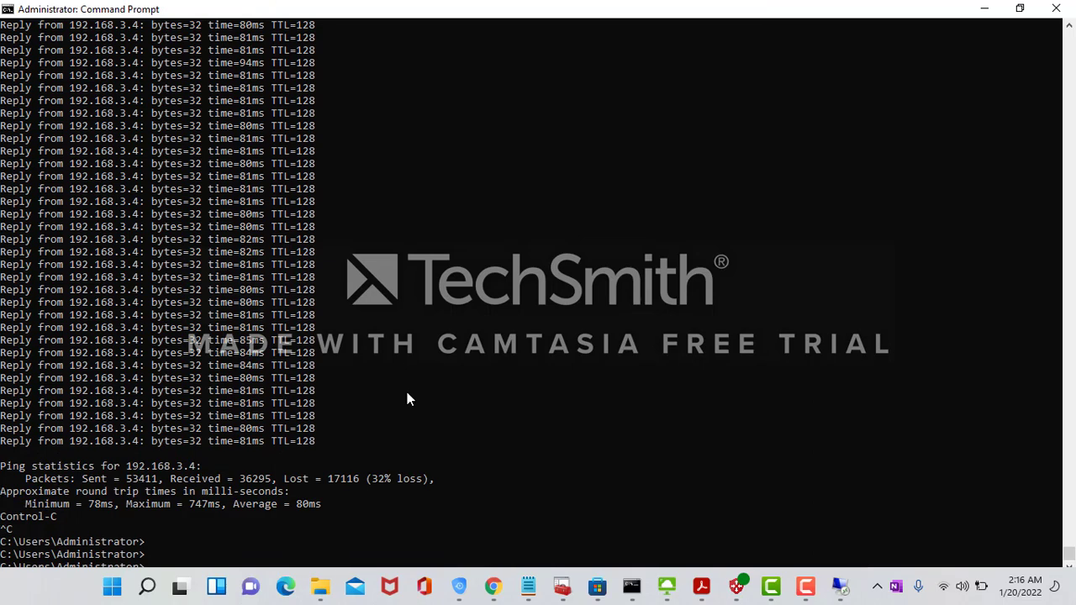
text(cls)
key(Return)
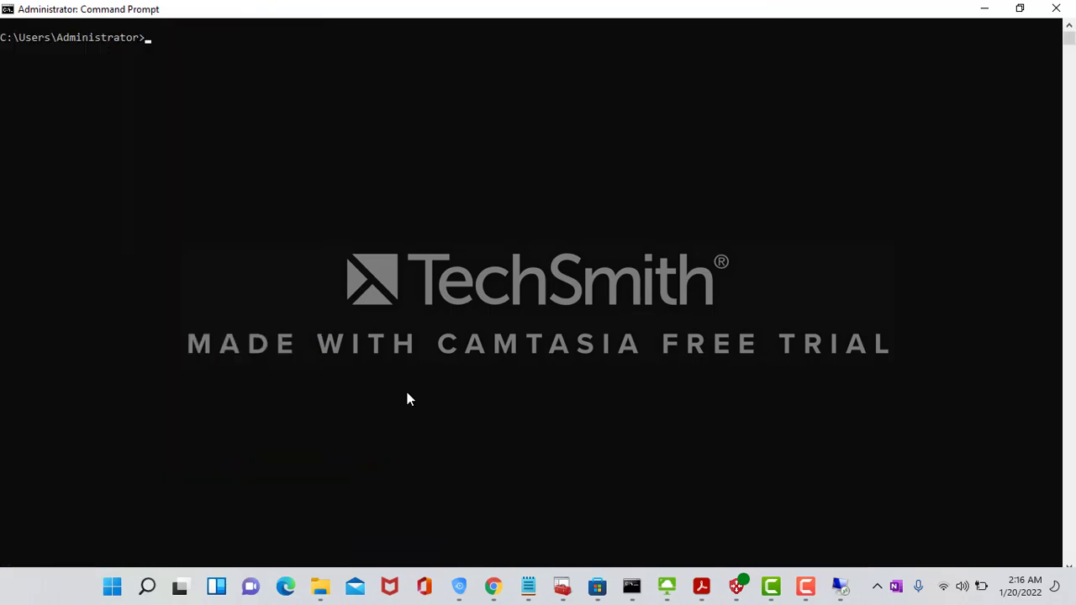
- Take the remote session out of full screen and return to the browser
mouse_move(652, 6)
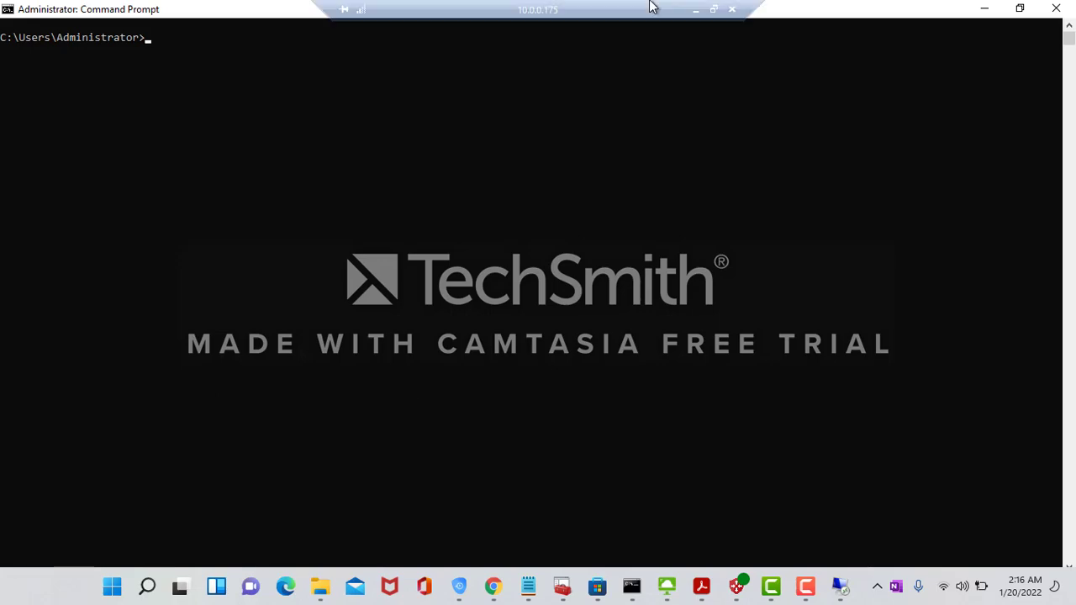
click(713, 8)
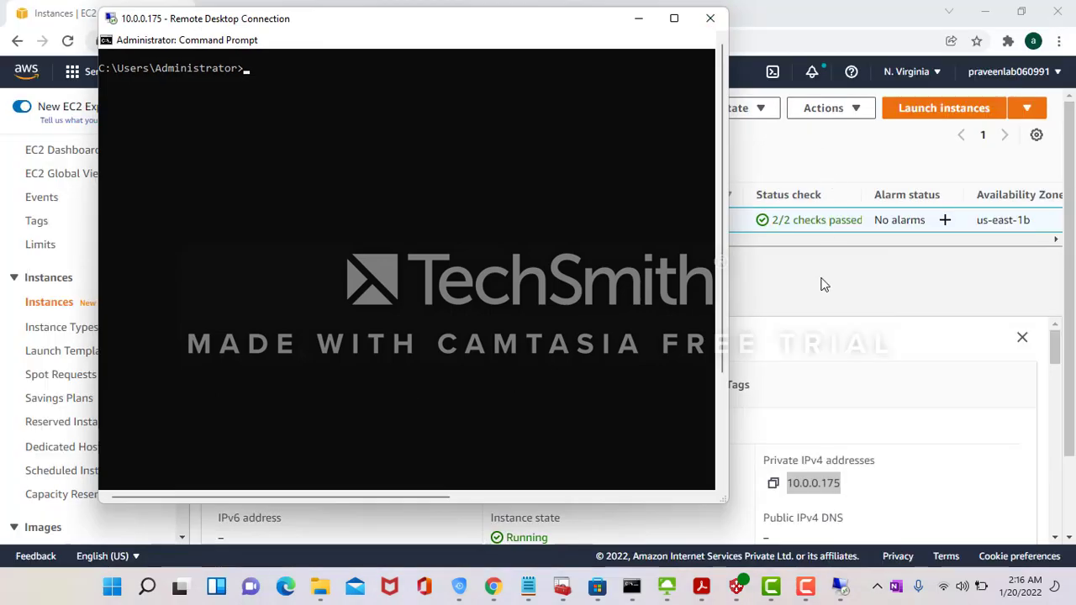
click(822, 312)
key(alt+Tab)
key(alt+Tab)
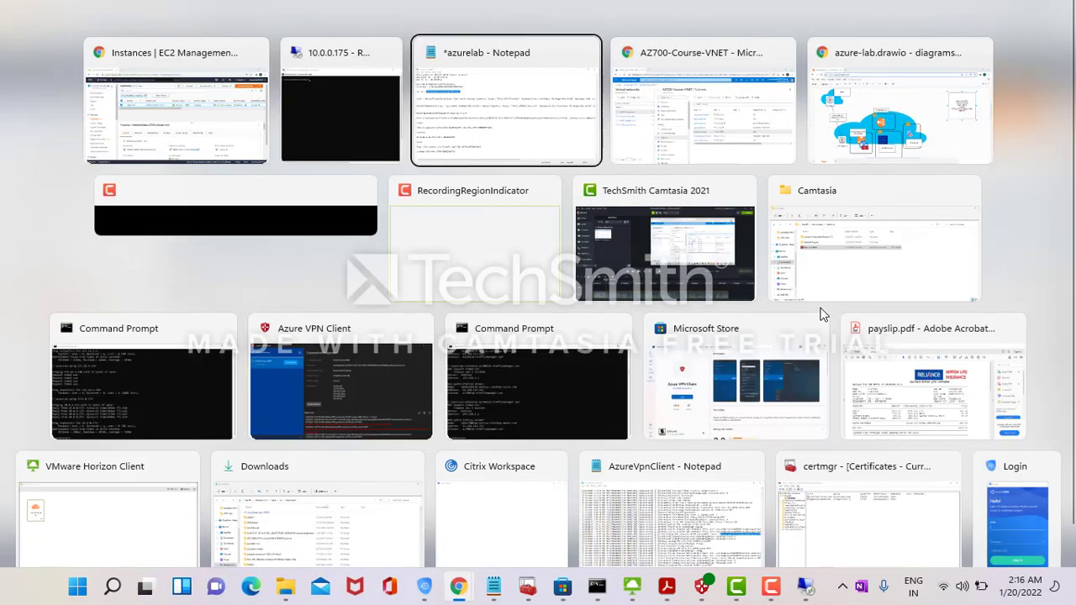
- Note the FrontendSubnet prefix, then open Frontend-vm1 and select its private IP 172.16.1.4
key(alt+Tab)
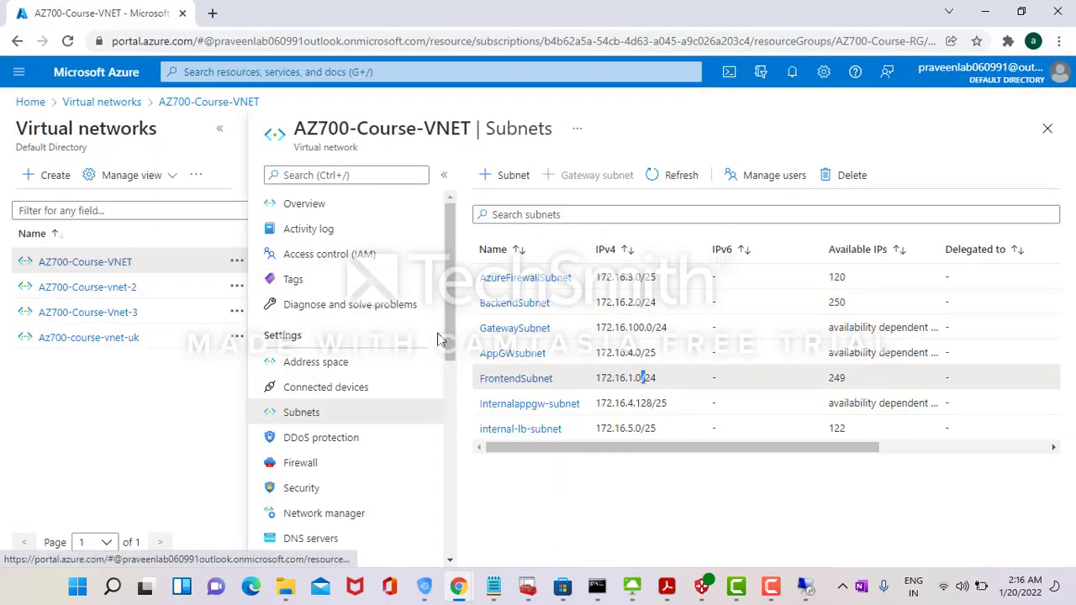
double_click(608, 384)
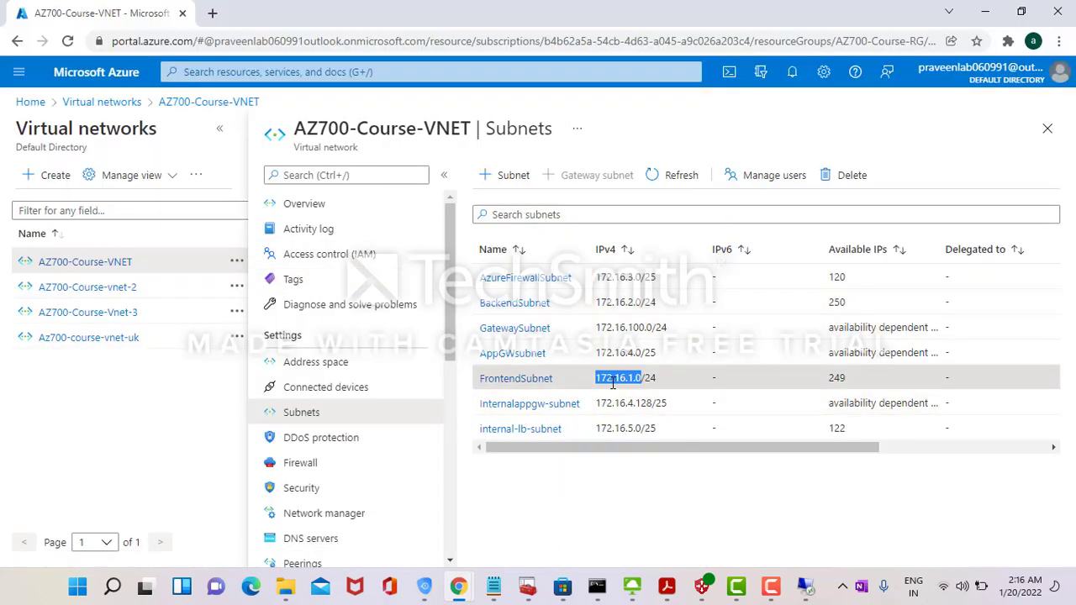
click(33, 107)
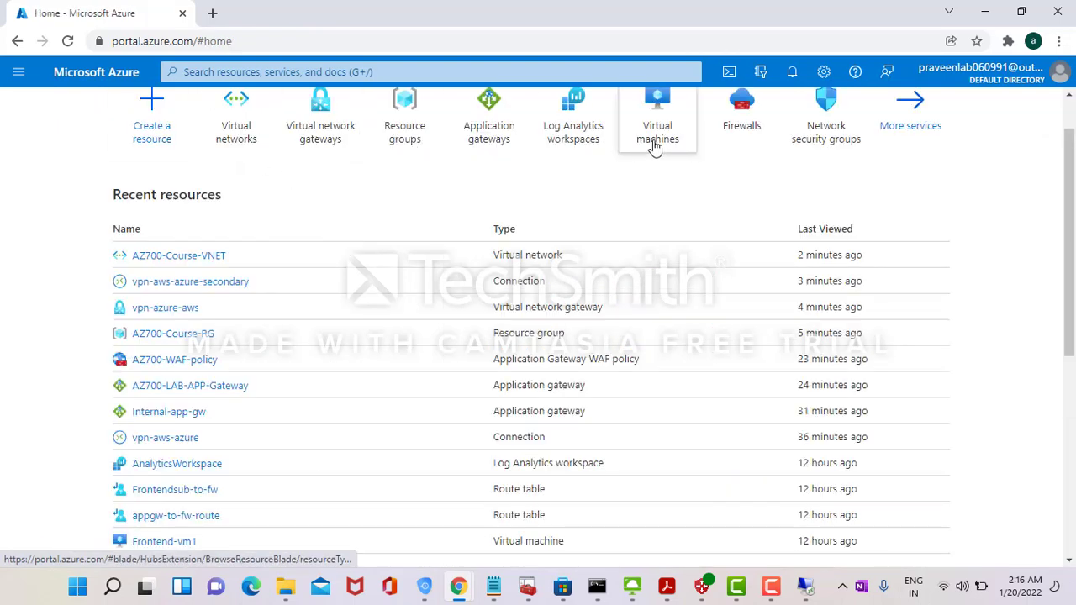
click(656, 135)
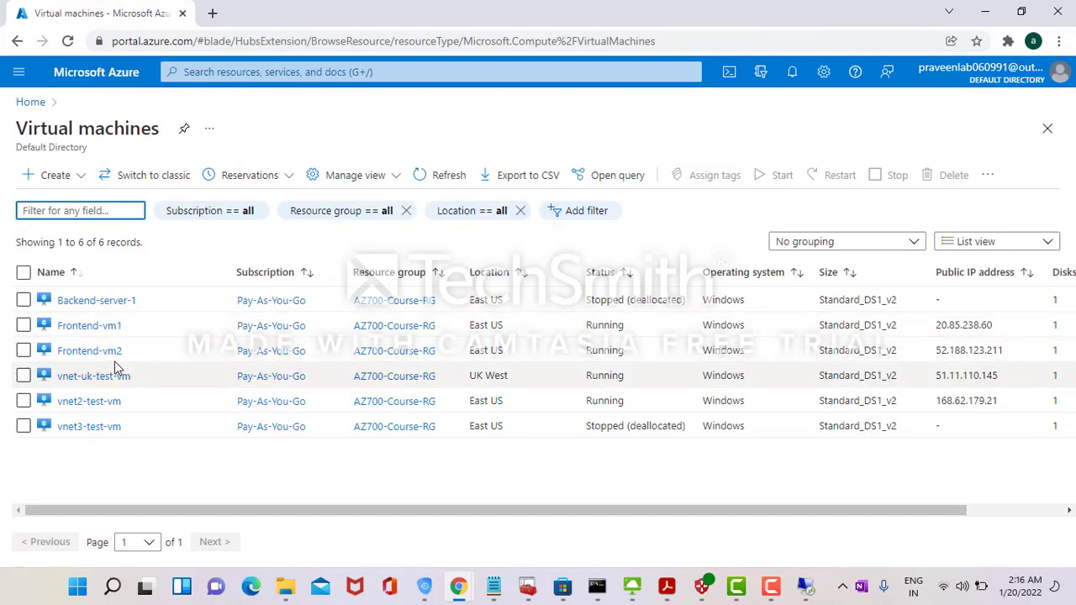
click(102, 328)
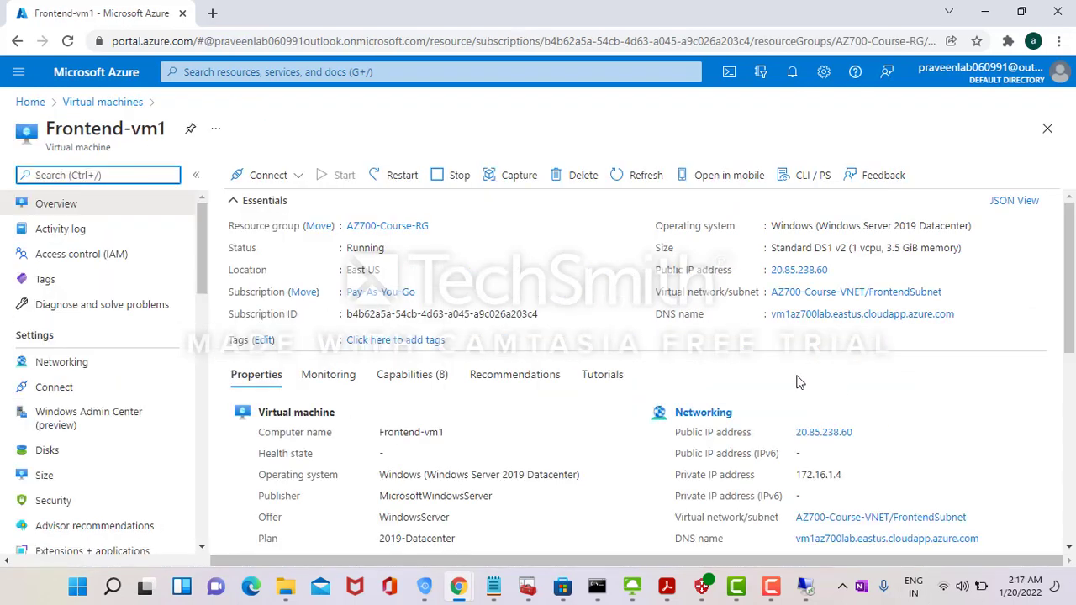
double_click(820, 476)
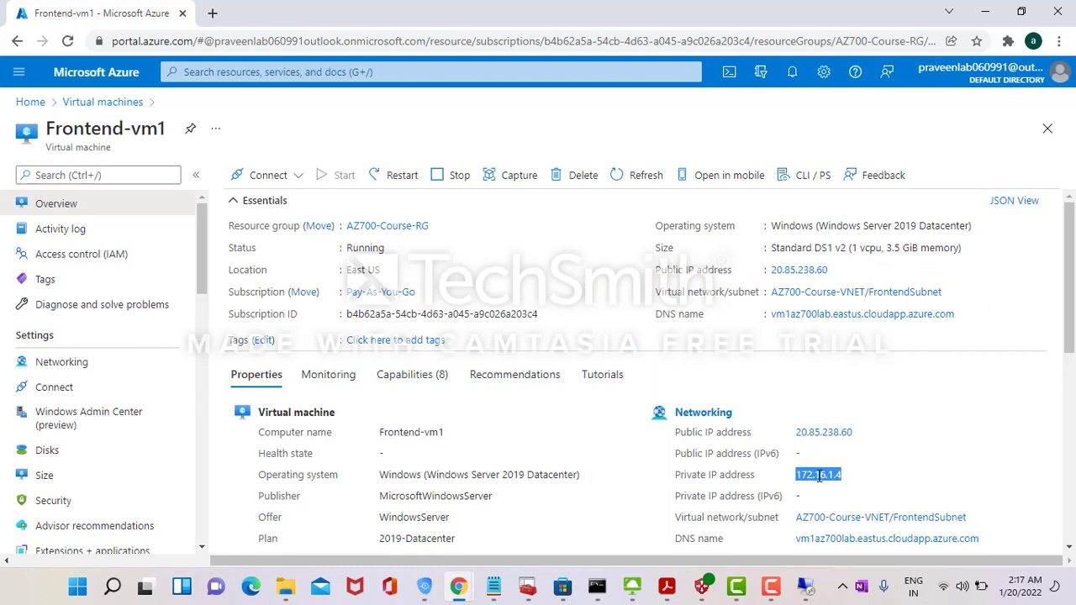
key(alt+Tab)
key(Tab)
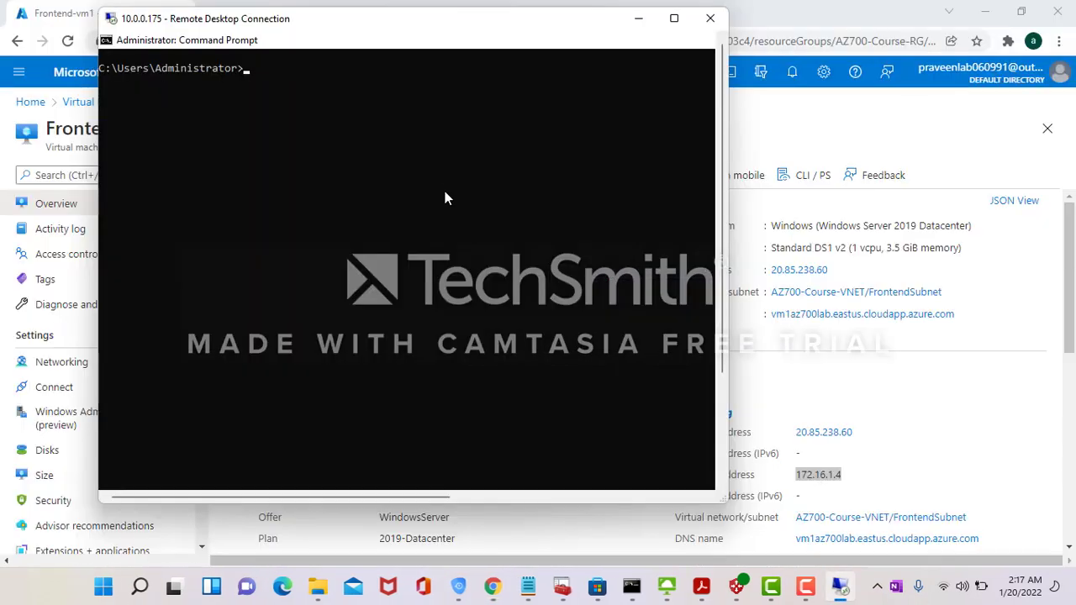
- Run ping 172.16.1.4 in the AWS VM's Command Prompt and watch it time out
click(446, 176)
text(pin)
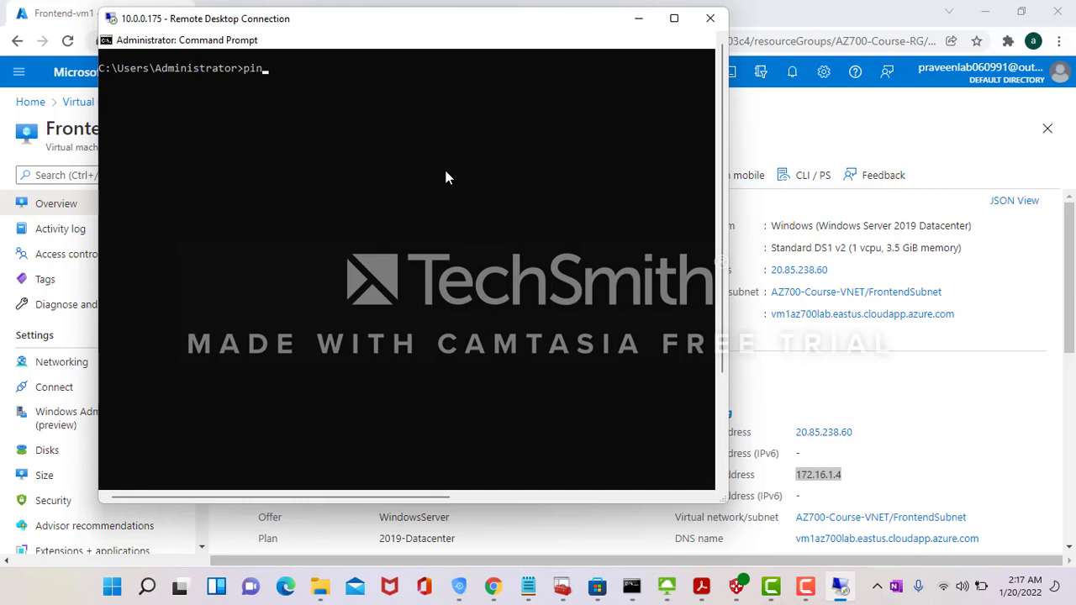
text(g 172.16.1.4)
key(Return)
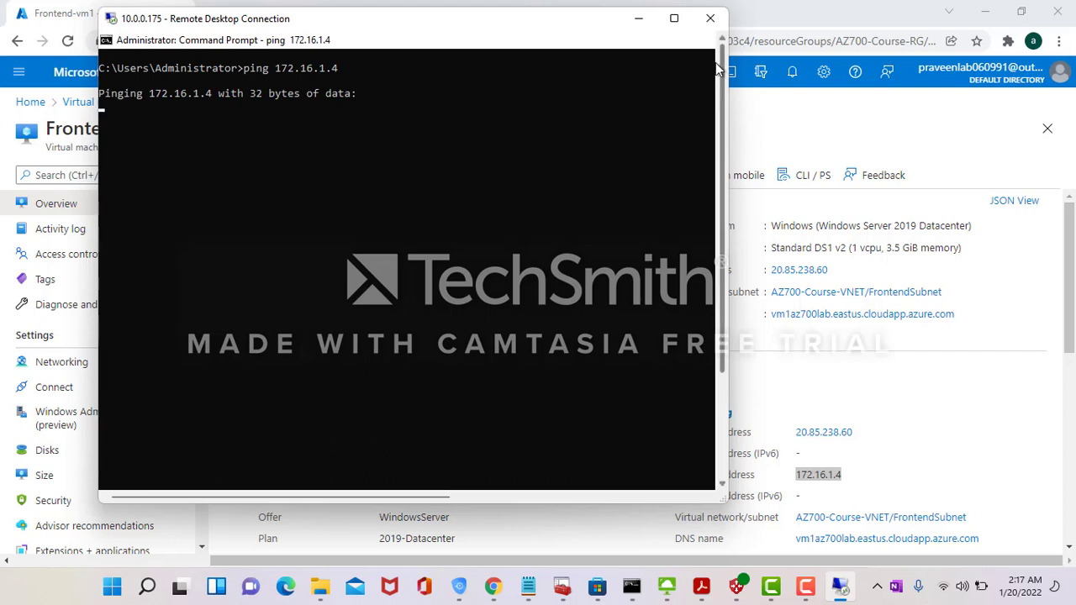
click(372, 183)
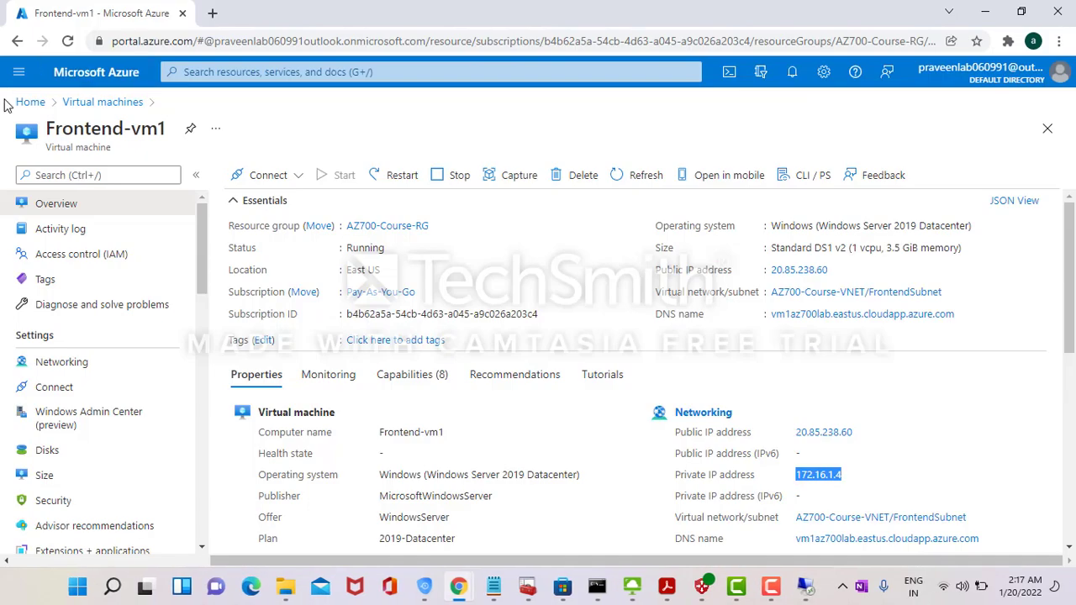
- Open Frontend-subnet-nsg and review its Allow_all_in inbound rule details
click(30, 102)
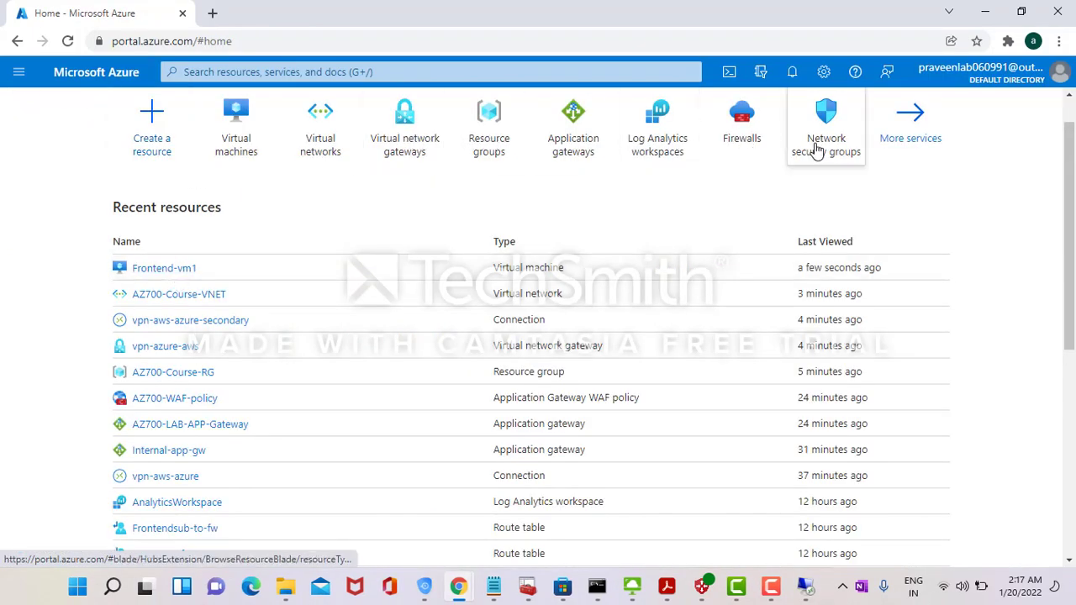
click(818, 145)
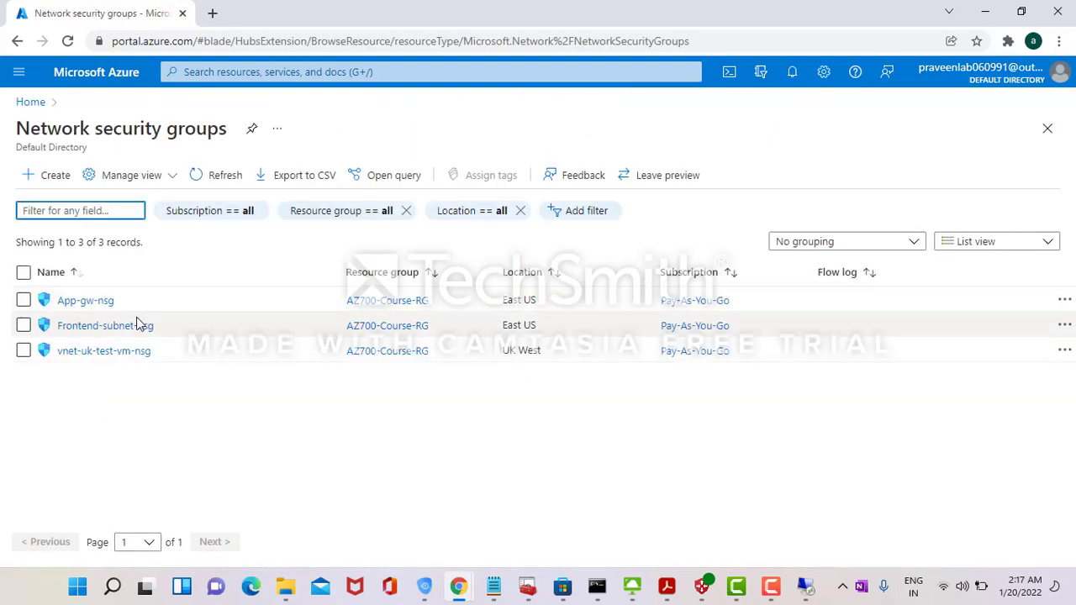
click(134, 324)
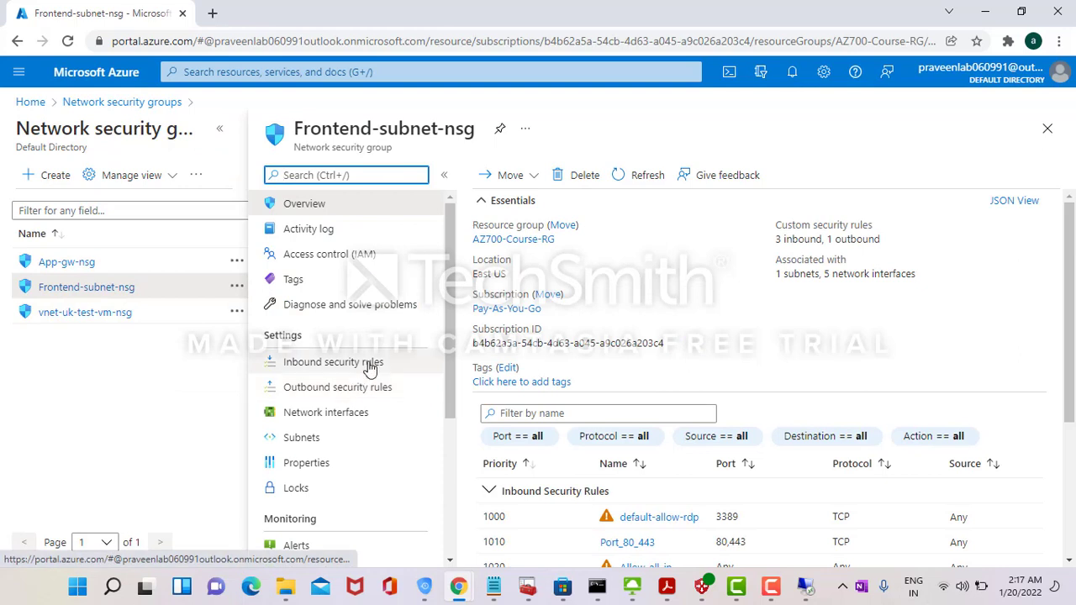
click(403, 362)
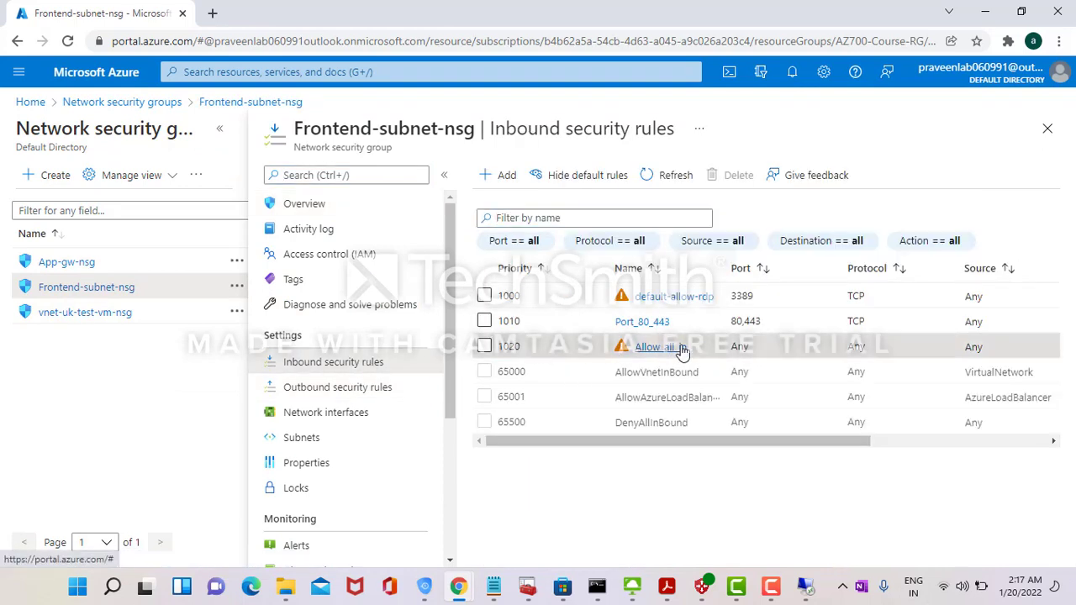
click(681, 350)
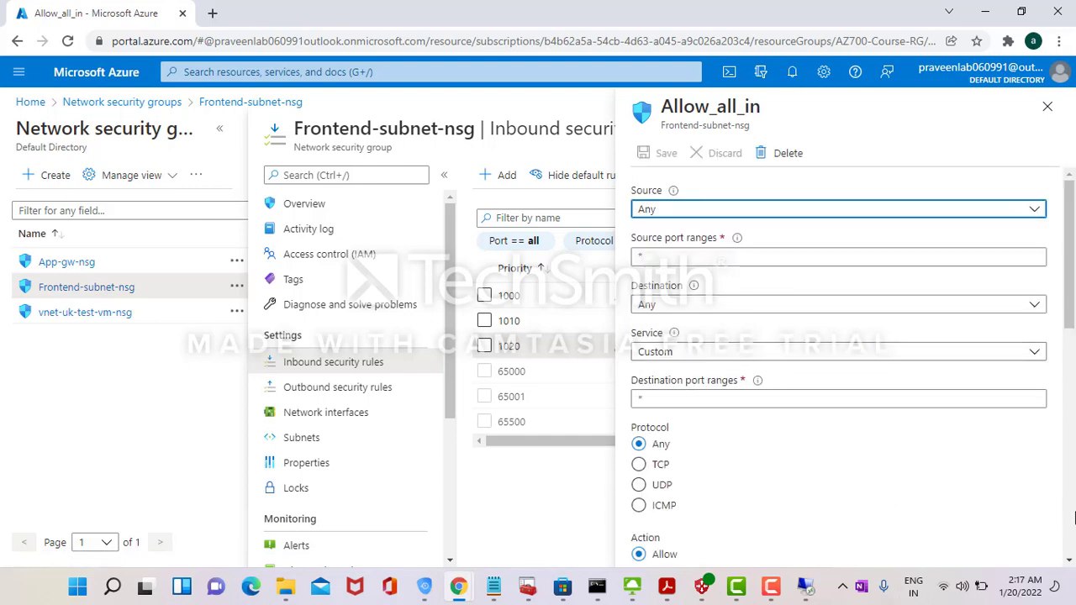
scroll(1073, 524, down, 4)
scroll(1073, 524, down, 3)
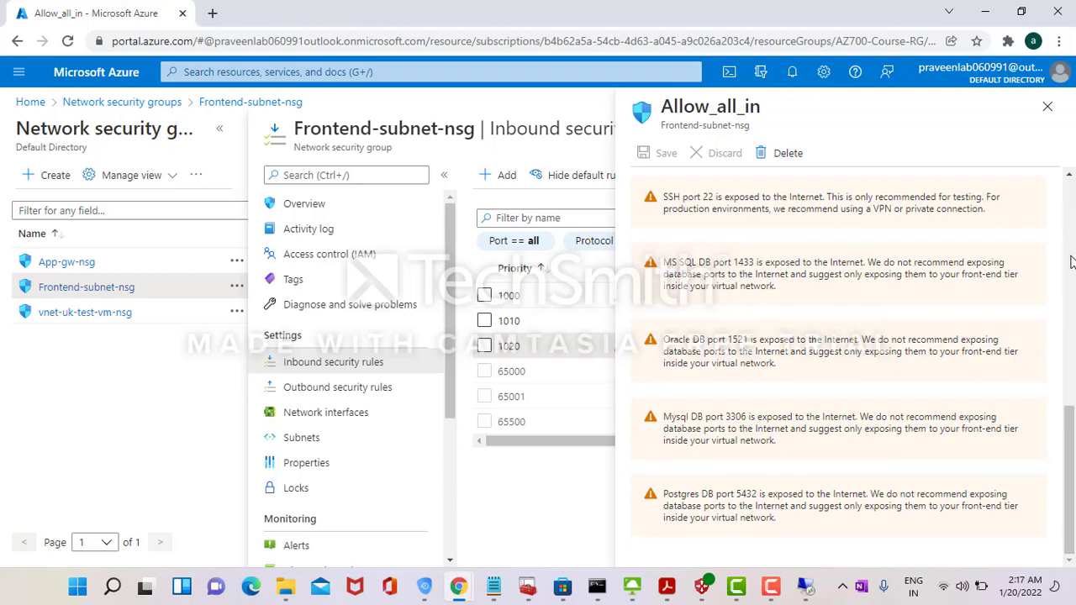
scroll(1073, 263, up, 4)
scroll(1071, 263, up, 3)
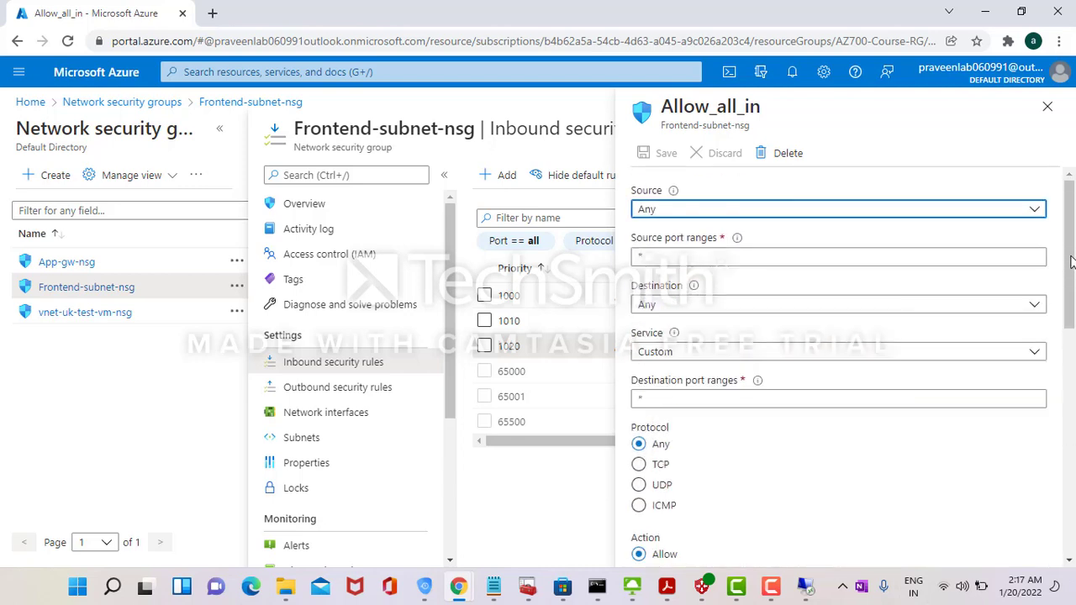
- Check the outbound allow-all rule: any protocol, Allow, priority 100
click(362, 389)
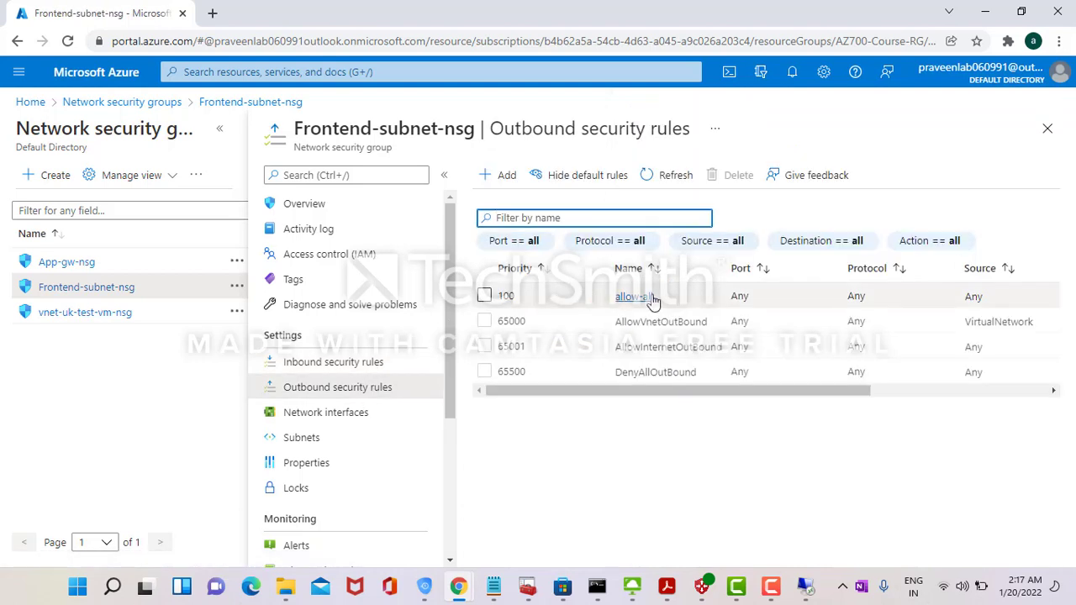
click(646, 301)
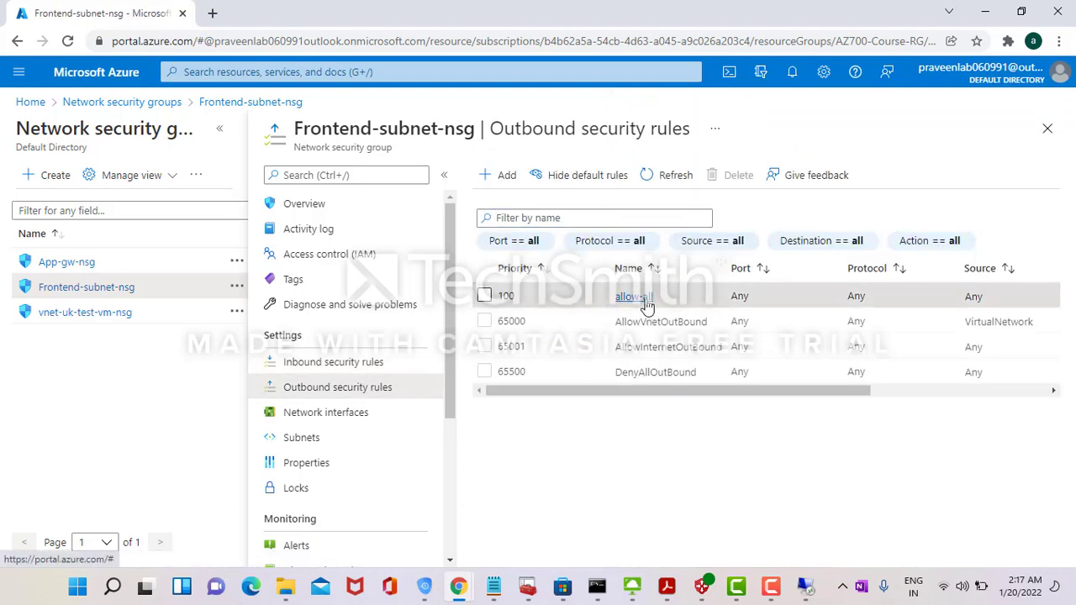
click(645, 299)
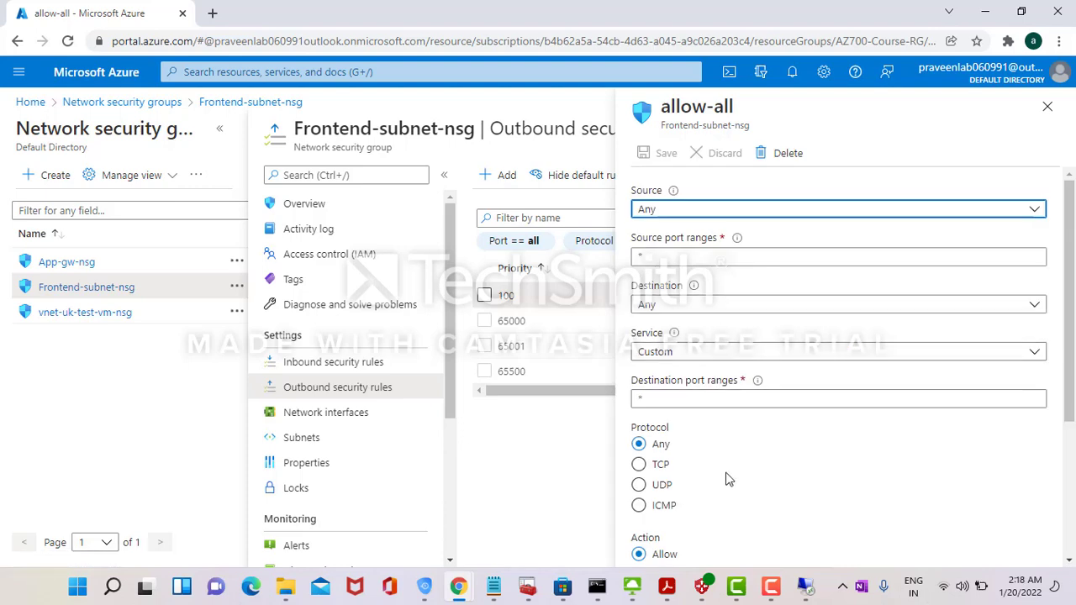
scroll(1070, 483, down, 3)
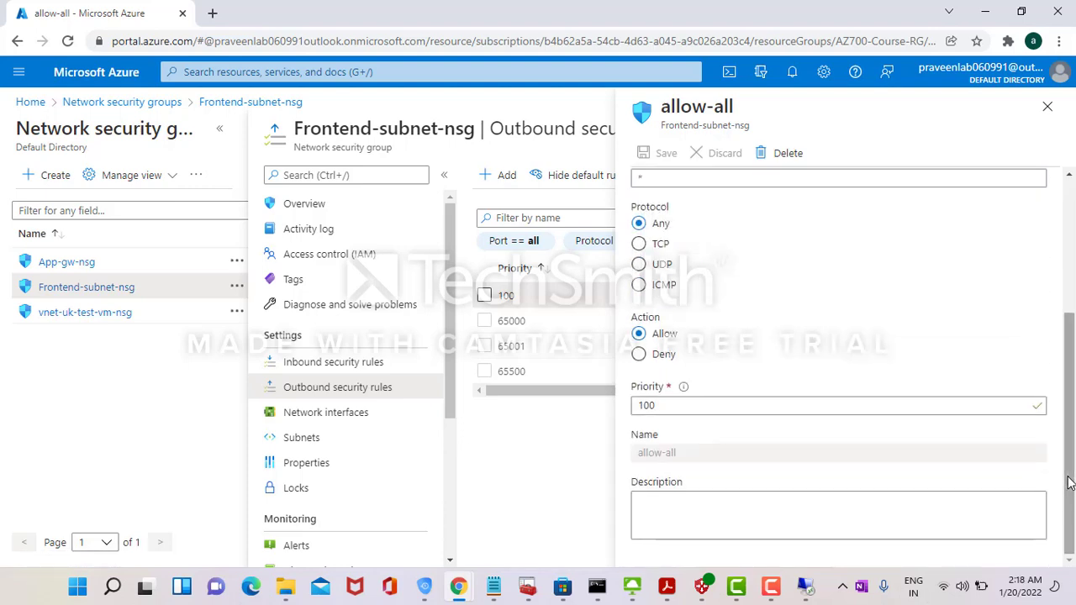
click(37, 110)
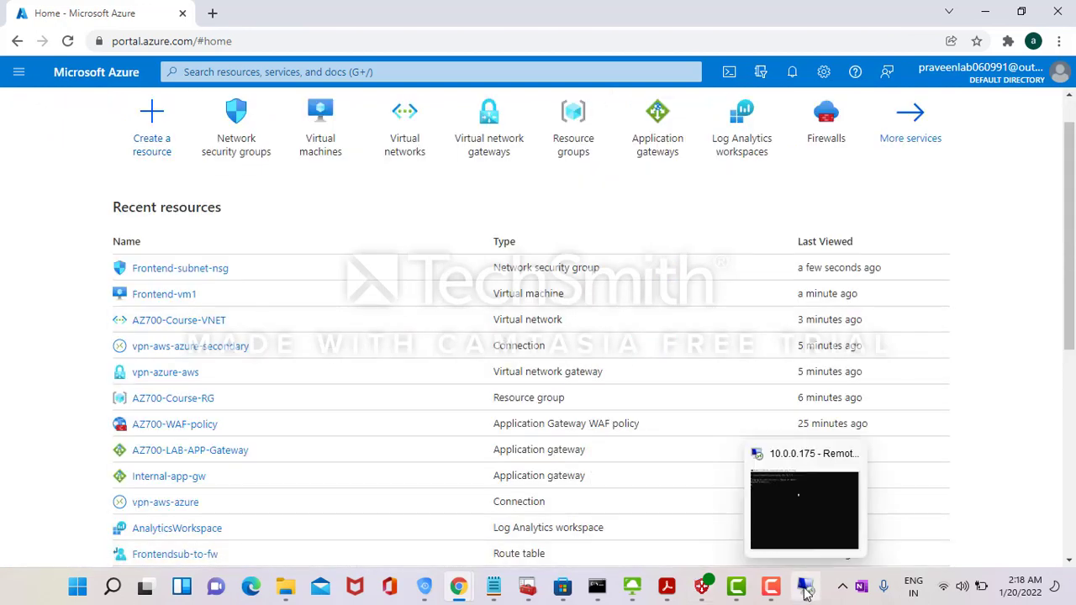
- Remote Desktop to 172.16.1.4, enter the password, and accept Frontend-vm1's certificate
click(98, 591)
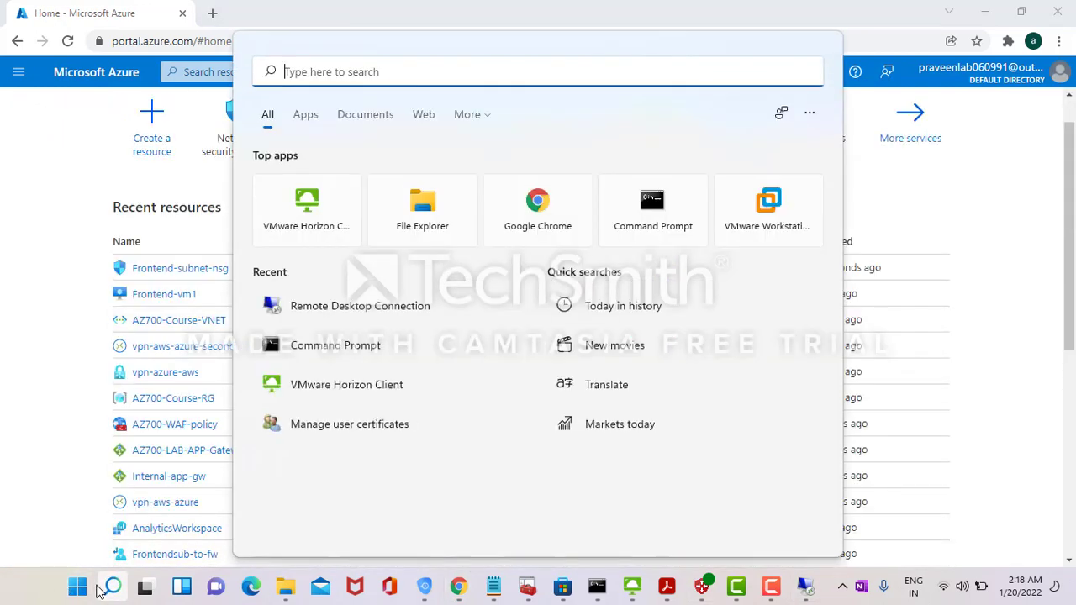
click(329, 306)
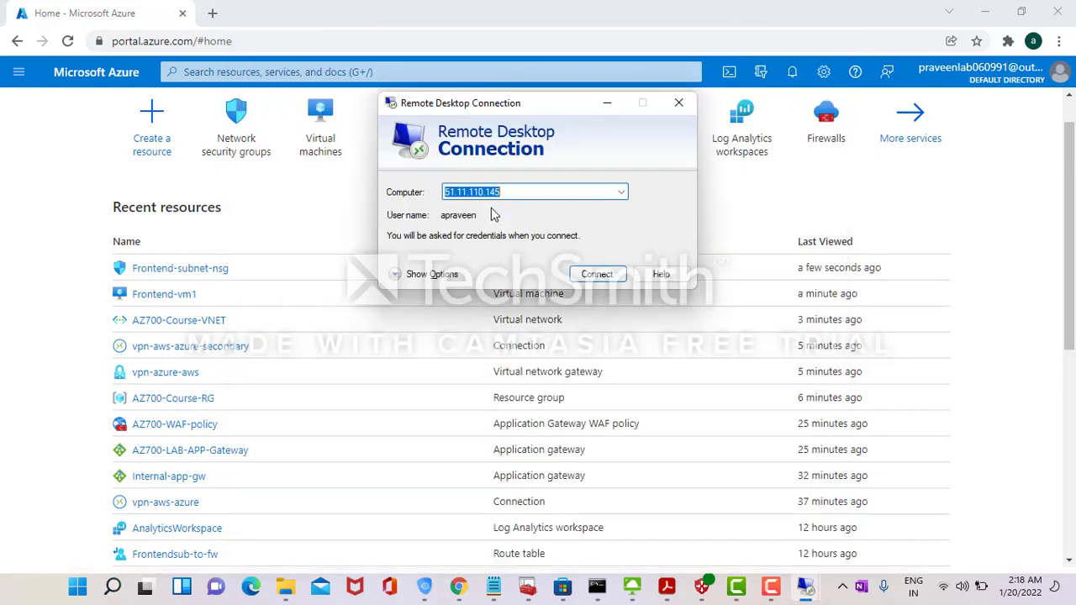
text(172.16.1.4)
key(Return)
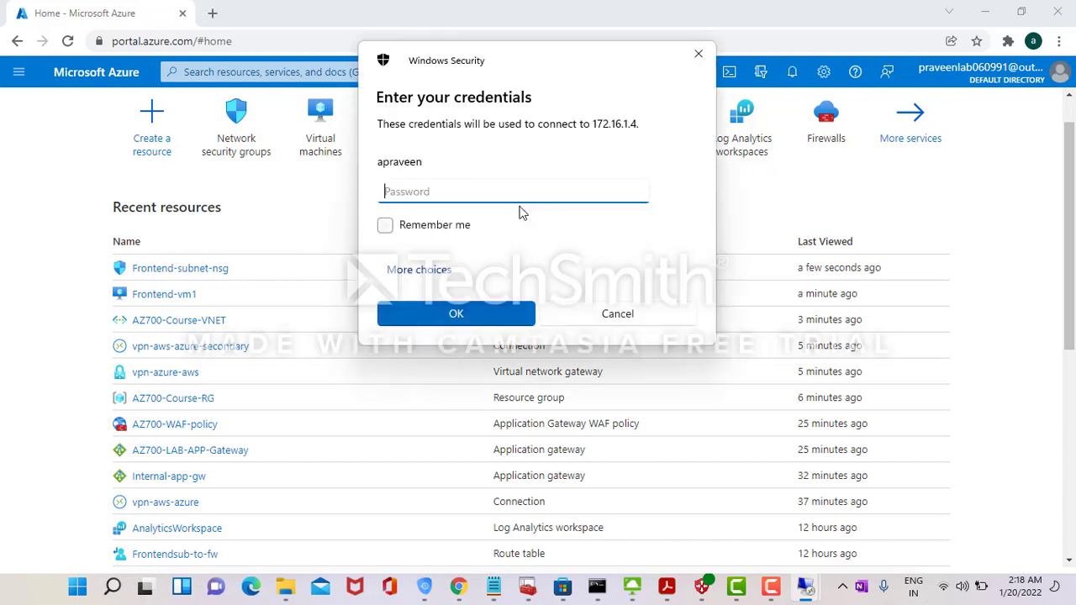
text(•)
key(Return)
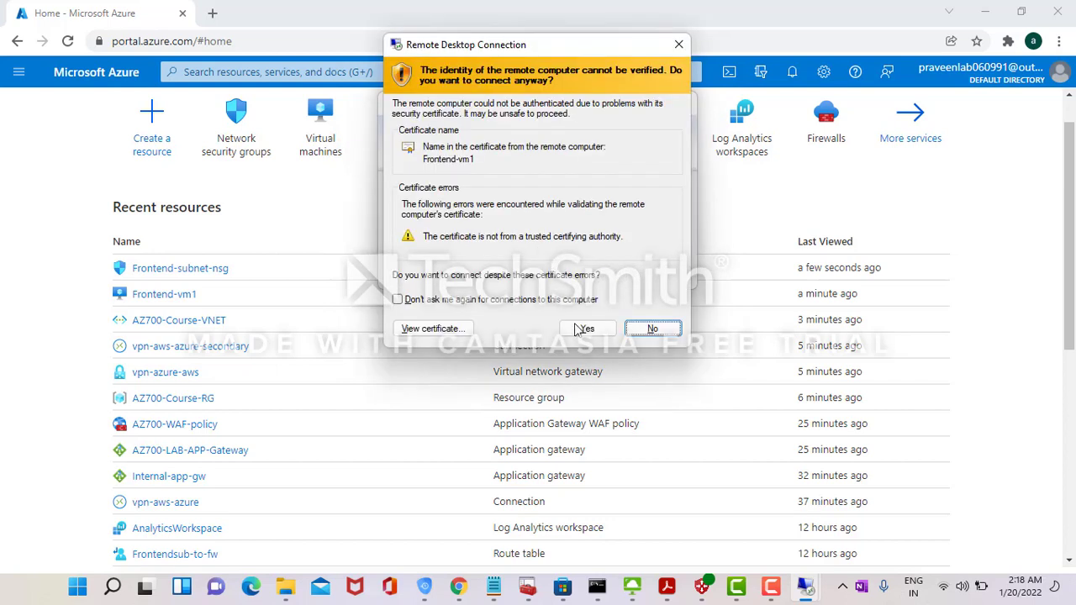
click(585, 329)
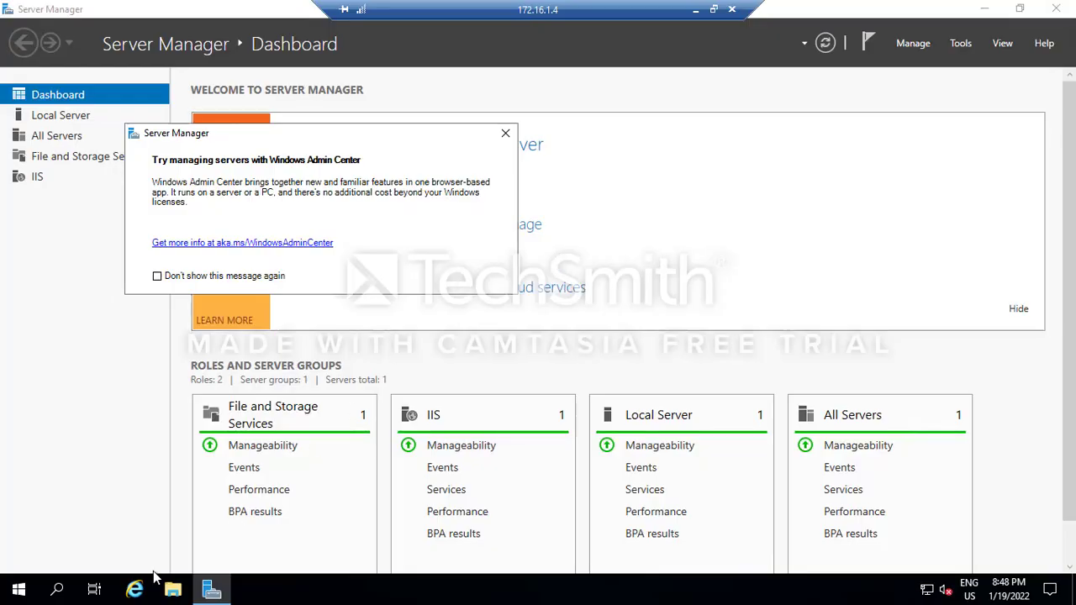
- Launch cmd on Frontend-vm1 and start a ping to 10.0.0.175
click(61, 592)
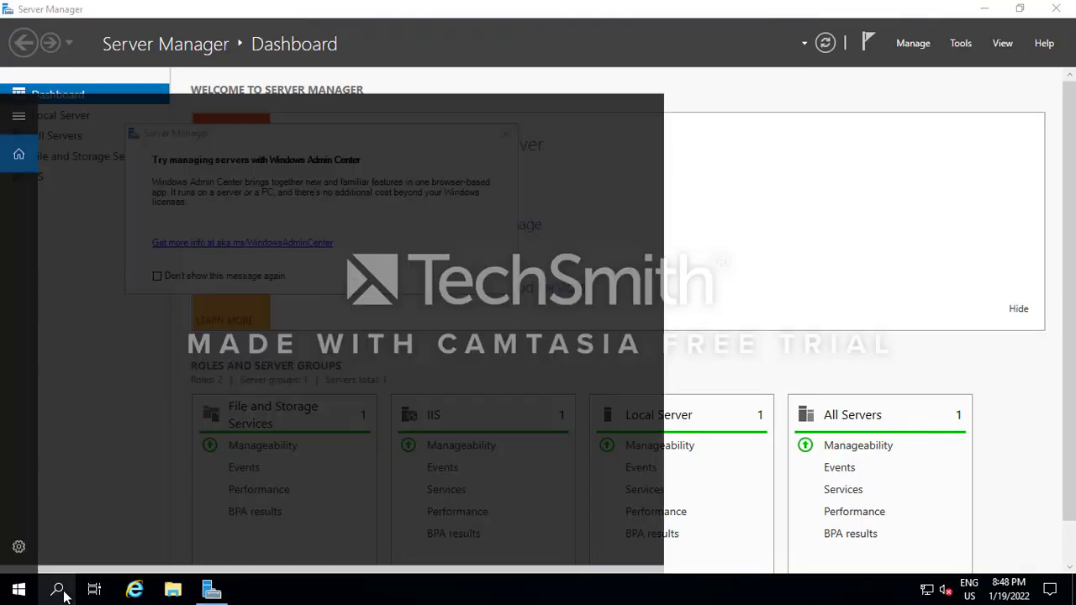
text(d)
key(BackSpace)
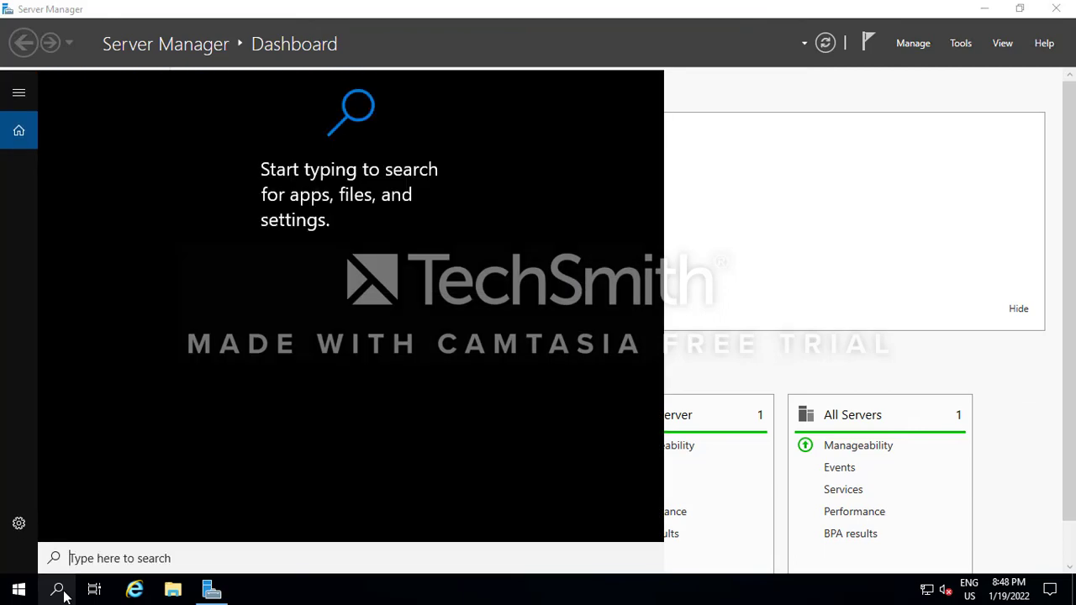
text(cmd)
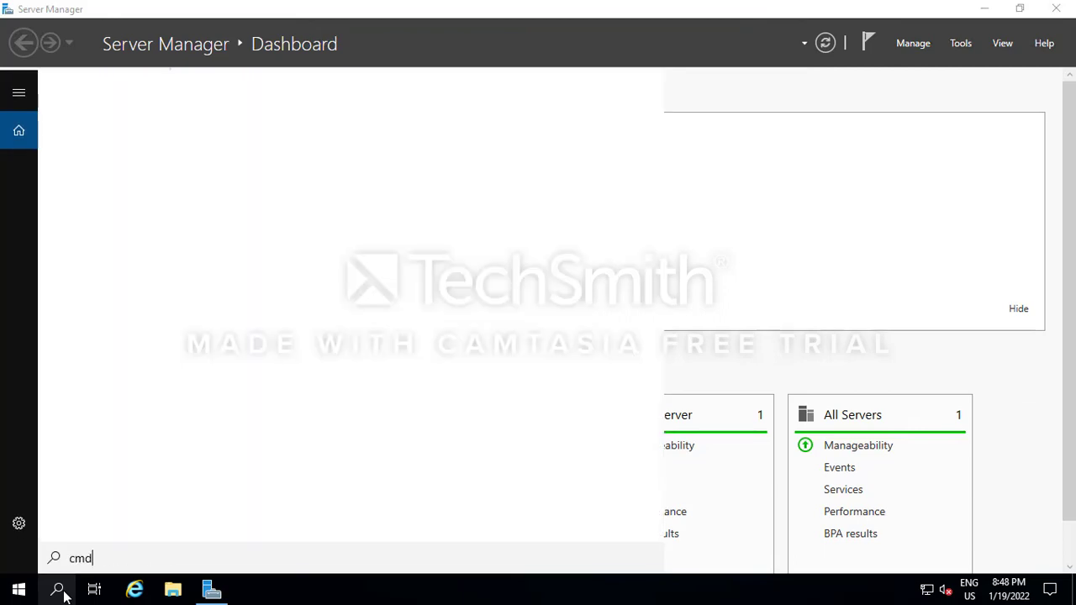
key(Return)
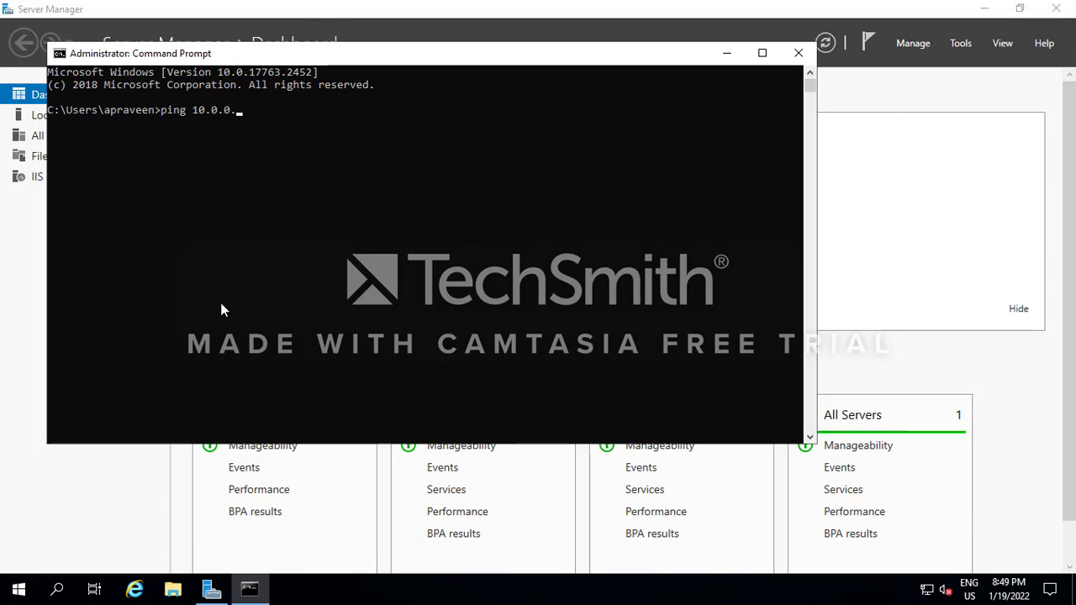
text(5)
key(Return)
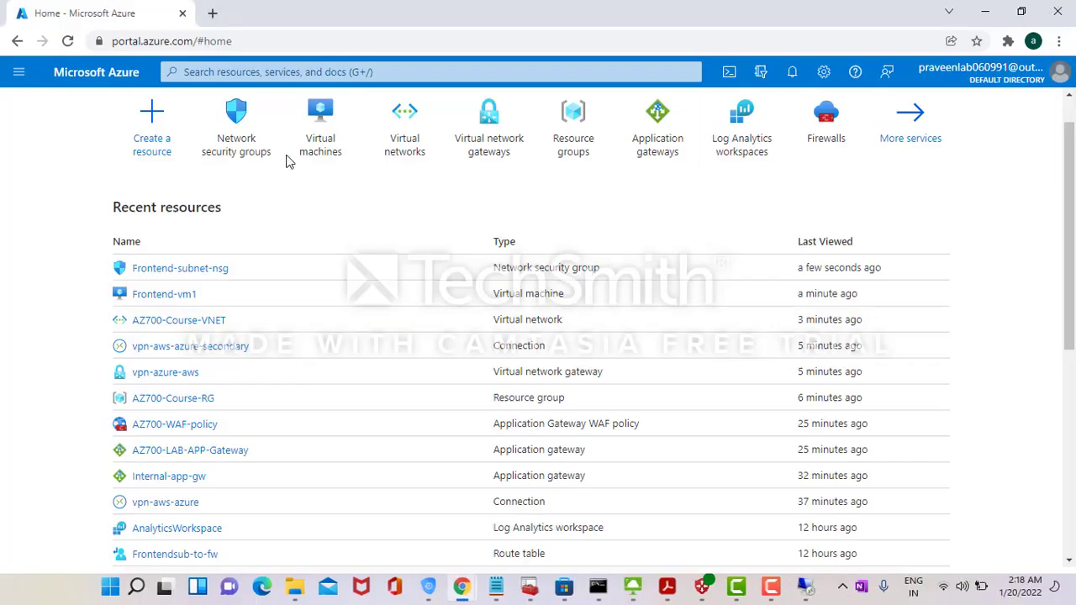
click(326, 72)
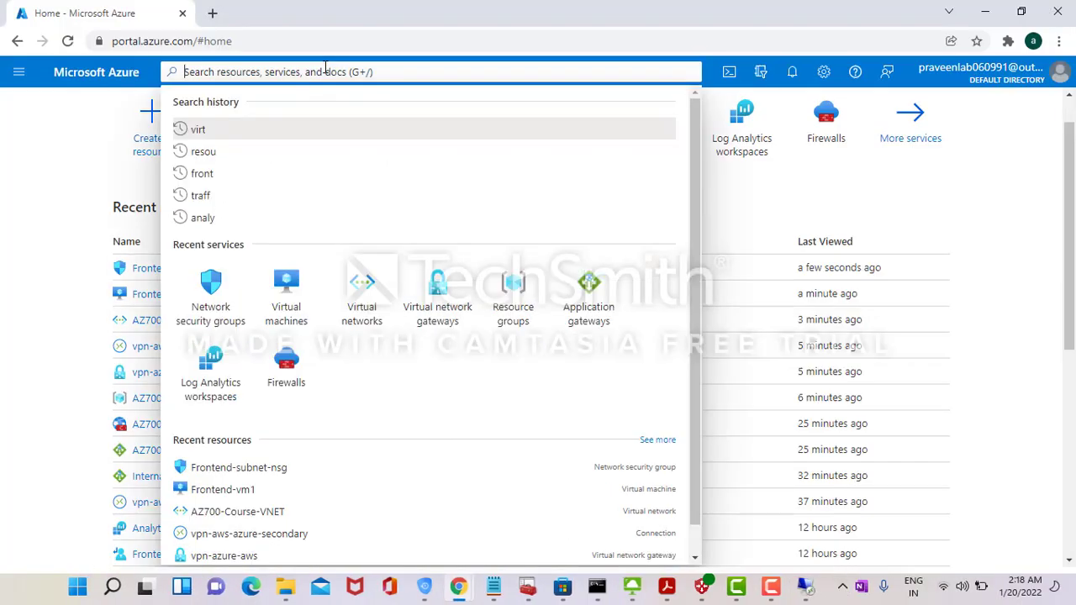
- Open the Frontendsub-to-fw route table's Routes list and start a new route
text(route)
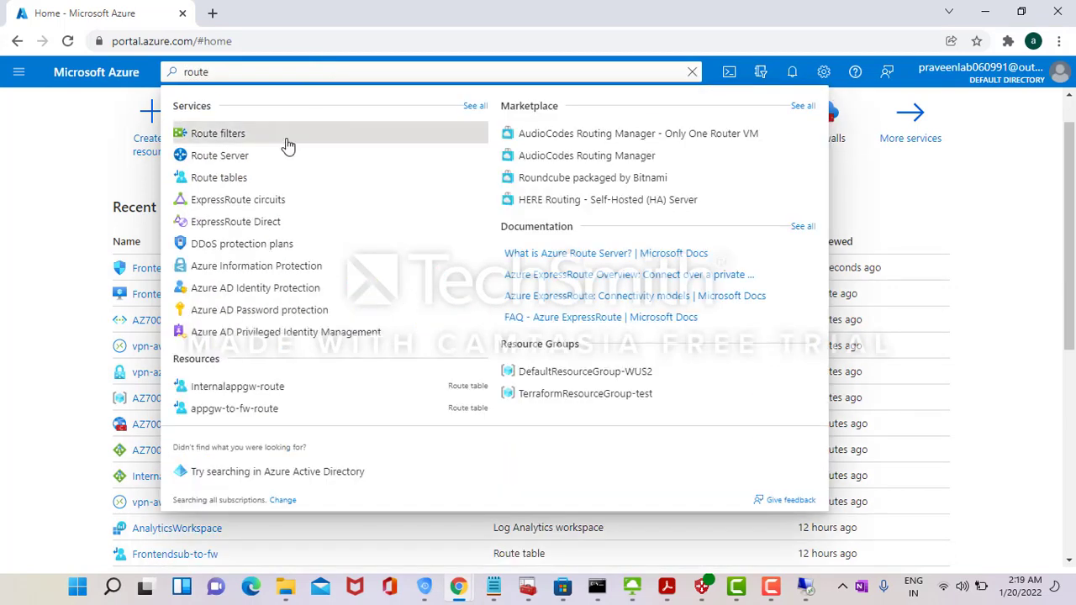
click(238, 177)
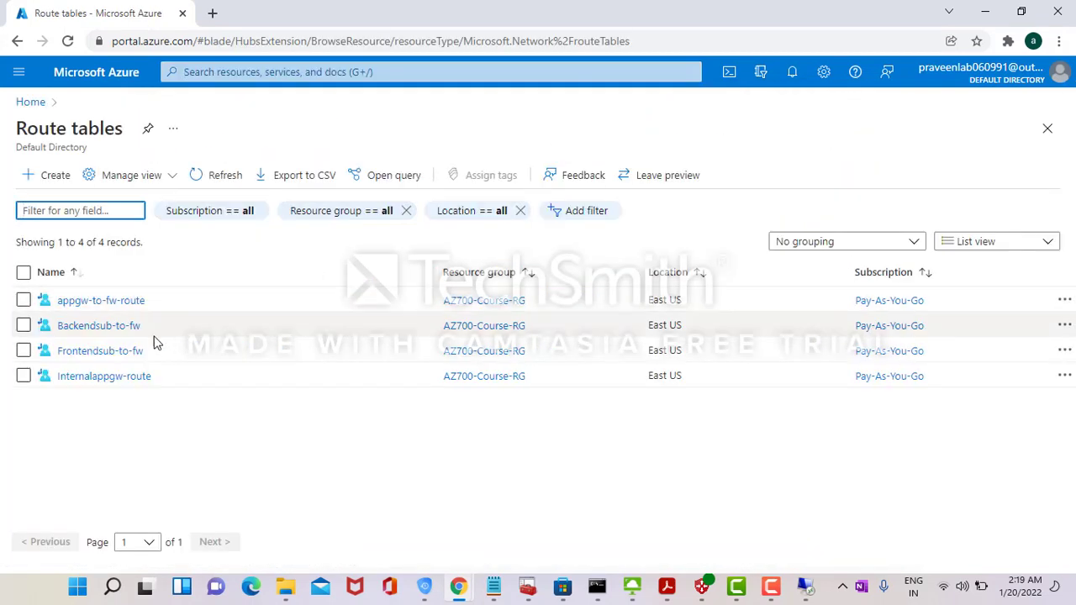
click(103, 353)
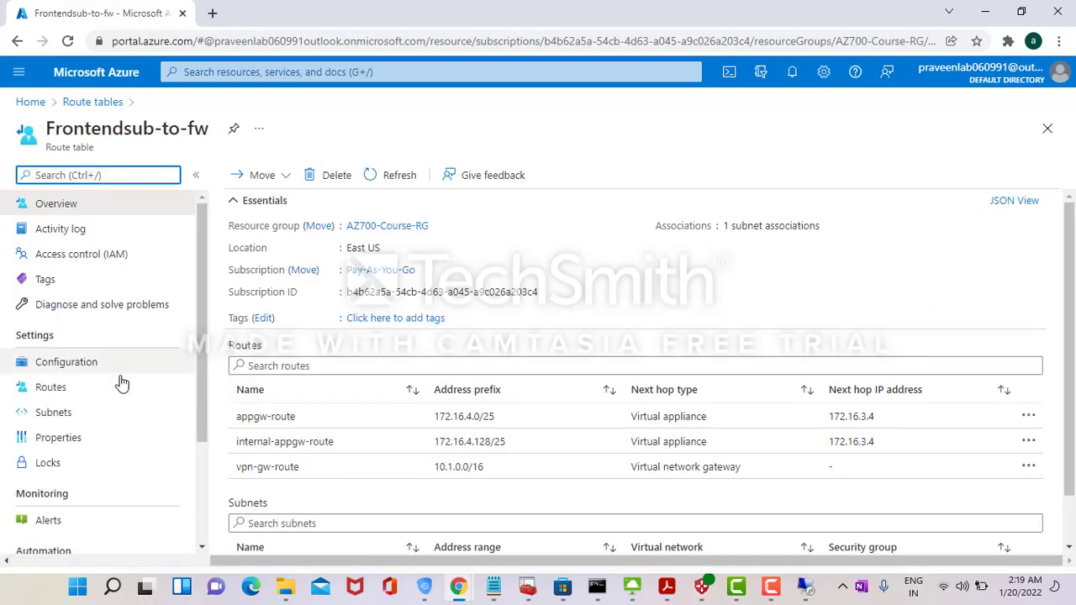
click(105, 395)
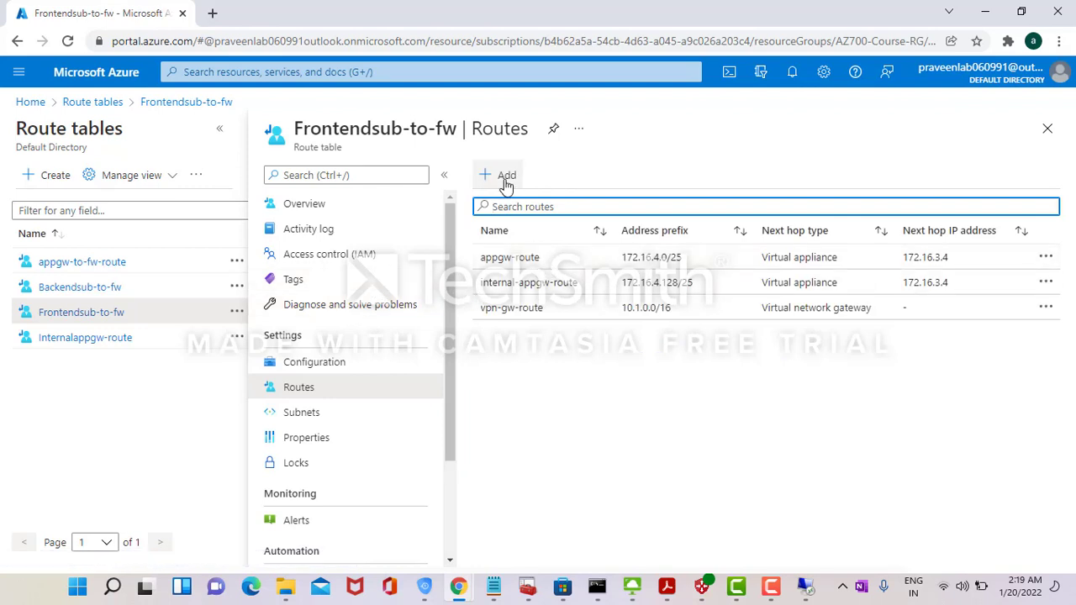
click(505, 178)
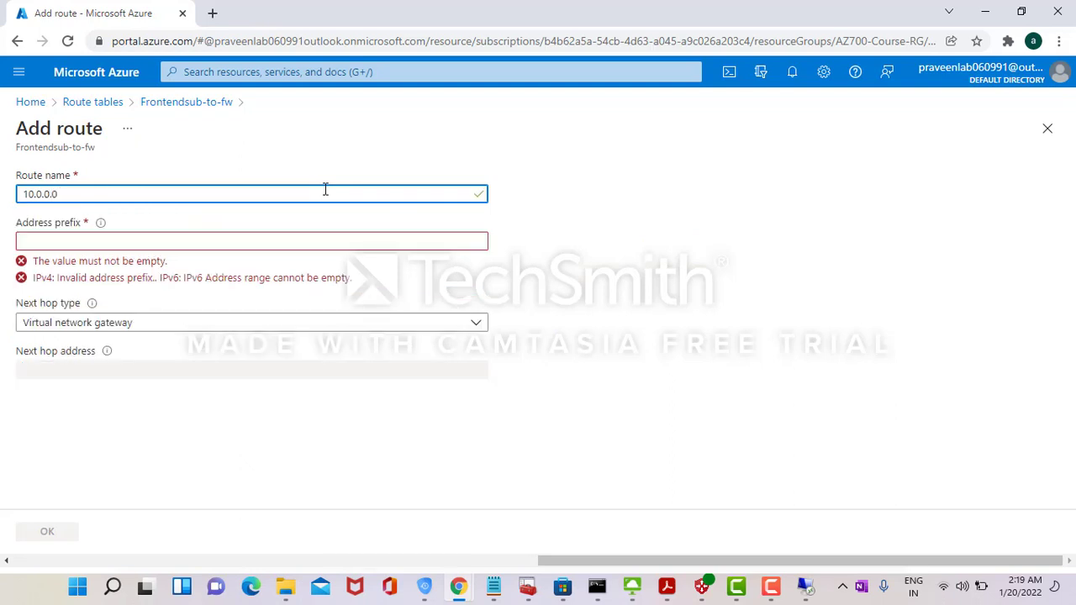
- Save route 'aws' with prefix 10.0.0.0/16 and confirm its success notification
key(ctrl+a)
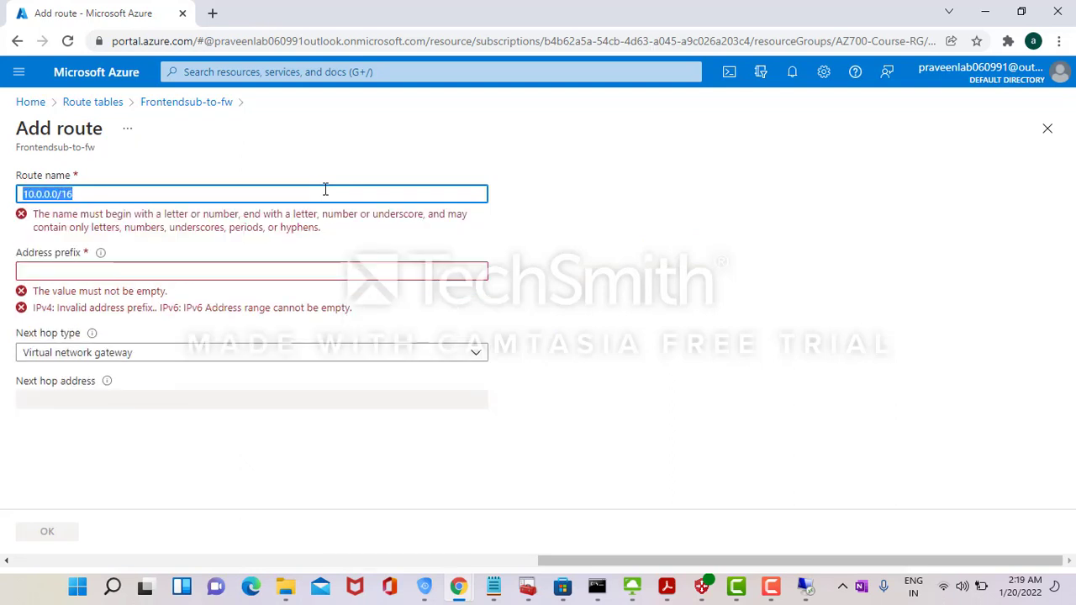
key(BackSpace)
click(192, 307)
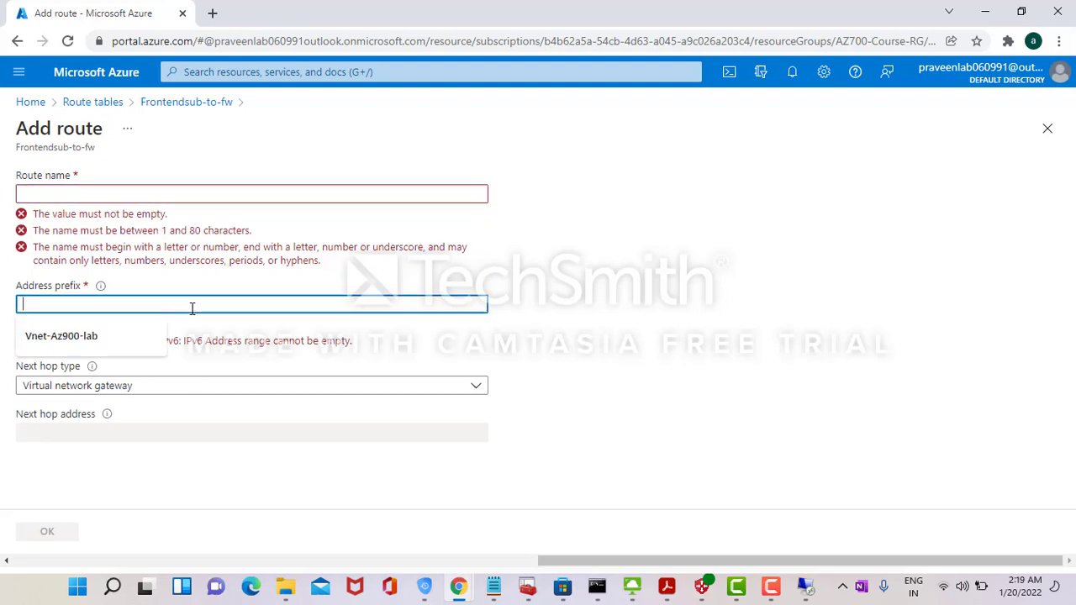
text(10.0.0.0/16)
click(137, 190)
text(aws)
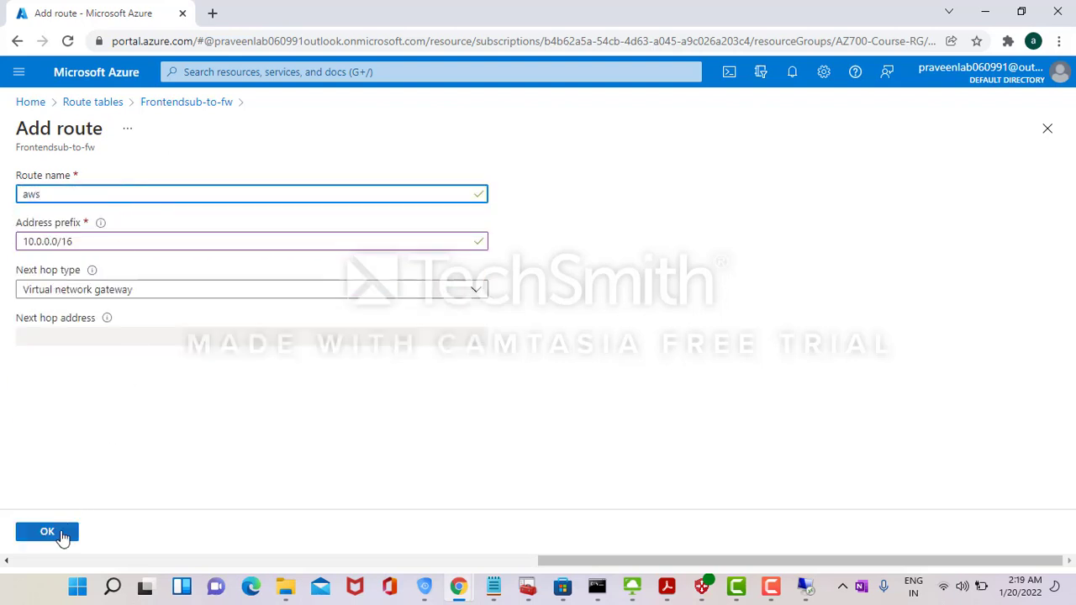
click(62, 535)
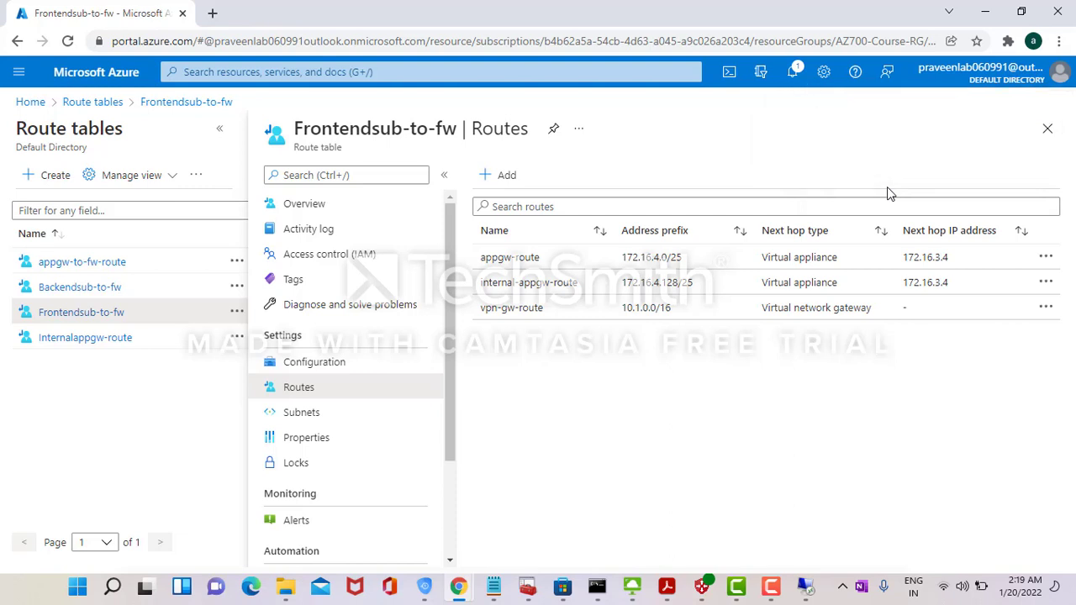
click(794, 74)
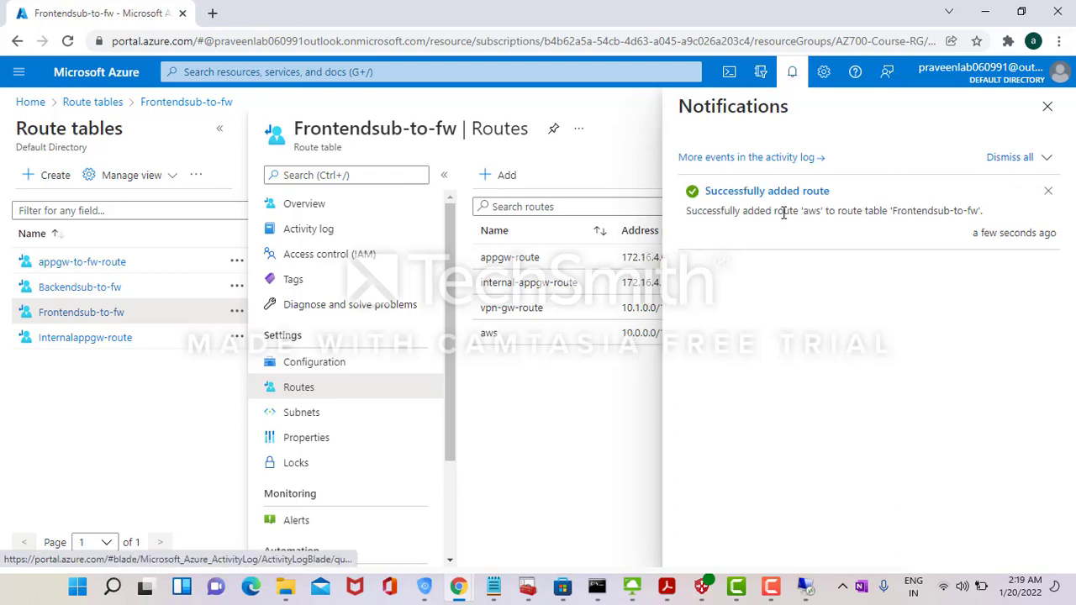
- On the 10.0.0.175 session, stop the failing ping and rerun ping 172.16.1.4
mouse_move(809, 585)
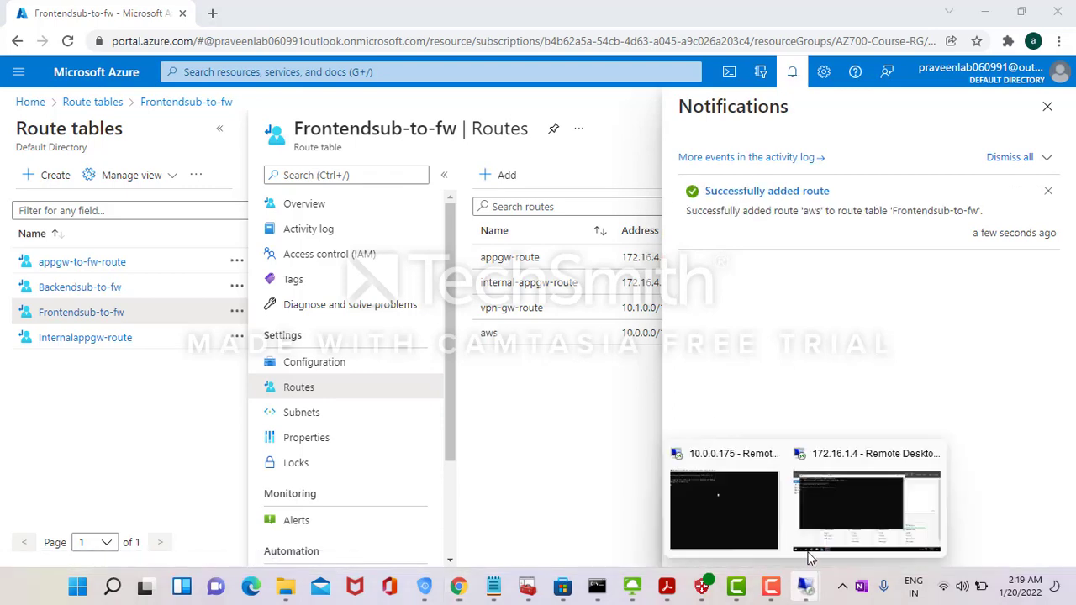
click(729, 520)
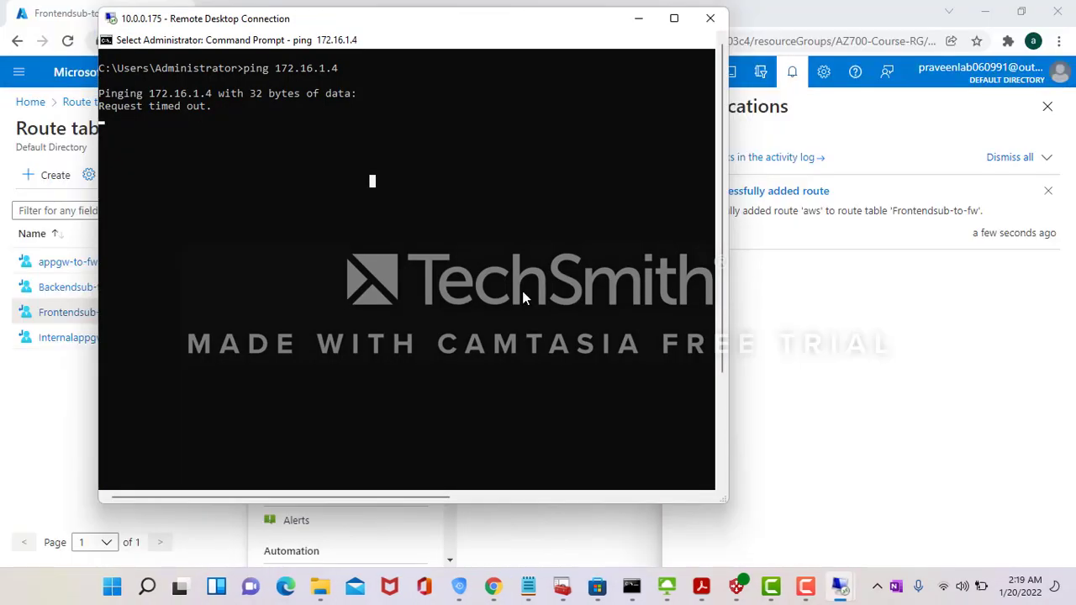
key(Escape)
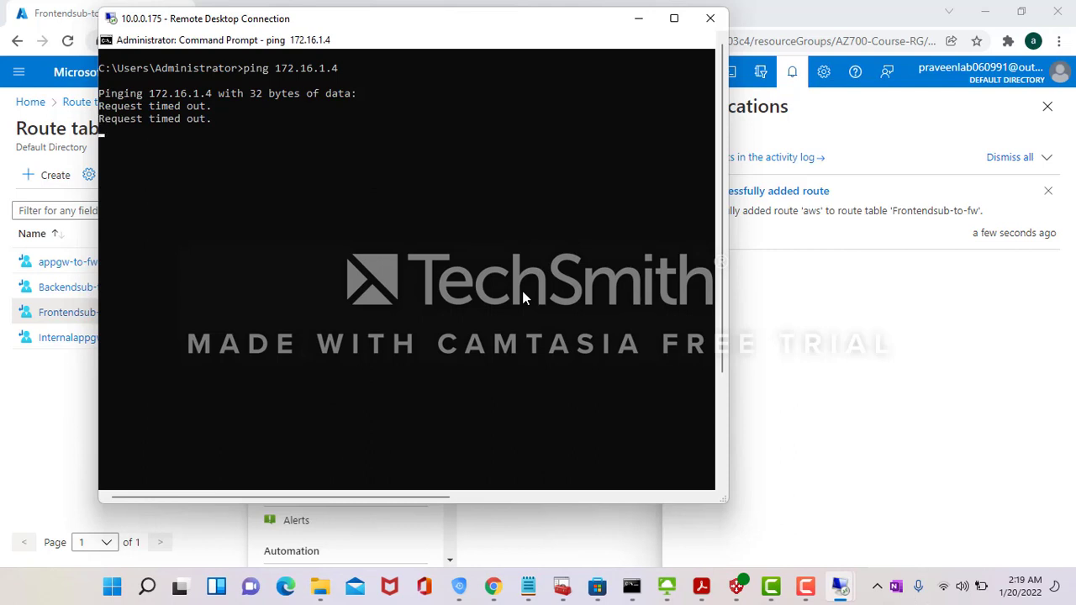
key(ctrl+c)
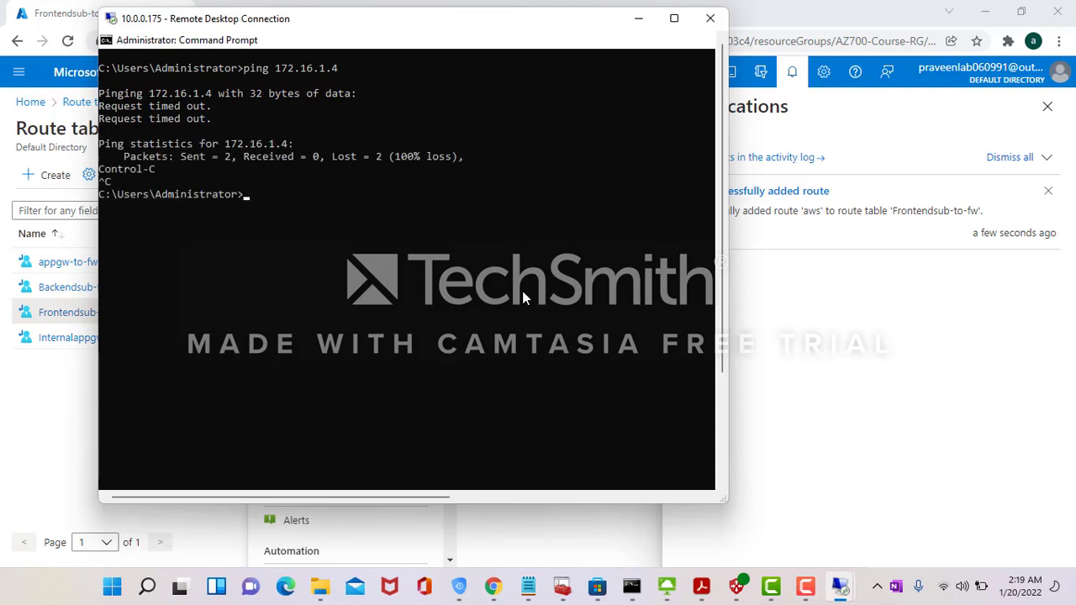
key(Up)
key(Return)
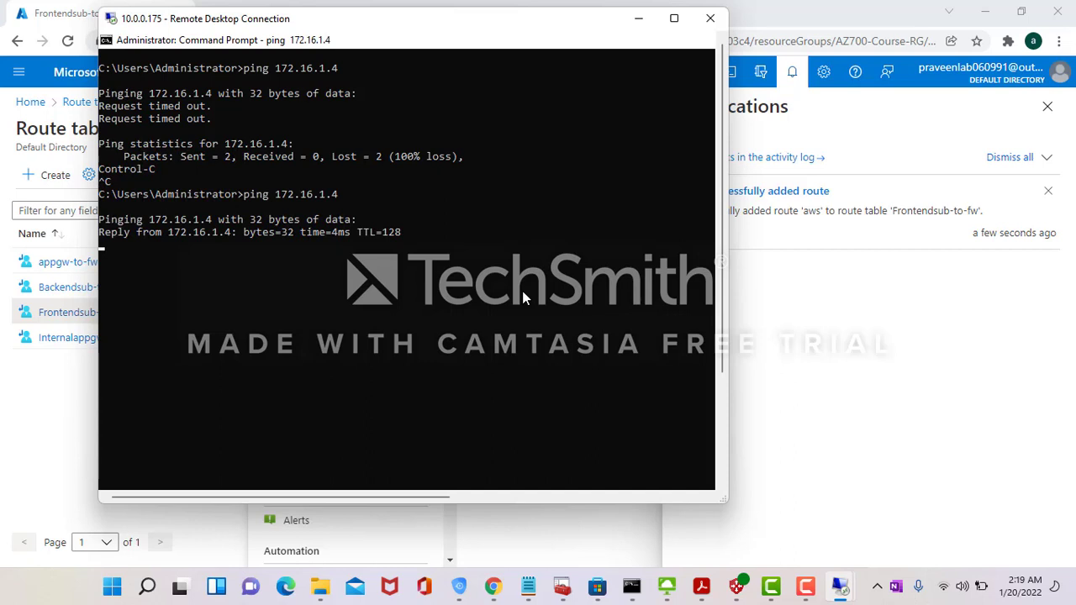
click(297, 195)
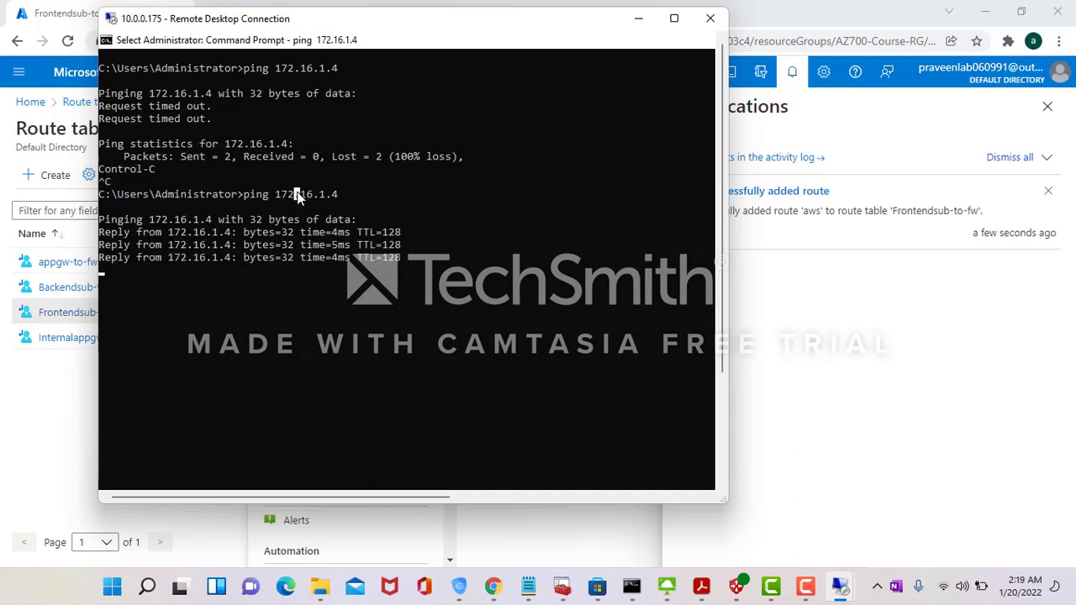
double_click(297, 194)
click(315, 234)
- On the 172.16.1.4 session, rerun ping 10.0.0.175, then minimize that session
mouse_move(841, 586)
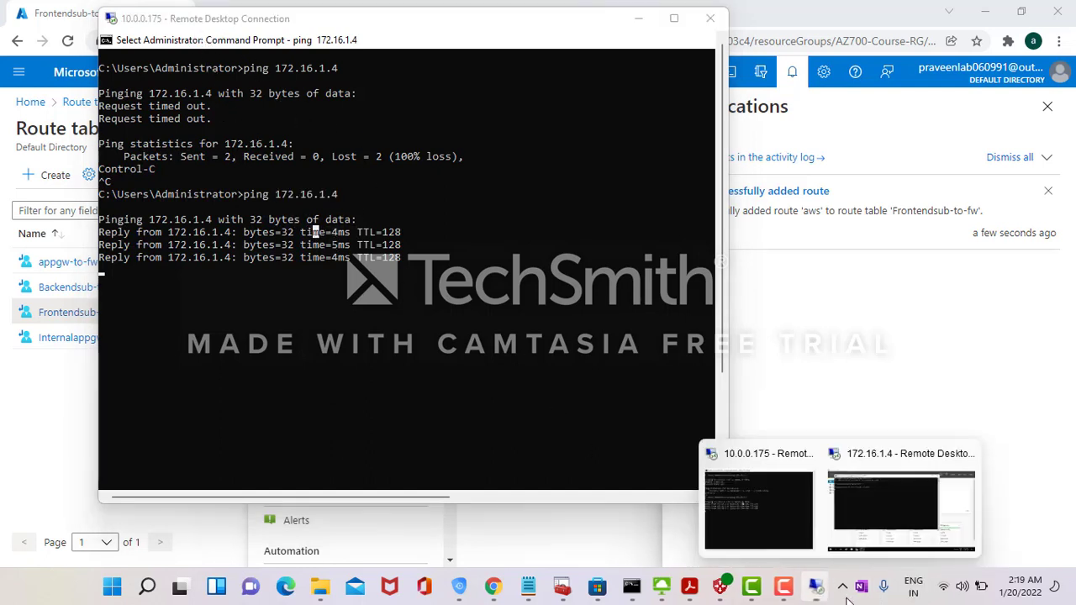
click(877, 509)
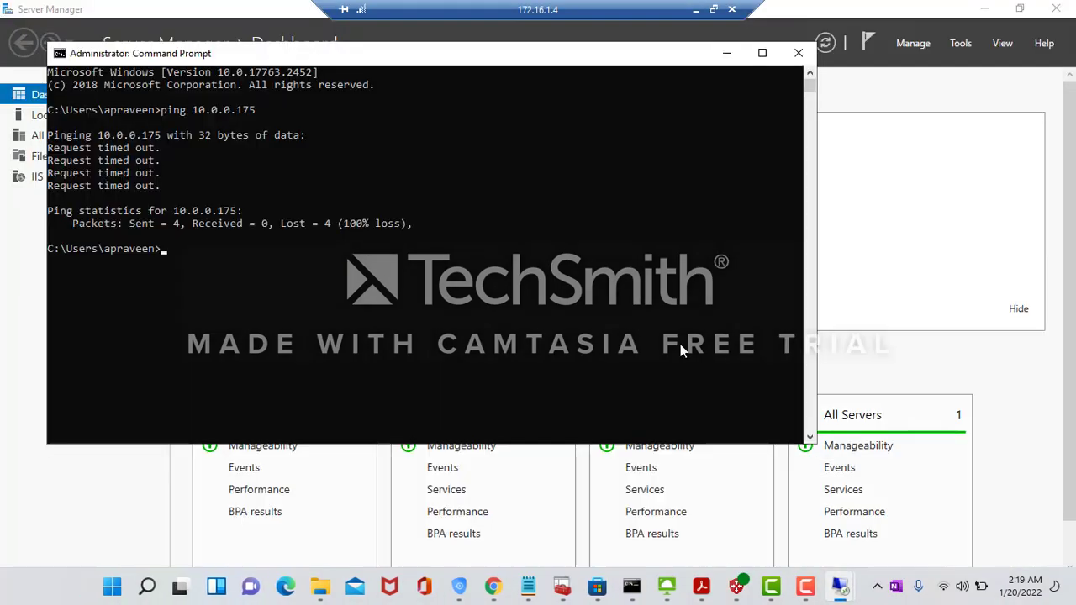
key(Up)
key(Return)
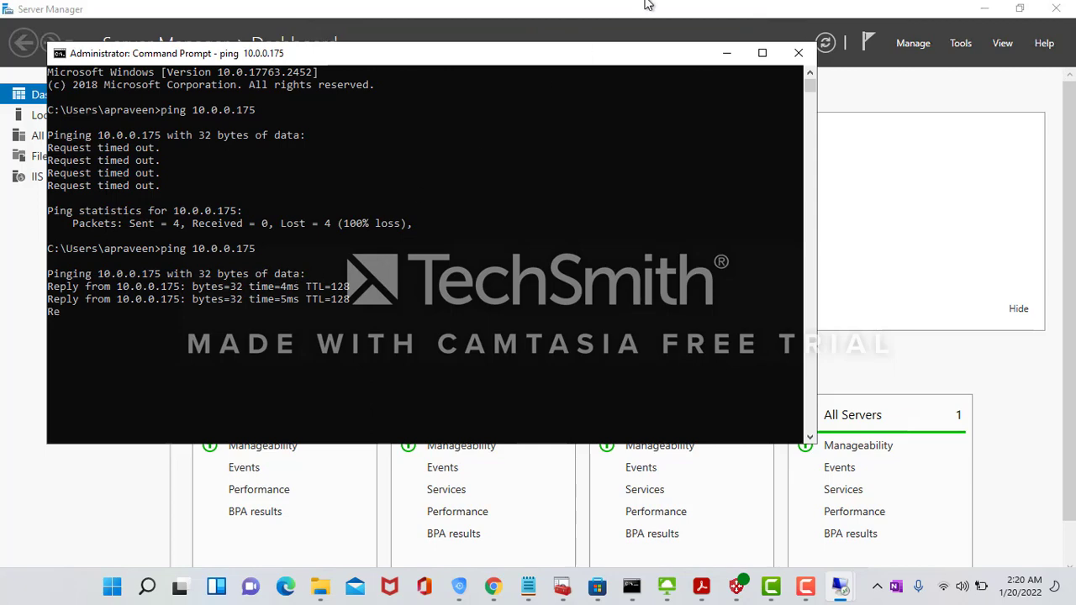
click(706, 12)
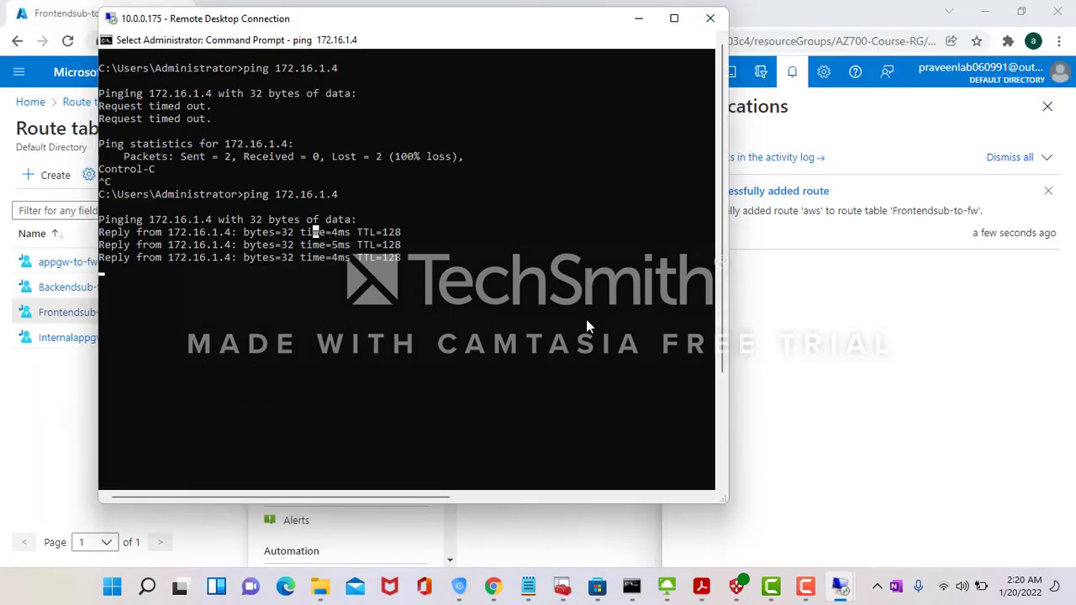
key(alt+Tab)
key(alt+Tab)
key(alt+Tab)
key(alt+Tab)
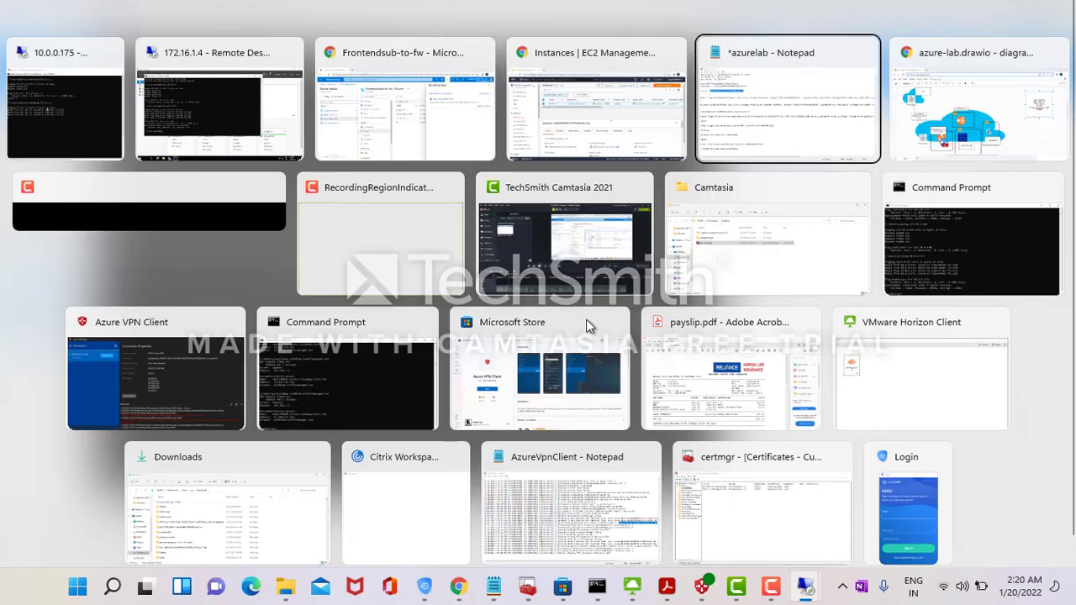
- Look over the azure-lab.drawio diagram, then return to the Frontendsub-to-fw routes page
key(alt+Tab)
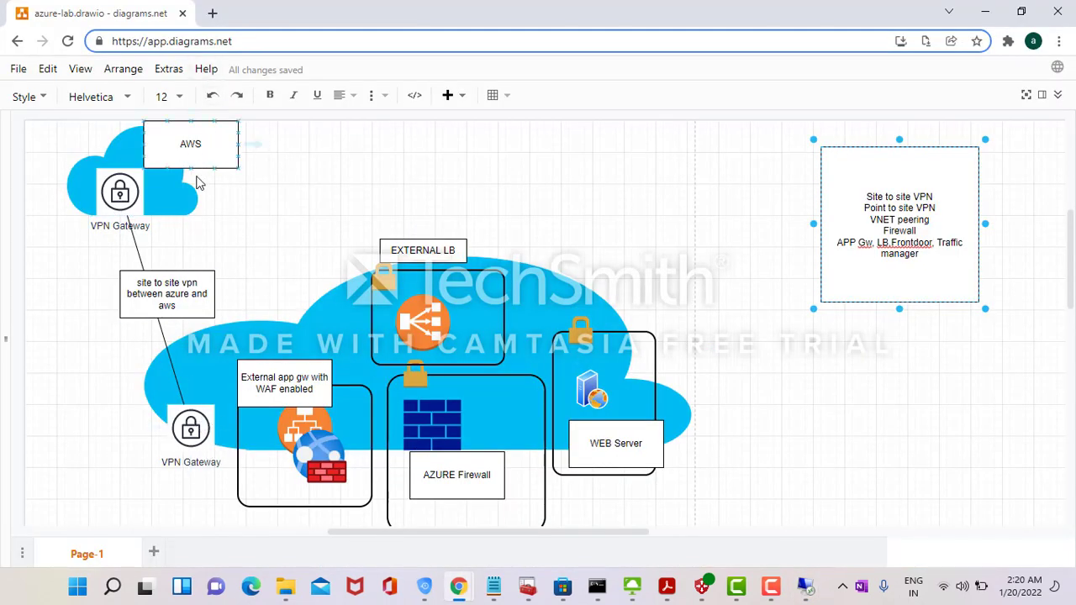
key(alt+Tab)
key(Tab)
key(Tab)
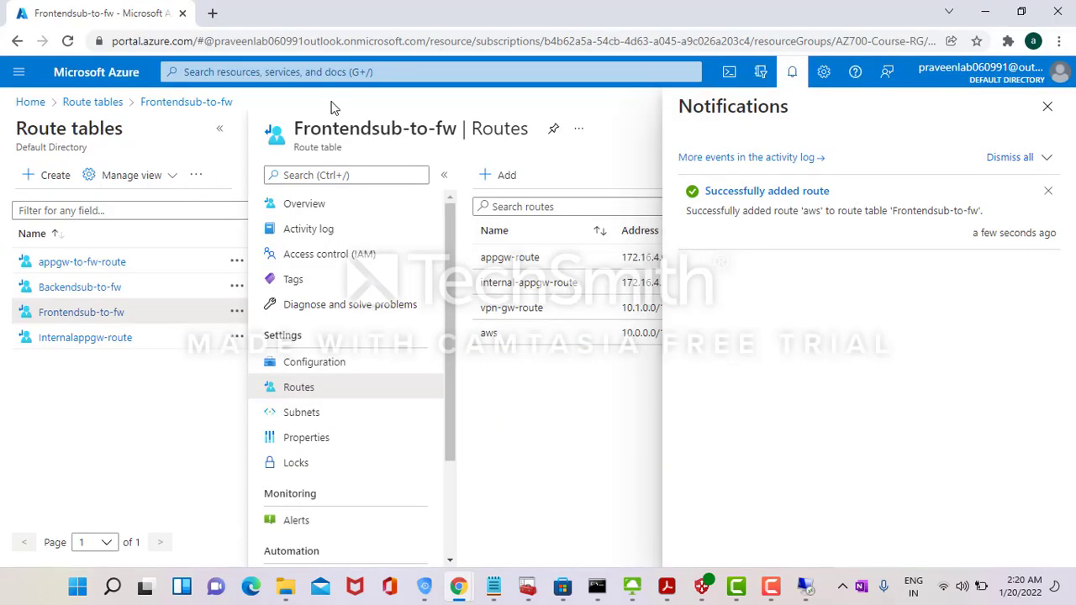
- View vpn-azure-aws's Point-to-site configuration and Configuration pages, then bring up Azure VPN Client
click(31, 102)
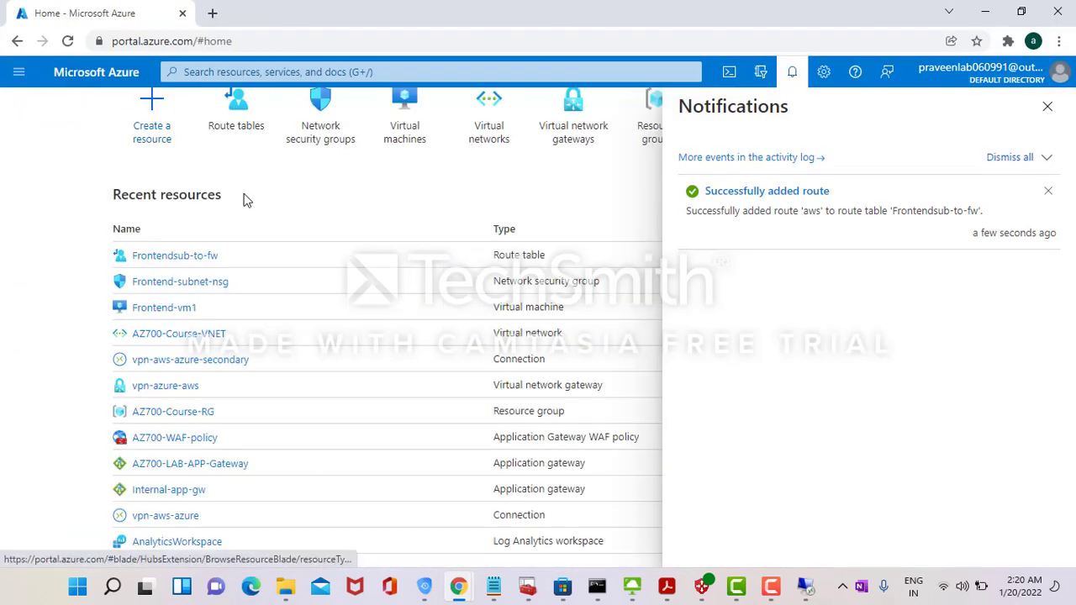
click(567, 134)
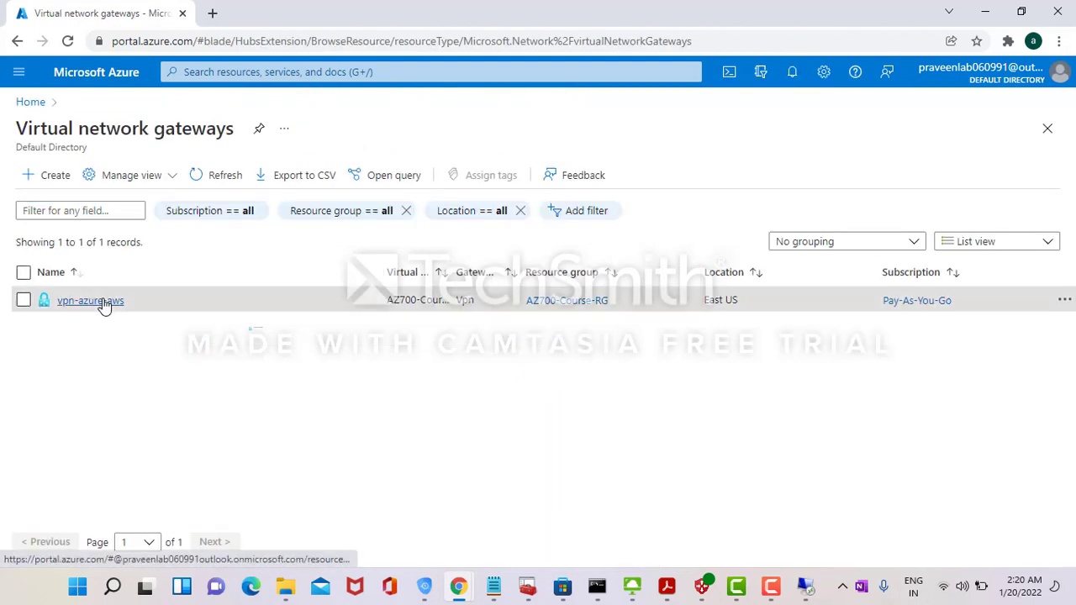
click(103, 304)
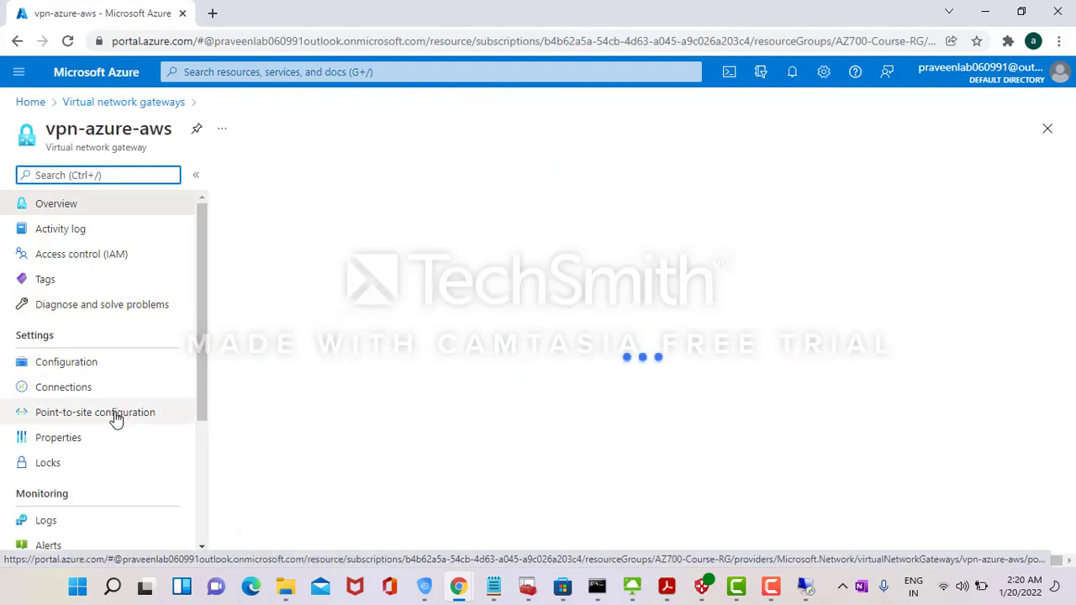
click(115, 417)
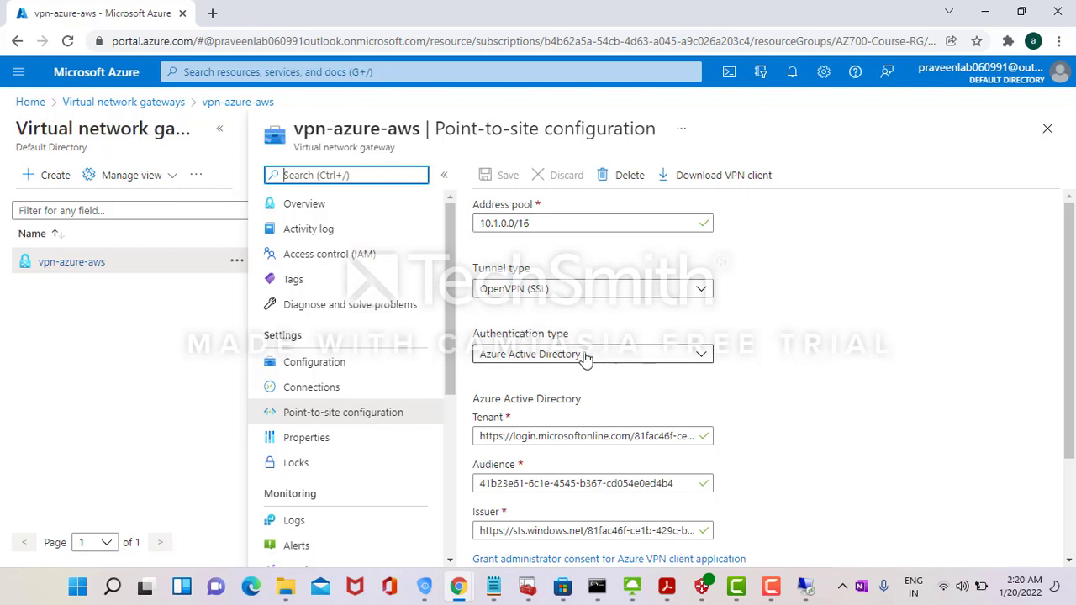
click(336, 368)
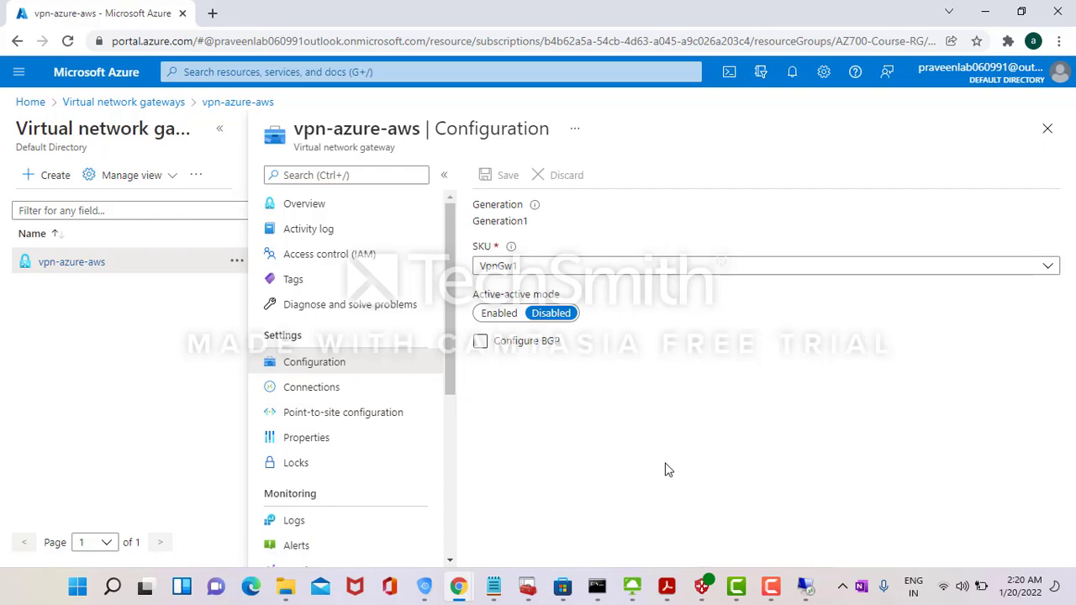
click(702, 586)
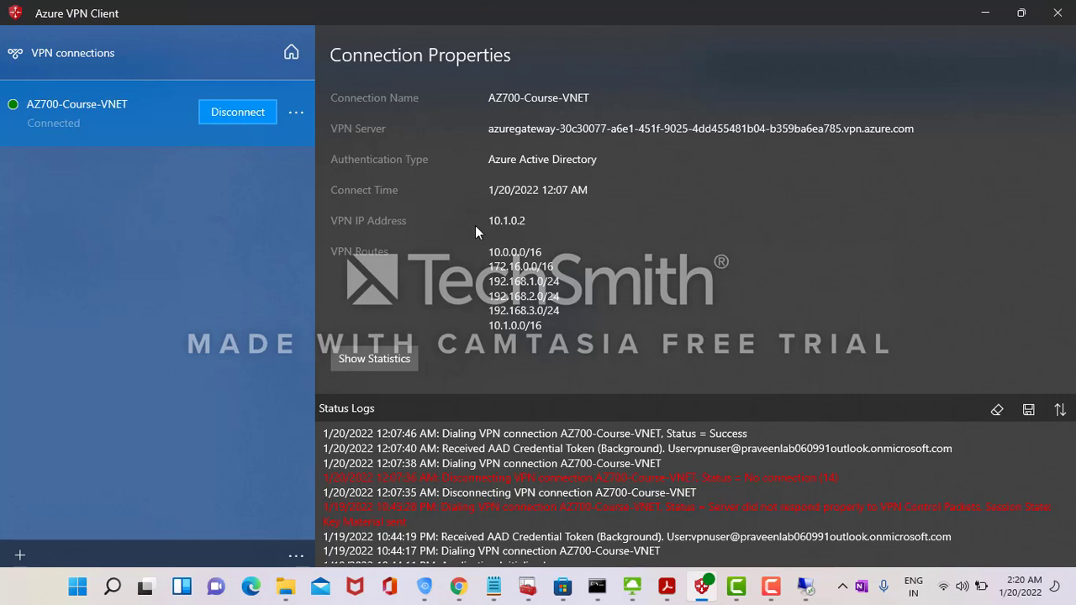
- Review the vpn-azure-aws gateway's connections and its point-to-site address pool 10.1.0.0/16
key(super+Tab)
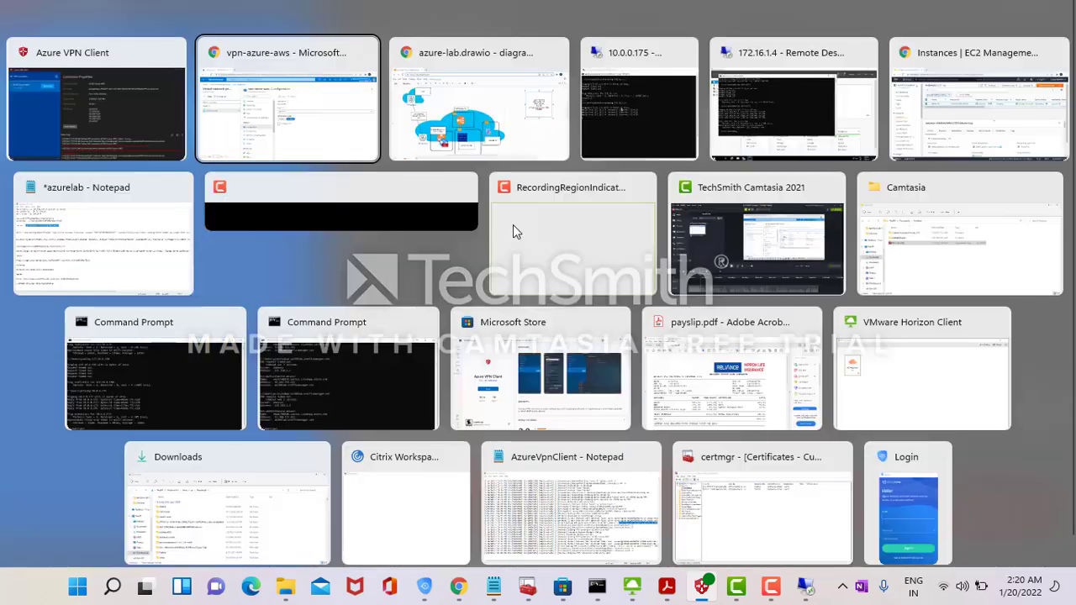
click(516, 231)
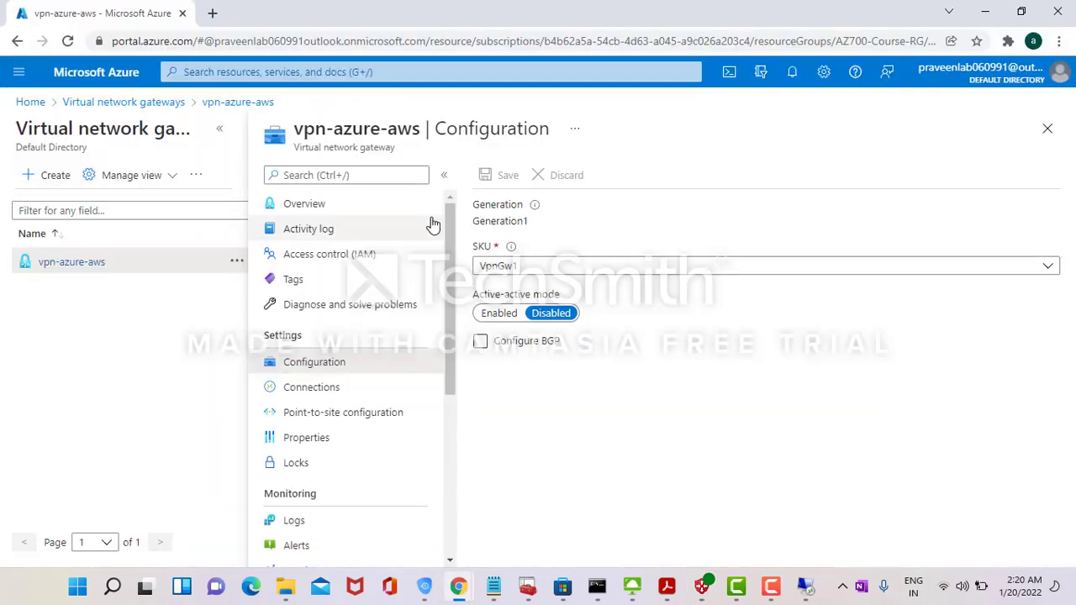
click(323, 386)
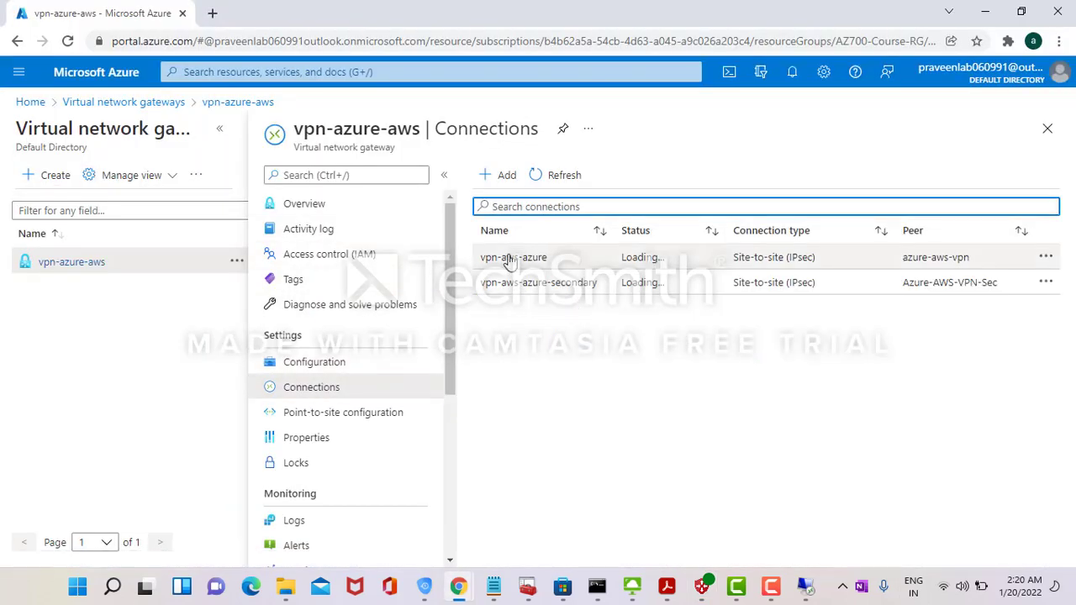
click(336, 420)
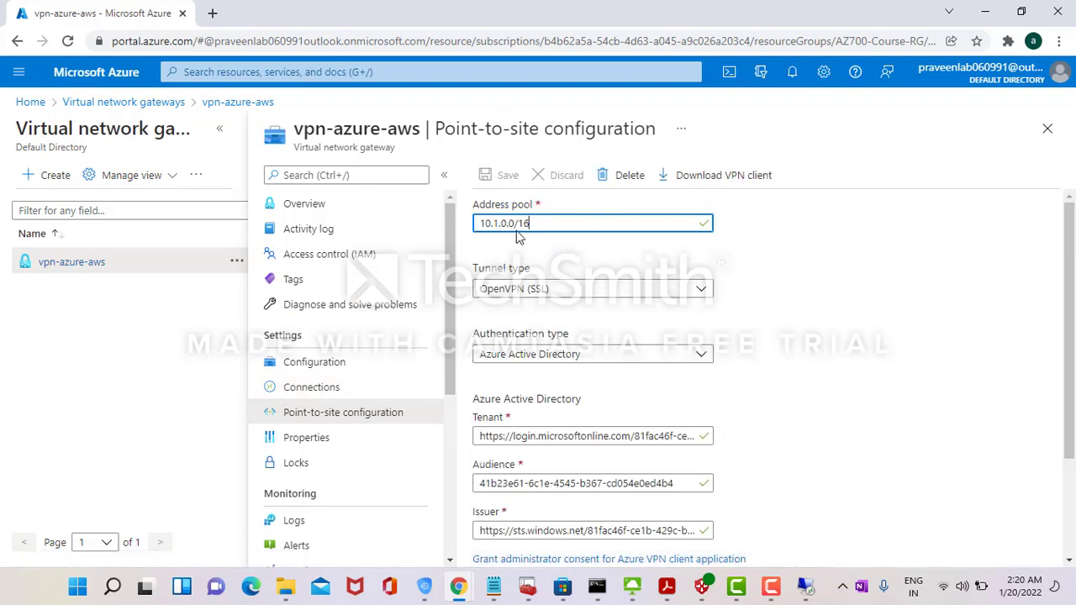
- Check AZ700-Course-VNET's 10.1.0.2 address in Azure VPN Client and the 172.16.1.4 and 10.0.0.175 ping results
key(alt+Tab)
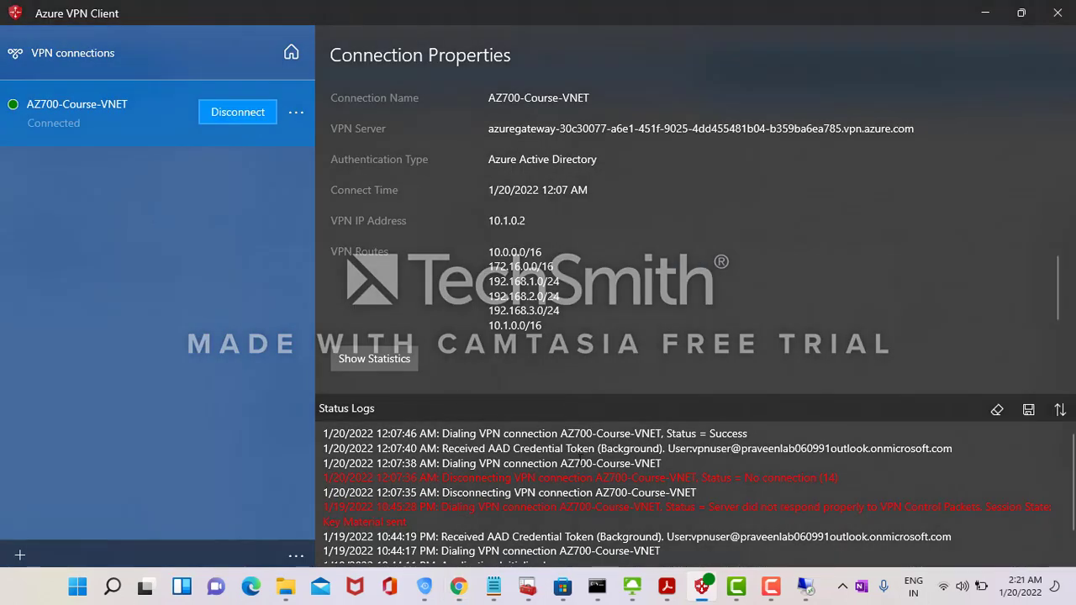
click(805, 587)
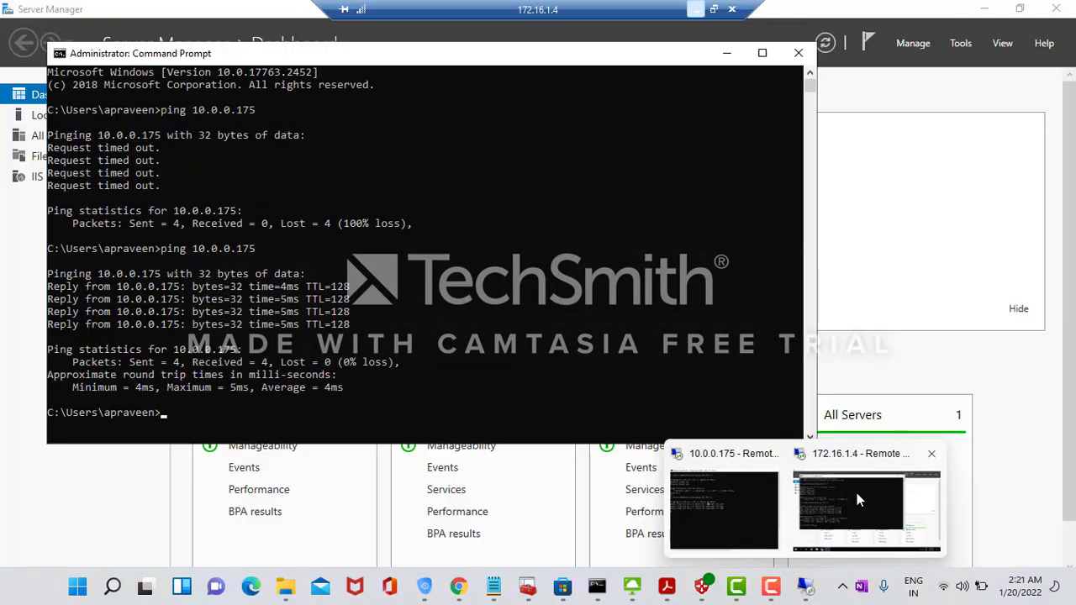
click(857, 493)
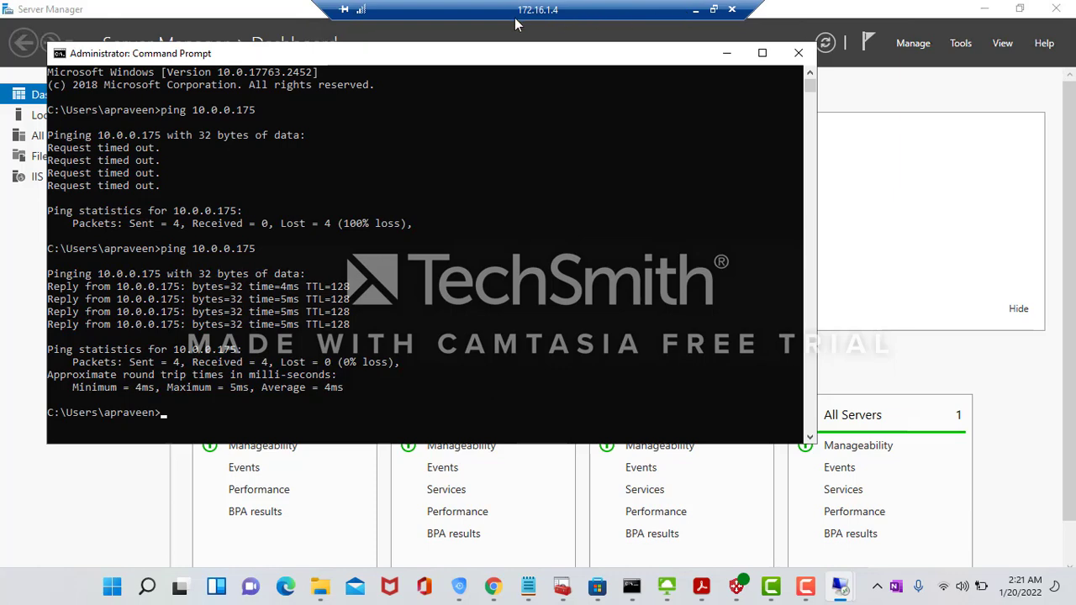
click(693, 11)
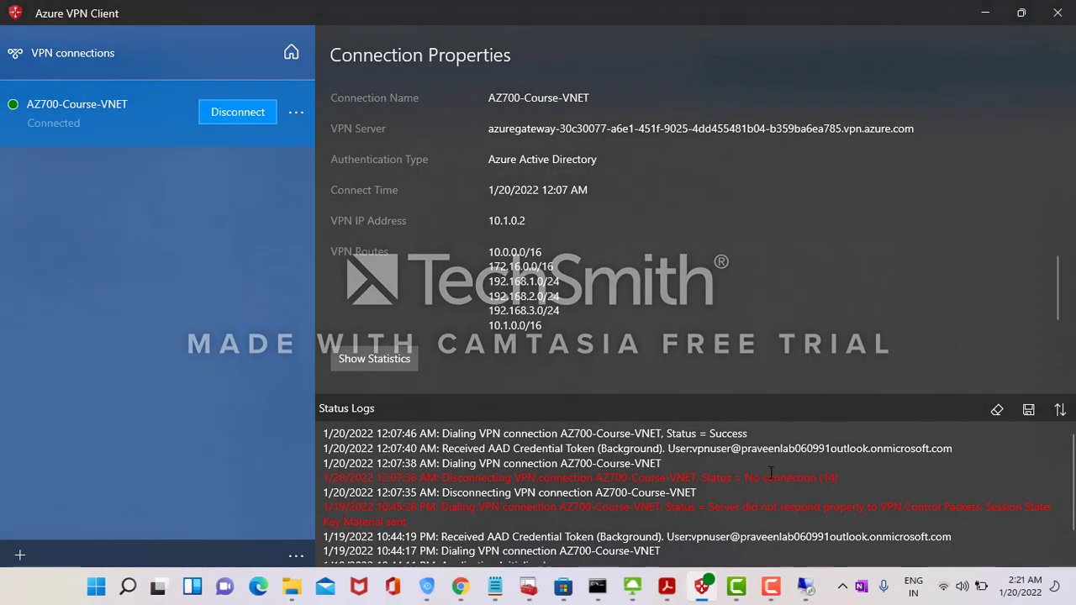
mouse_move(808, 593)
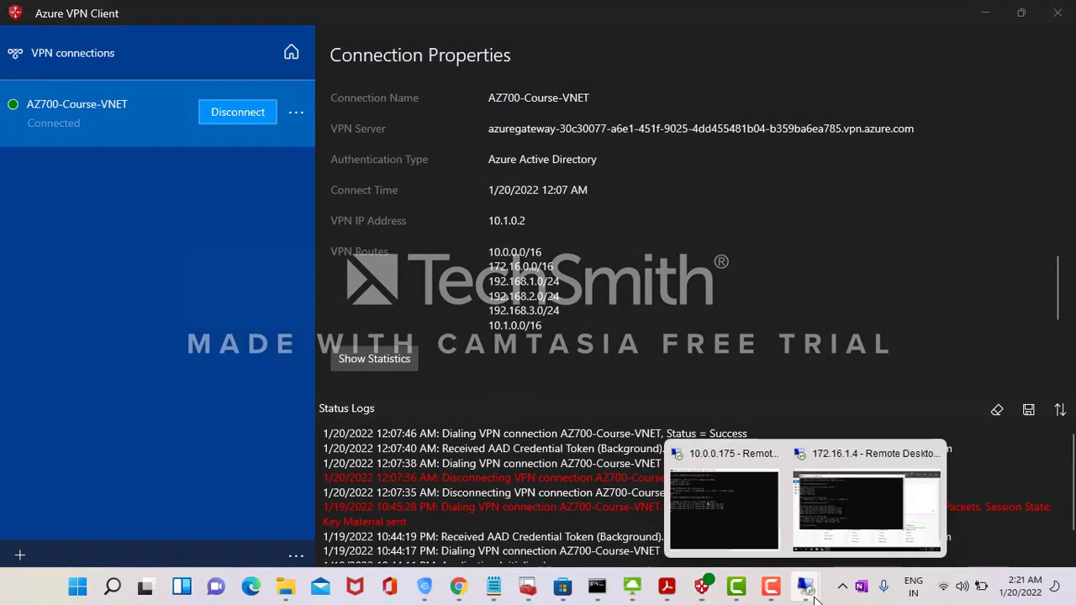
click(731, 474)
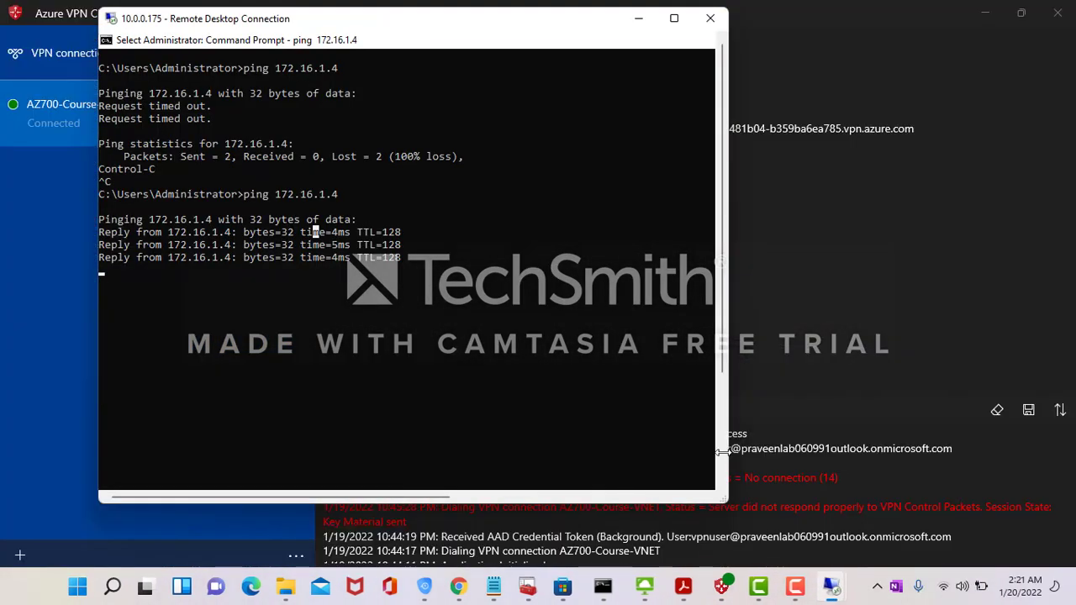
click(639, 23)
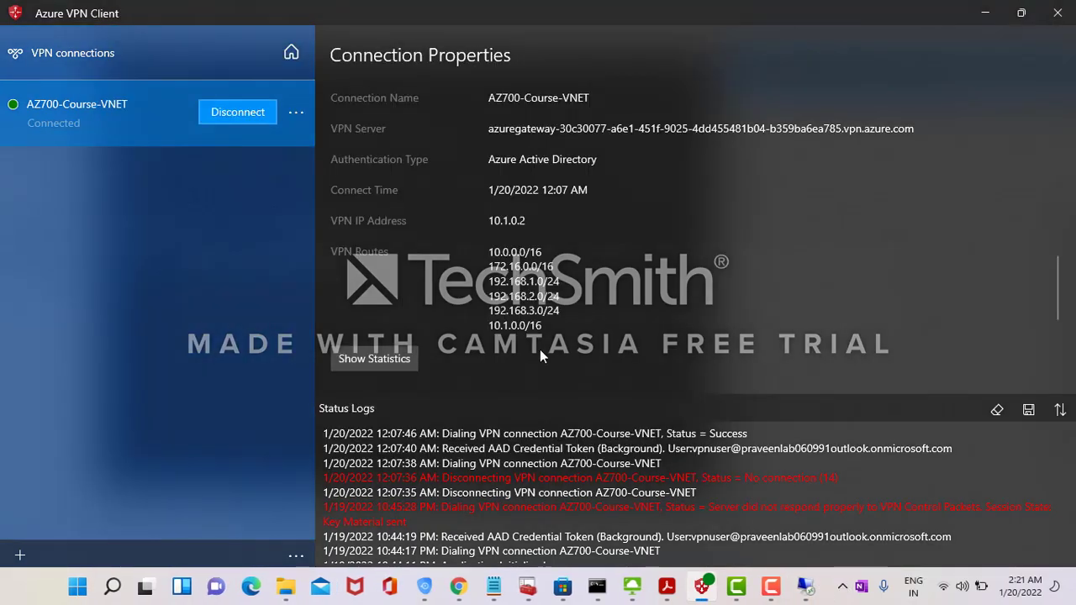
key(alt+Tab)
key(alt+Tab)
key(alt+Tab)
key(alt+Tab)
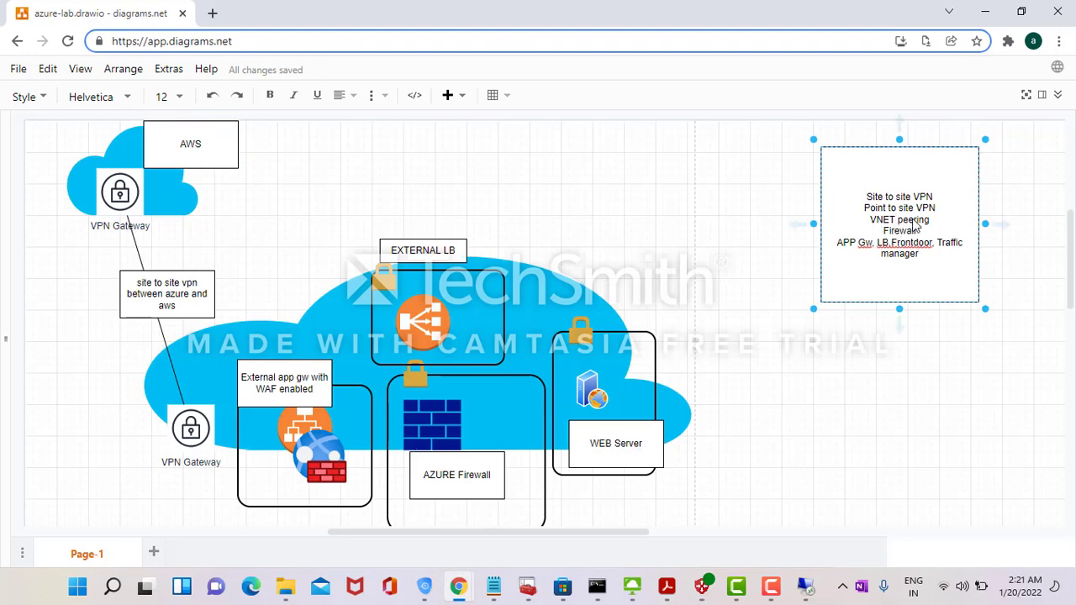
- Glance over the lab topic box in azure-lab.drawio, then return to the vpn-azure-aws point-to-site page
mouse_move(810, 589)
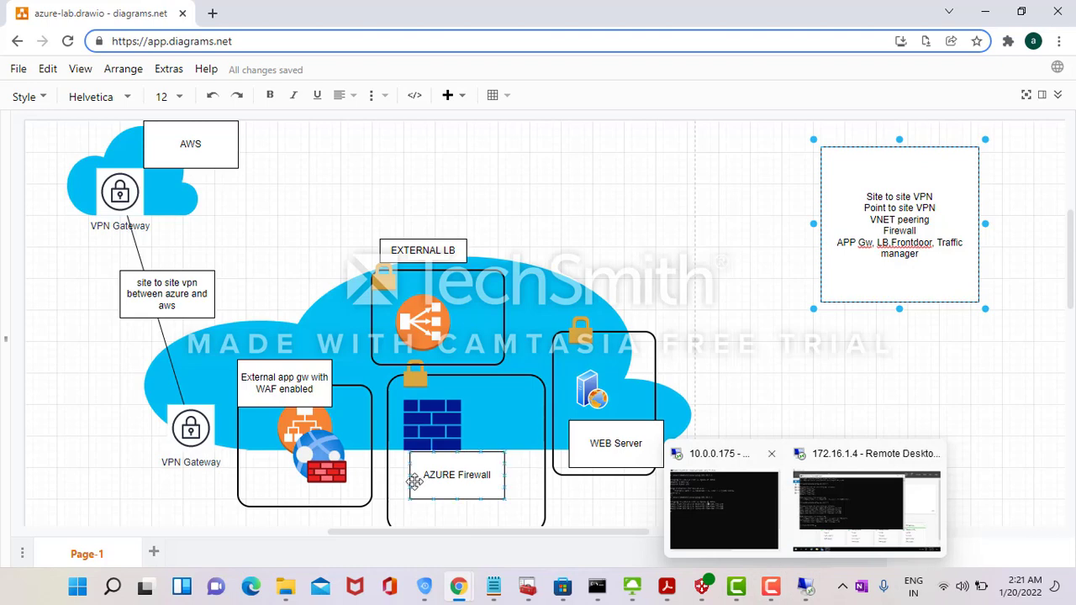
mouse_move(458, 587)
click(580, 526)
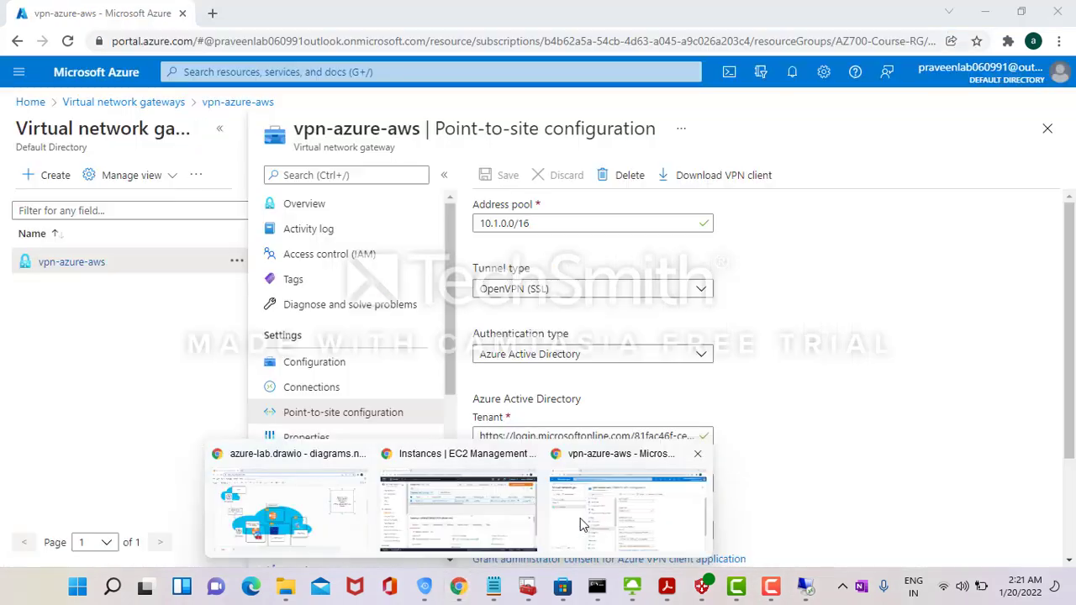
- Show the Peerings of AZ700-Course-VNET, including vnet1-to-vnet-uk, from the Virtual networks list
click(30, 102)
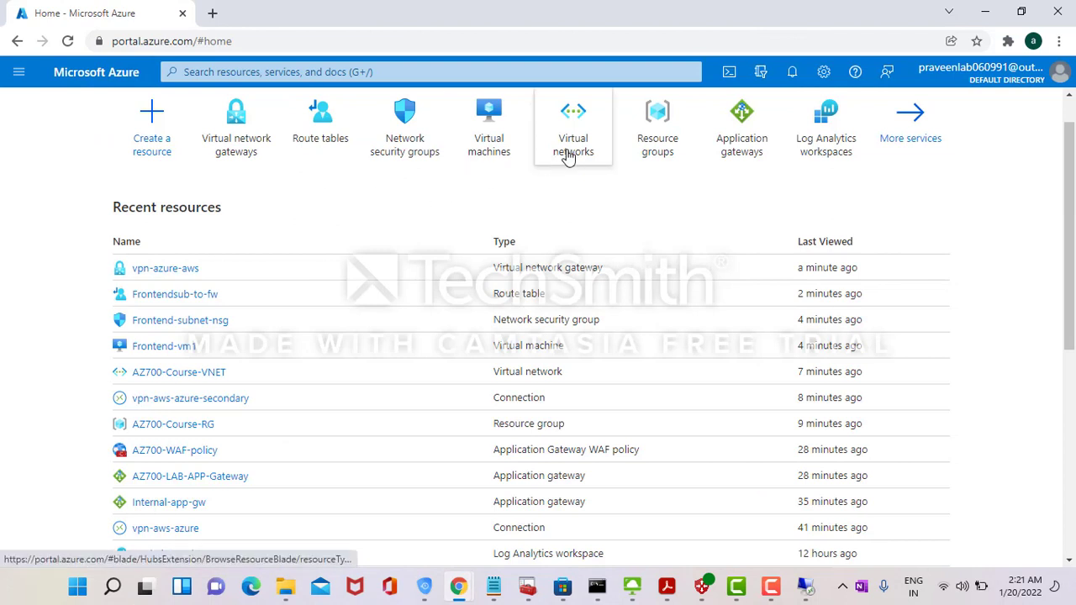
click(570, 153)
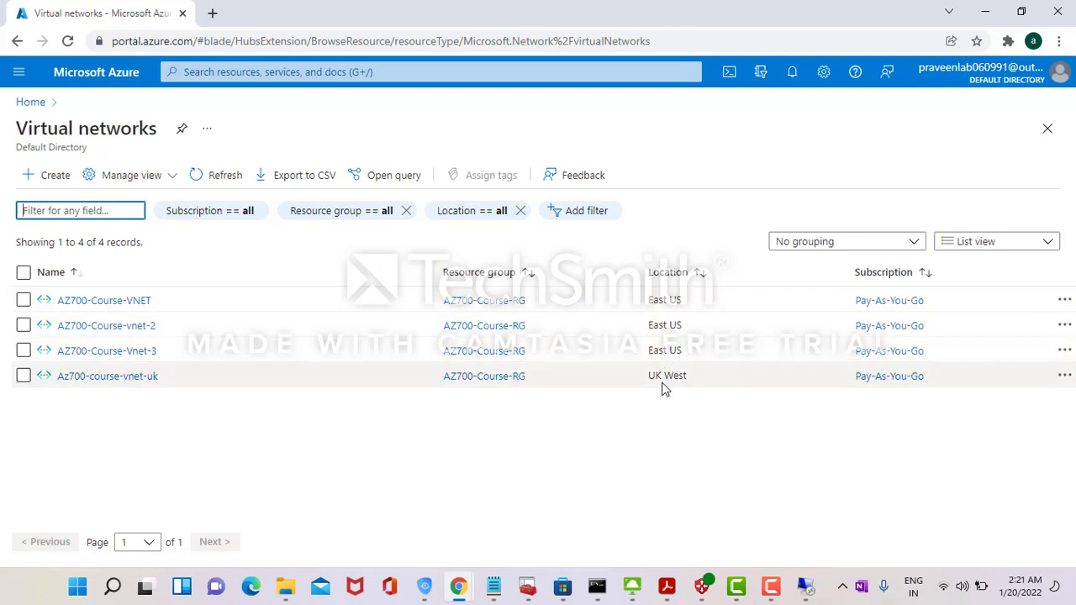
click(124, 301)
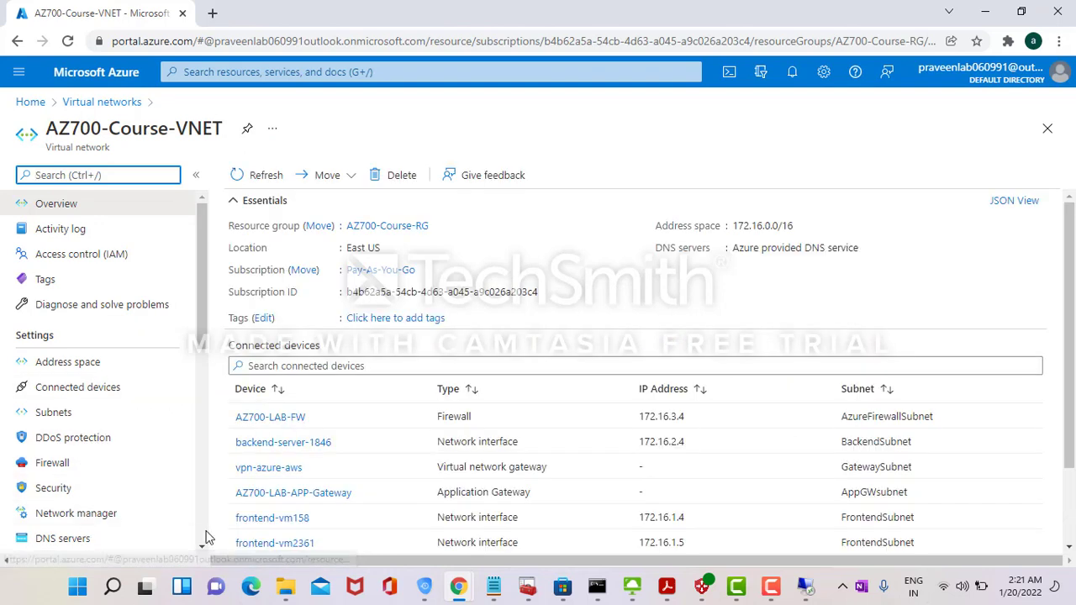
scroll(198, 535, down, 4)
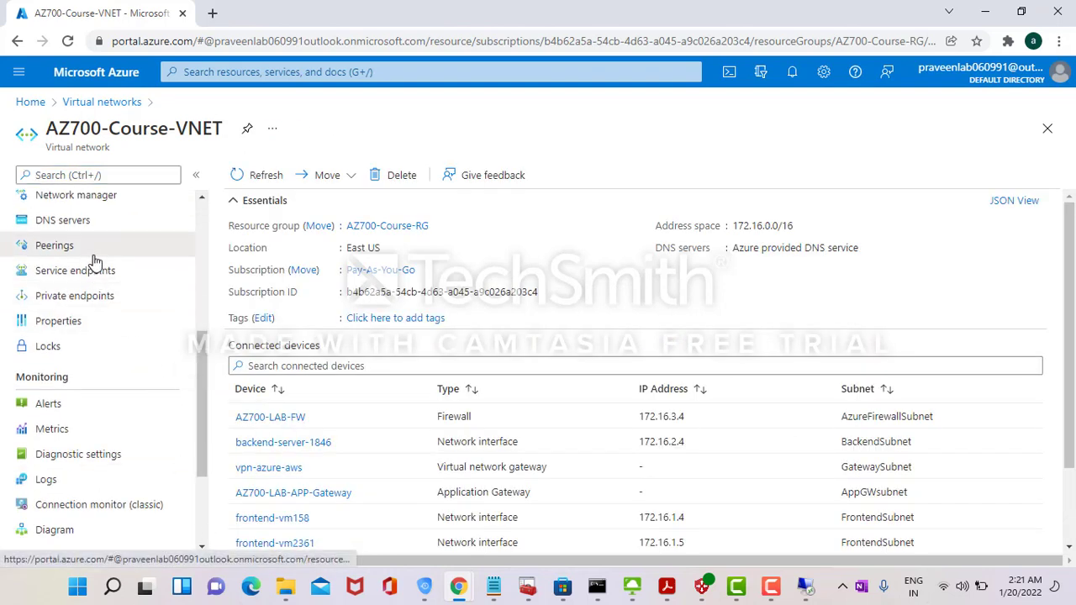
click(92, 250)
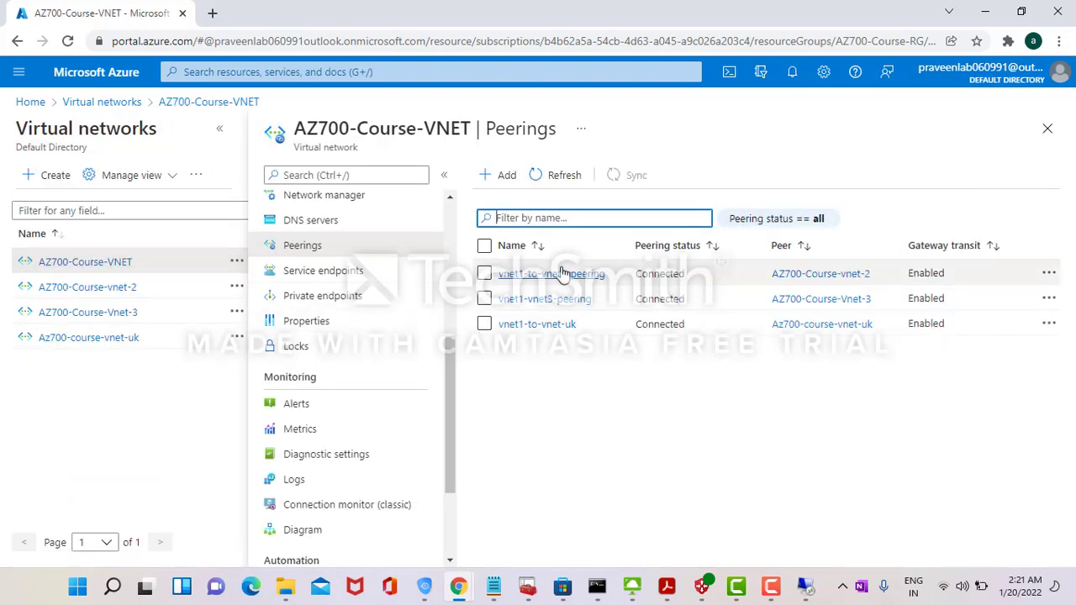
click(558, 328)
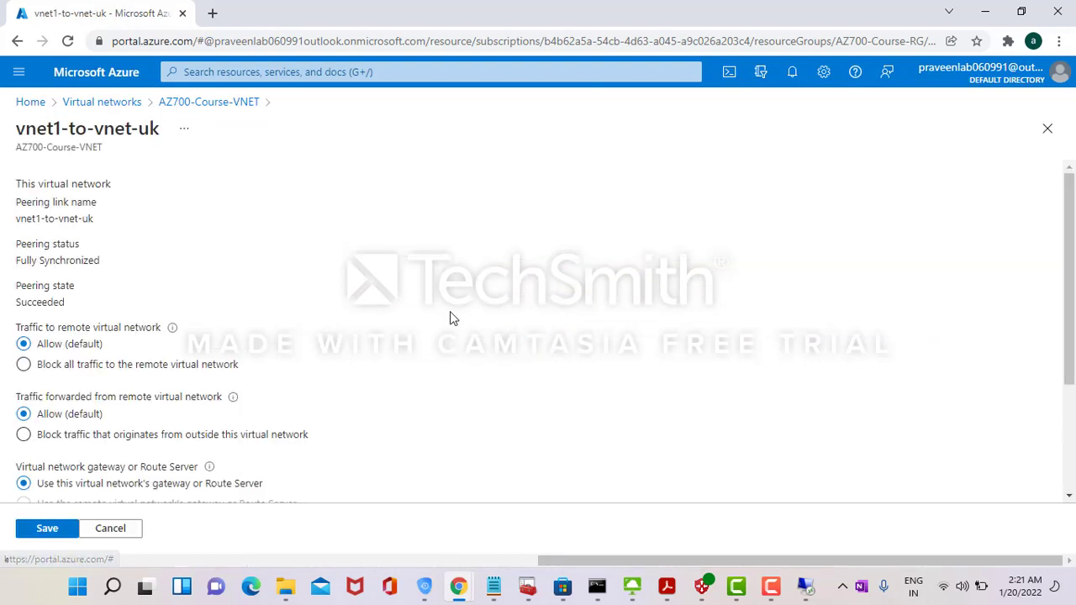
triple_click(39, 218)
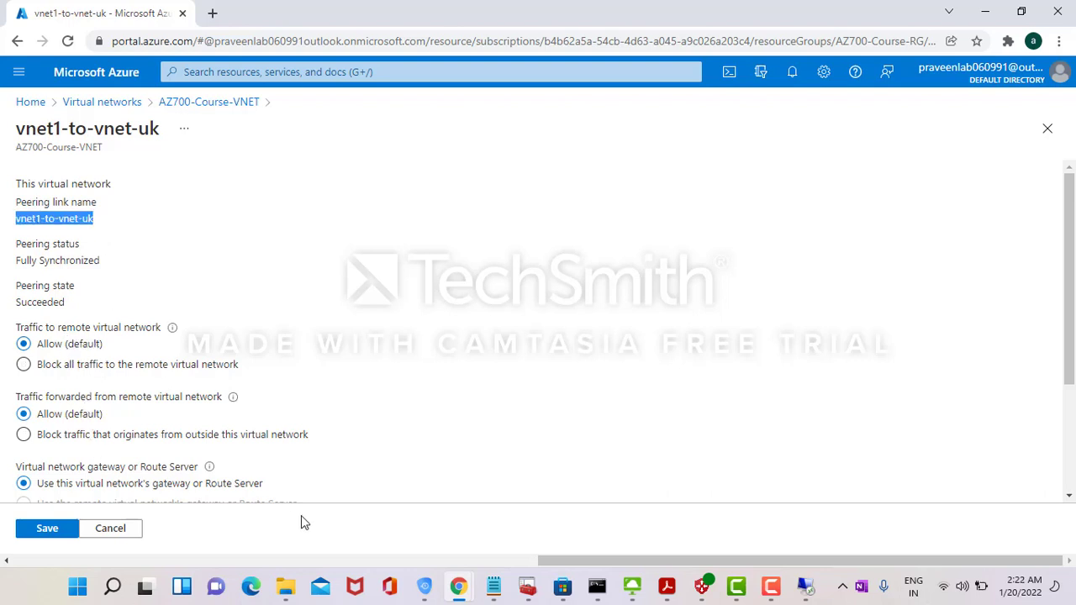
scroll(1075, 440, down, 2)
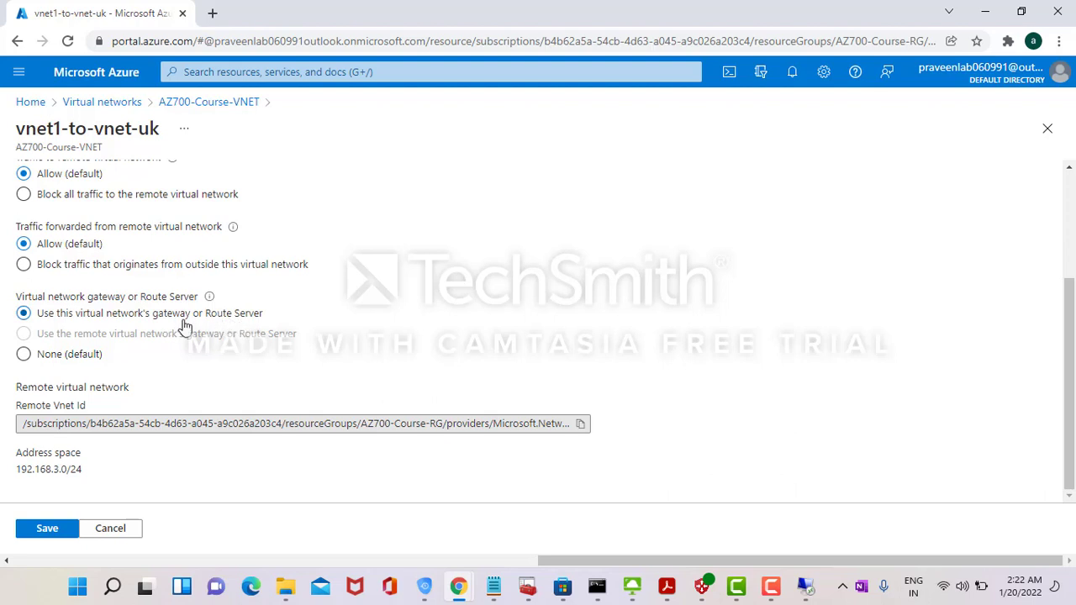
click(111, 529)
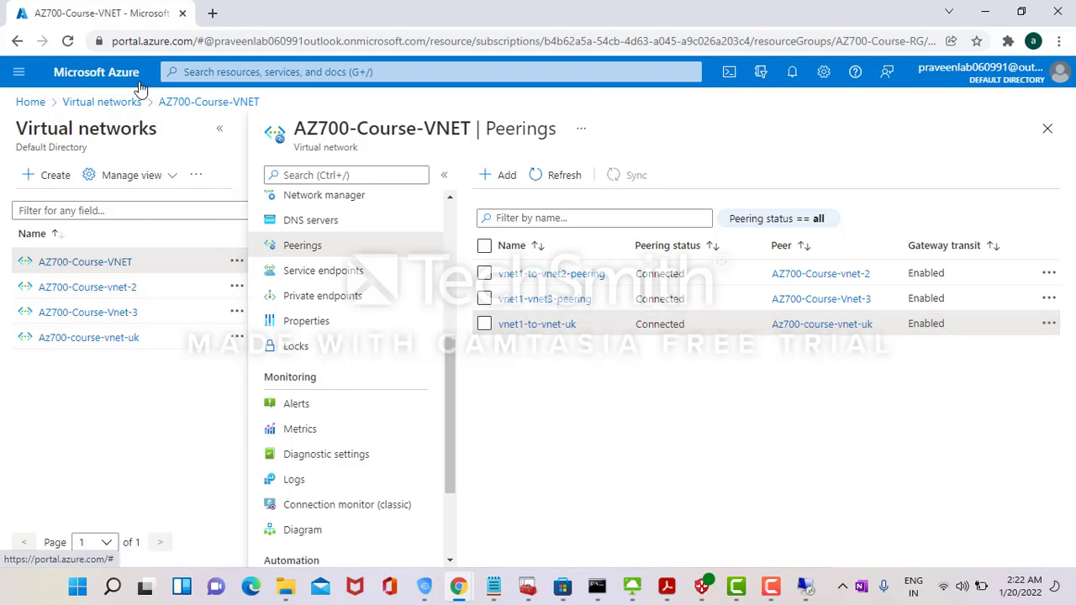
- Open vnet-uk-test-vm's overview and copy its private IP 192.168.3.4
click(30, 102)
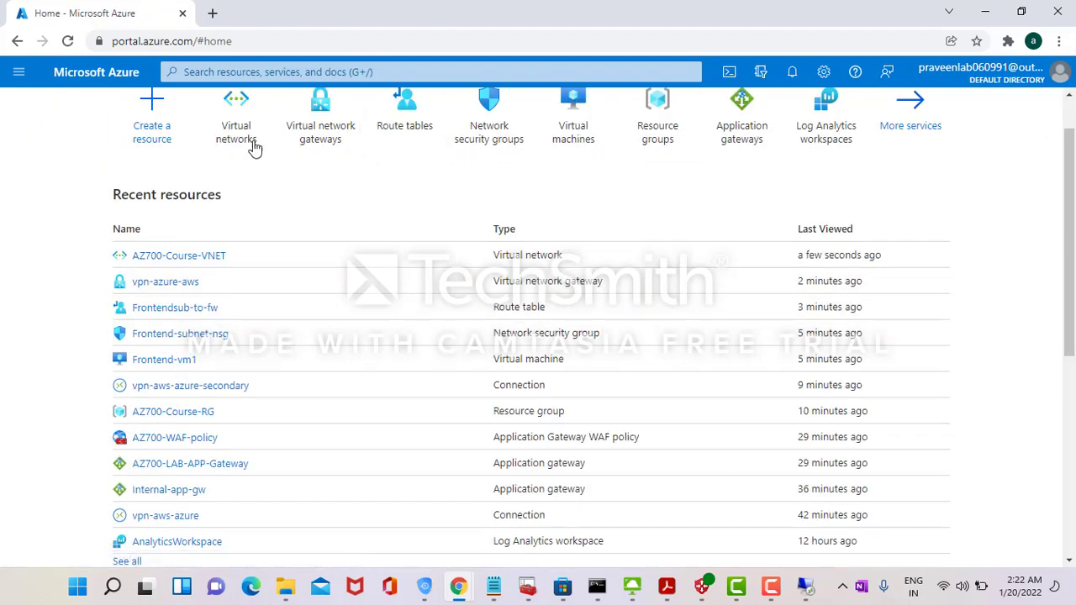
mouse_move(241, 143)
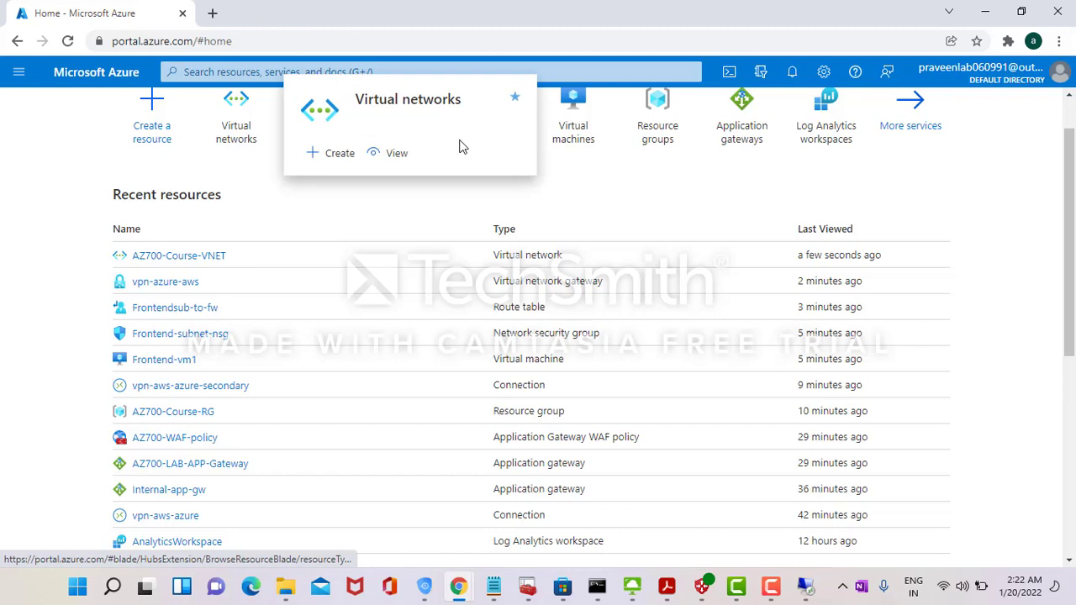
click(592, 142)
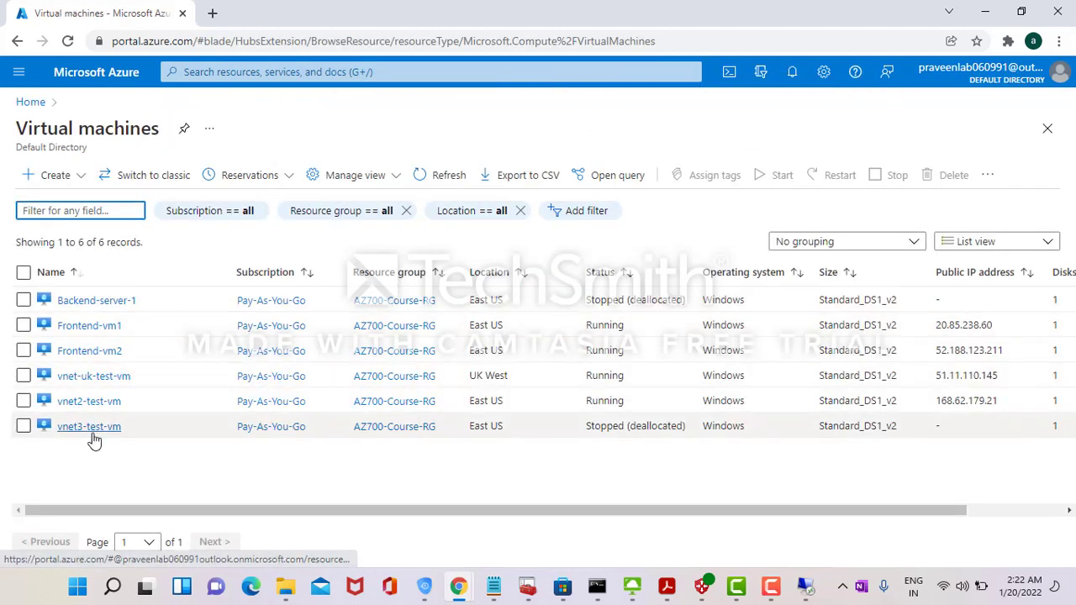
click(94, 377)
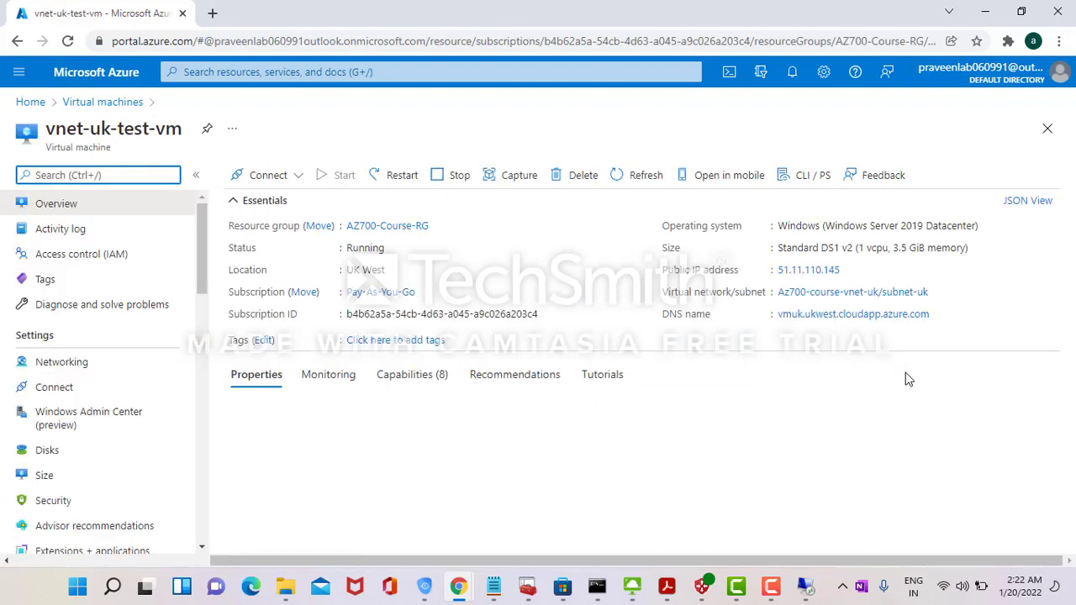
double_click(824, 476)
key(ctrl+c)
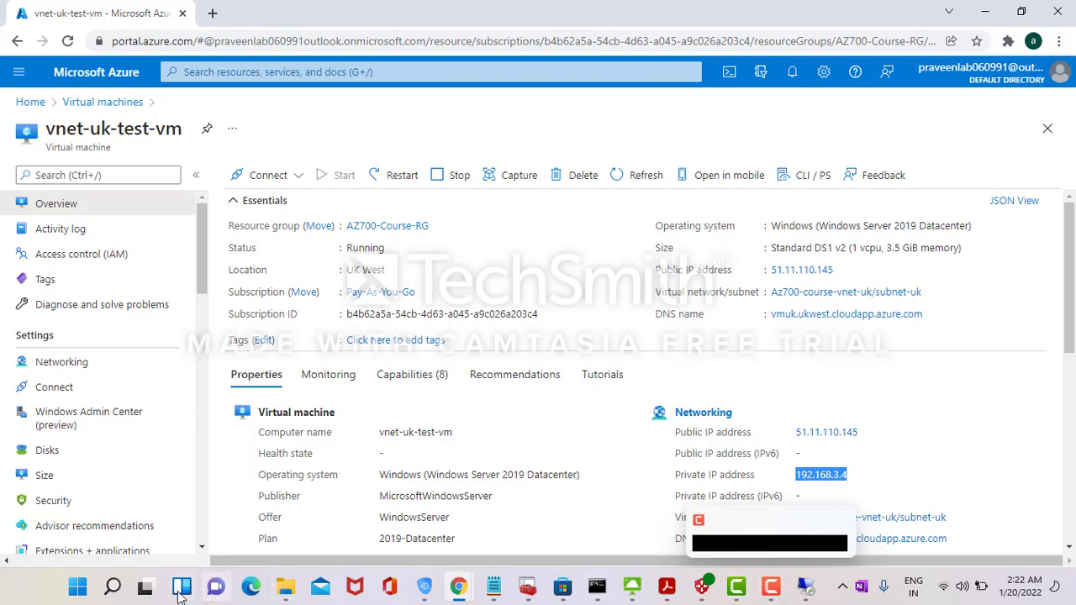
click(112, 587)
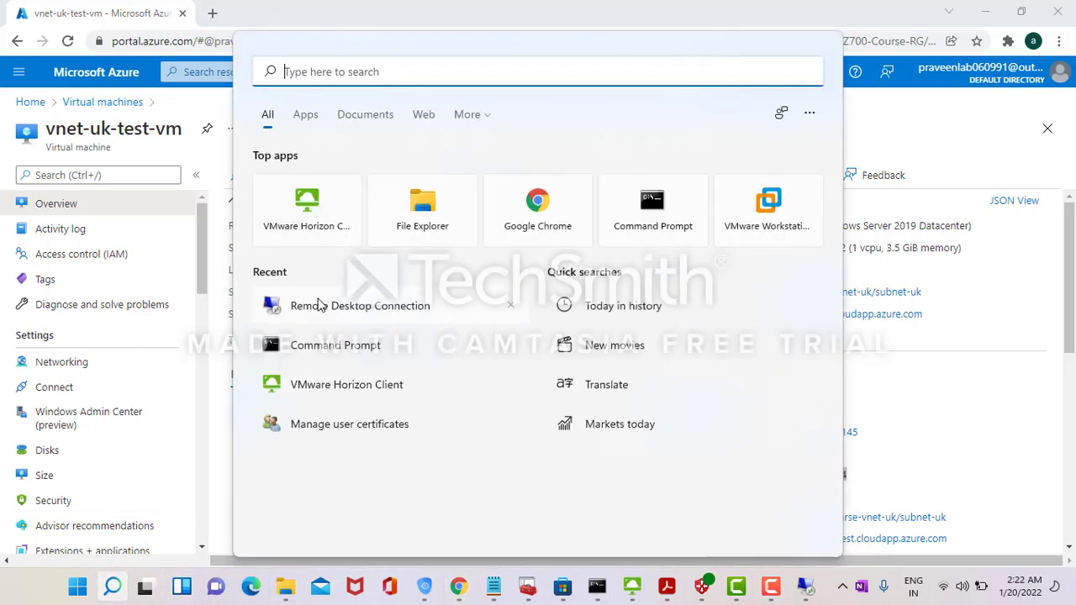
- Connect Remote Desktop to 192.168.3.4 with the VM's username and password, accepting the certificate warning
click(317, 305)
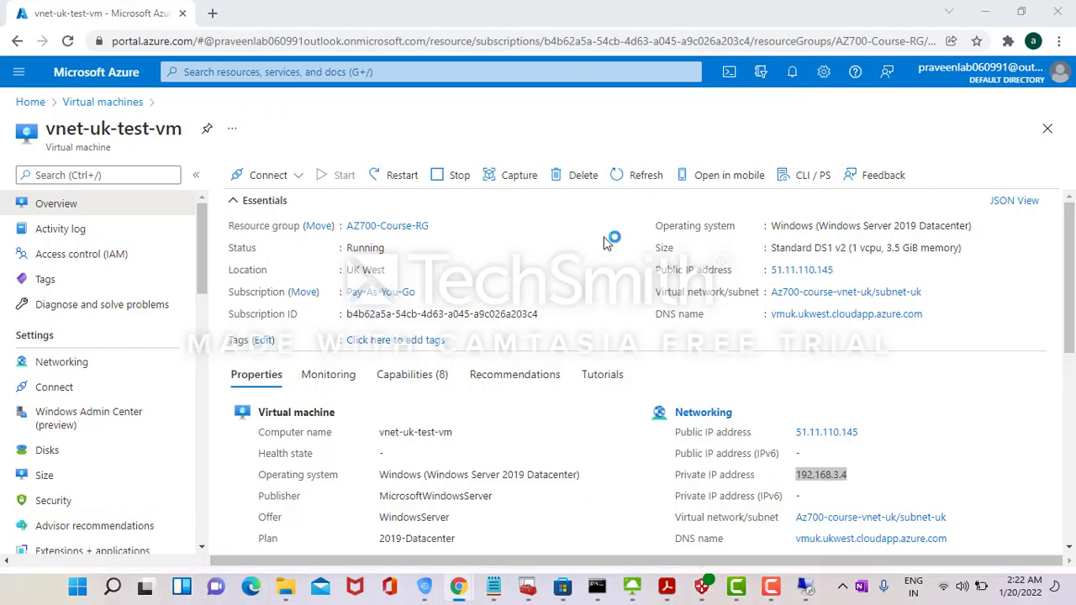
key(ctrl+v)
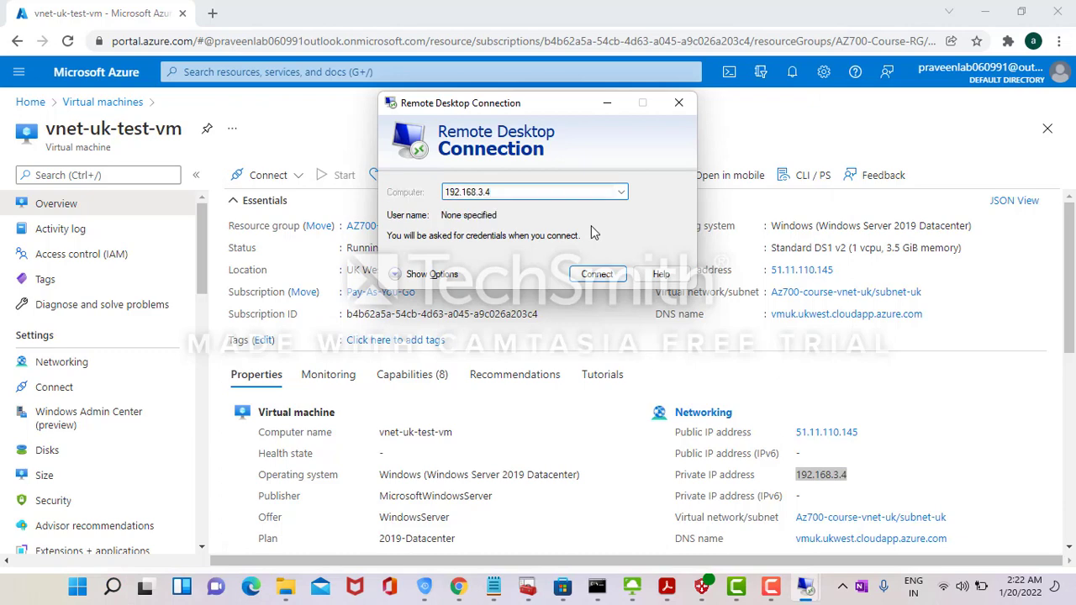
key(Return)
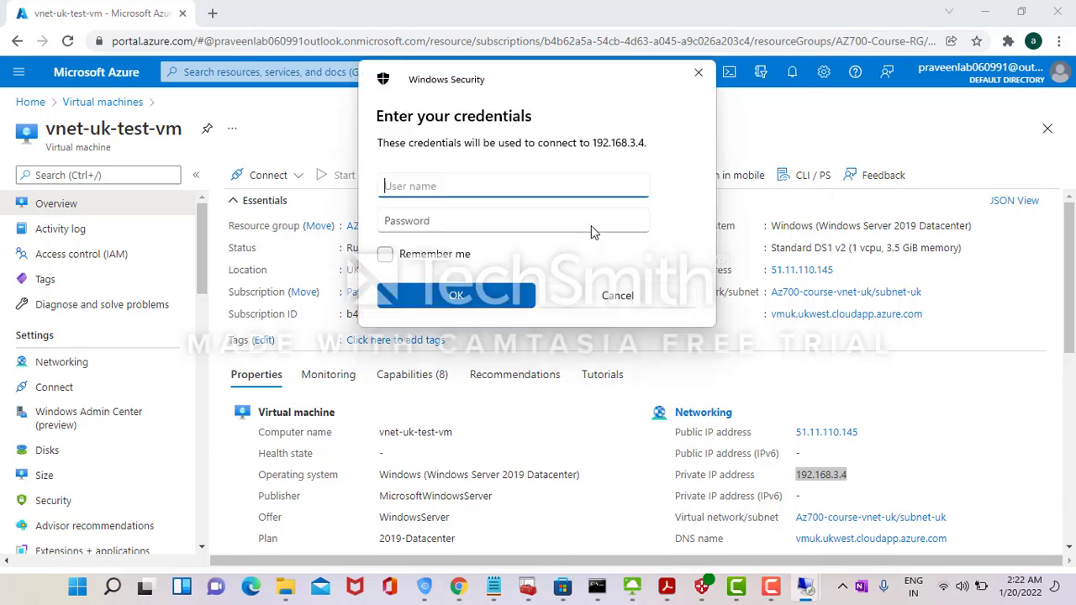
text(apraveen)
key(Tab)
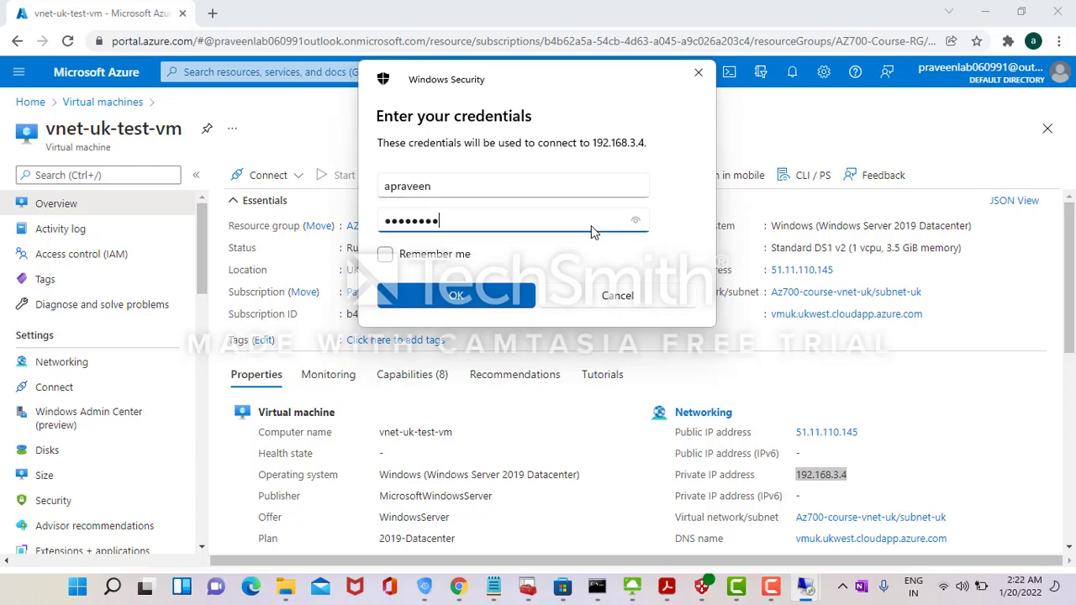
key(Return)
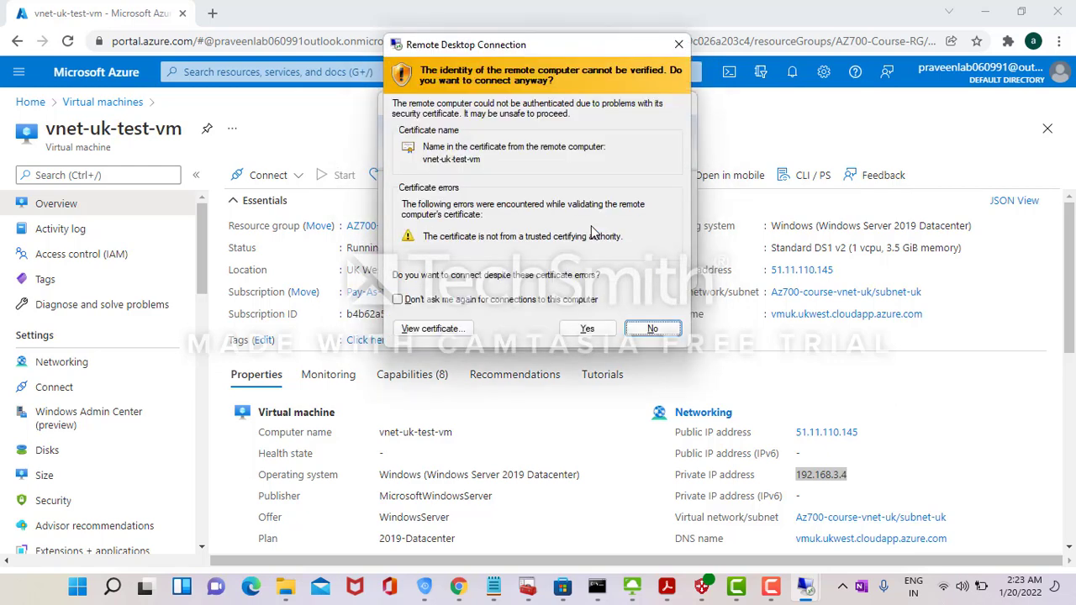
click(587, 329)
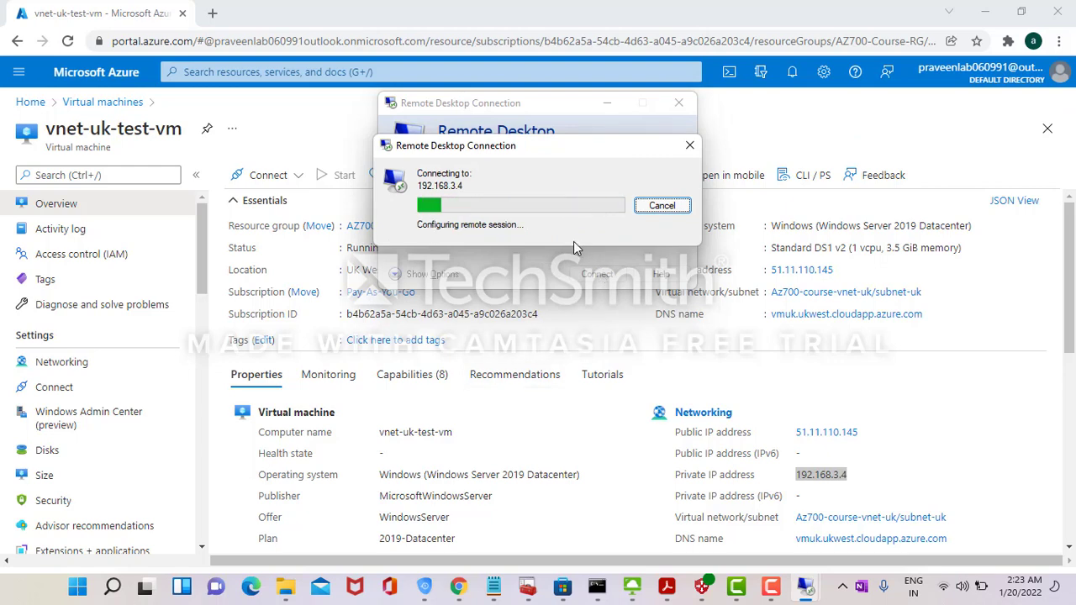
click(30, 102)
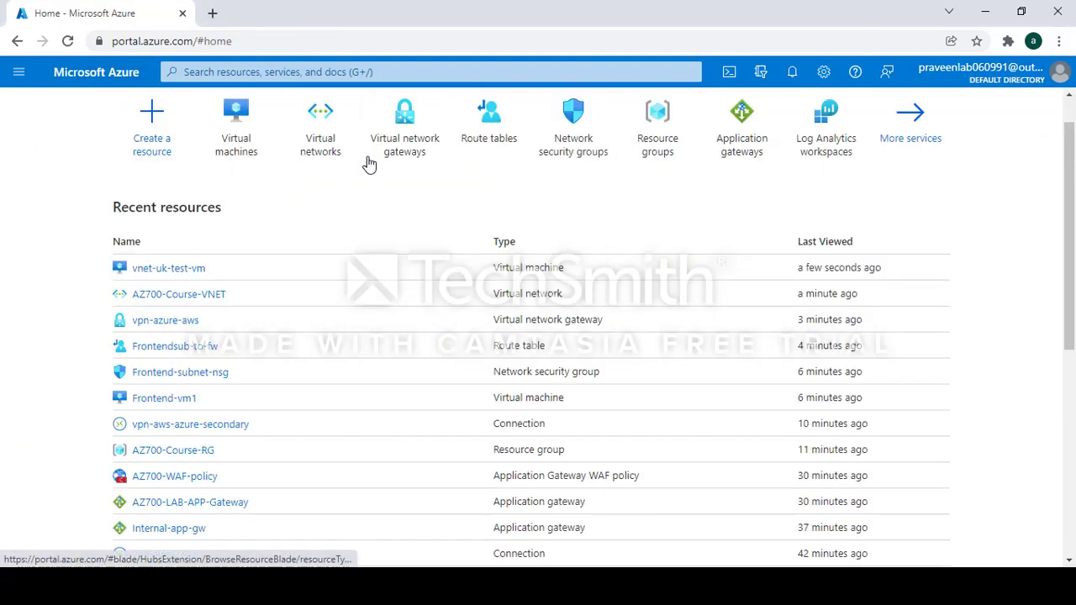
- Open Az700-course-vnet-uk's vnet-uk-to-vnet1 peering details, then switch to the lab diagram
click(312, 164)
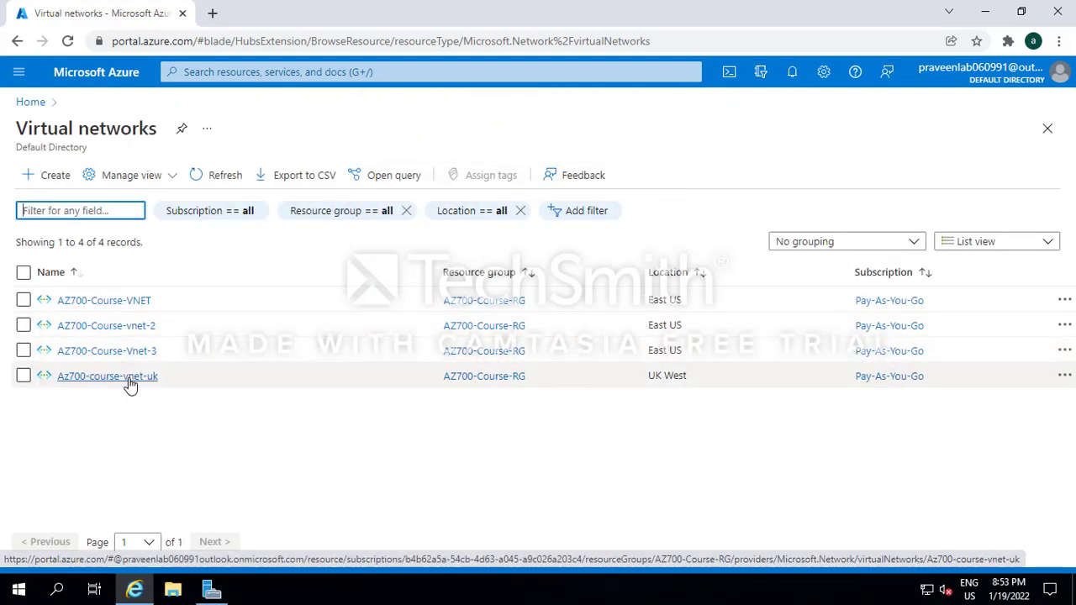
click(127, 379)
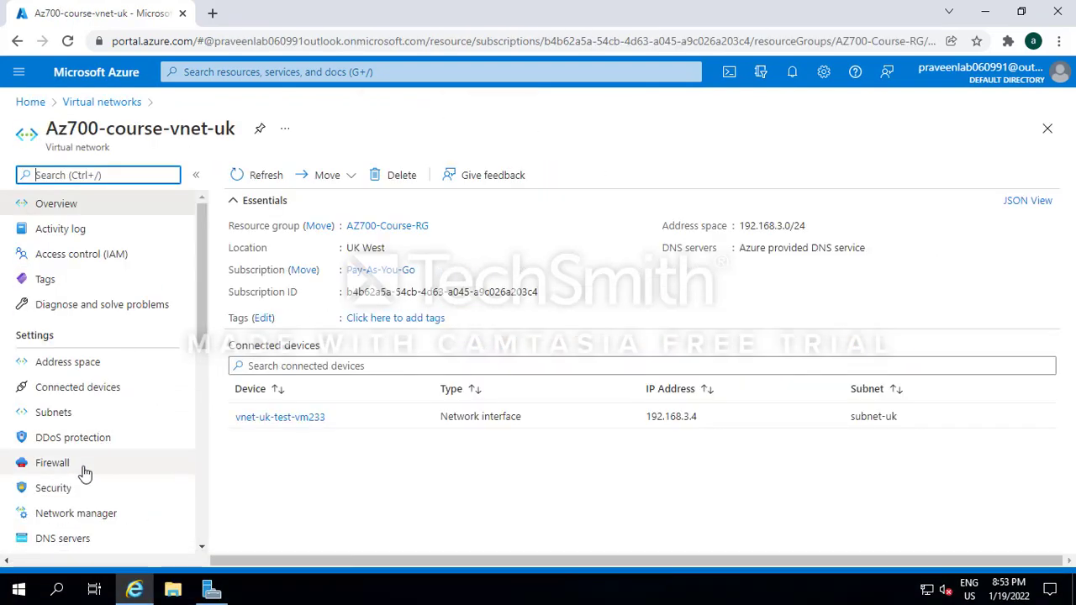
scroll(205, 516, down, 4)
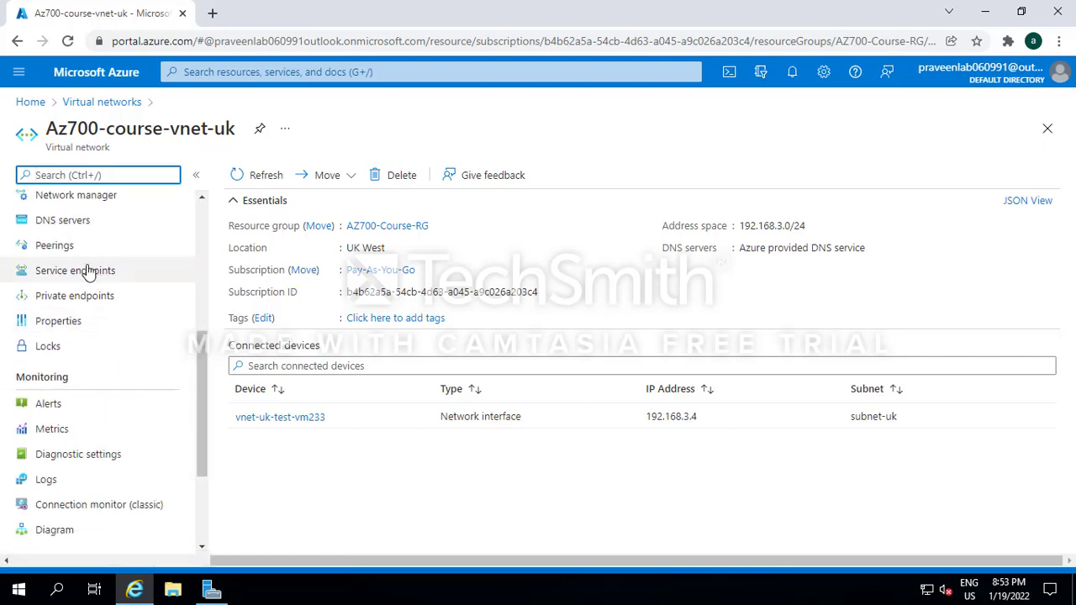
click(68, 246)
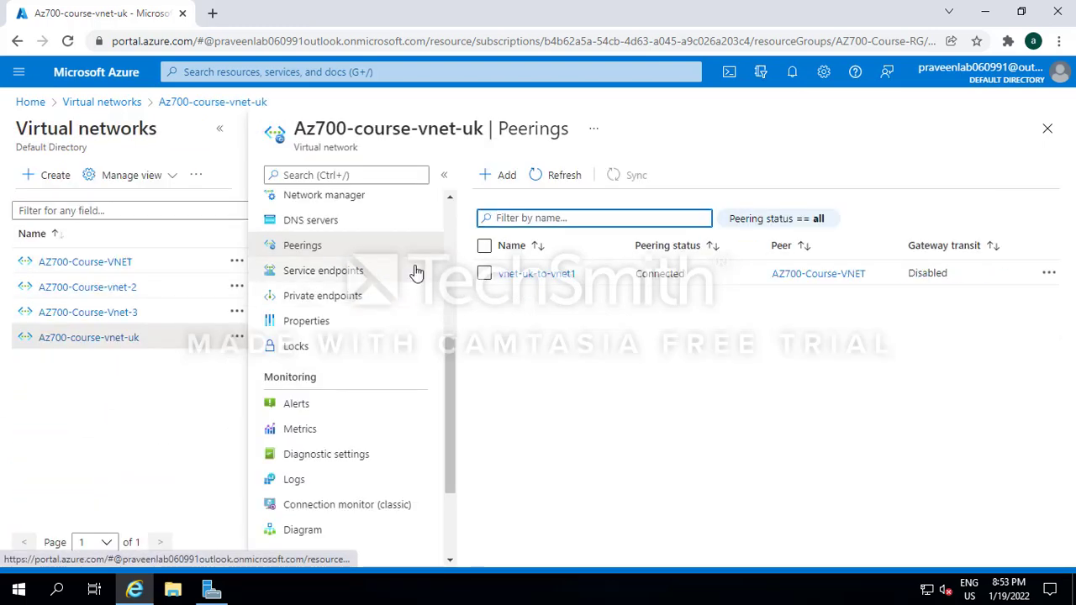
click(568, 275)
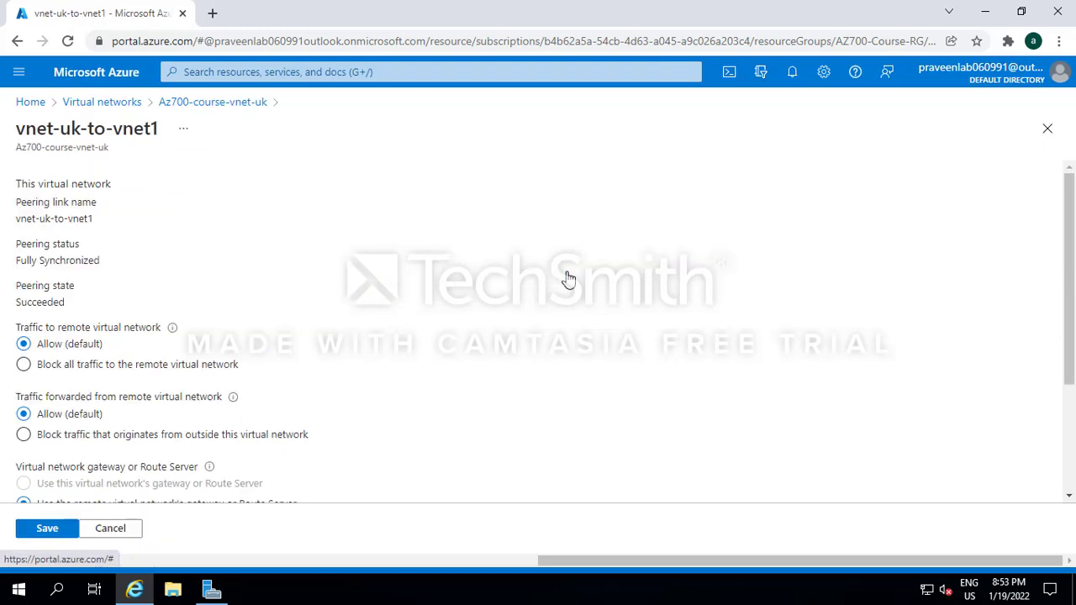
key(alt+Tab)
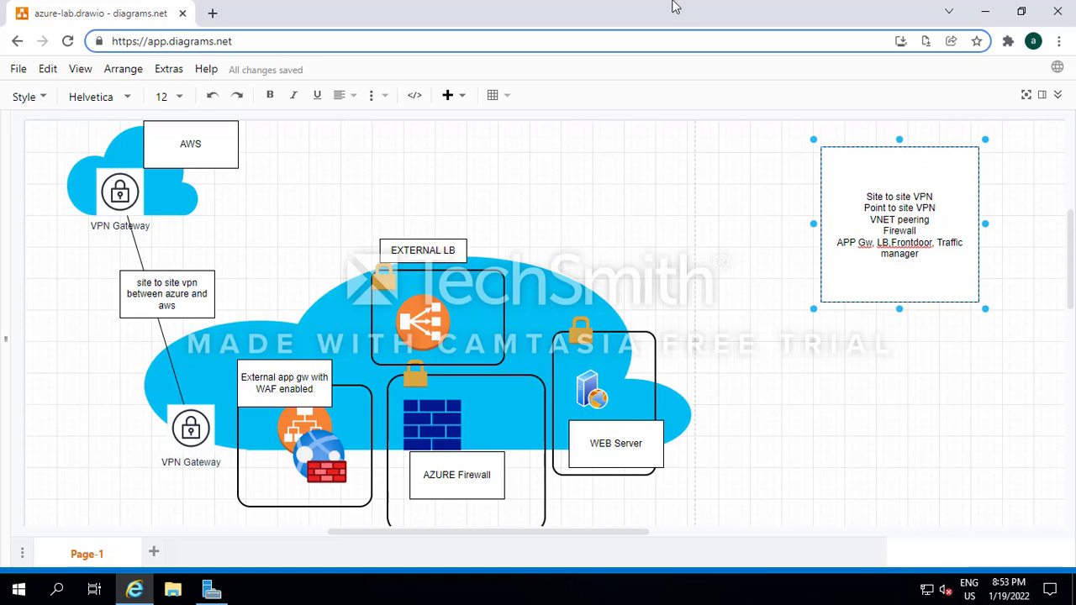
- Read demo-vm's private IPv4 10.0.0.175 in EC2, then bring the 192.168.3.4 remote desktop forward
key(alt+Tab)
key(alt+Tab)
key(alt+Tab)
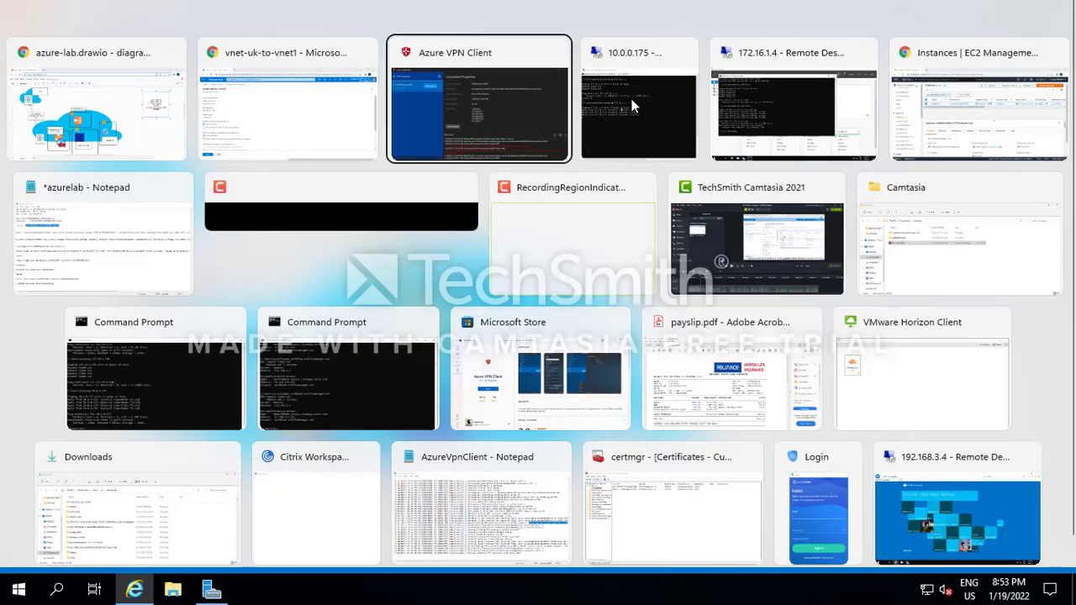
key(alt+Tab)
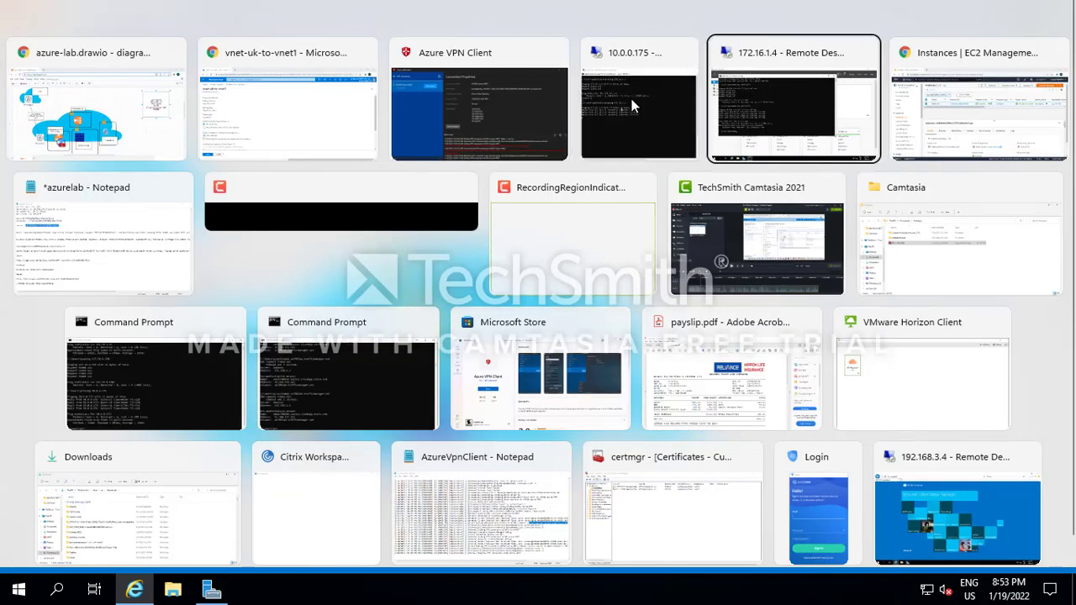
key(alt+Tab)
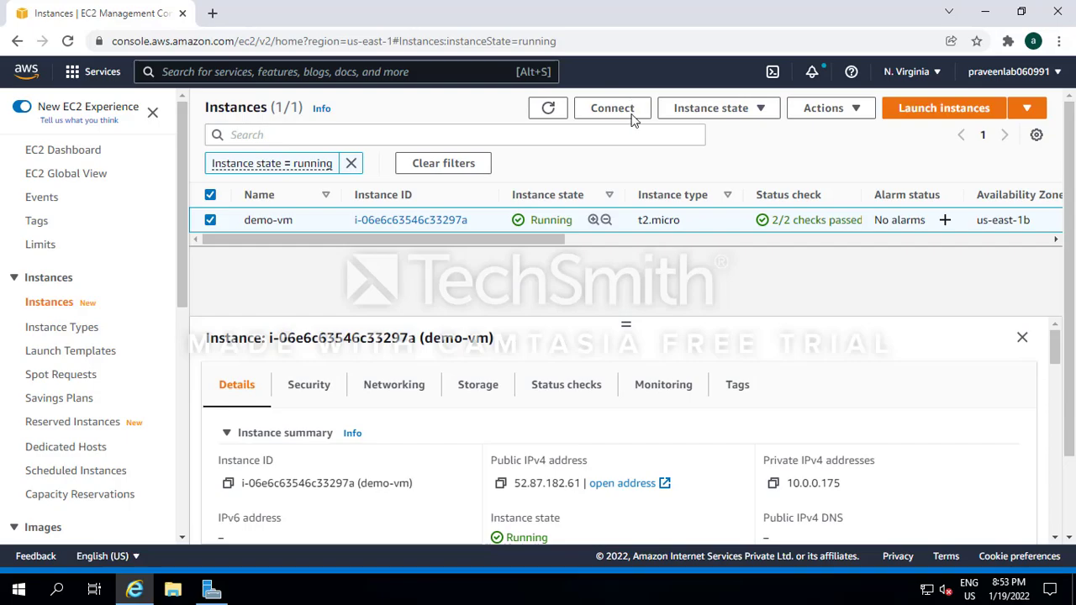
click(899, 598)
mouse_move(698, 6)
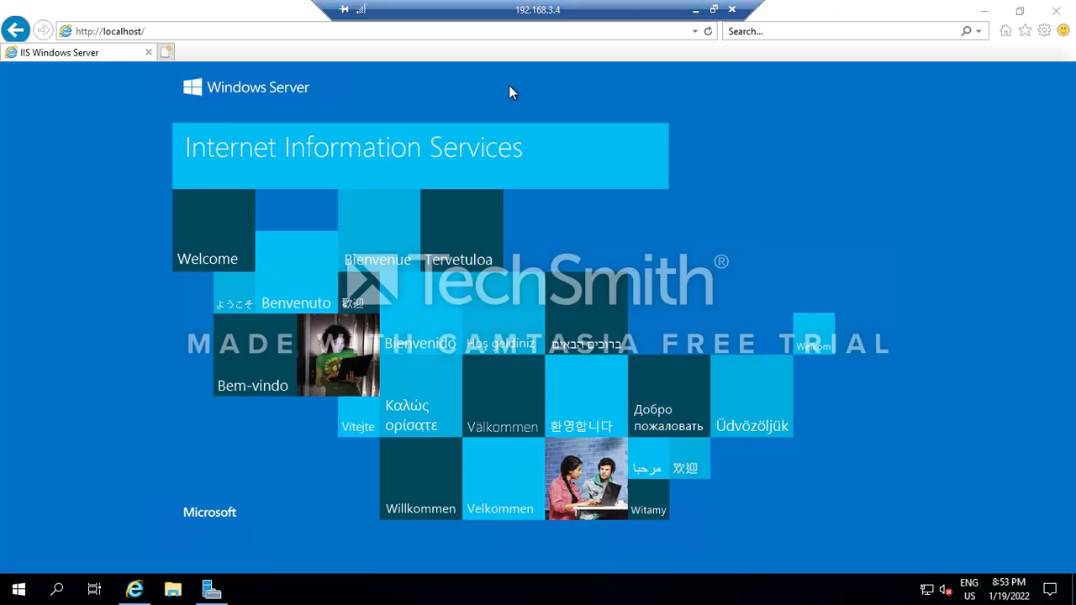
- Launch an administrator Command Prompt on the 192.168.3.4 server via search, then minimise the session
click(59, 586)
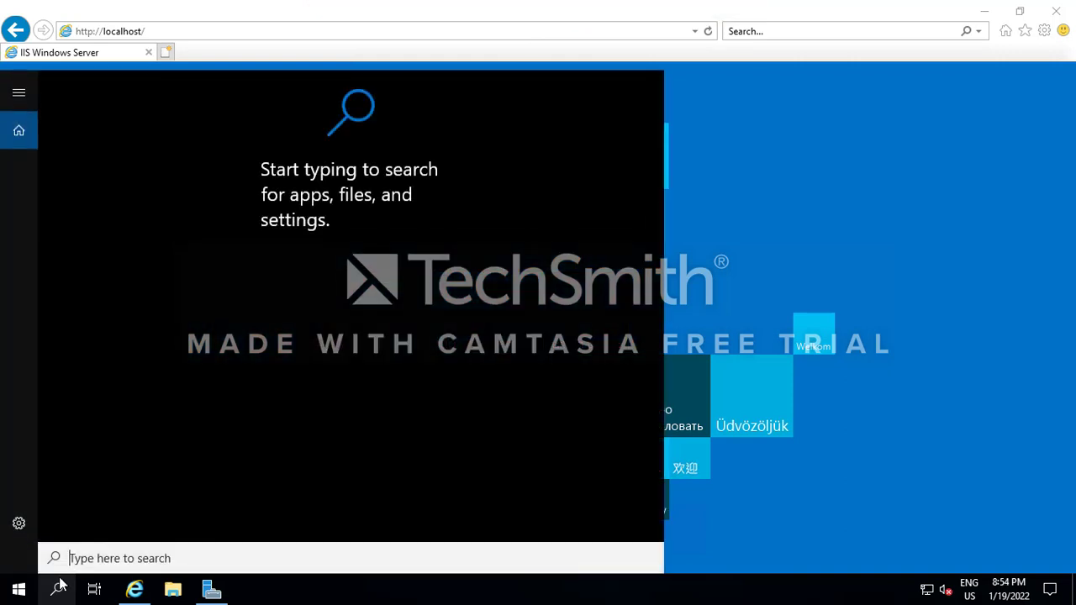
text(c)
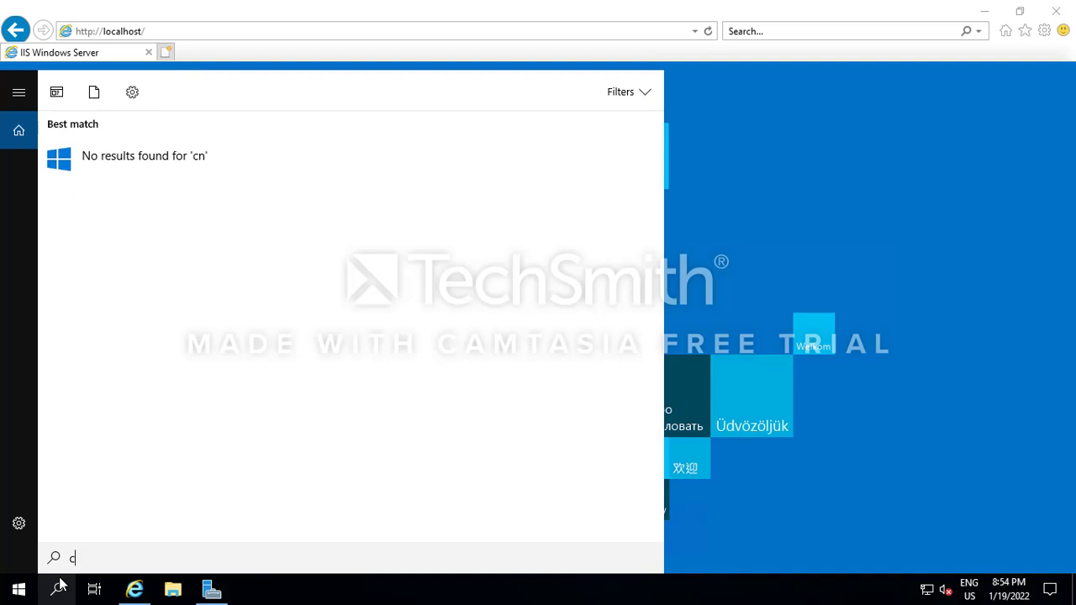
text(nmd)
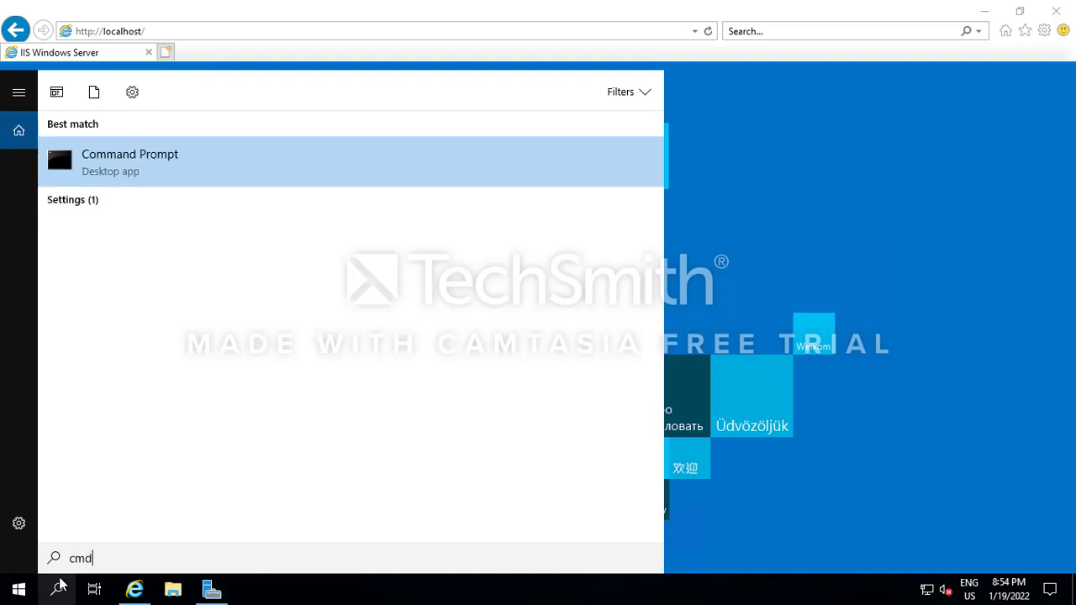
key(Return)
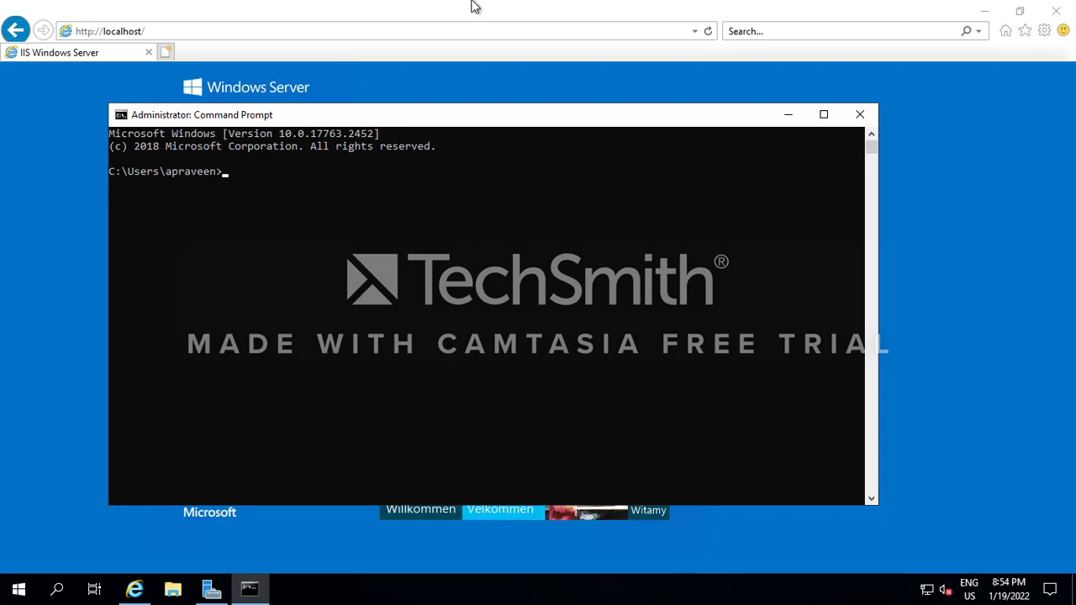
click(696, 10)
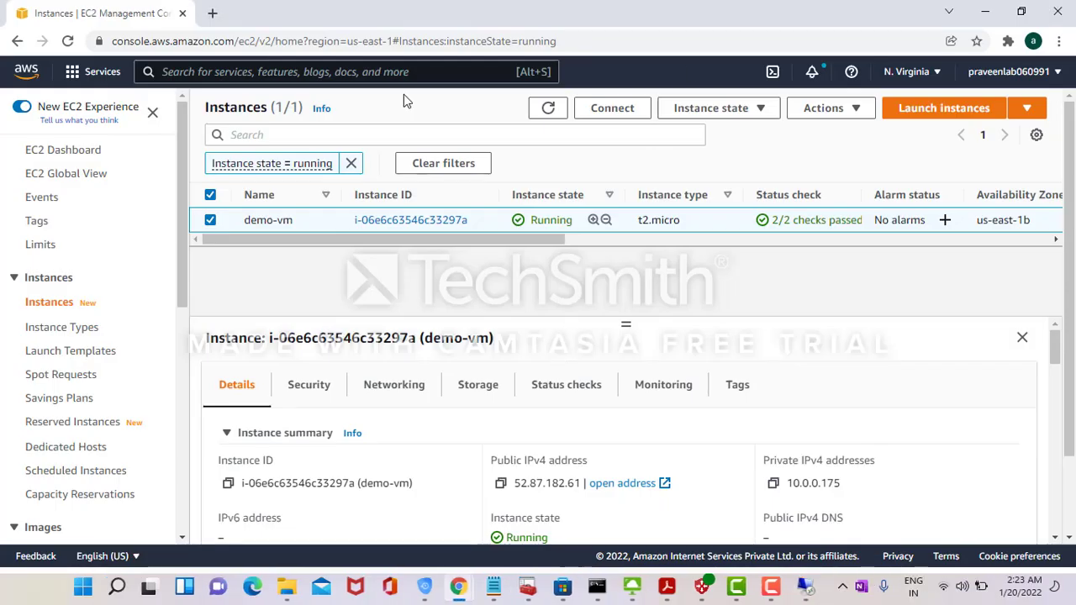
- Look up vnet-uk-test-vm's private IP 192.168.3.4 in the portal, then return to the remote Command Prompt
key(alt+Tab)
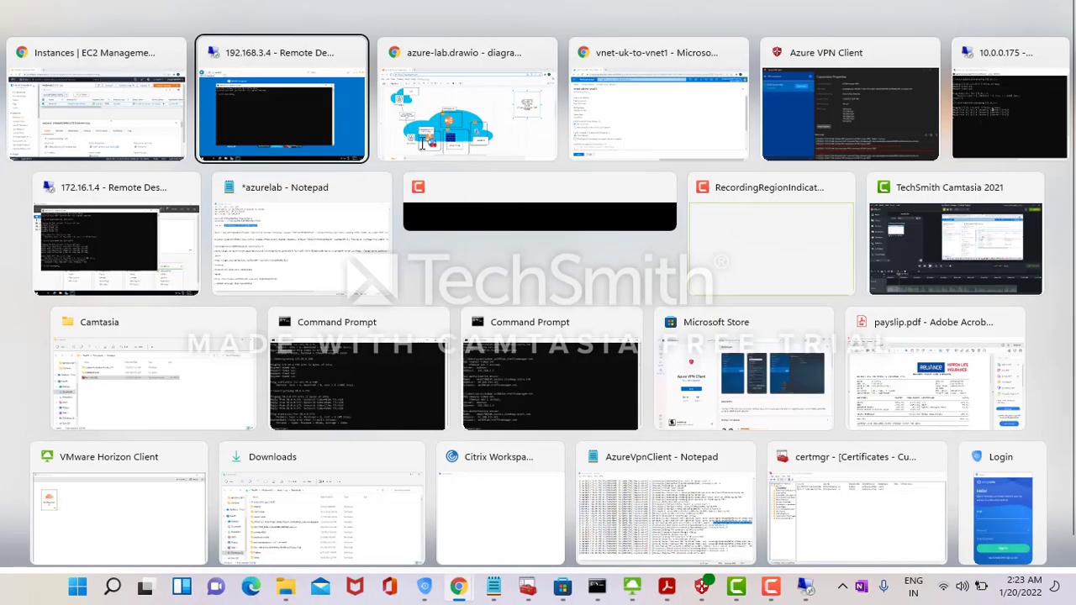
key(Tab)
key(Tab)
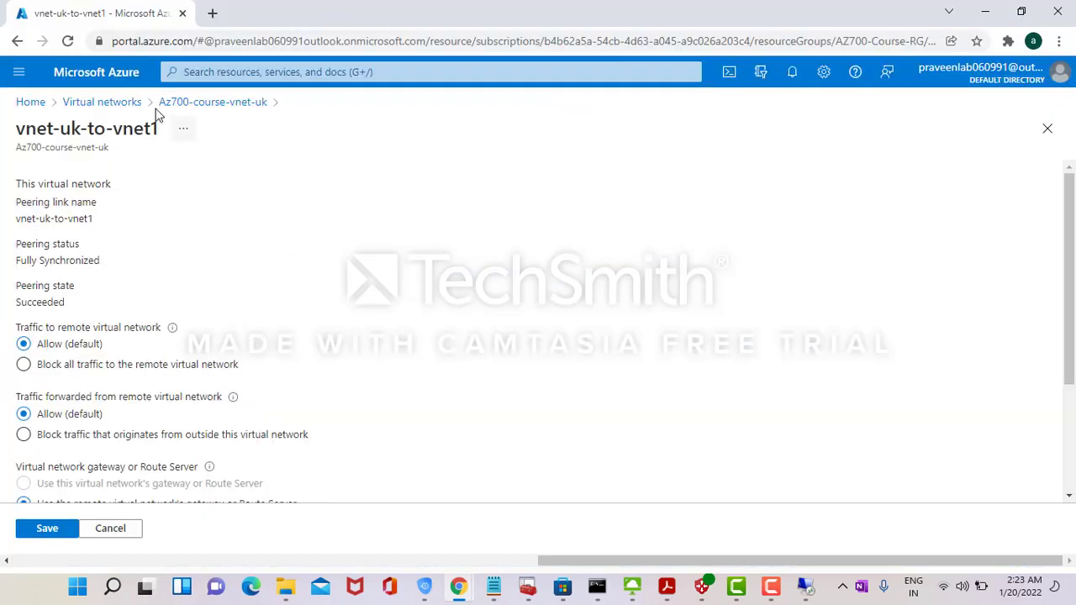
click(31, 102)
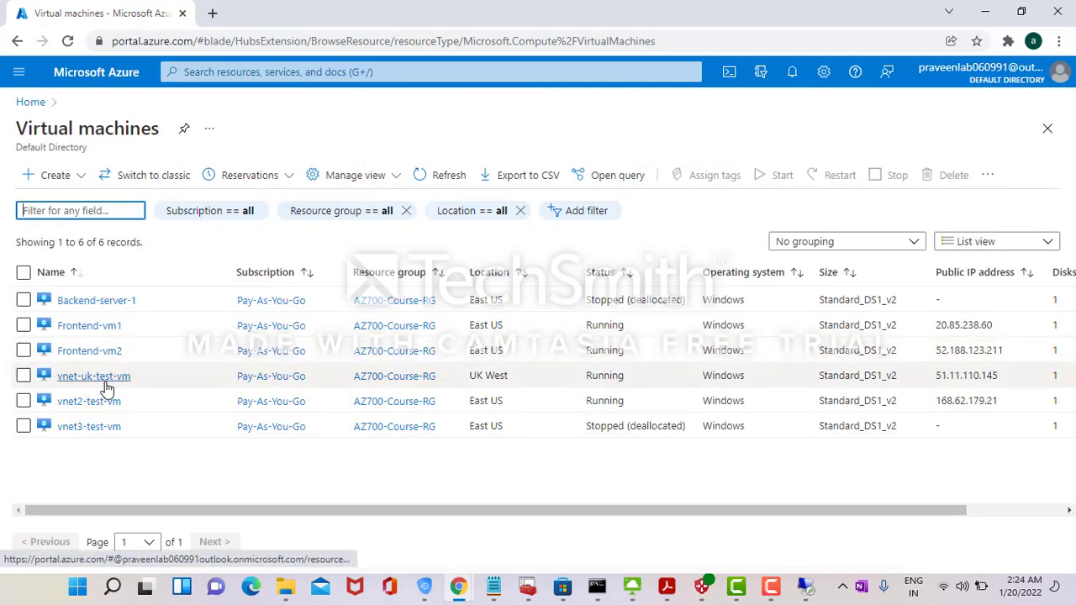
click(84, 377)
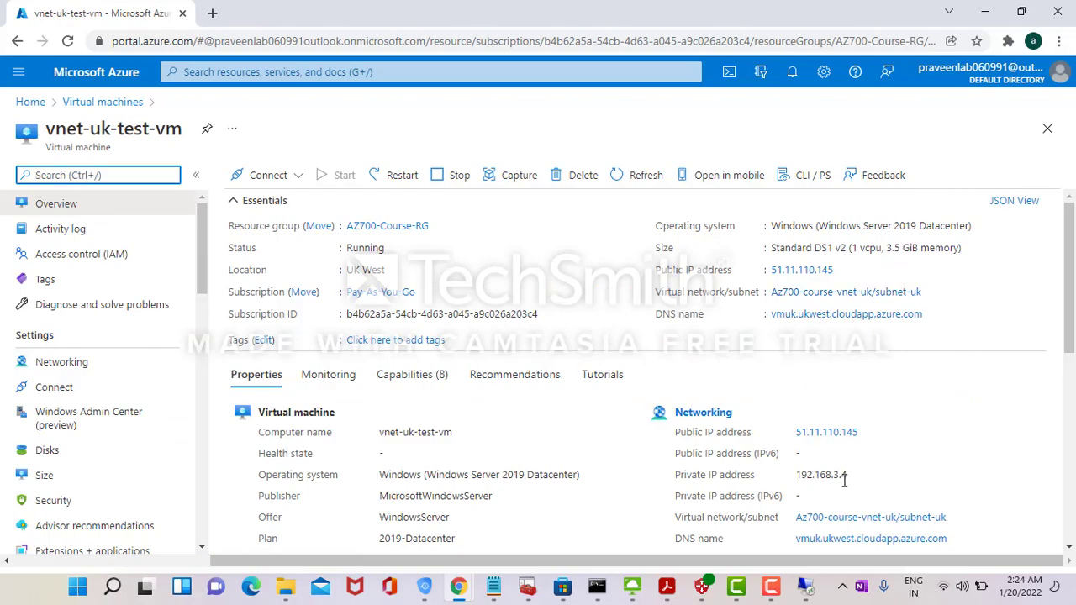
key(alt+Tab)
key(alt+Tab)
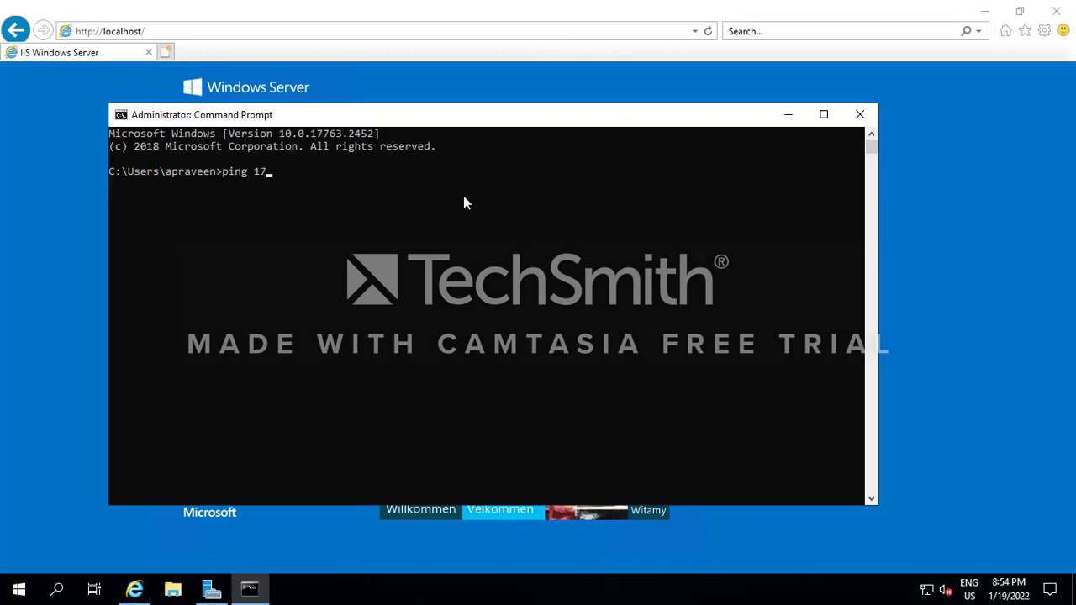
- Ping 172.16.1.4 and 10.0.0.175 from the 192.168.3.4 VM, both with 0% loss, then minimise the session
text(16.1.4)
key(Return)
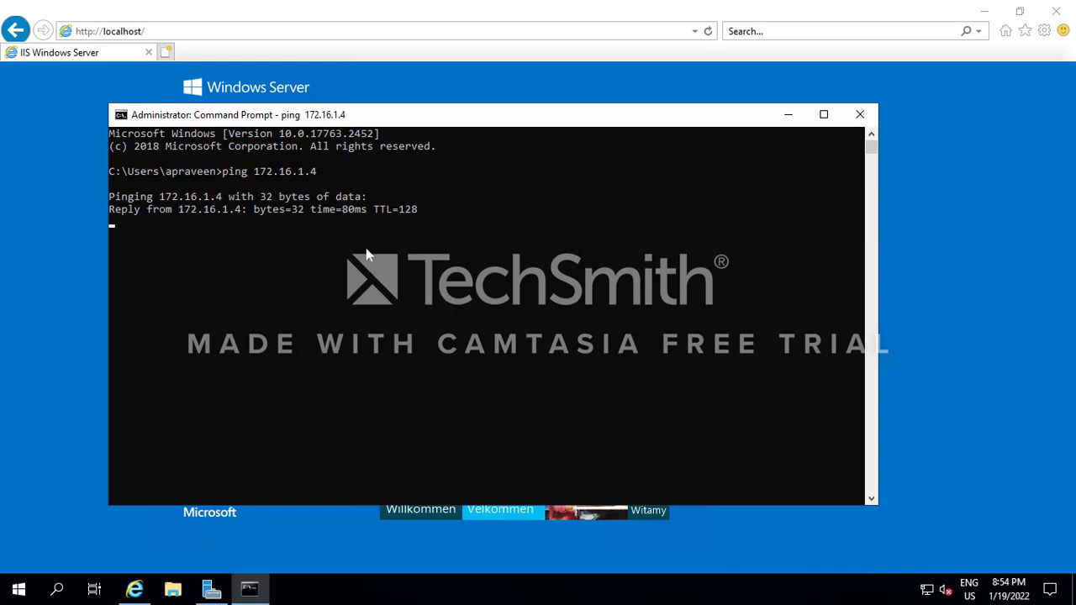
key(ctrl+c)
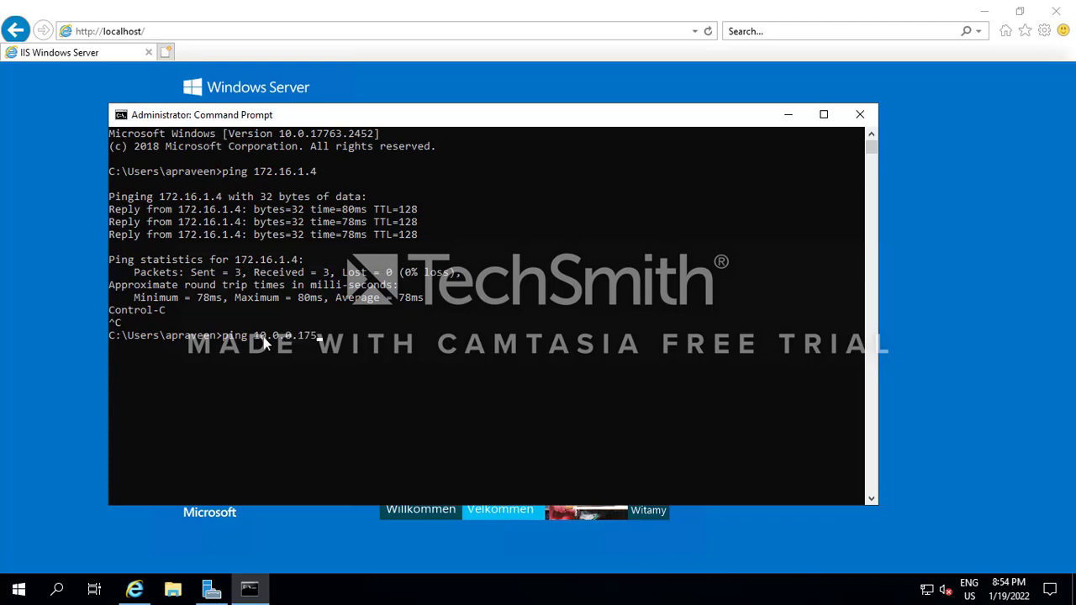
key(Return)
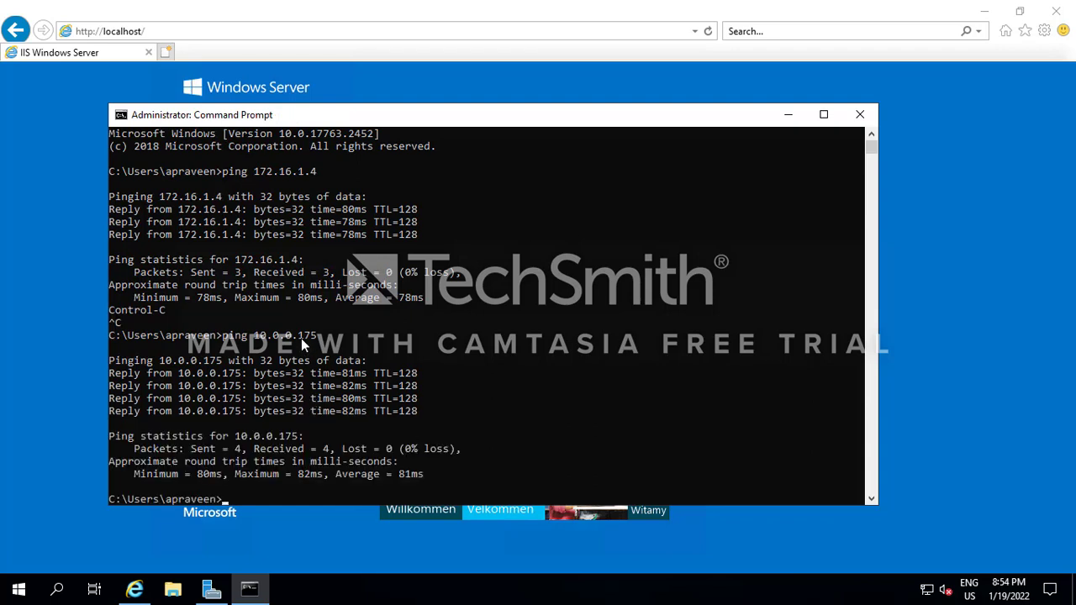
mouse_move(711, 7)
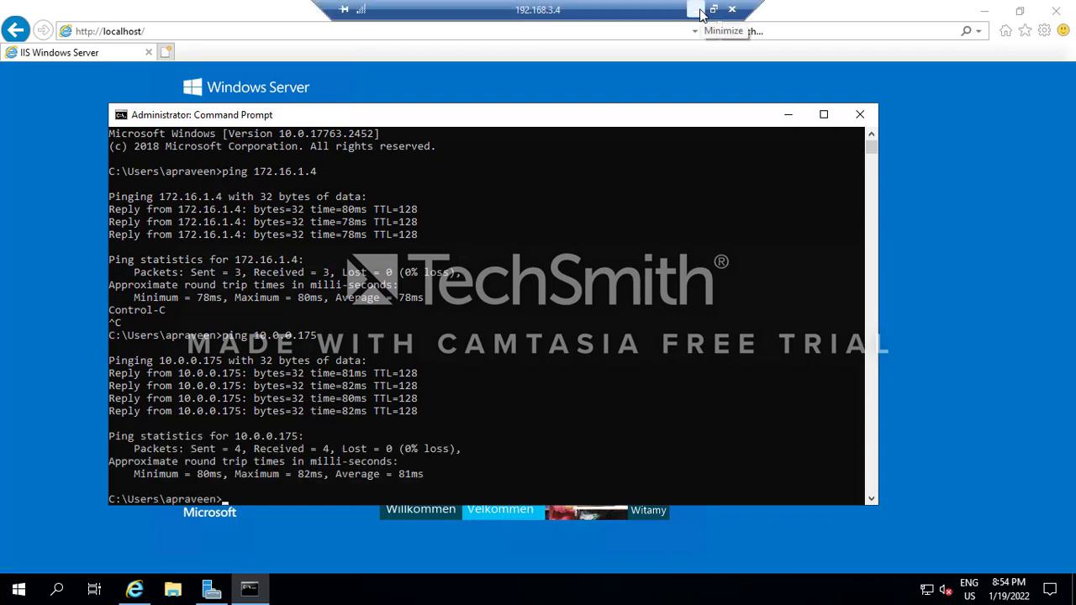
click(694, 9)
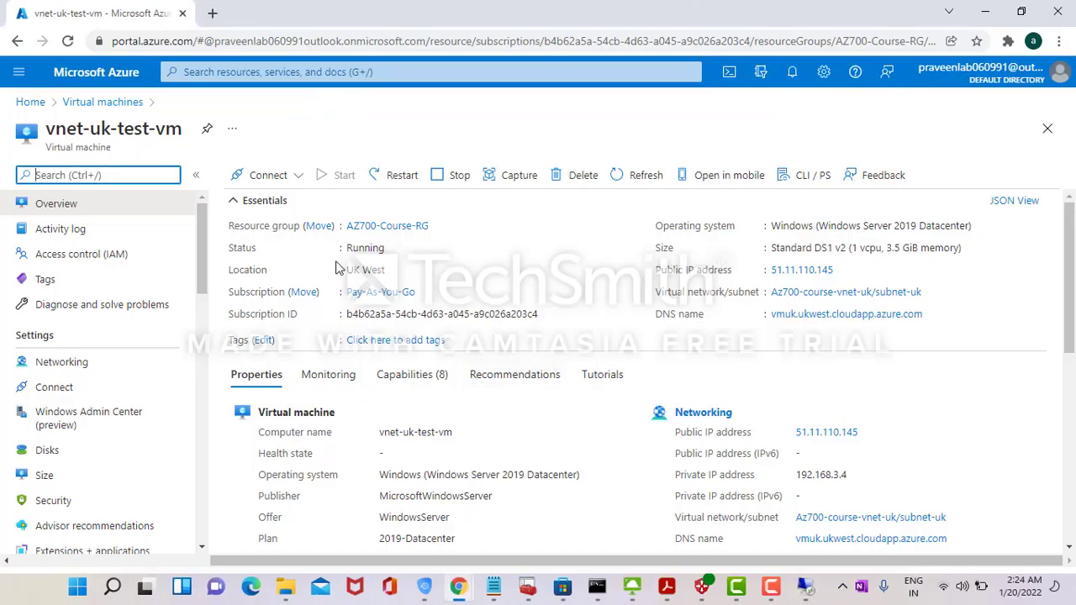
- Open the vnet-uk-to-vnet1 peering on Az700-course-vnet-uk and view its gateway and remote network settings
click(30, 102)
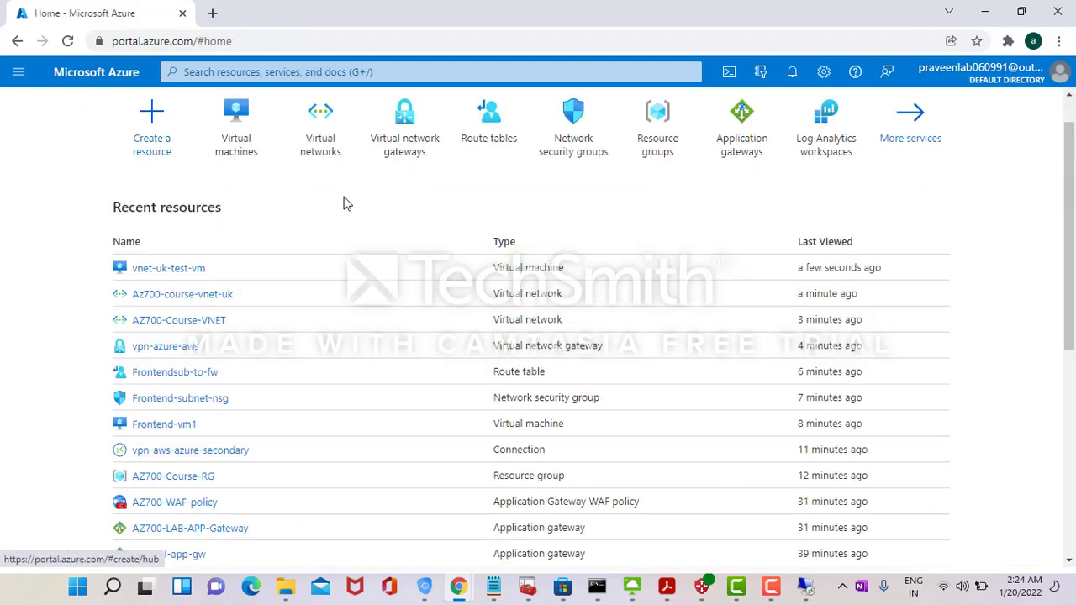
click(243, 148)
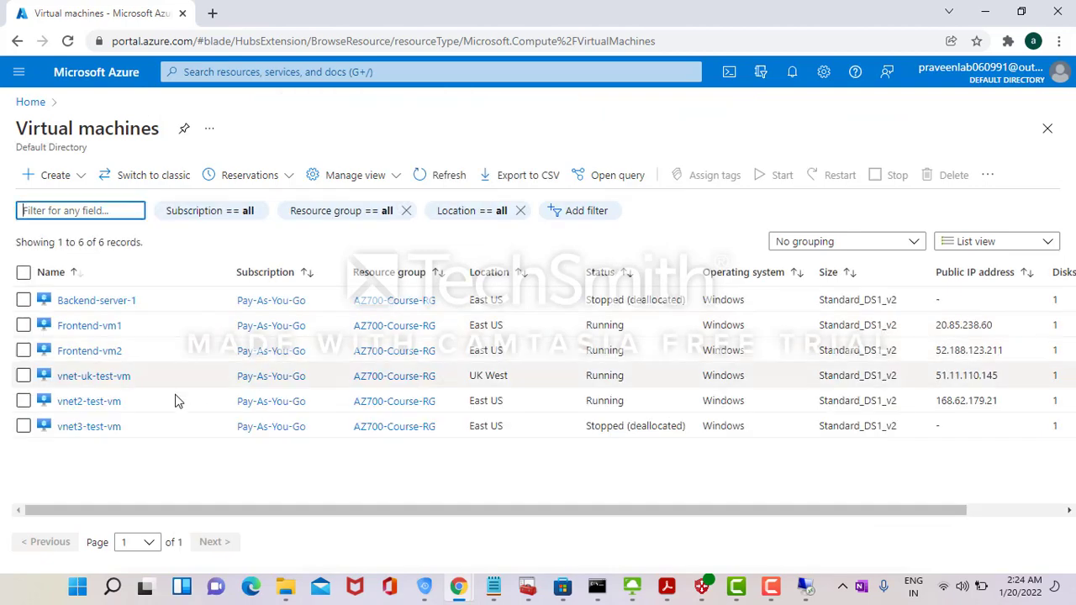
click(30, 101)
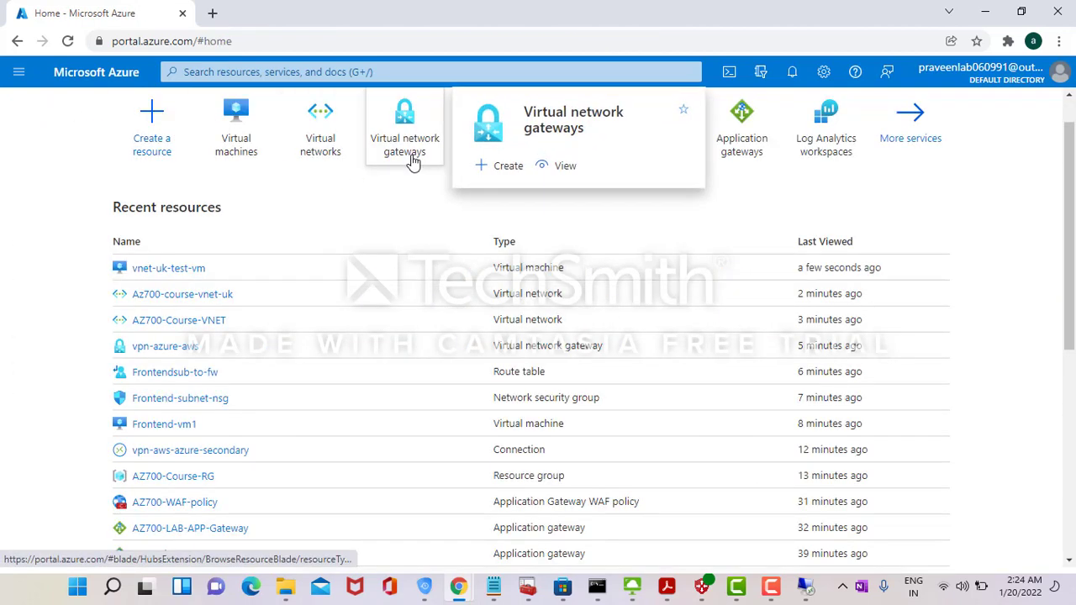
click(323, 144)
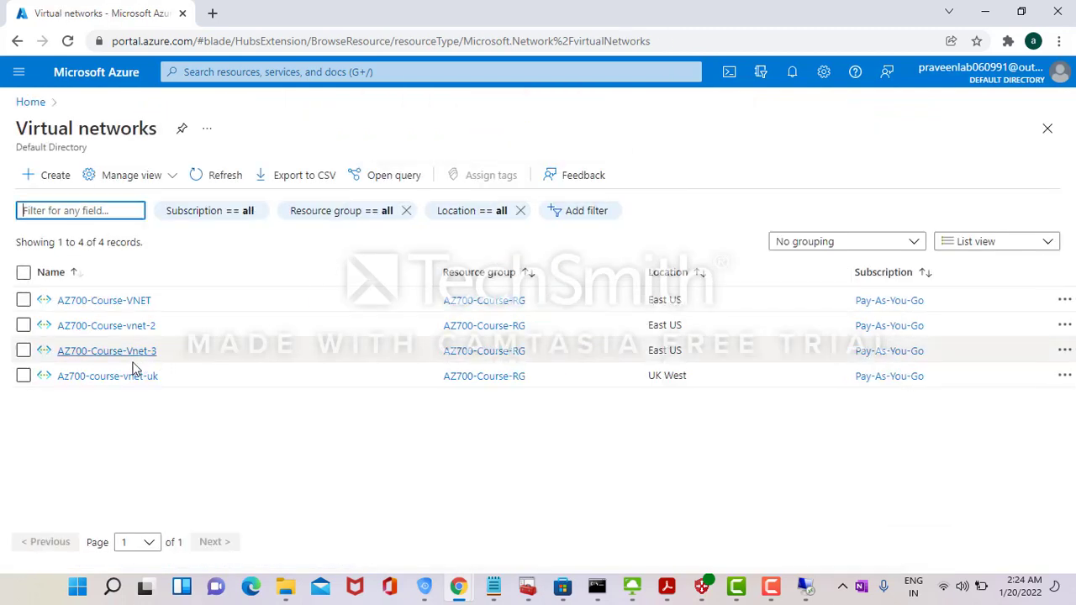
click(120, 376)
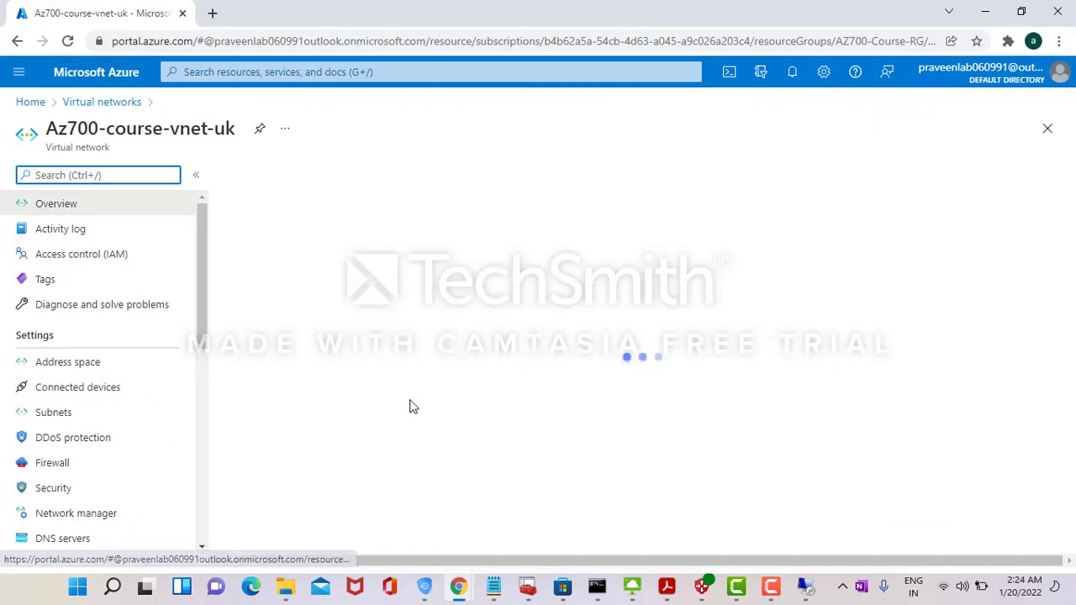
scroll(195, 505, down, 4)
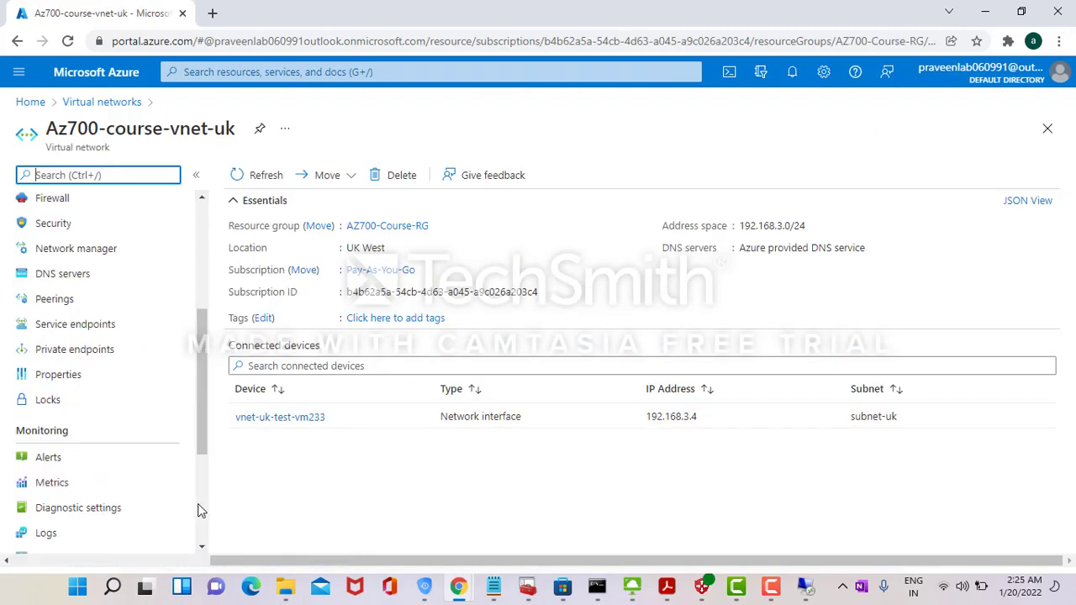
click(72, 250)
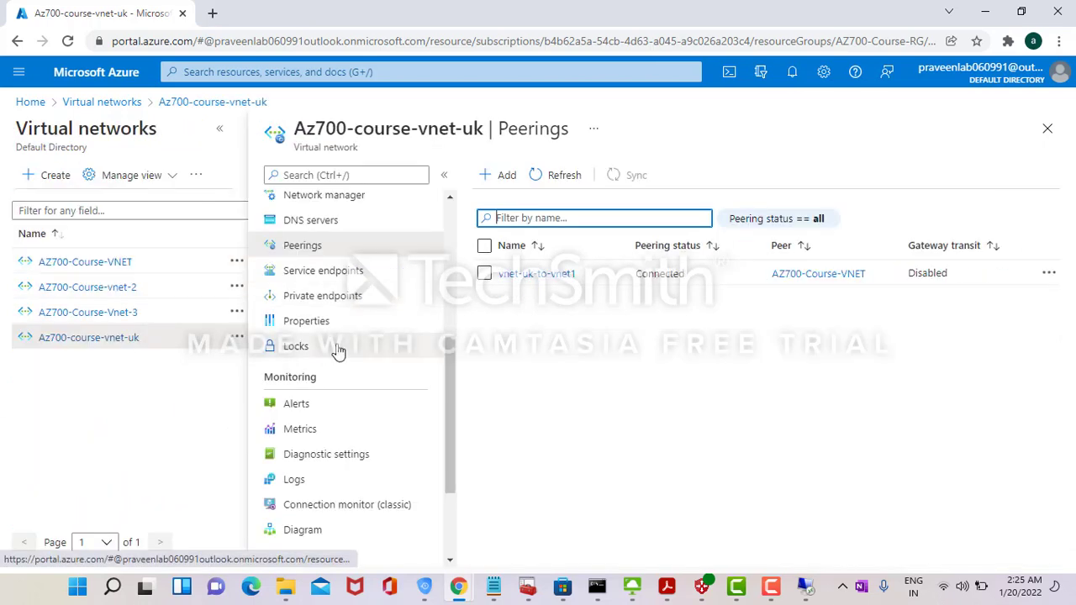
click(538, 278)
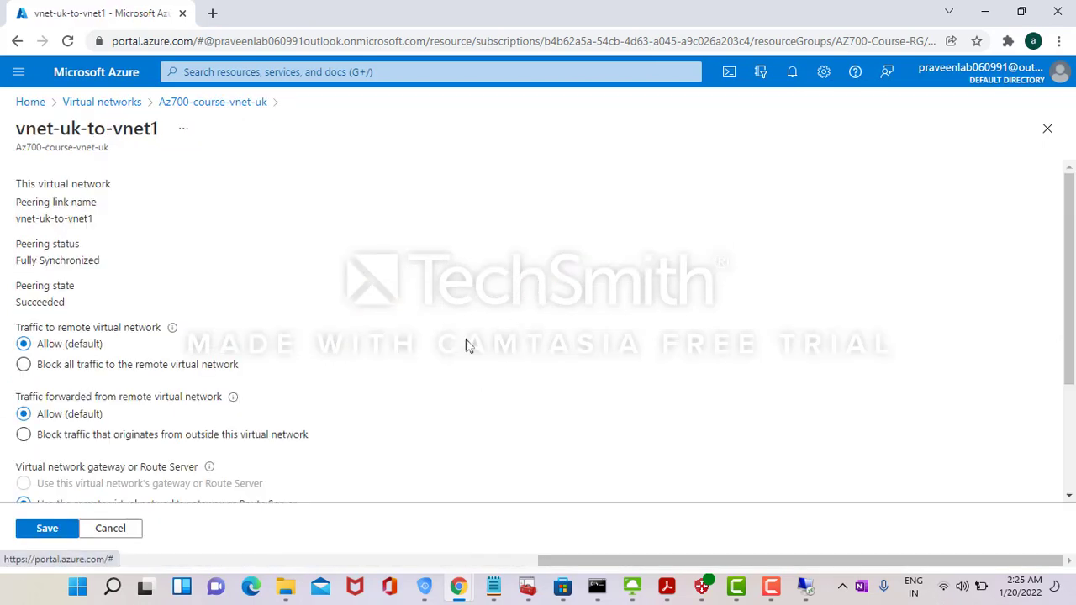
scroll(1074, 434, down, 2)
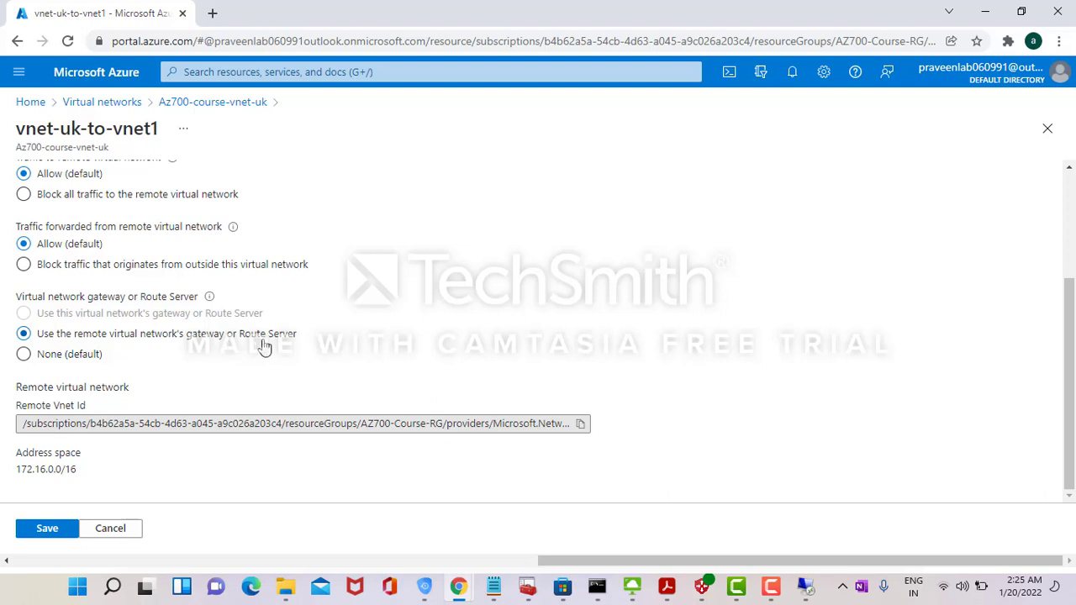
- Glance at the remote desktop's IIS page and the azure-lab diagram, then return to the portal
key(alt+Tab)
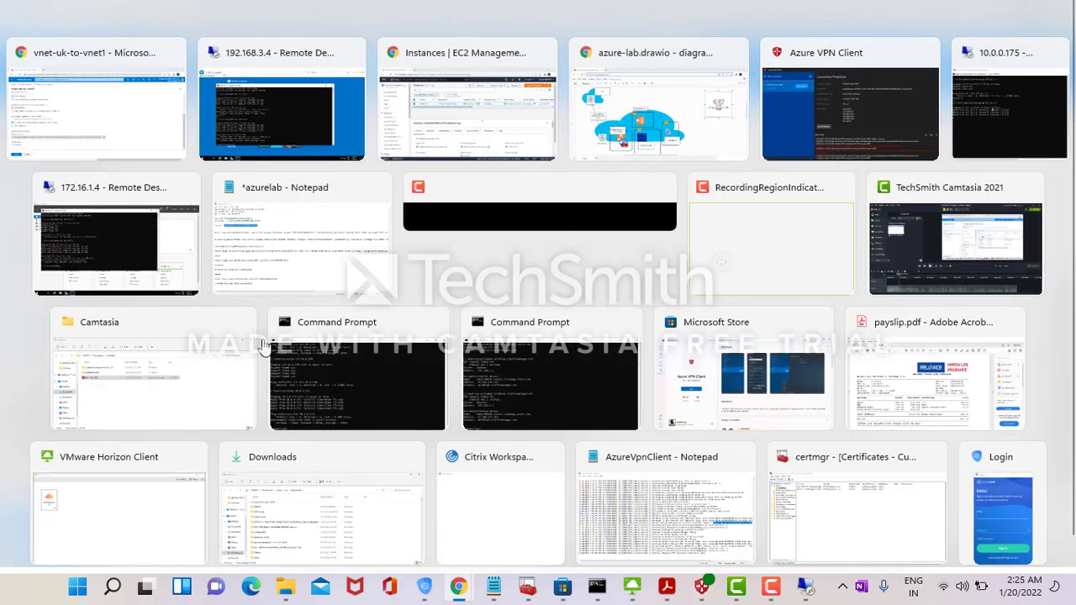
key(alt+Tab)
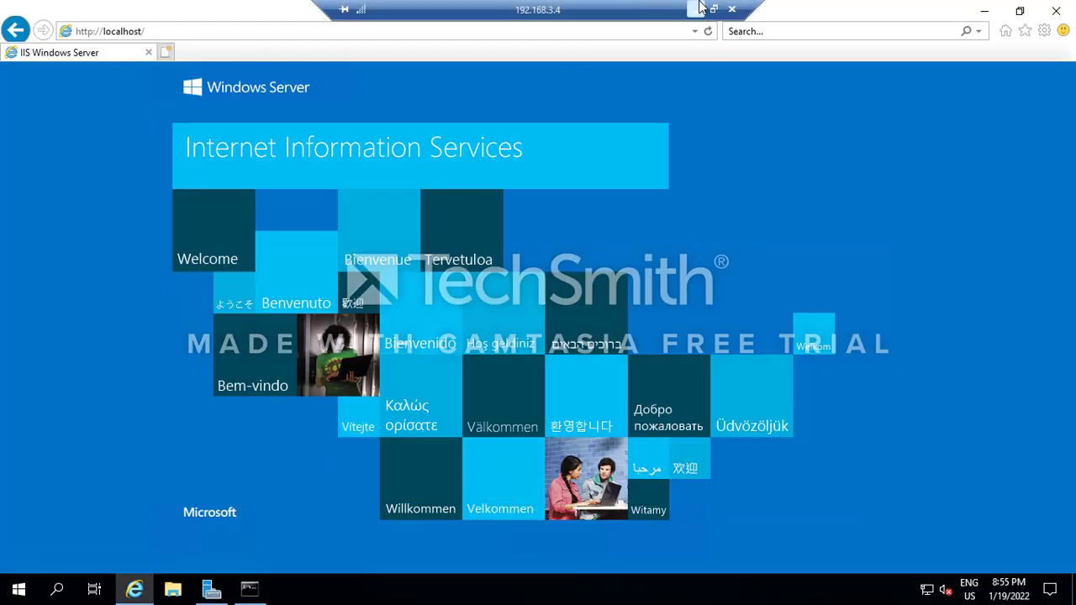
click(700, 7)
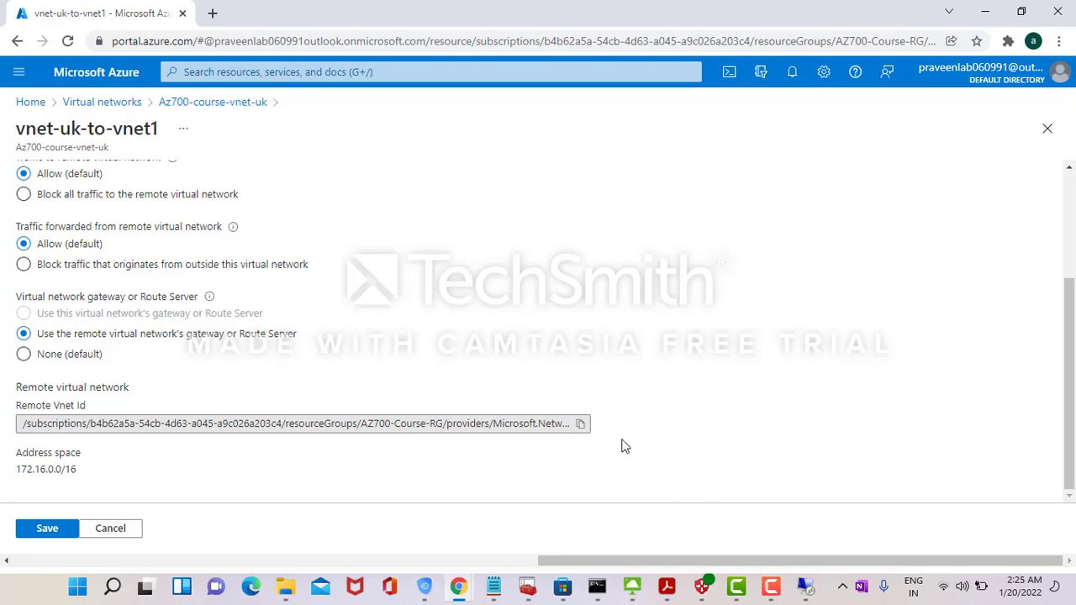
key(alt+Tab)
key(alt+Tab)
key(alt+Tab)
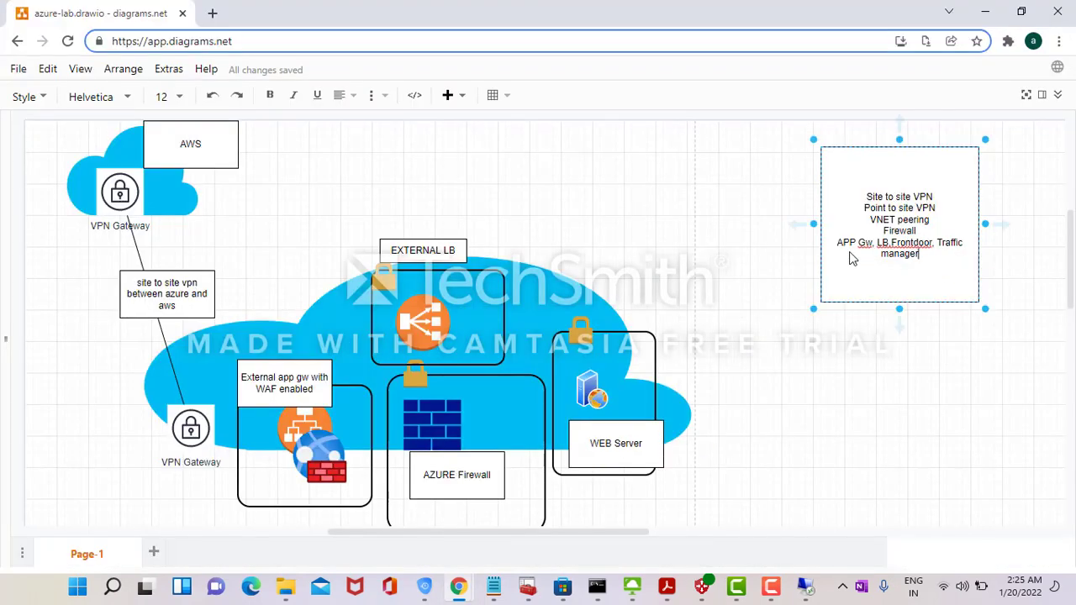
key(alt+Tab)
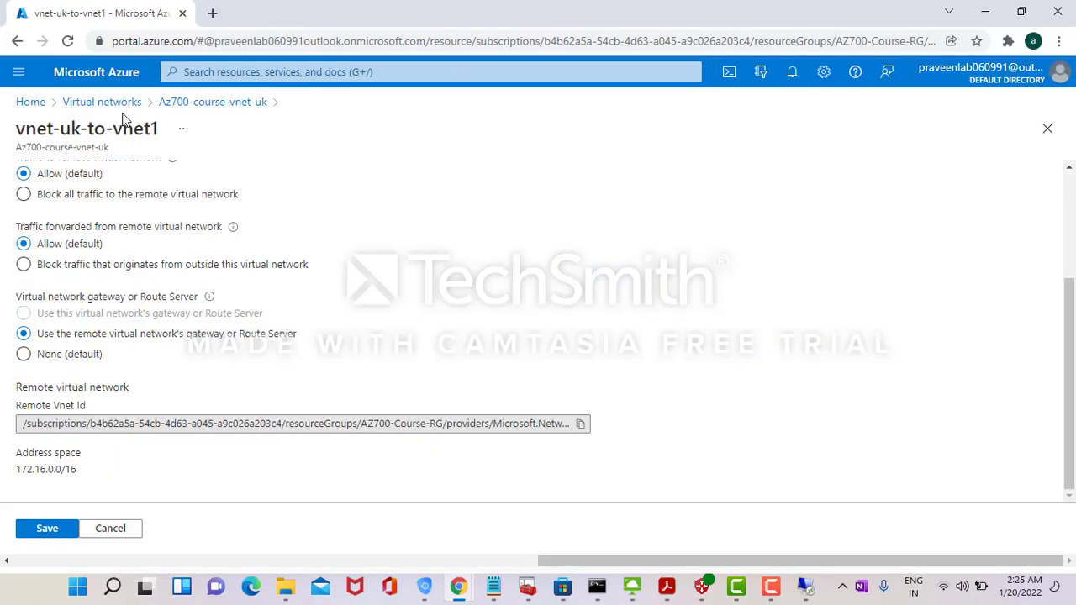
- Copy the gateway IP 52.255.236.78 and view backend-pool's frontend-vm158 and frontend-vm2361 targets
click(32, 109)
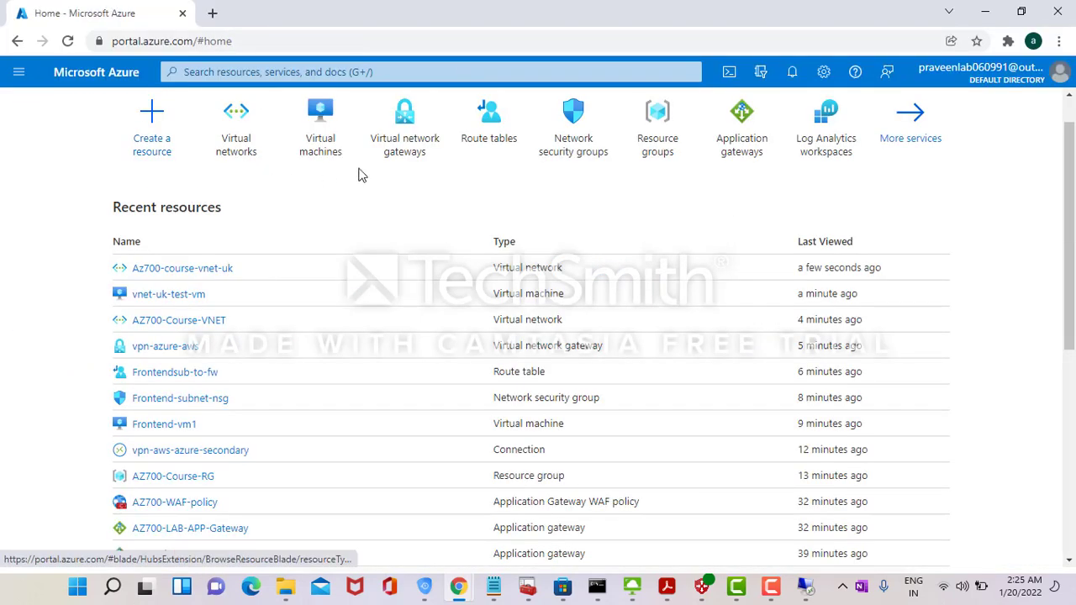
click(746, 155)
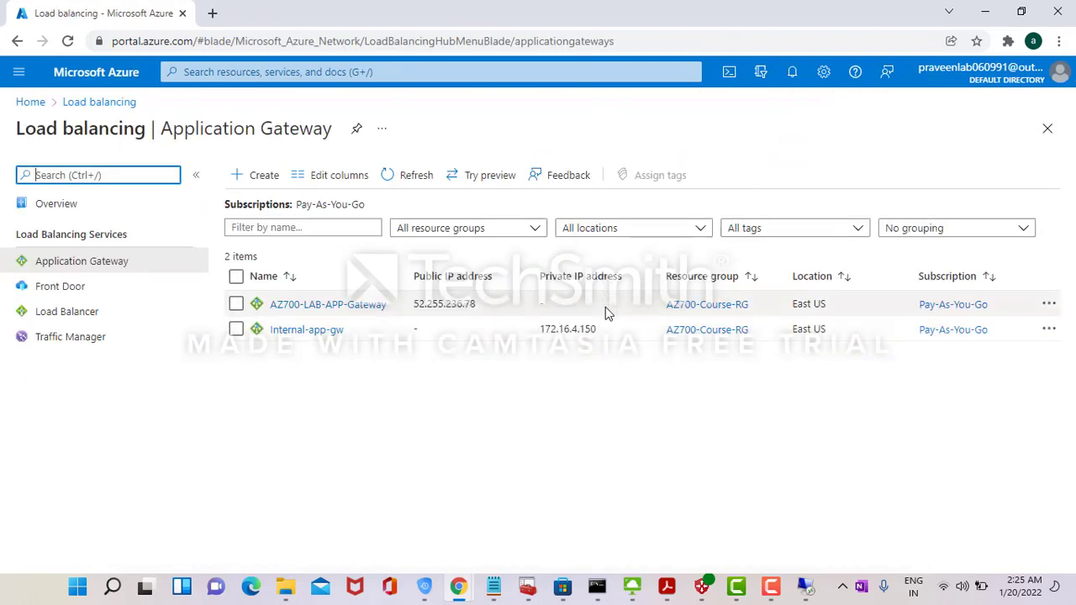
double_click(440, 307)
key(ctrl+c)
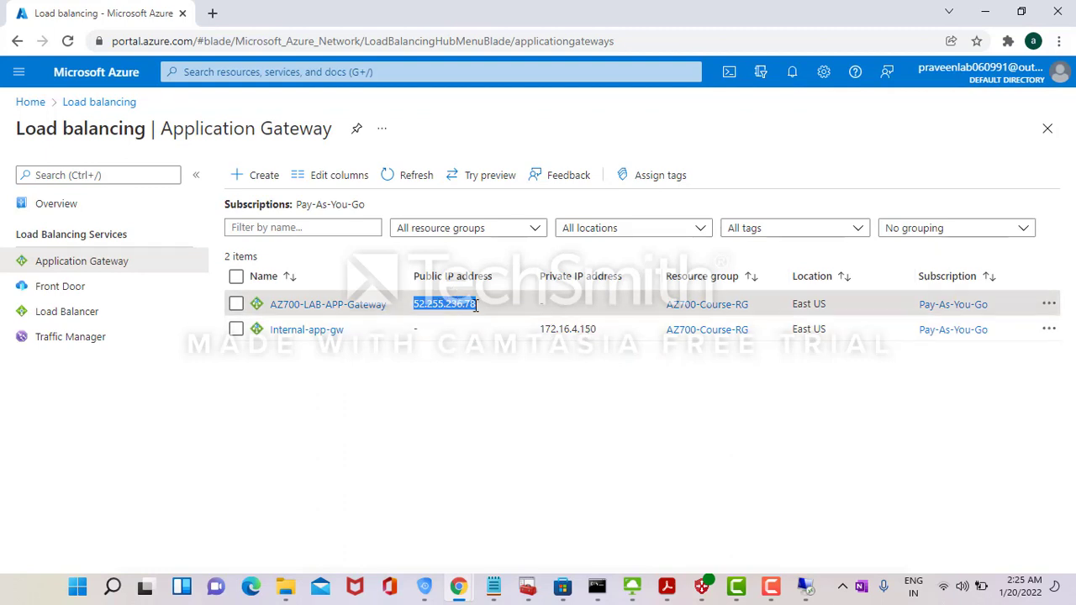
click(353, 308)
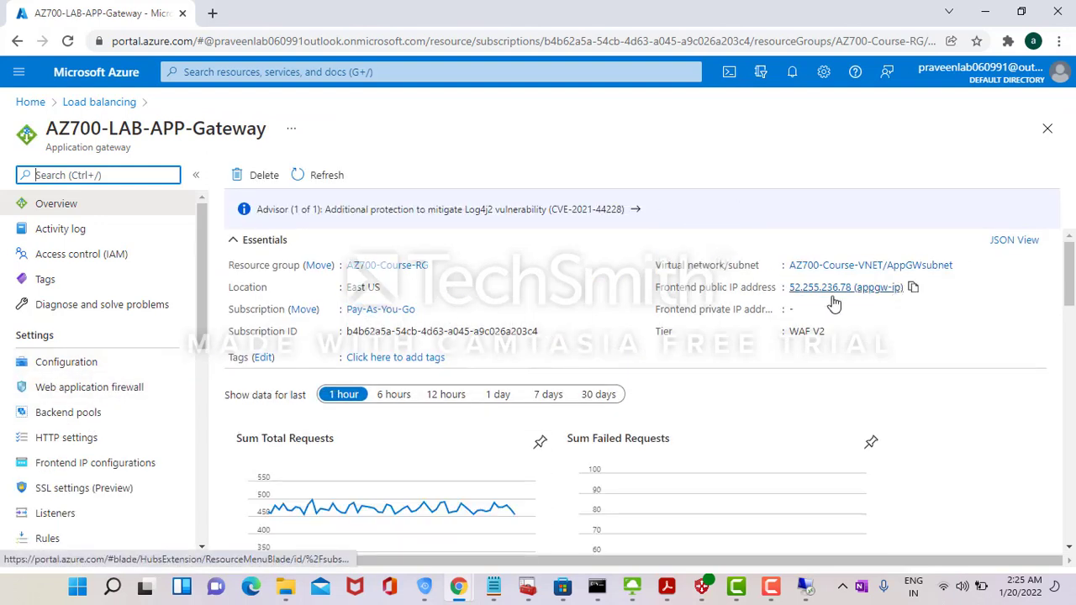
click(120, 413)
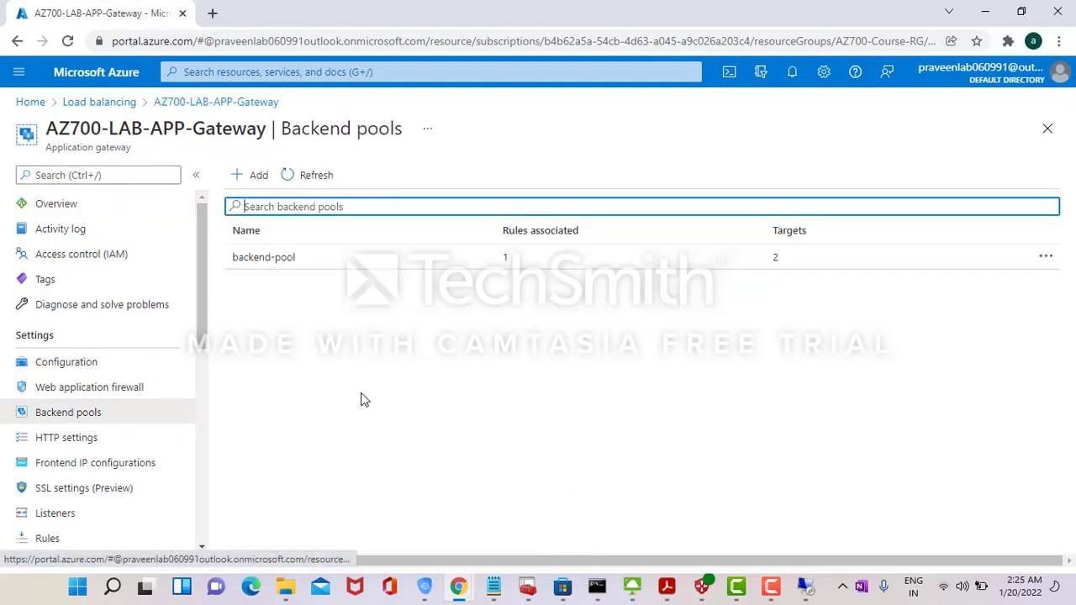
click(777, 263)
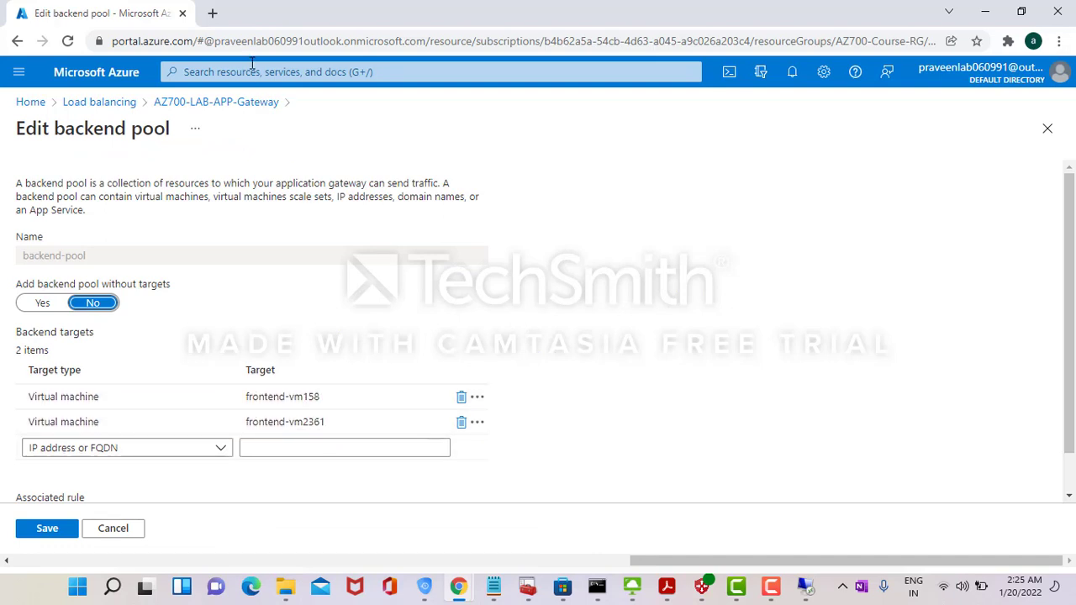
- Load 52.255.236.78 in two new browser tabs, reaching FrontEnd Server-2's page
click(211, 15)
key(ctrl+v)
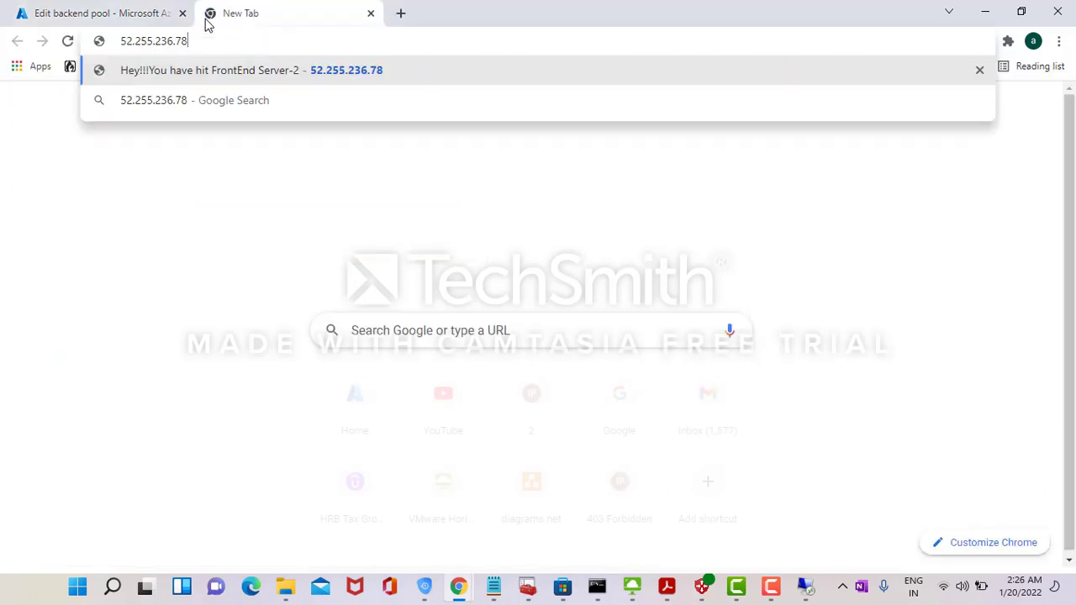
key(Return)
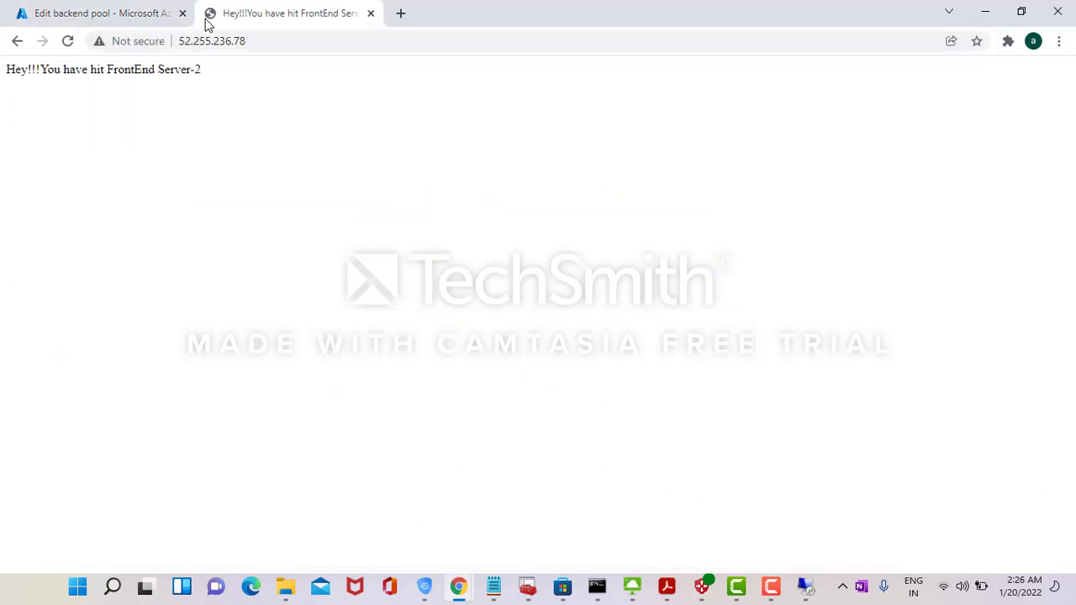
click(399, 13)
key(ctrl+v)
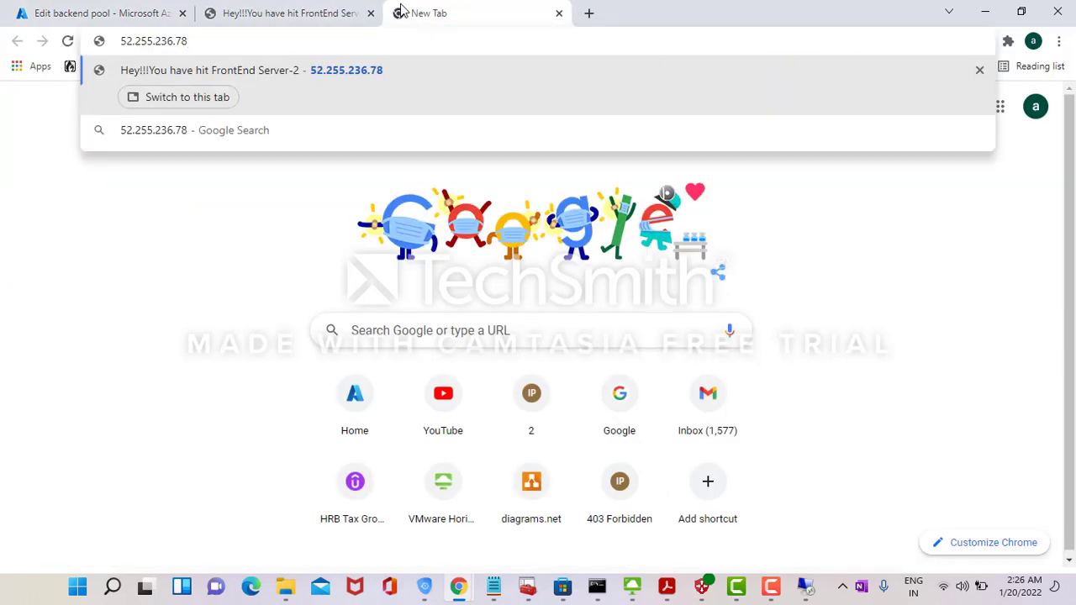
key(Return)
click(132, 11)
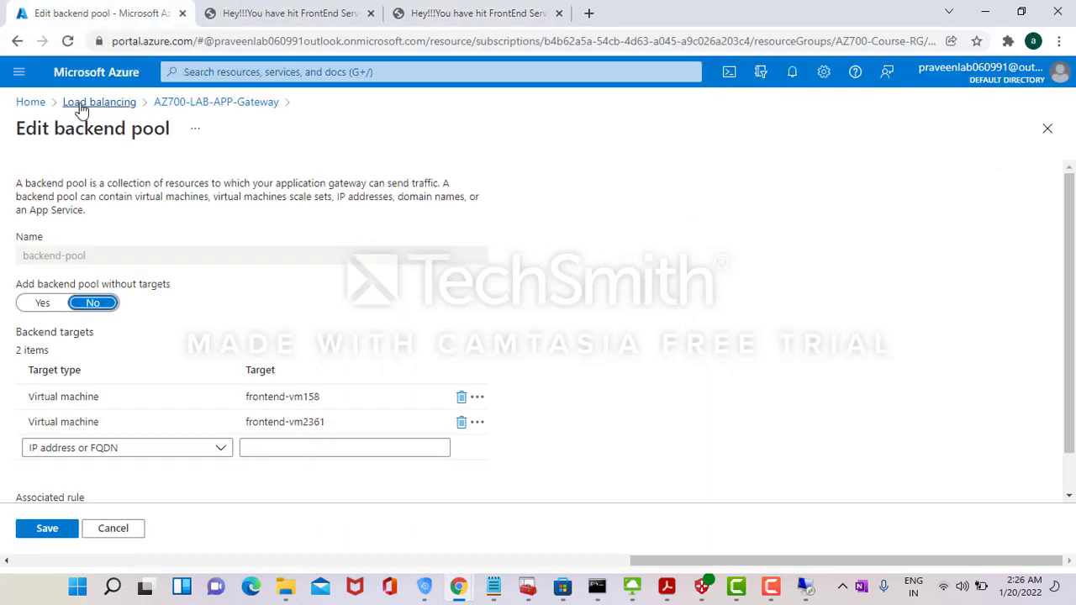
- Open the AZ700-LAB-APP-Gateway routing rules list
click(37, 104)
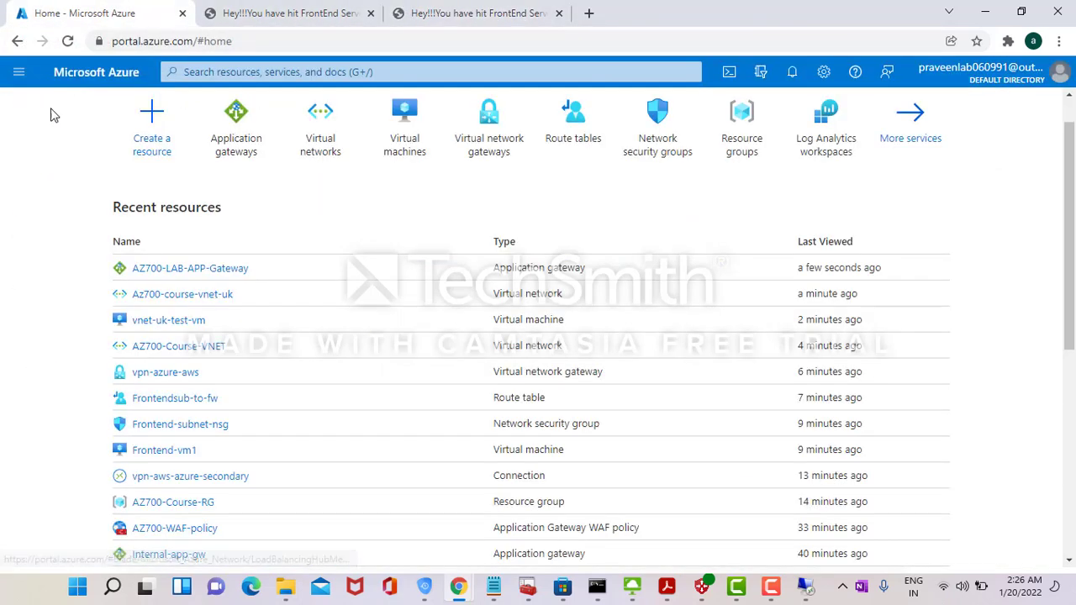
click(248, 158)
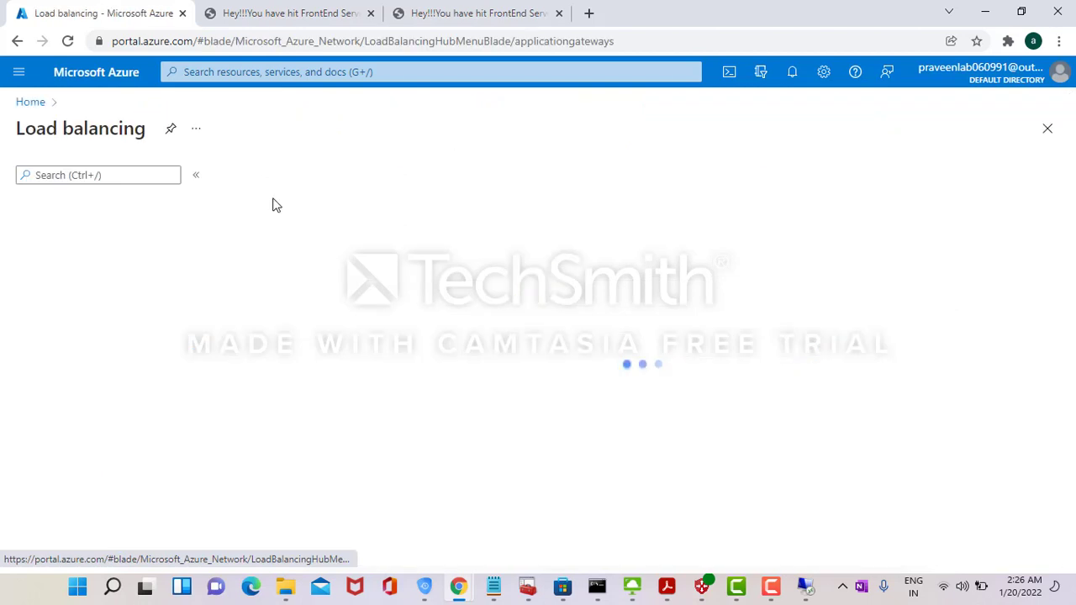
click(276, 306)
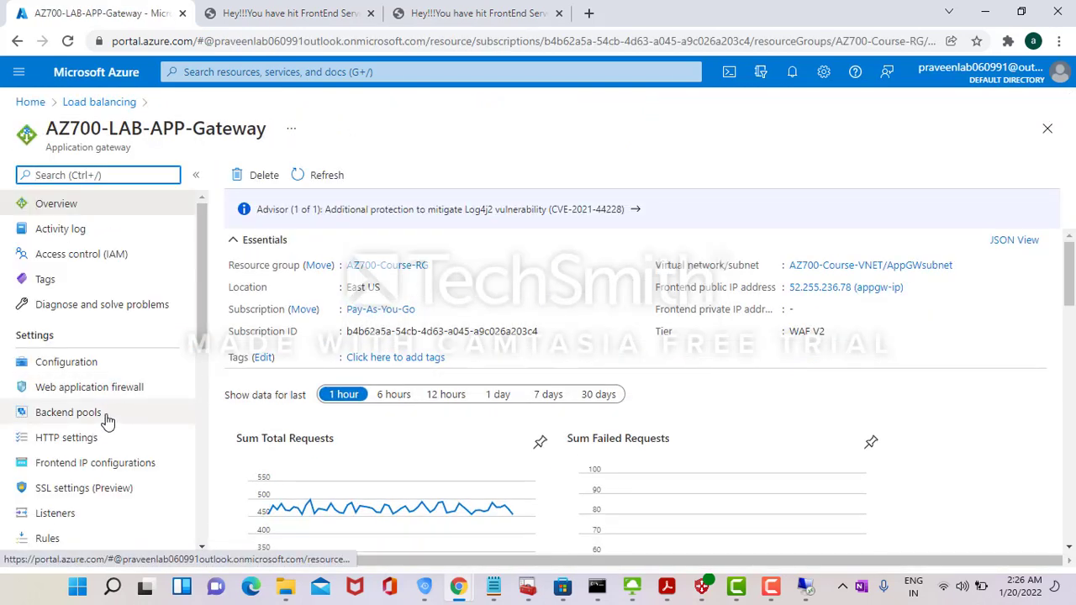
click(71, 539)
- Inspect Default-rule's backend targets without saving, then glance at the azure-lab diagram
click(277, 259)
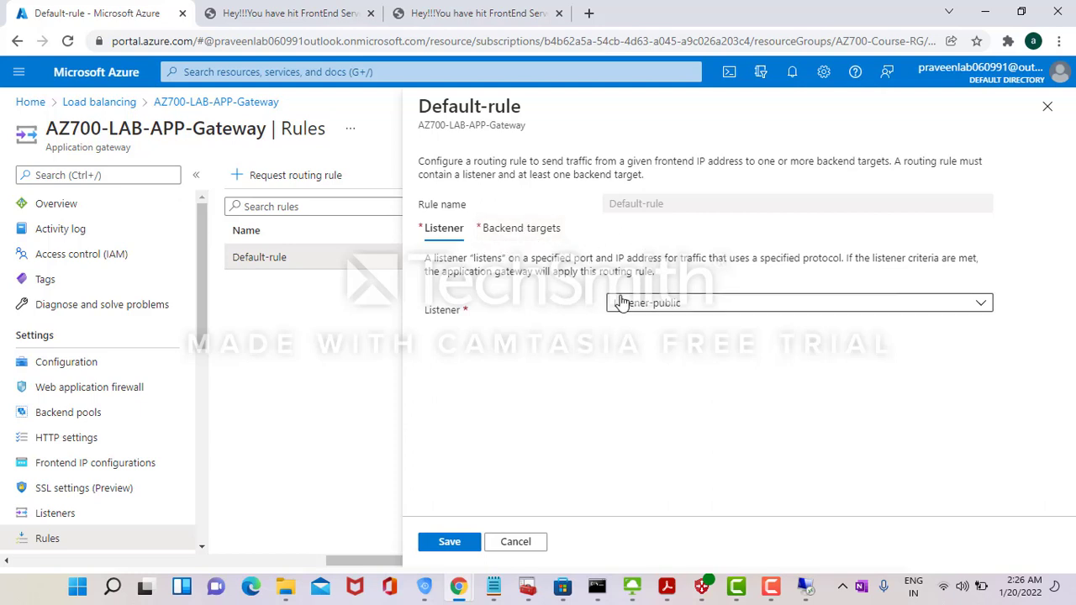
click(530, 230)
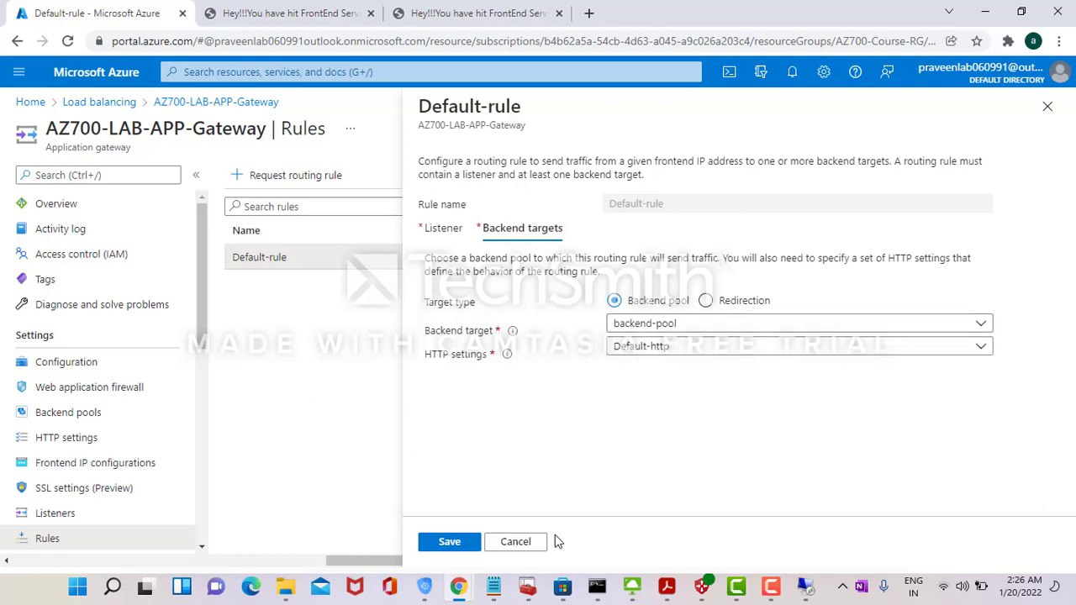
click(530, 545)
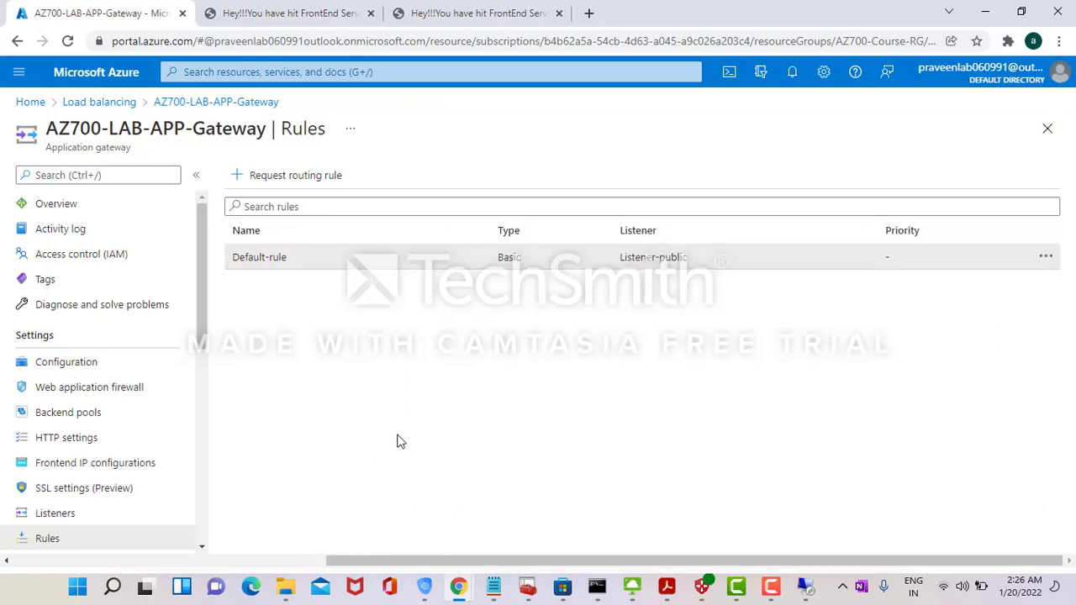
key(alt+Tab)
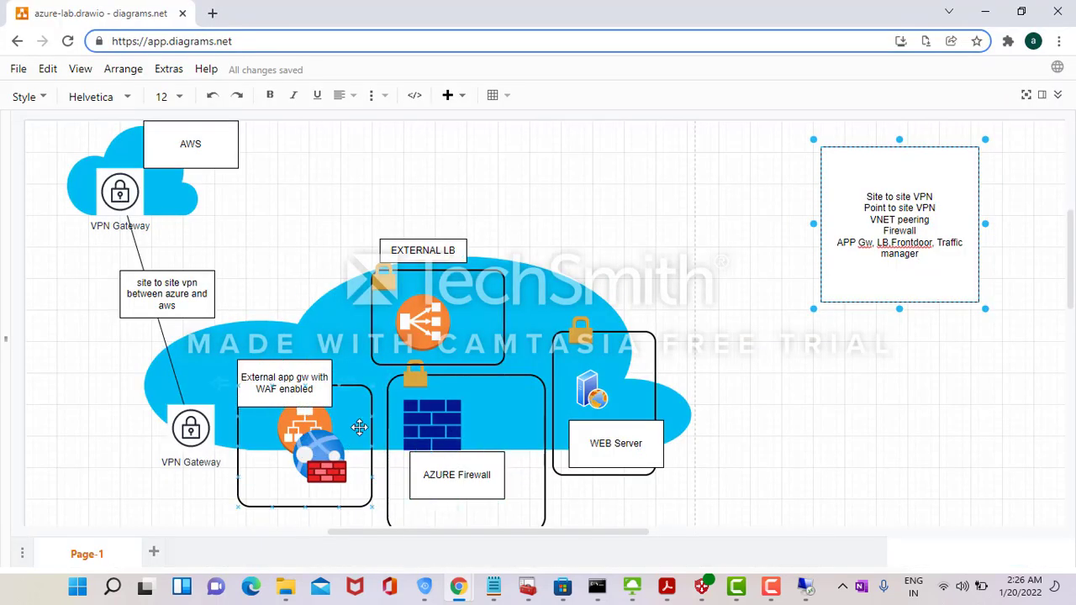
key(alt+Tab)
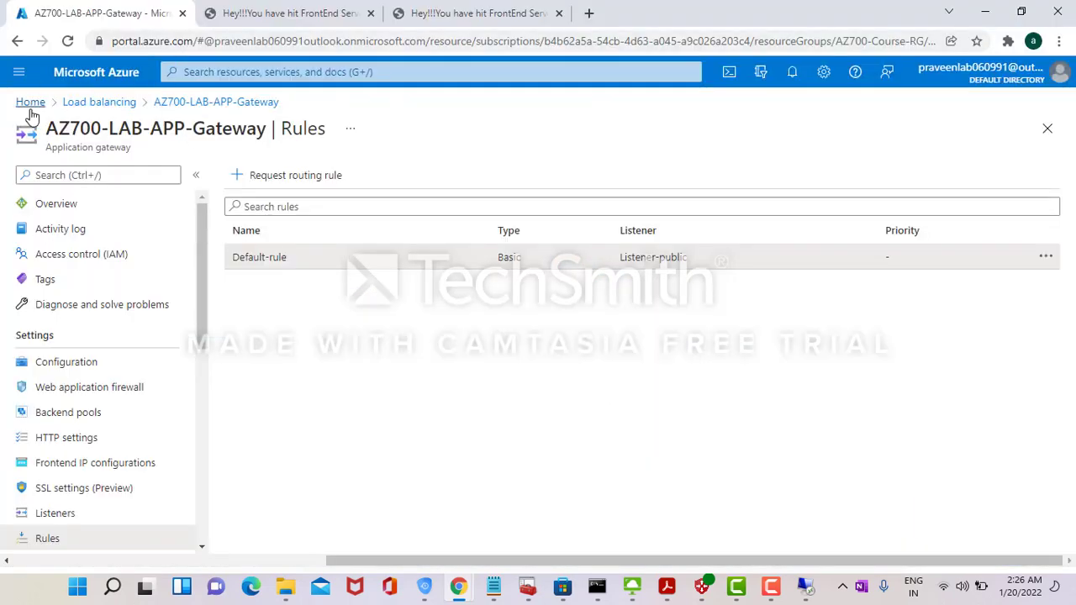
- Find AZ700-LAB-FW via 'fir', copy private IP 172.16.3.4, and open the Pre-rules-network collection
click(29, 106)
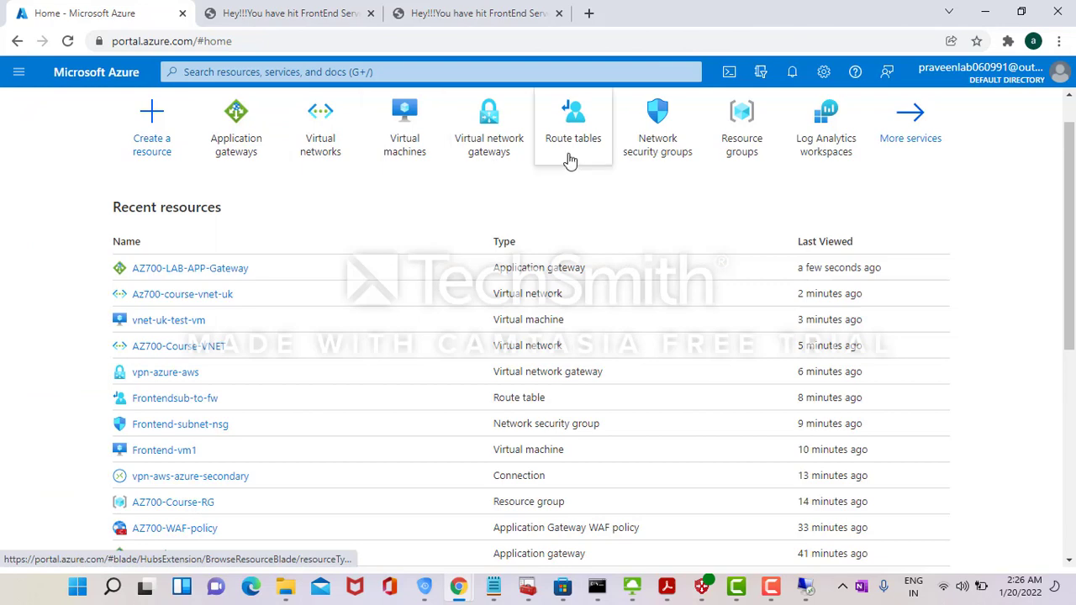
click(386, 72)
text(fir)
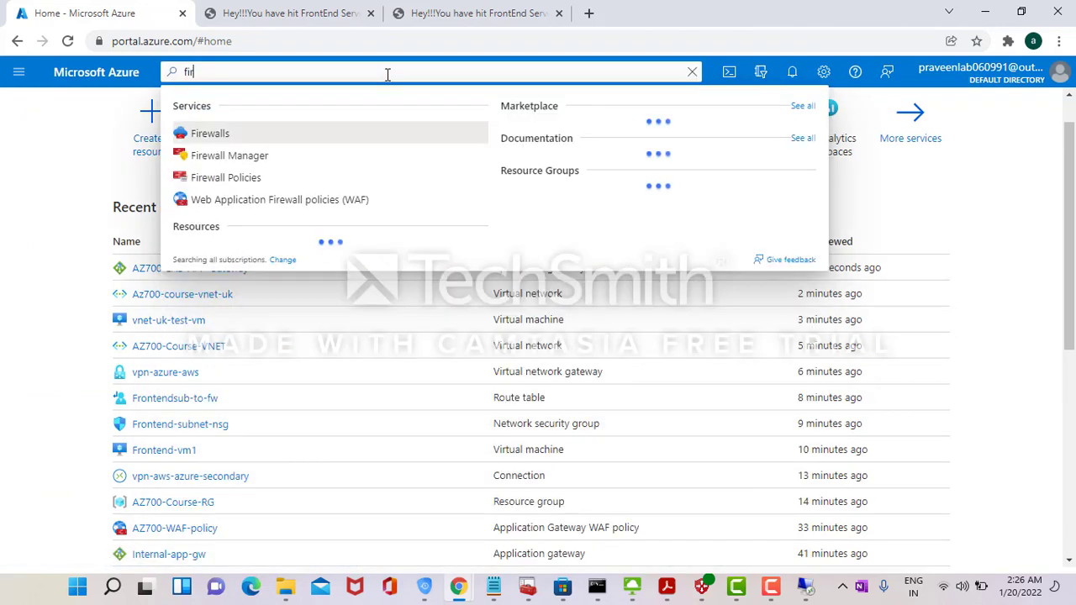
click(245, 135)
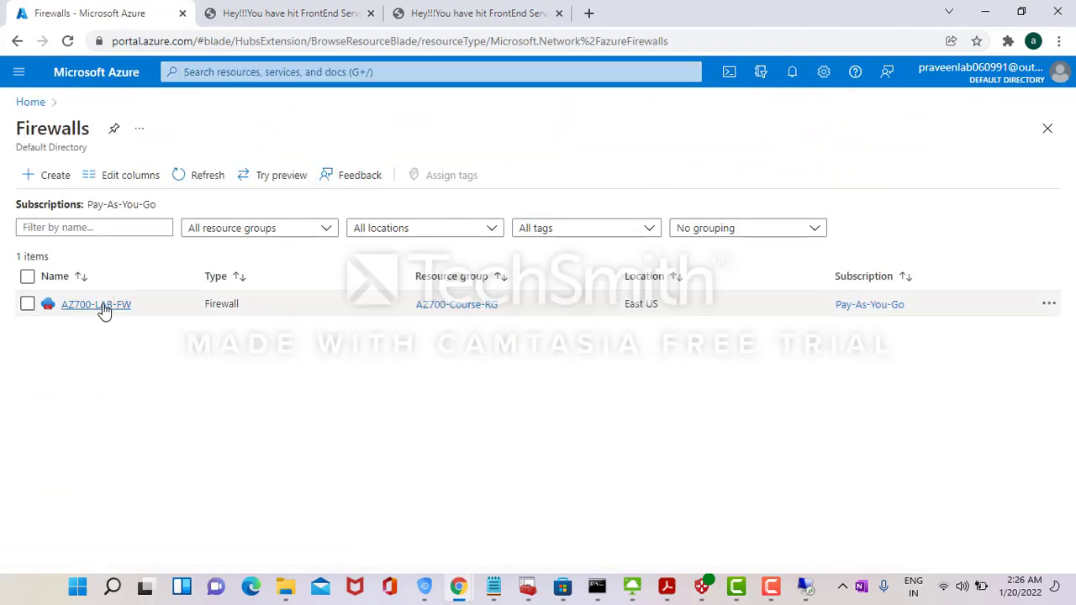
click(99, 309)
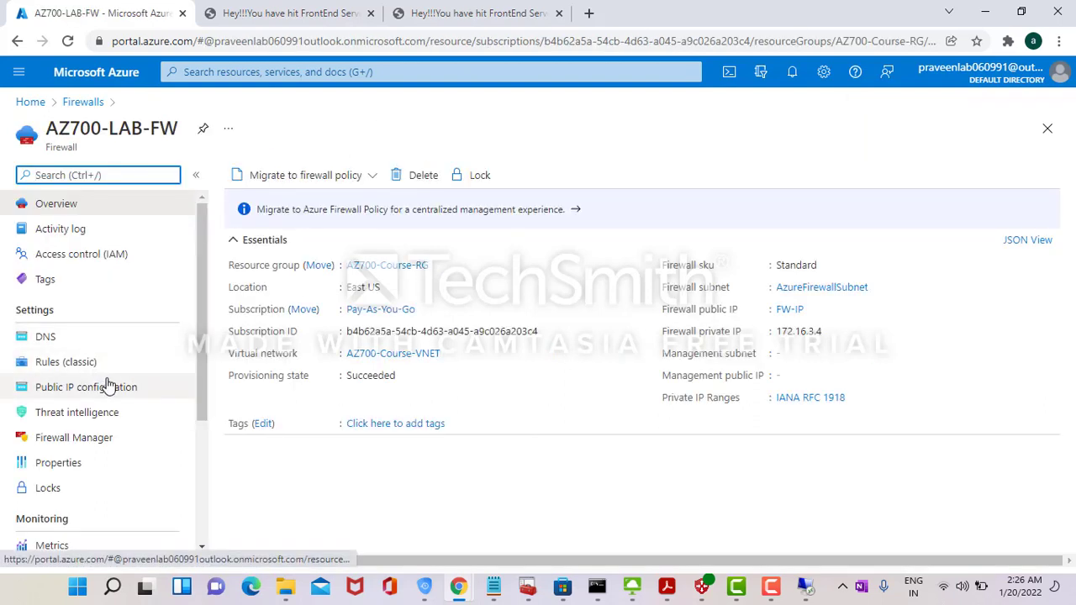
double_click(786, 331)
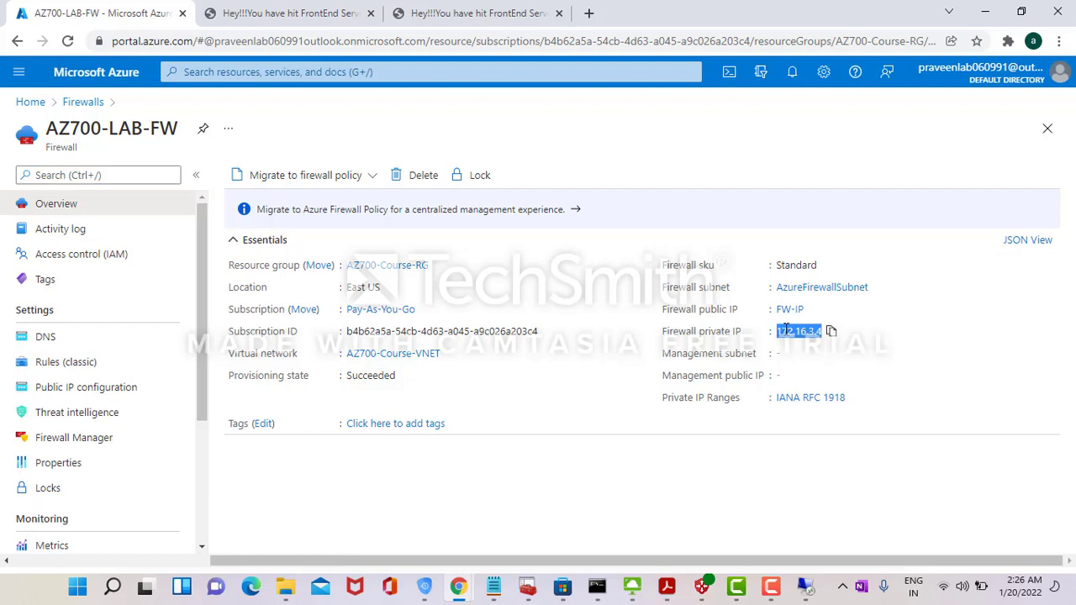
click(108, 363)
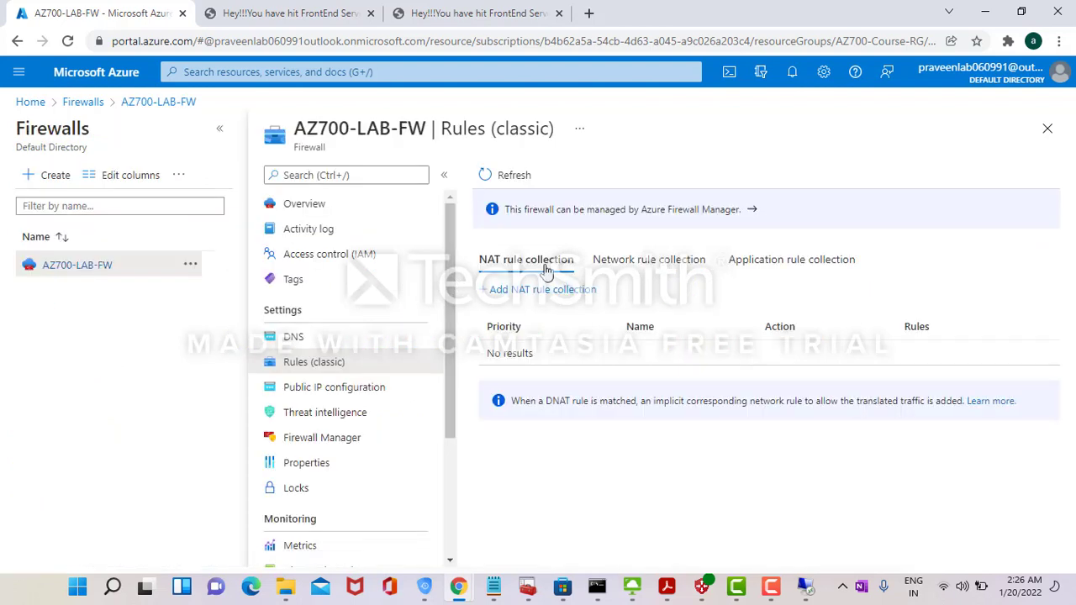
click(604, 263)
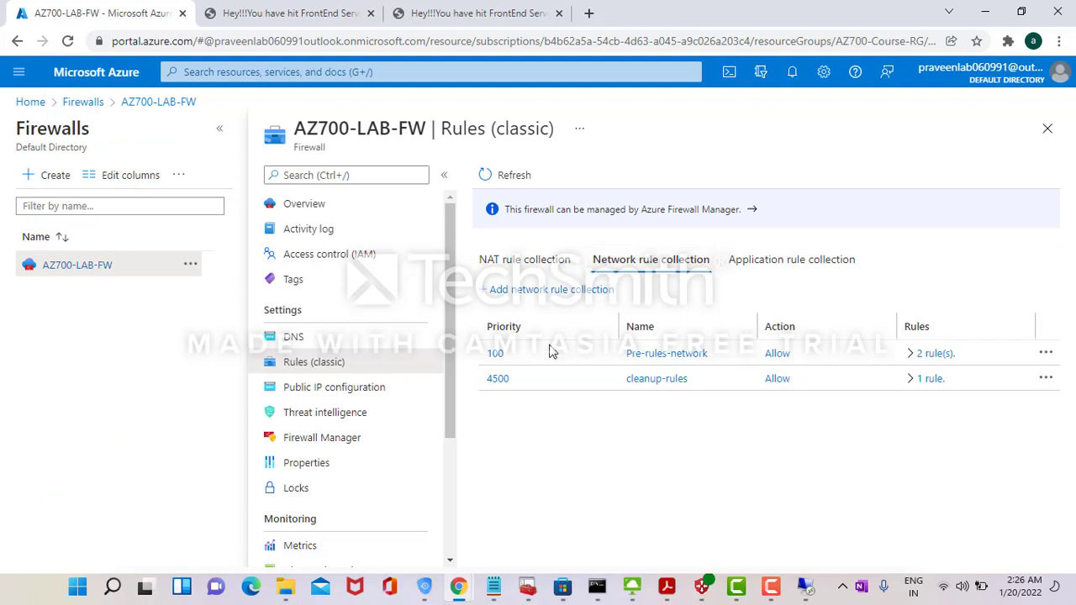
click(499, 356)
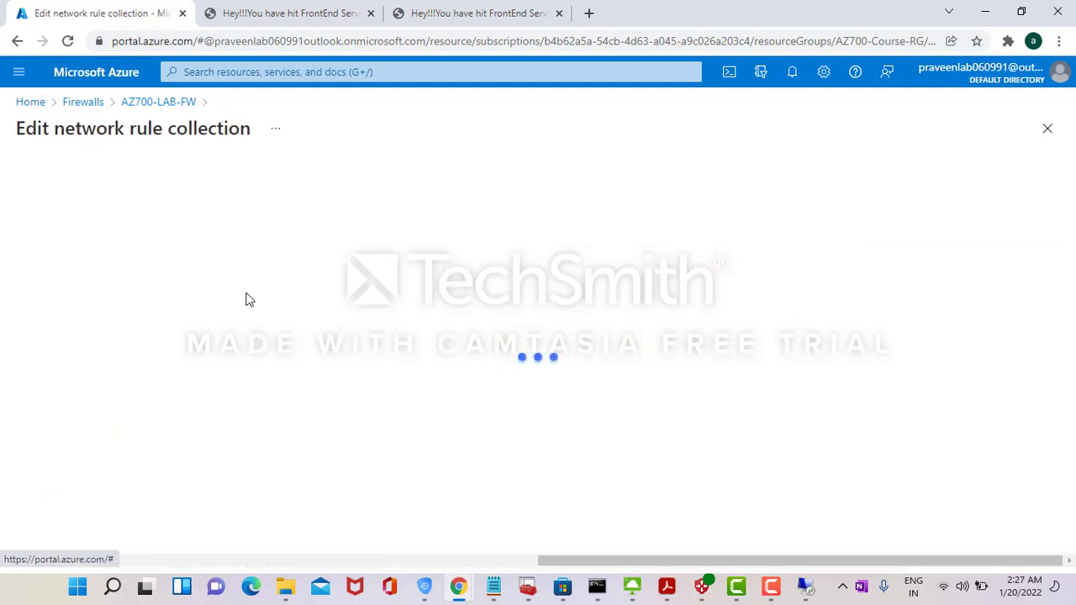
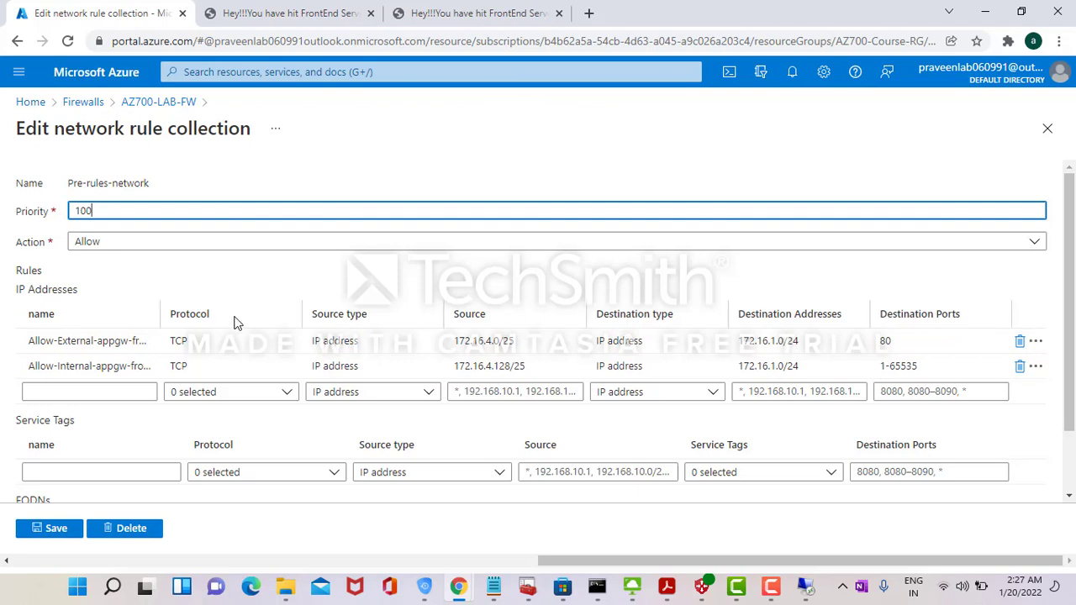
- Leave the rule collection editor and open the AZ700-LAB-FW firewall overview from the Firewalls list
click(78, 102)
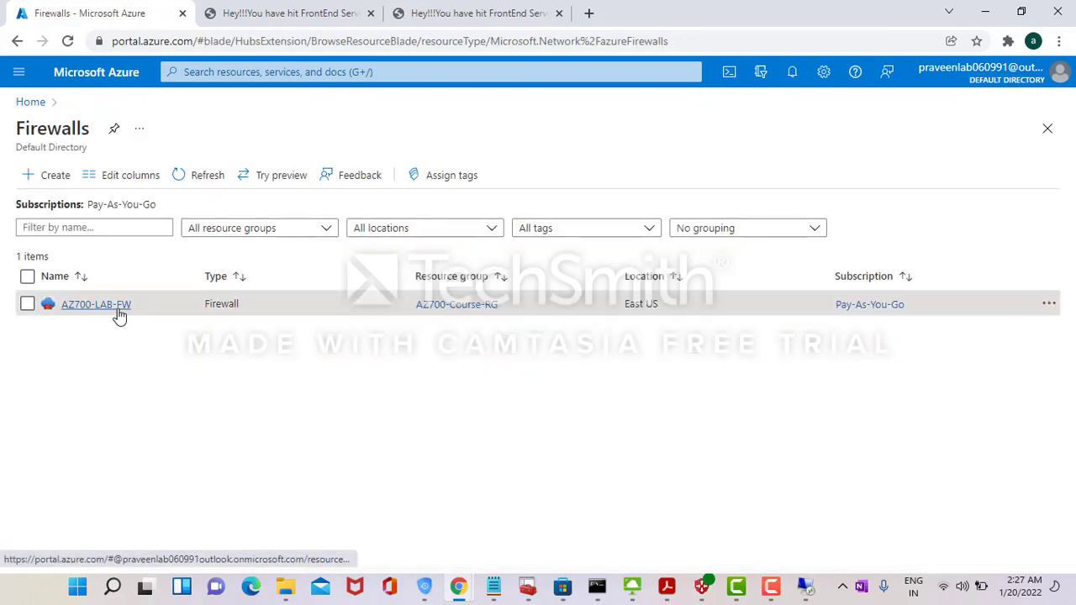
click(119, 311)
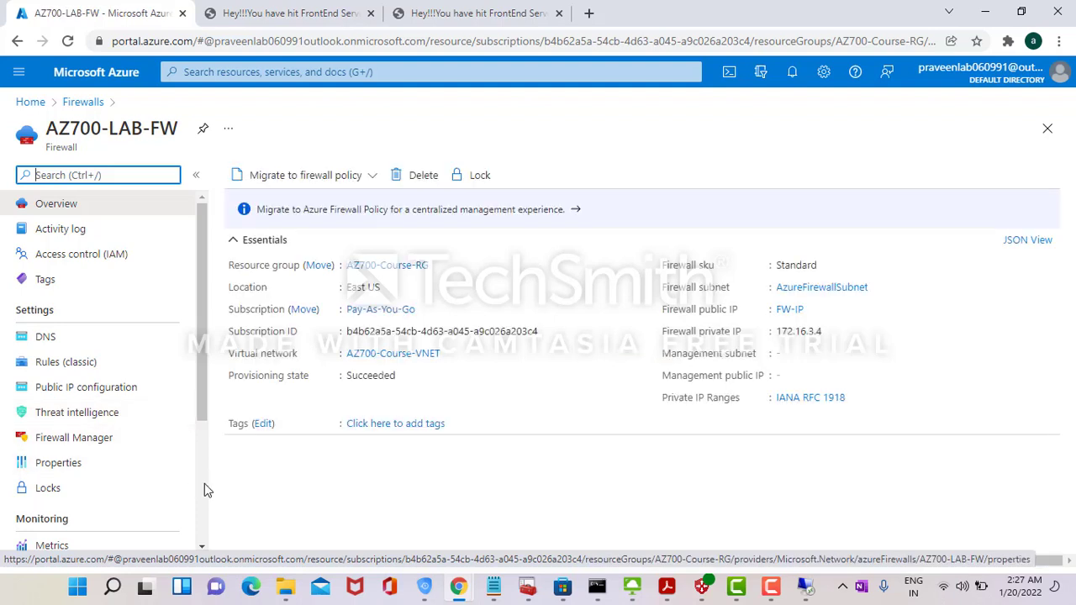
scroll(204, 484, down, 3)
- Follow the firewall's diagnostic settings to the analyticsworkspace Logs and search its queries
click(84, 377)
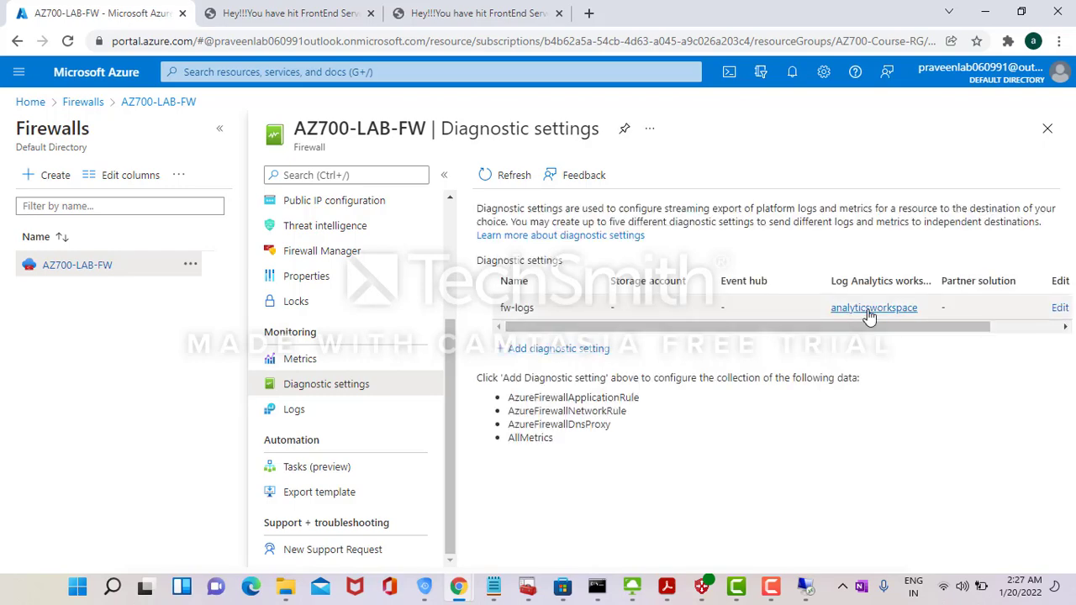
click(871, 312)
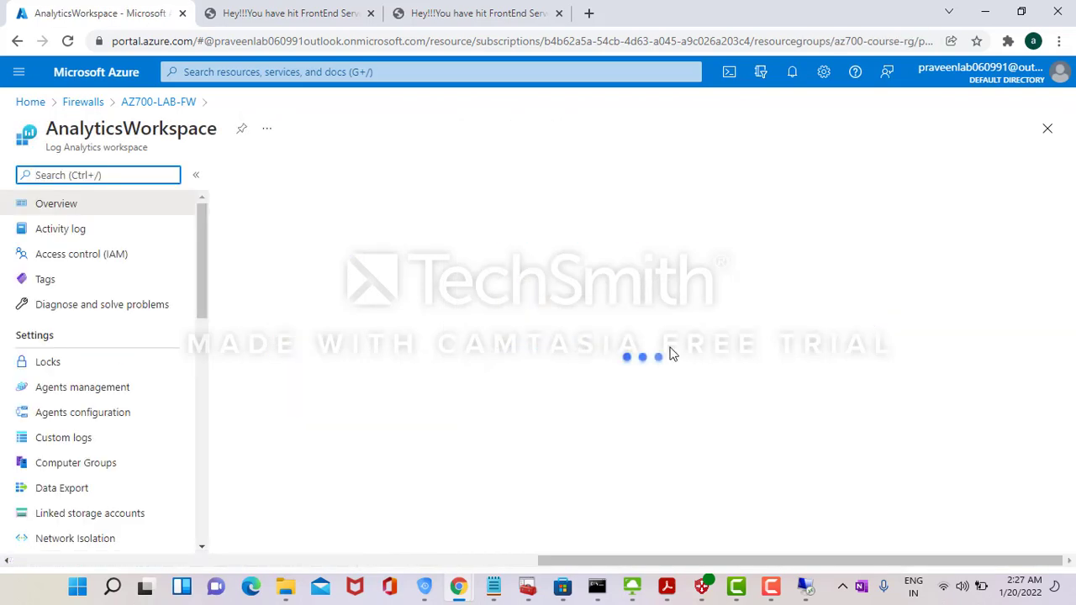
scroll(200, 502, down, 4)
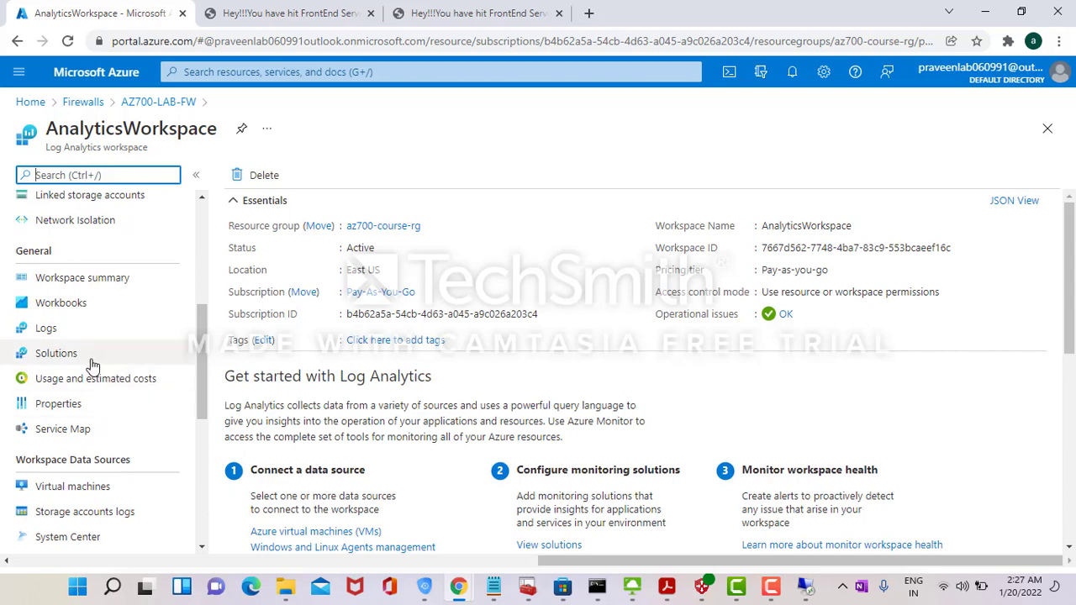
click(75, 335)
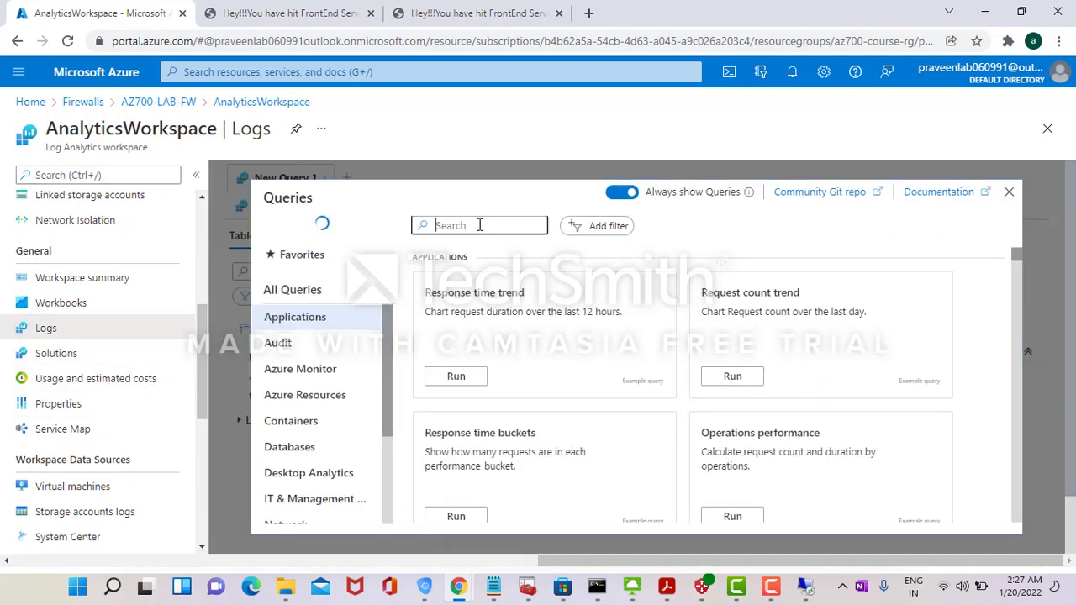
text(all)
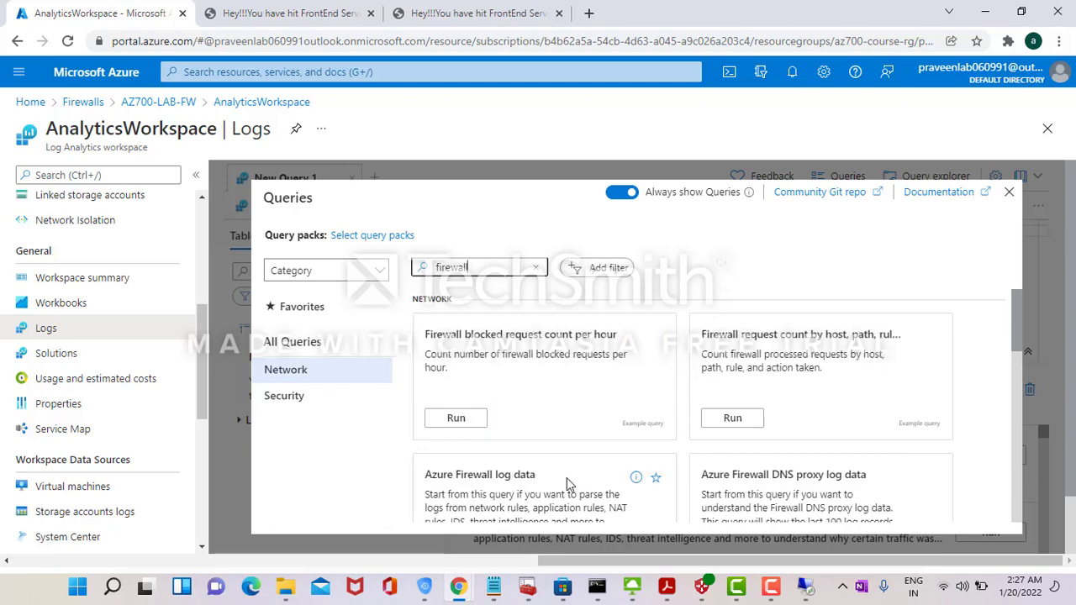
- Run the Azure Firewall log data query and inspect allowed TCP from 172.16.4.4 to 172.16.1.5
click(566, 477)
scroll(1017, 513, down, 3)
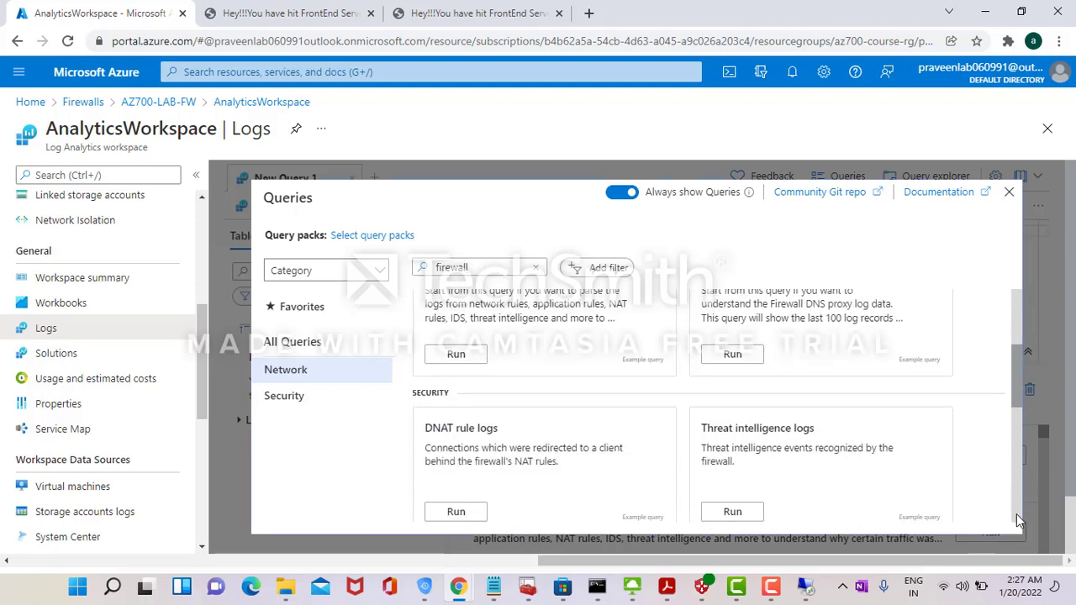
click(455, 354)
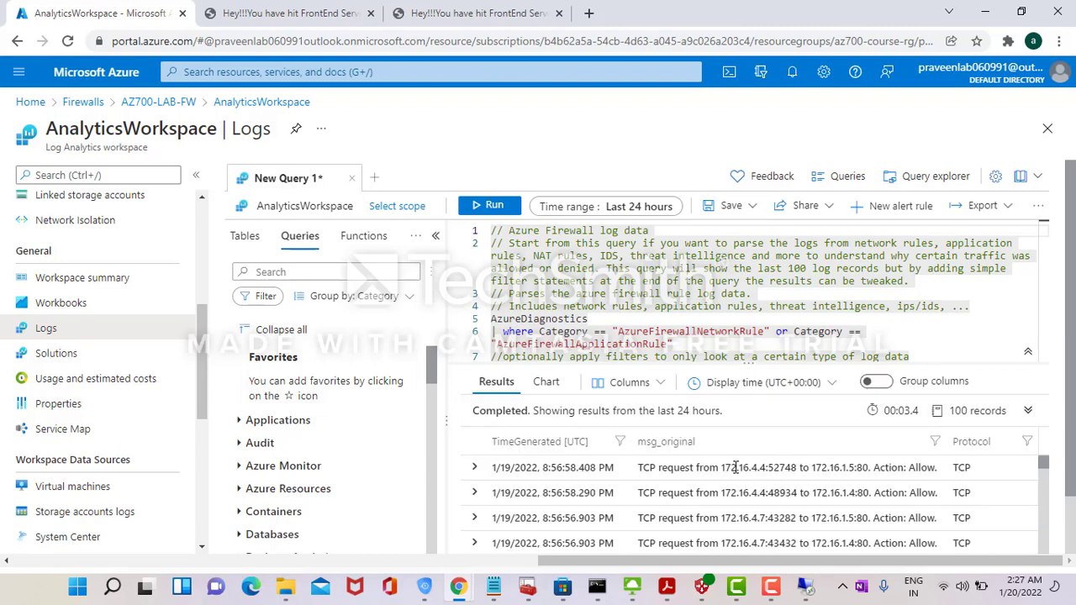
double_click(736, 467)
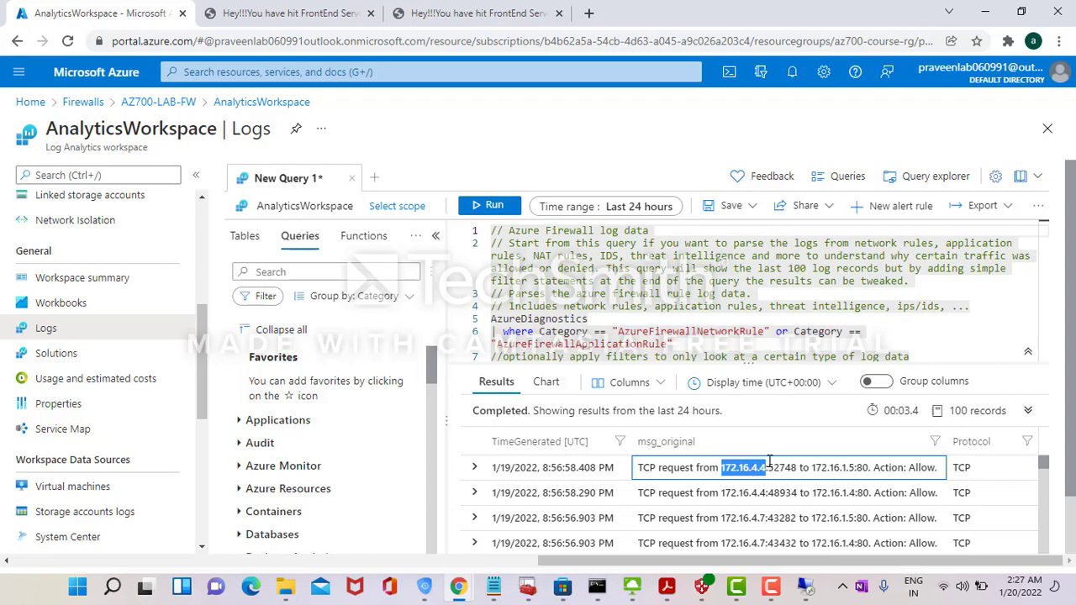
double_click(824, 467)
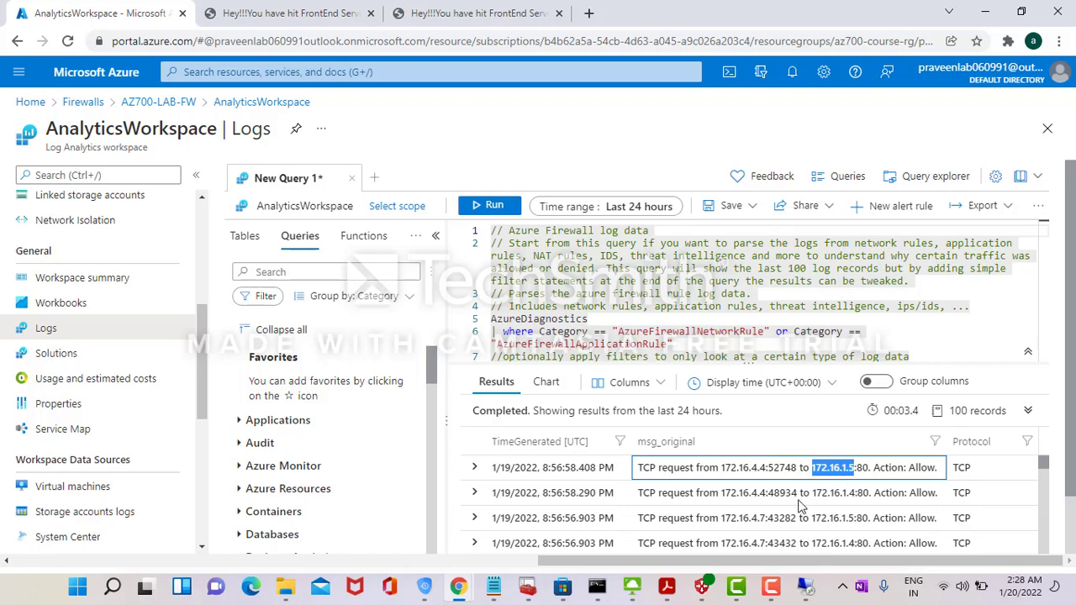
double_click(755, 494)
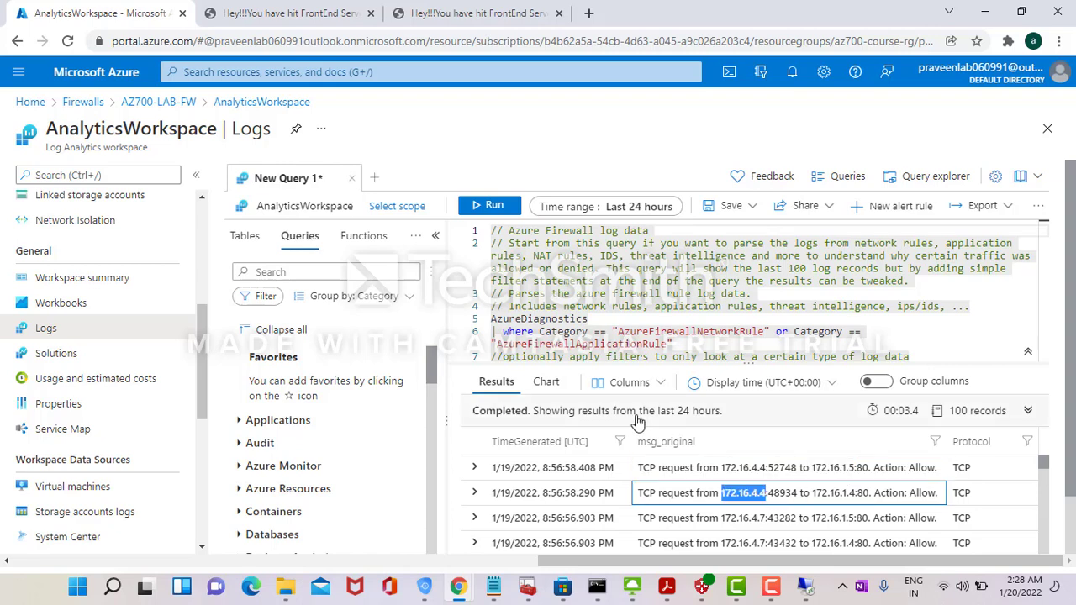
click(33, 103)
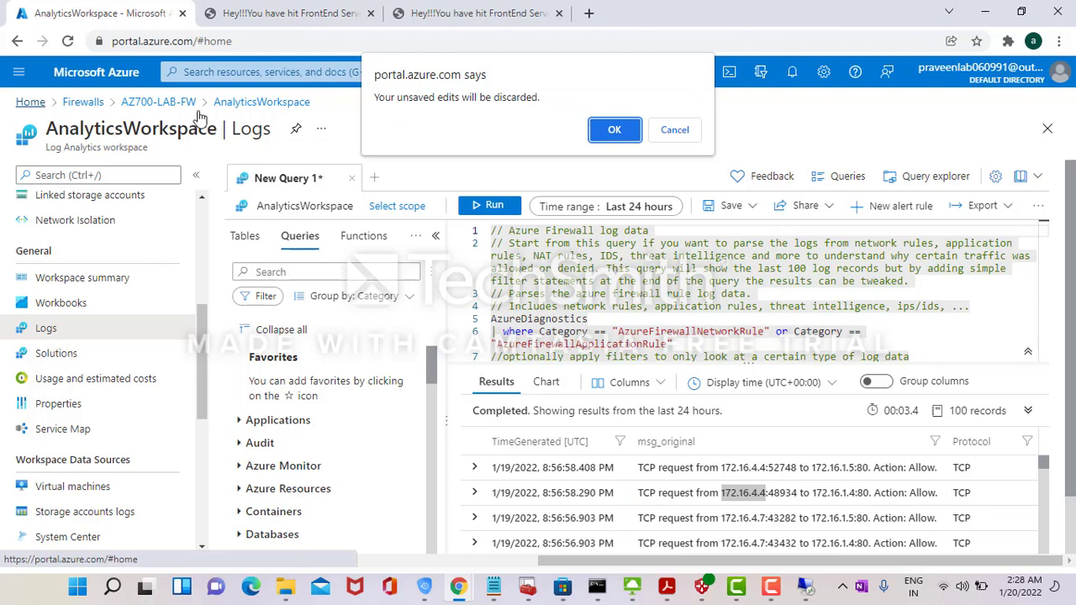
- Discard query edits and review appgw-to-fw-route: 172.16.1.0/24 via 172.16.3.4, associated with AppGWsubnet
click(613, 132)
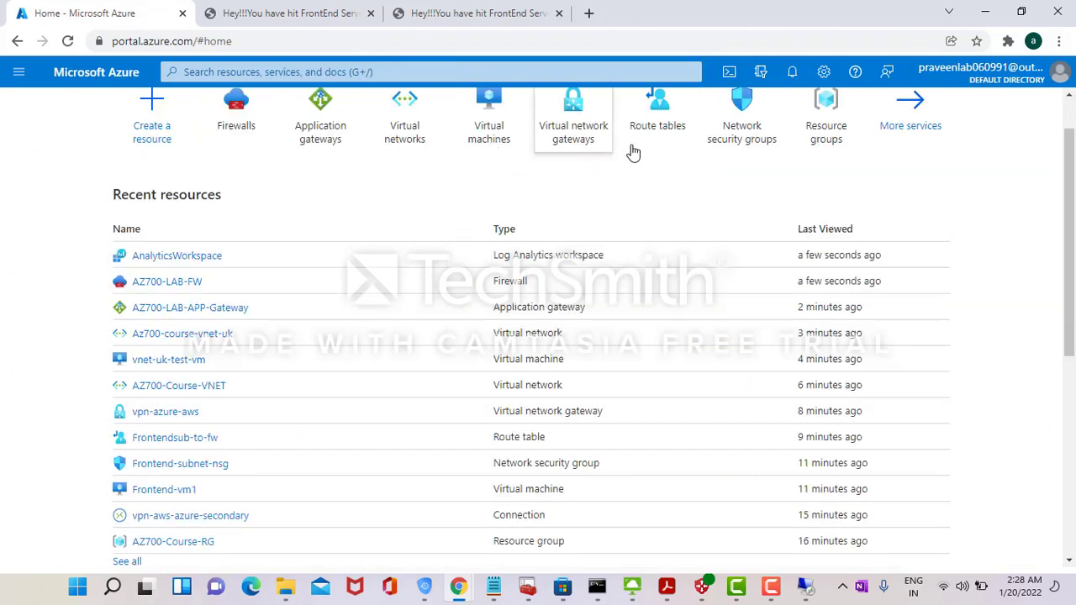
click(679, 155)
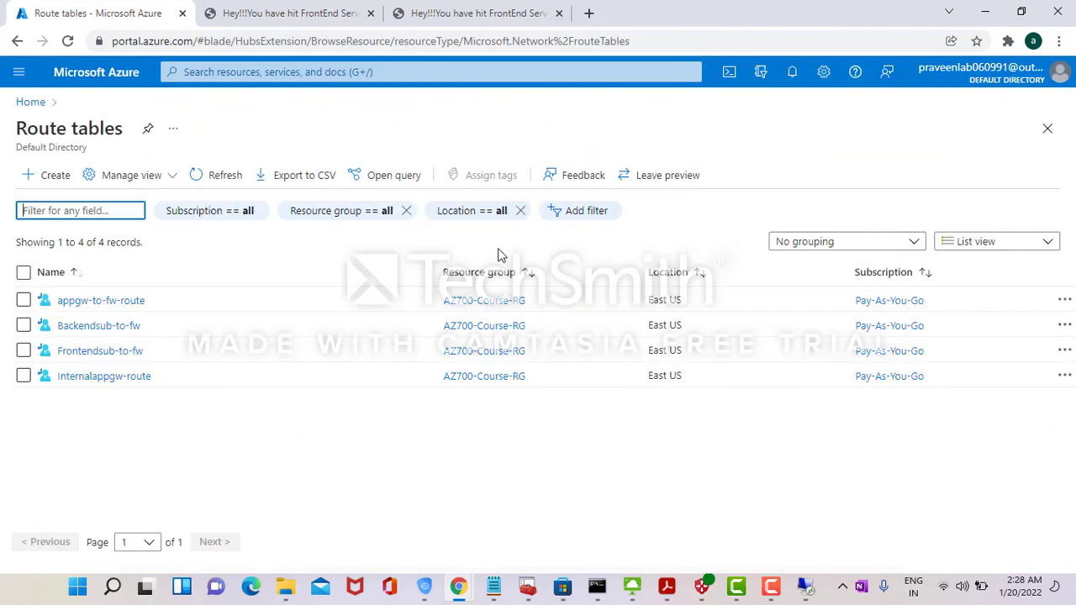
click(109, 308)
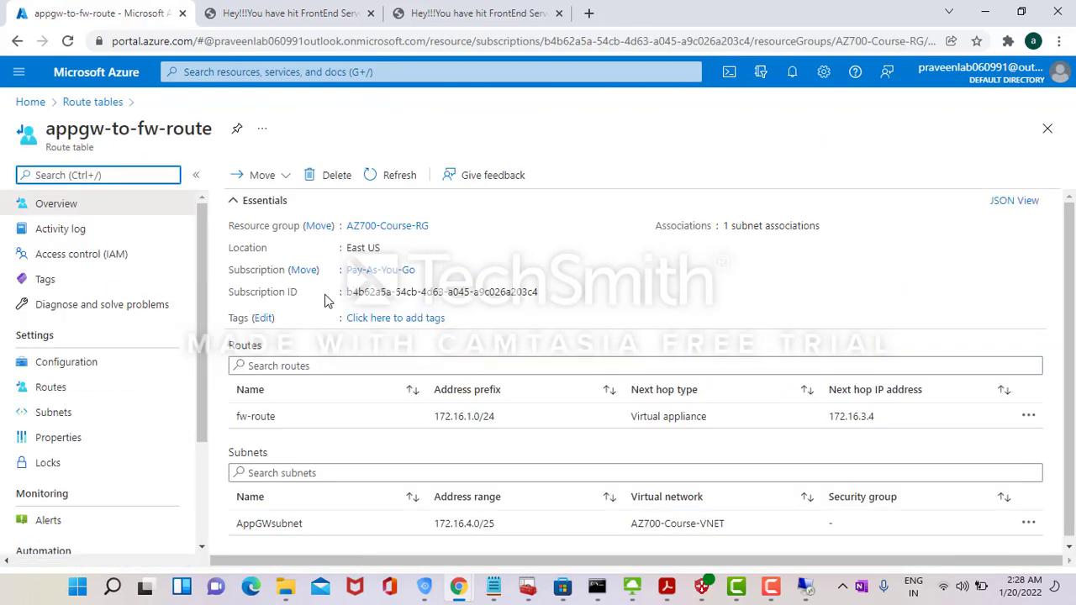
click(107, 386)
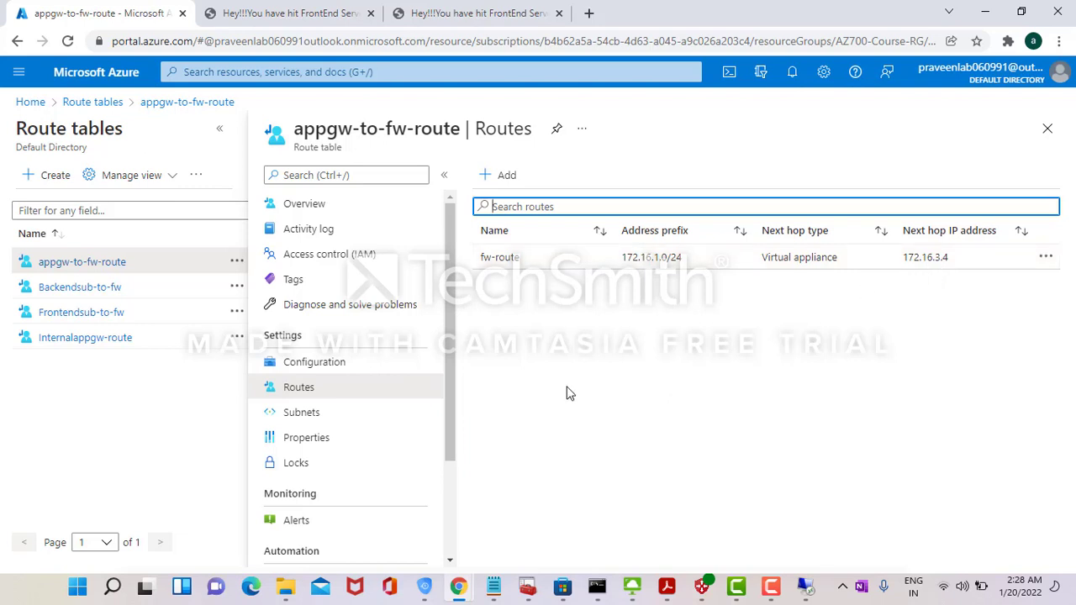
click(328, 418)
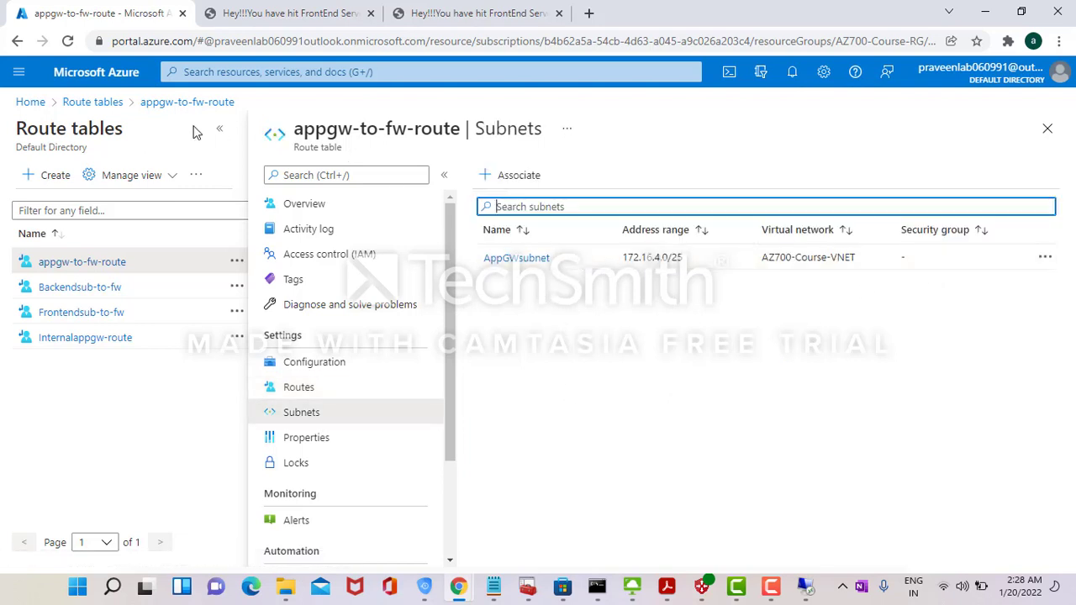
click(30, 103)
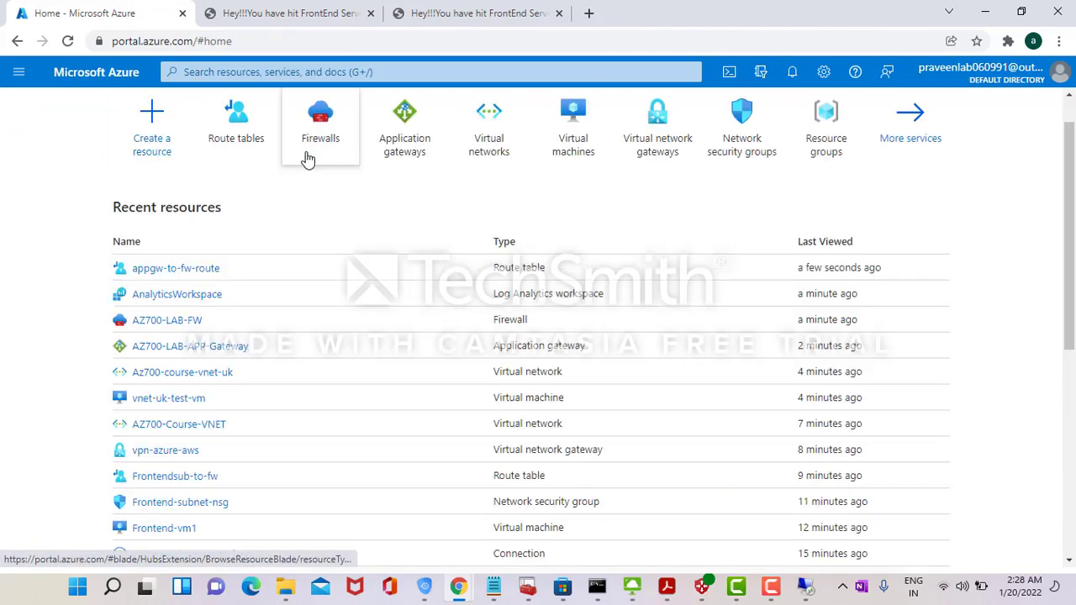
- Load Internal-app-gw's private IP 172.16.4.150 in a new tab, reaching FrontEnd Server-1
click(404, 155)
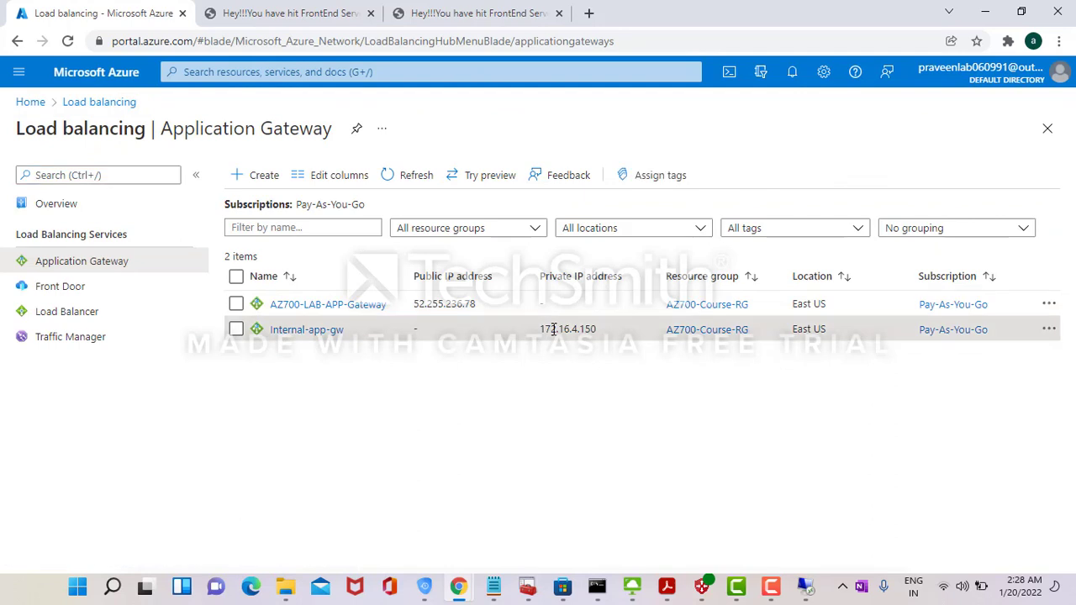
double_click(554, 329)
key(ctrl+c)
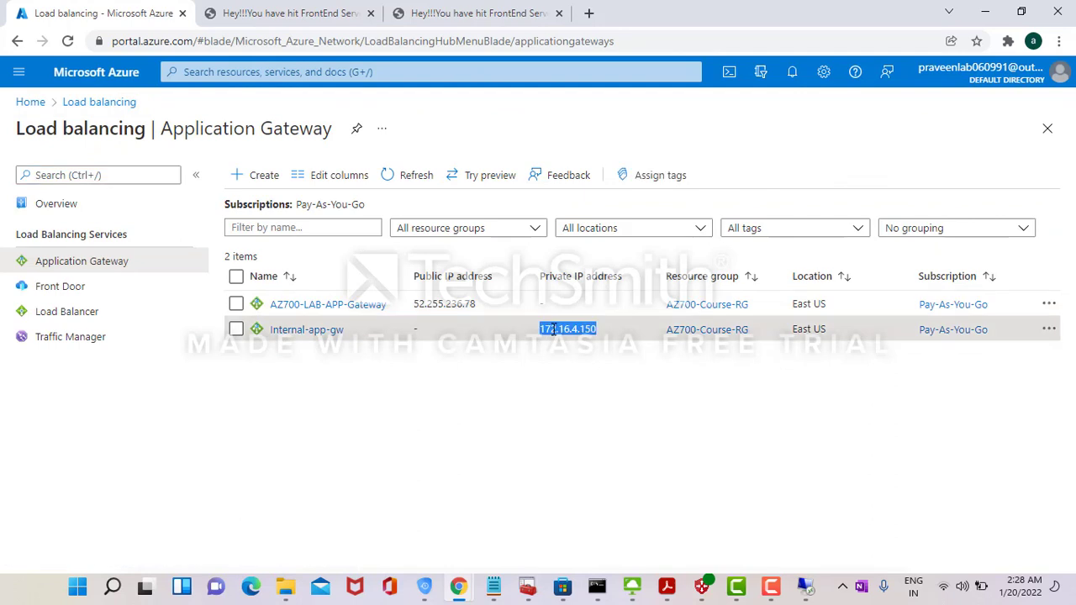
click(589, 12)
key(ctrl+v)
key(Return)
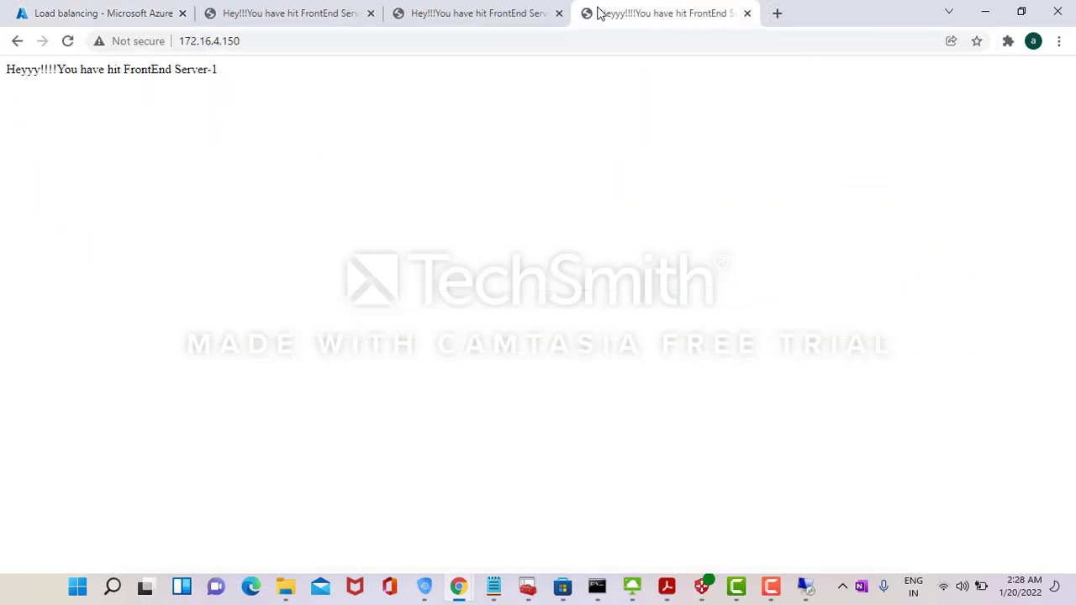
click(122, 11)
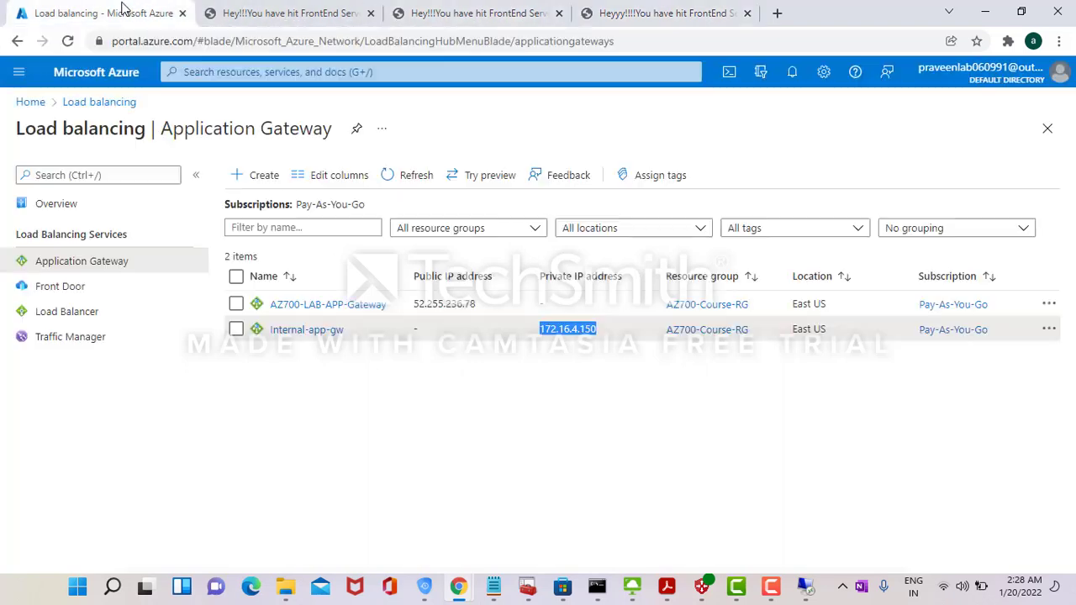
- Review Internal-app-gw's Internal-backend-pool with two targets and its default-rule
click(307, 331)
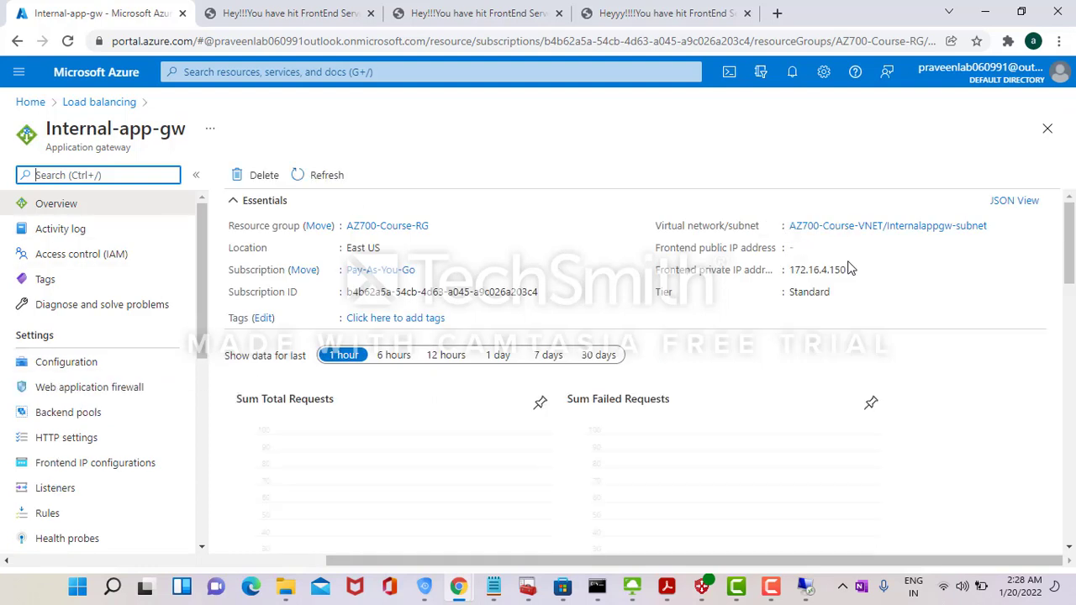
click(141, 414)
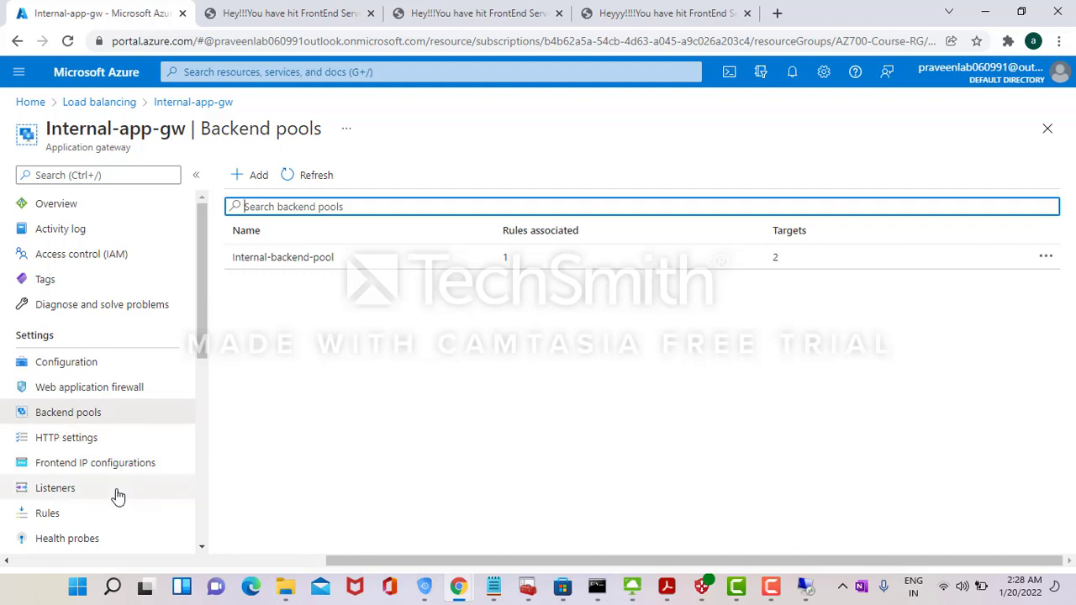
click(94, 512)
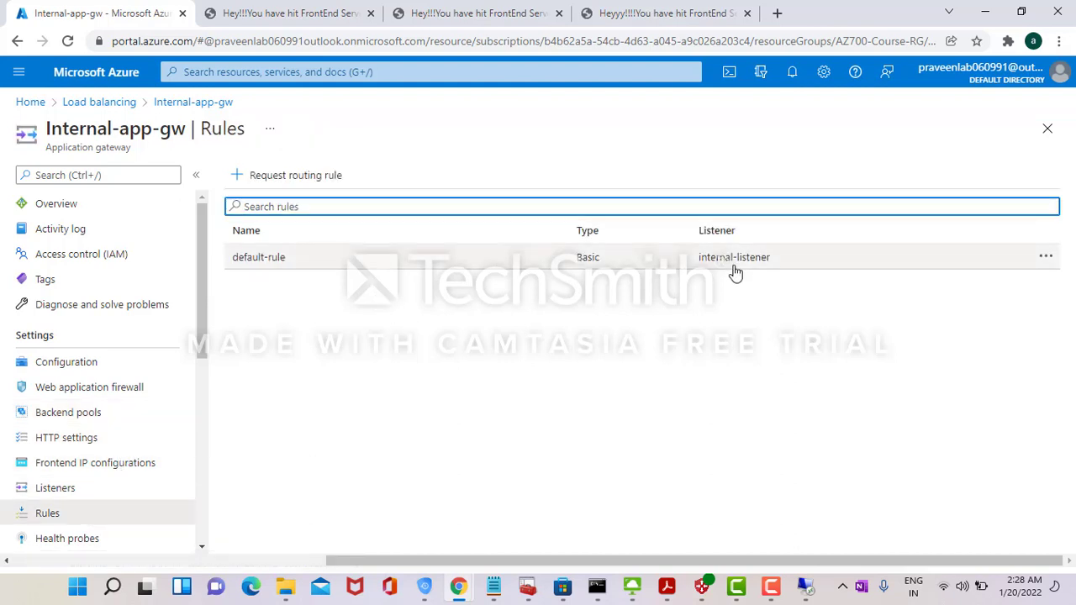
click(39, 101)
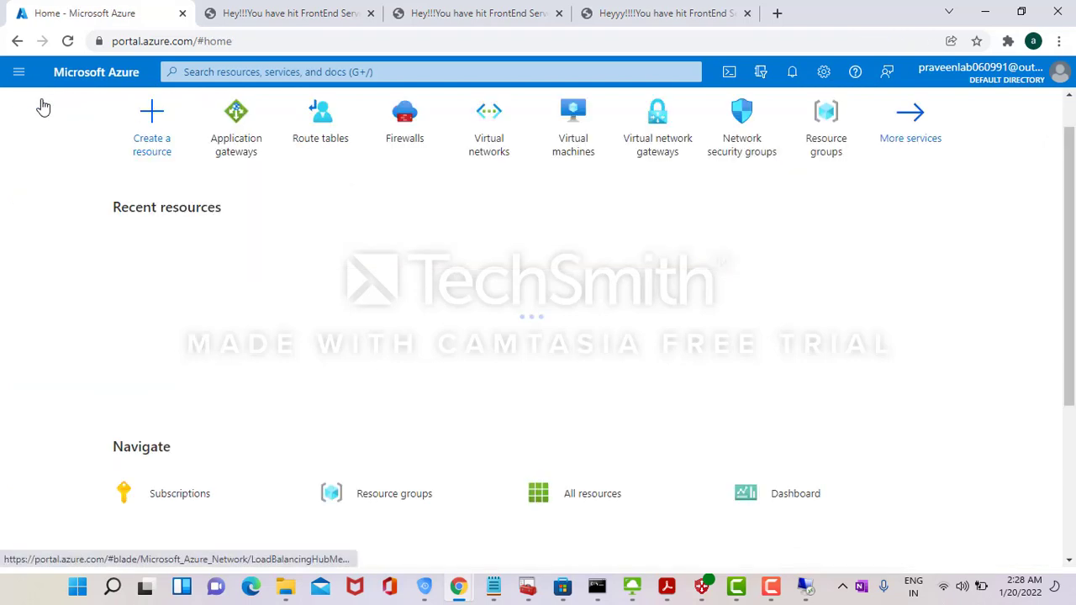
- Open the az700-internal-lb load balancer's frontend IP configuration
key(alt+Tab)
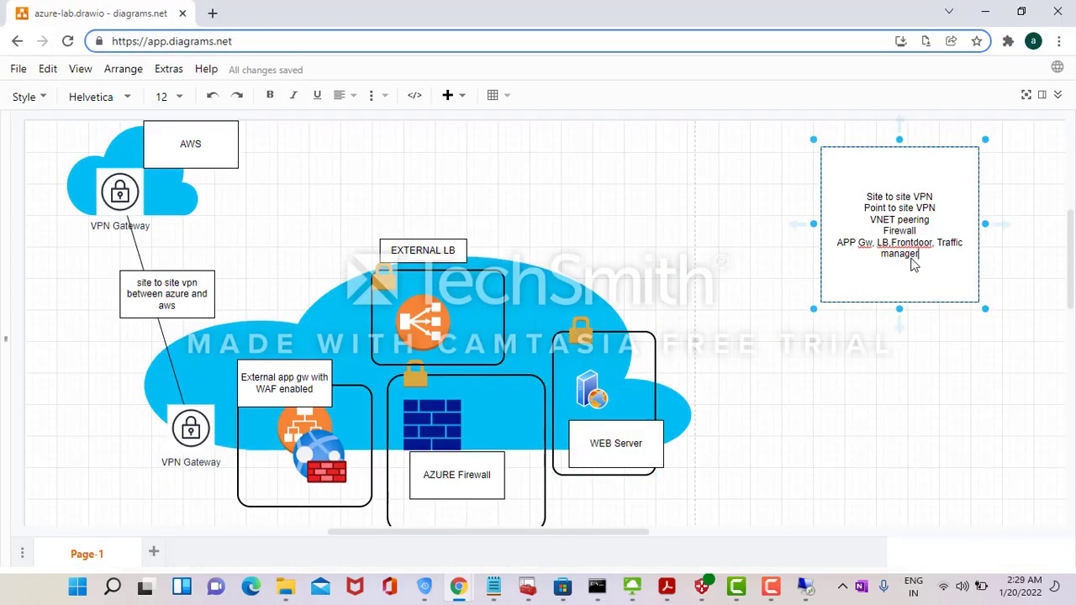
key(alt+Tab)
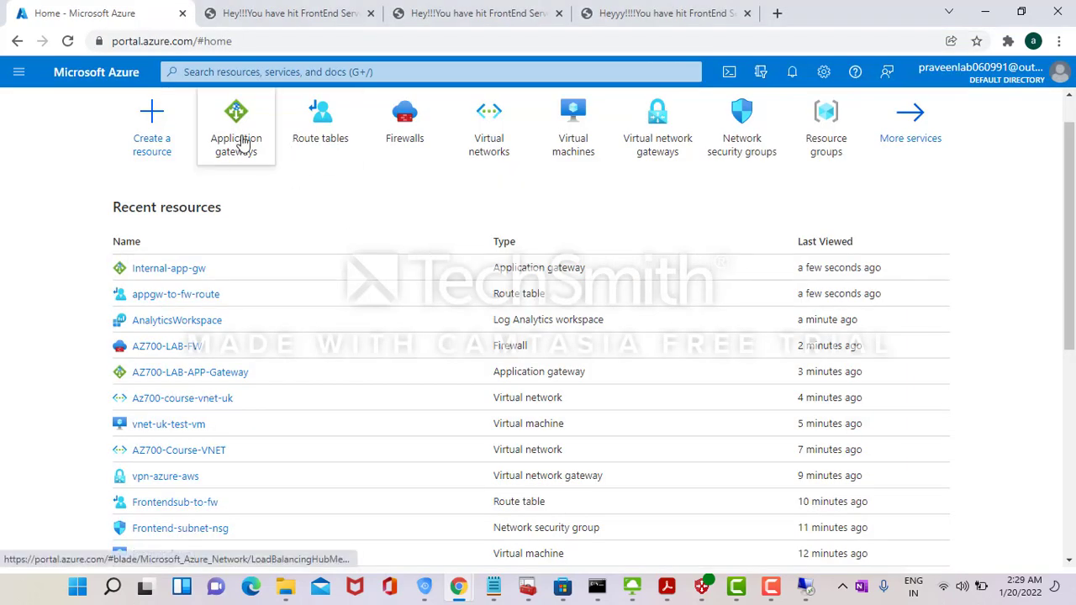
click(240, 141)
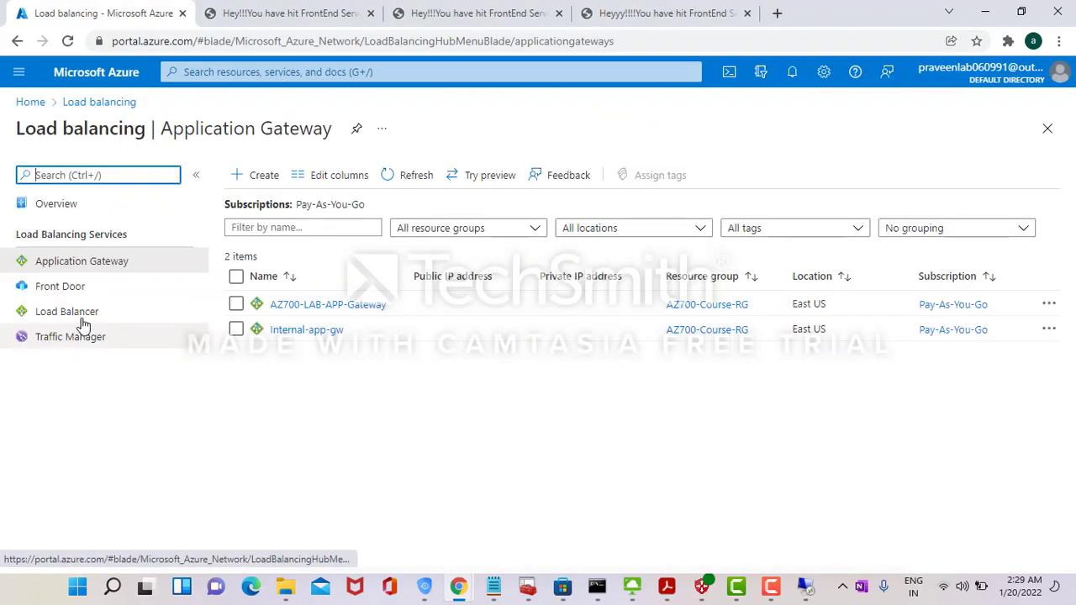
click(83, 319)
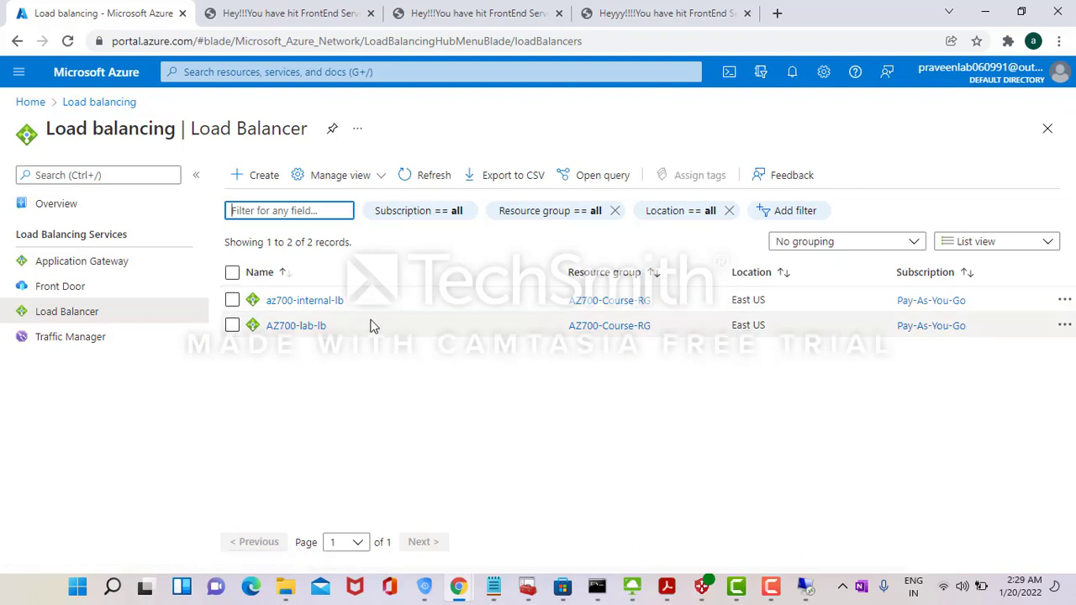
click(334, 301)
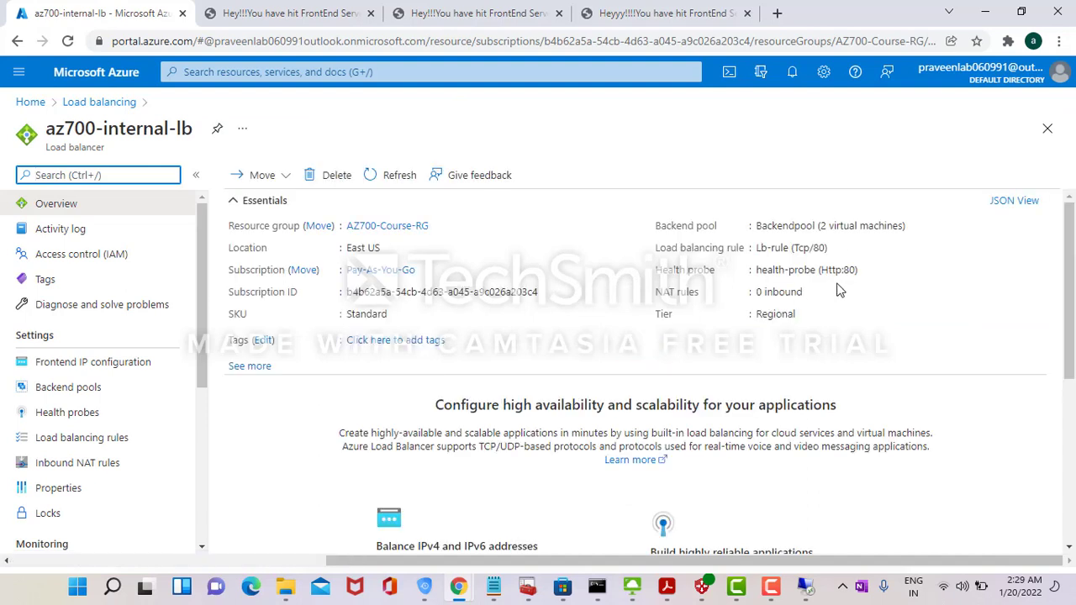
click(106, 365)
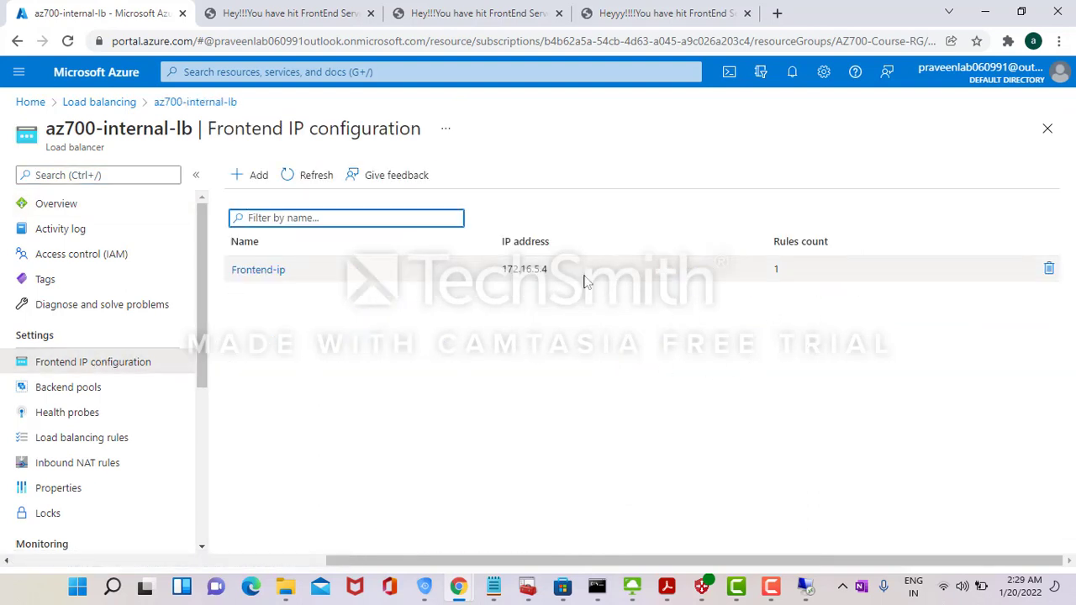
- Load frontend IP 172.16.5.4 in a new tab, reaching FrontEnd Server-2
double_click(534, 271)
key(ctrl+c)
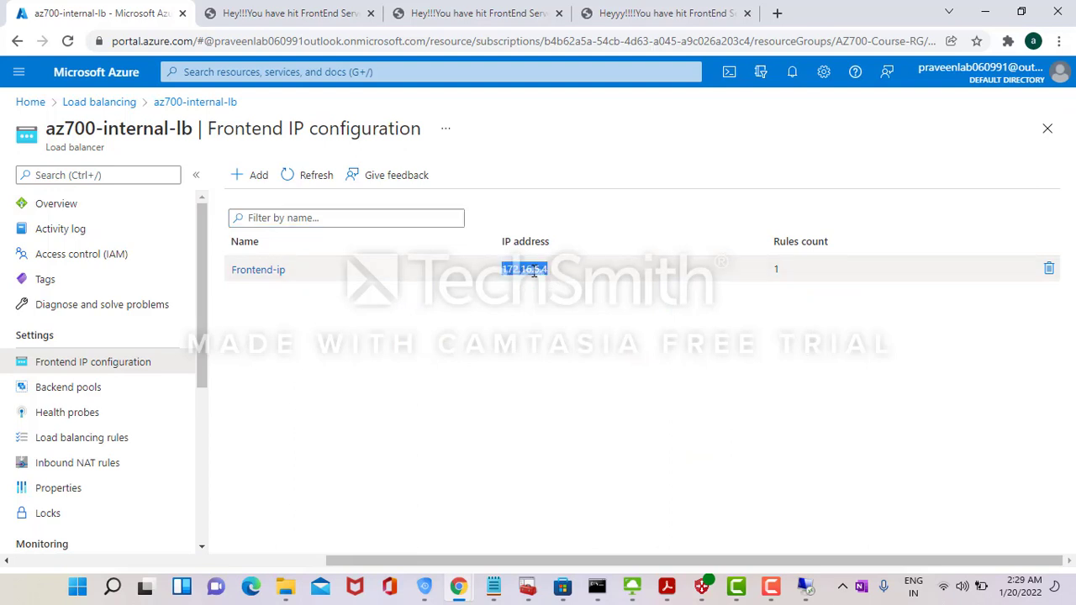
click(779, 10)
key(ctrl+v)
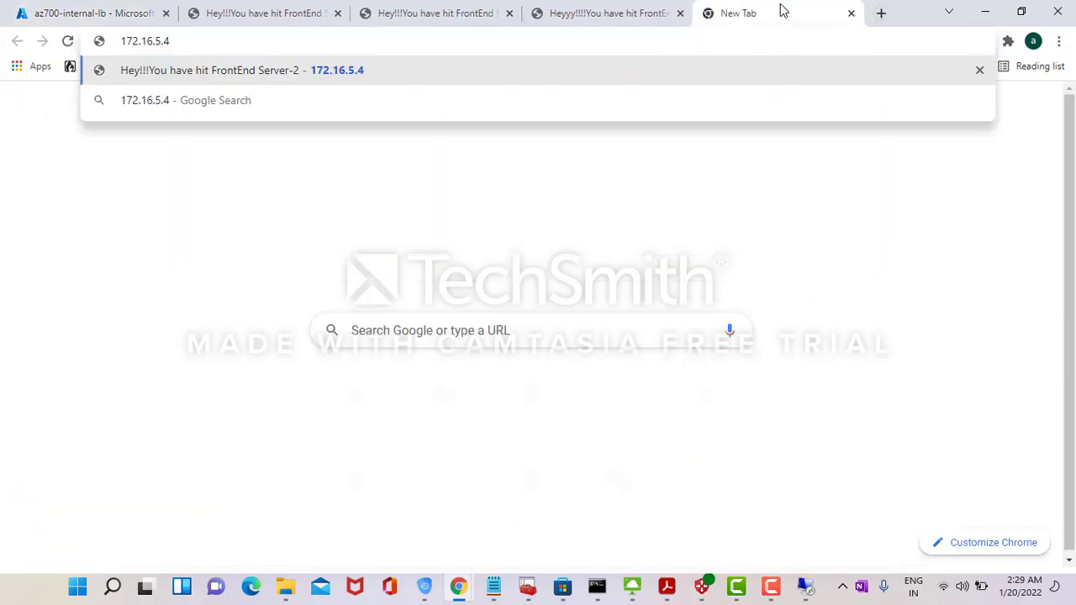
key(Return)
click(90, 11)
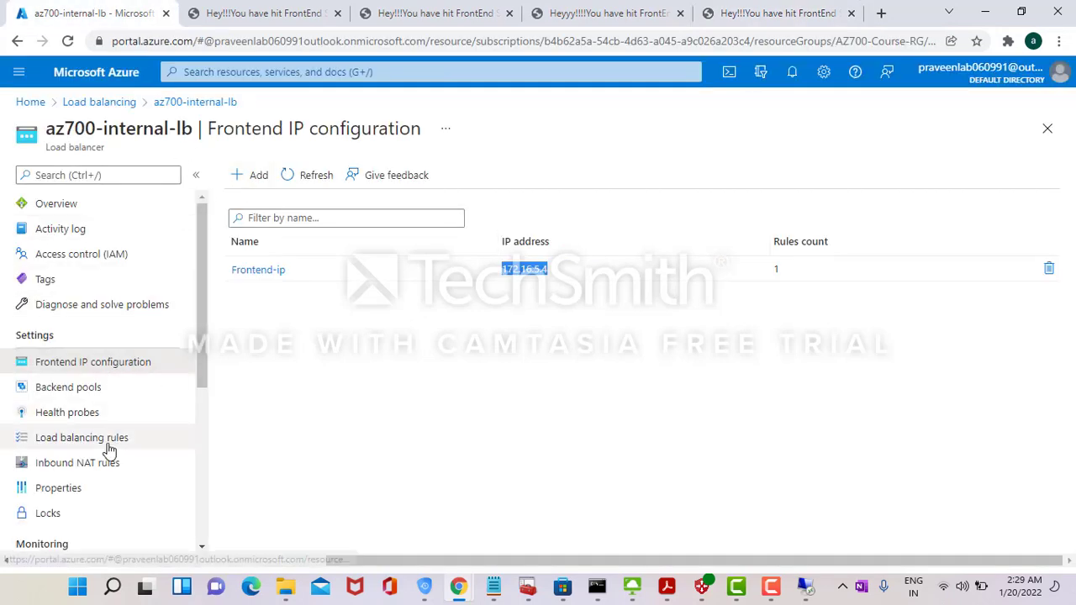
- Check the two running backend VMs and the Lb-rule TCP/80 load balancing rule
click(100, 395)
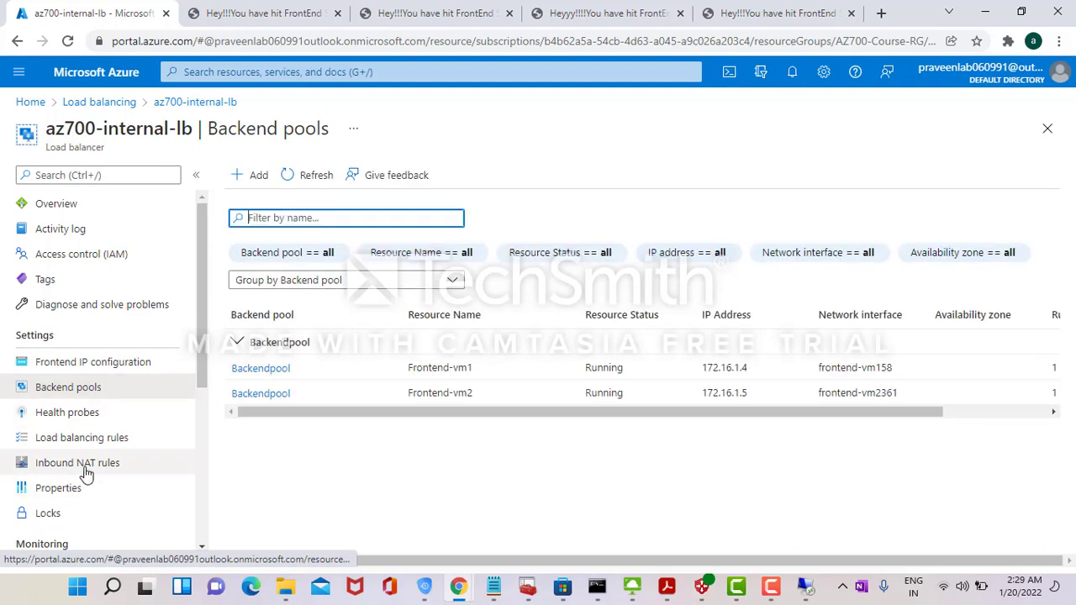
click(88, 471)
click(111, 439)
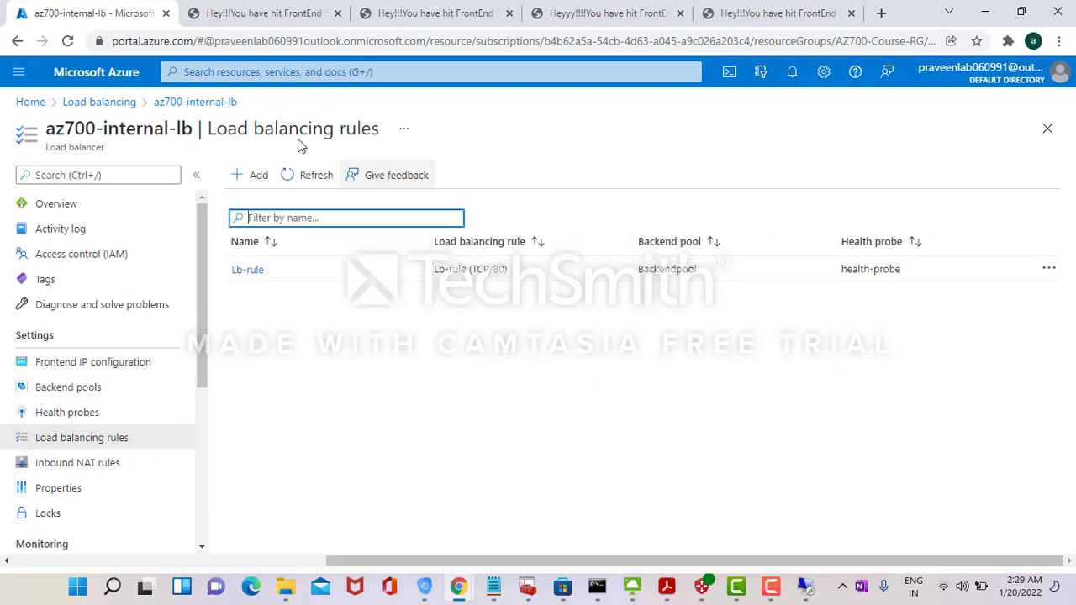
click(75, 102)
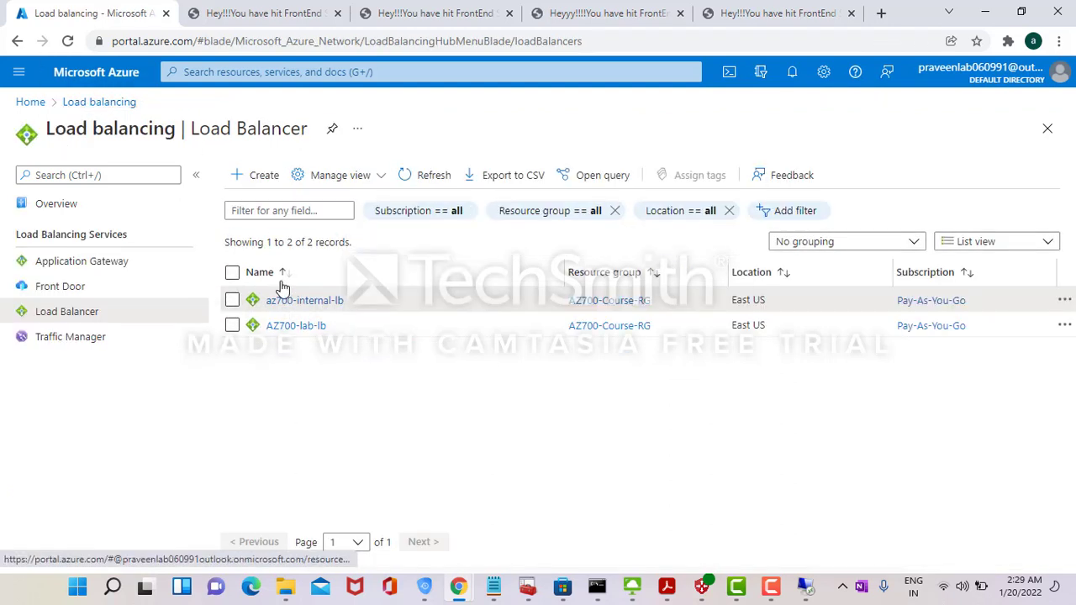
- Copy AZ700-lab-lb's public frontend IP 20.127.20.70 and load it in a new tab
click(296, 328)
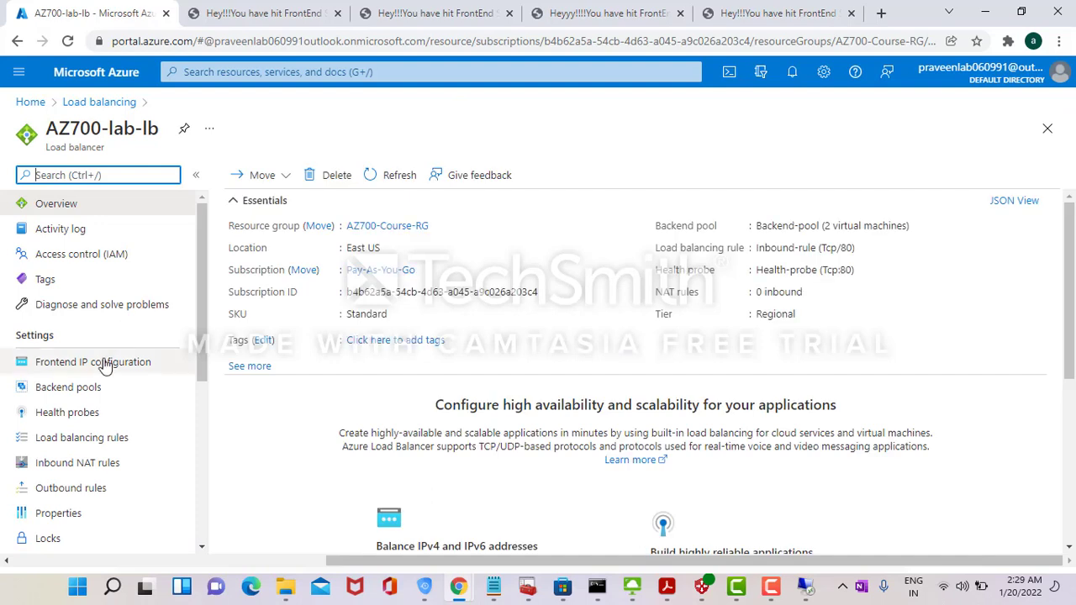
click(105, 363)
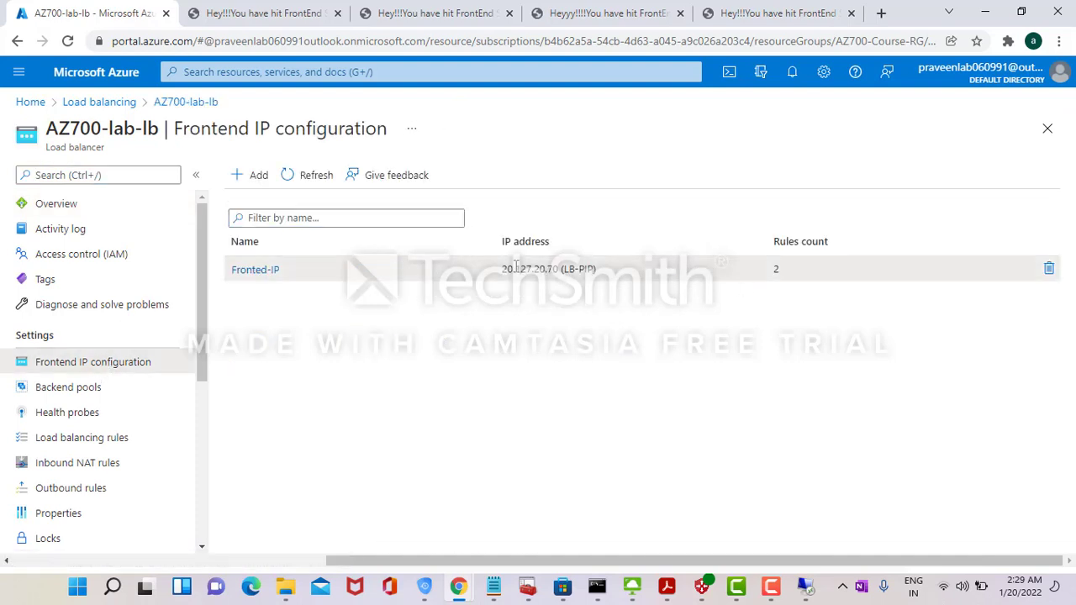
double_click(516, 268)
key(ctrl+c)
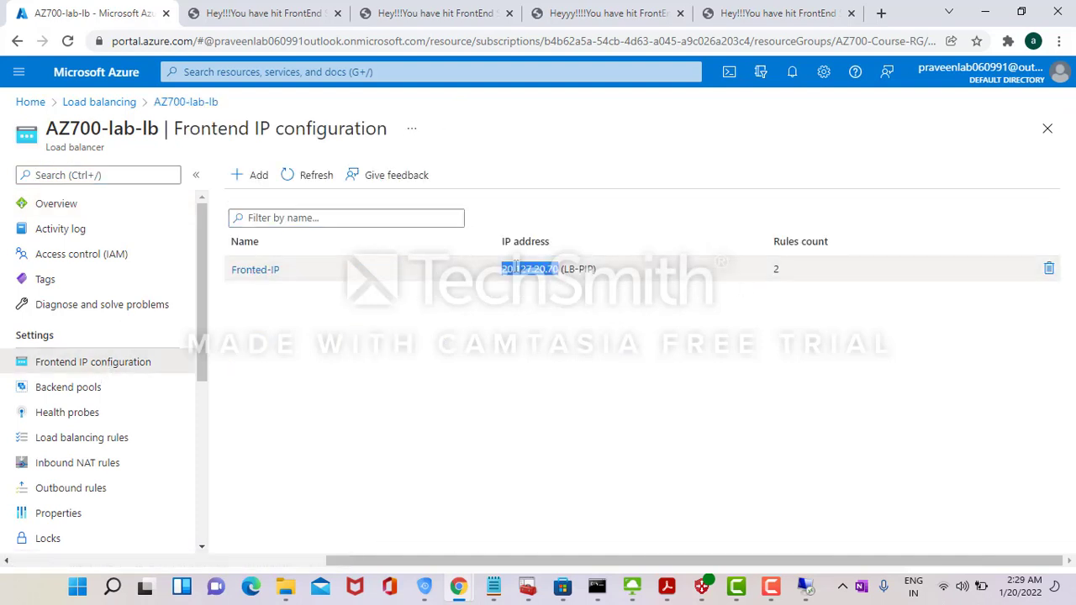
click(883, 12)
key(ctrl+v)
key(Return)
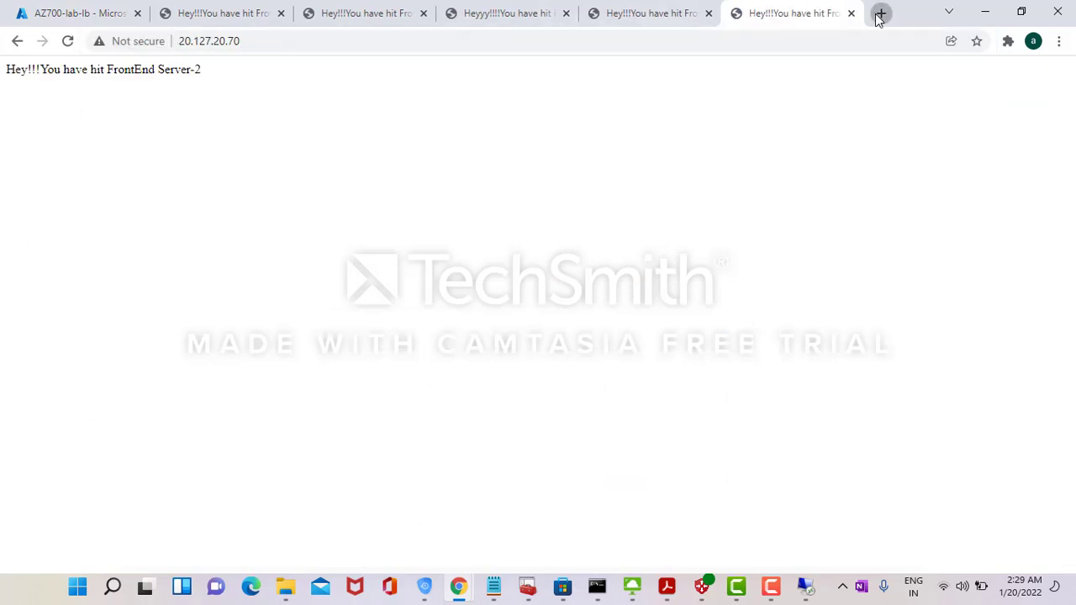
- Reload 20.127.20.70 in two more tabs and an Incognito window, seeing FrontEnd Server-1 too
click(880, 15)
key(ctrl+v)
key(Return)
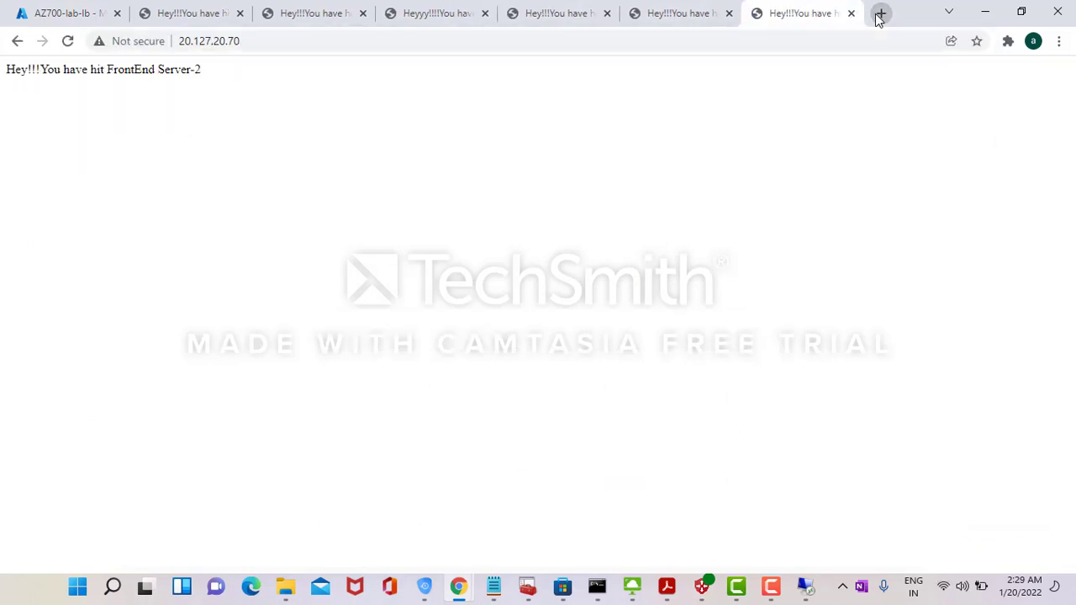
click(880, 14)
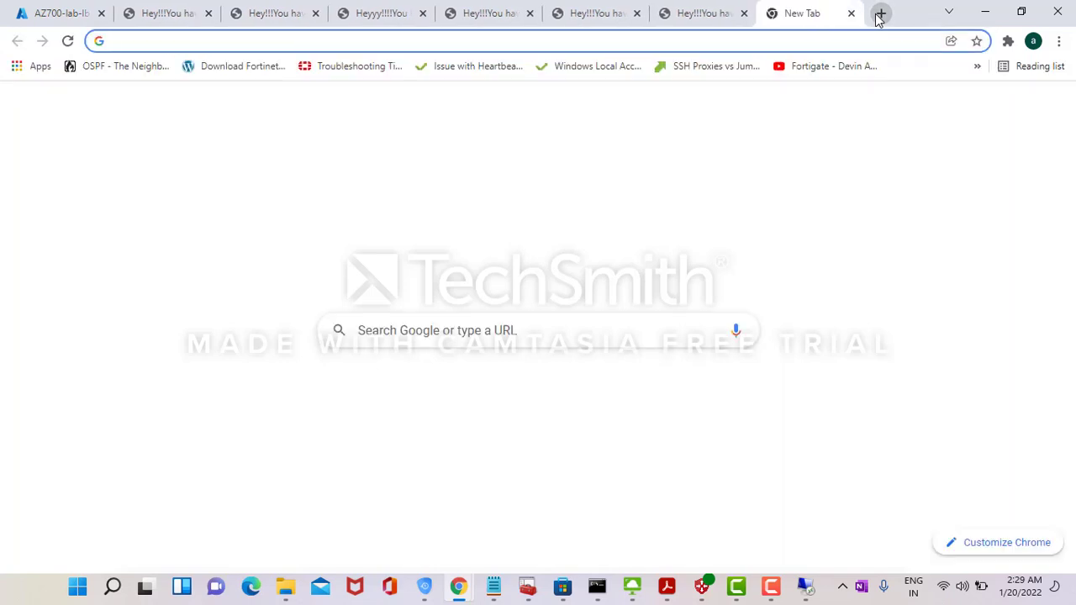
key(ctrl+v)
key(Return)
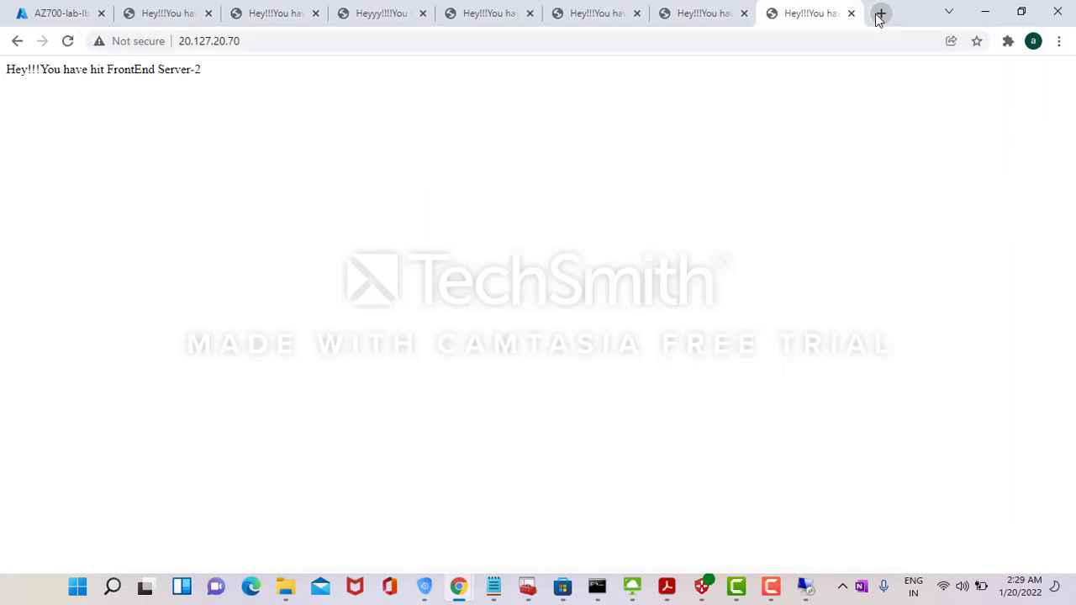
key(ctrl+shift+n)
key(ctrl+v)
key(Return)
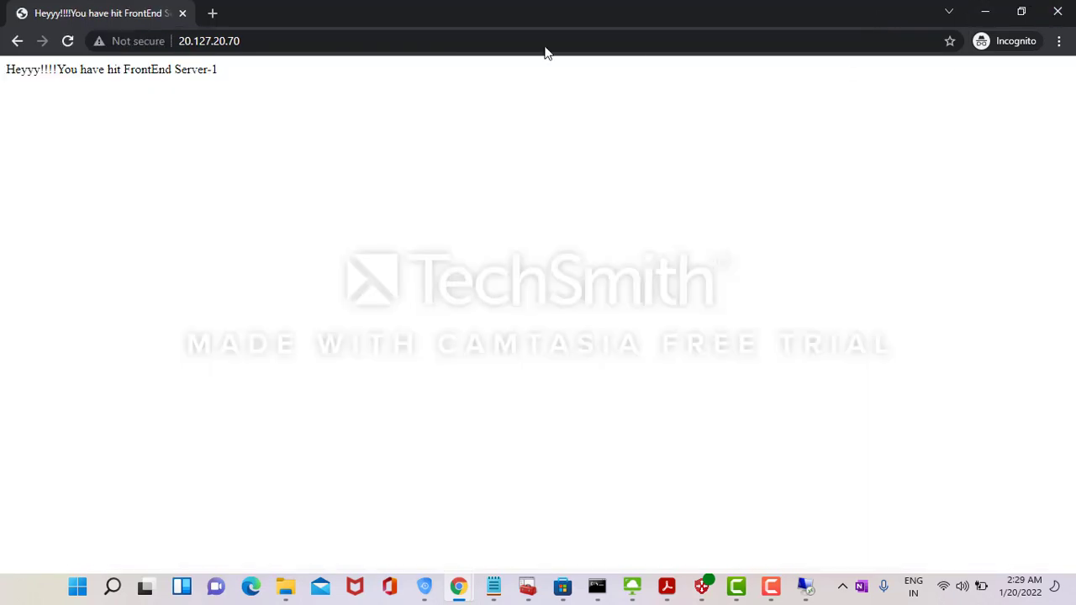
- Close the Incognito window and all extra test tabs, leaving only the portal tab
click(1058, 11)
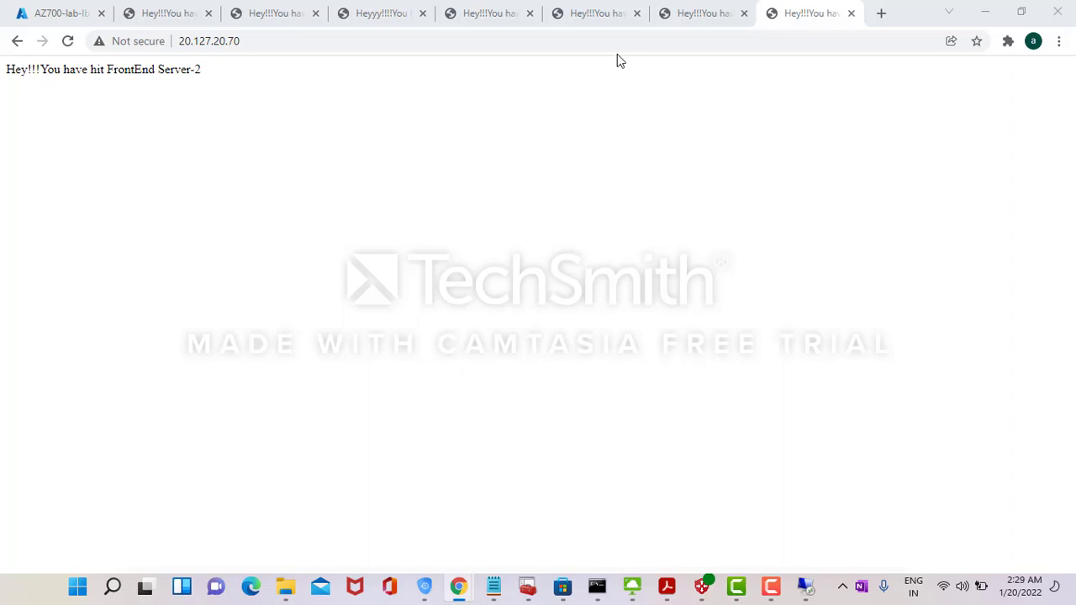
click(424, 15)
click(425, 15)
click(425, 15)
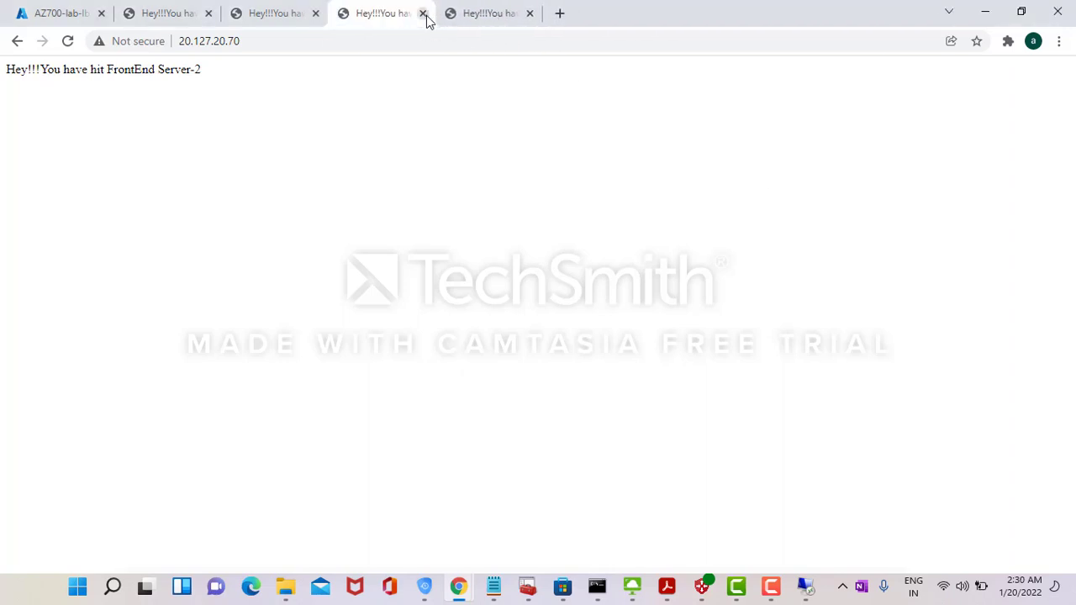
click(425, 15)
click(423, 17)
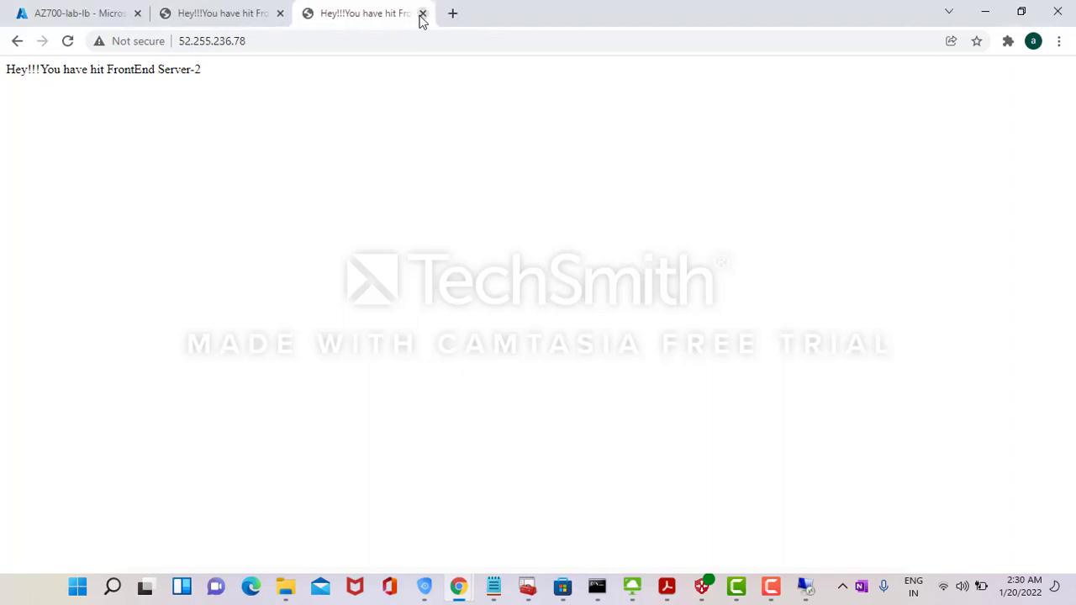
click(423, 15)
click(371, 14)
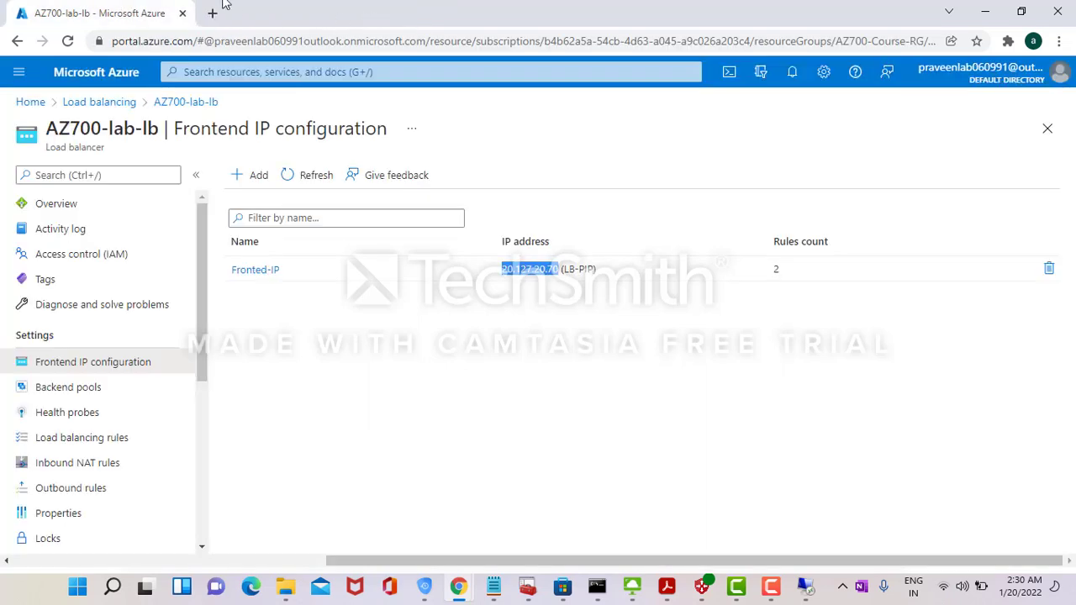
- Copy the az700lab Traffic Manager DNS name and view its Geographic routing, TTL 60, HTTP port 80 configuration
click(34, 102)
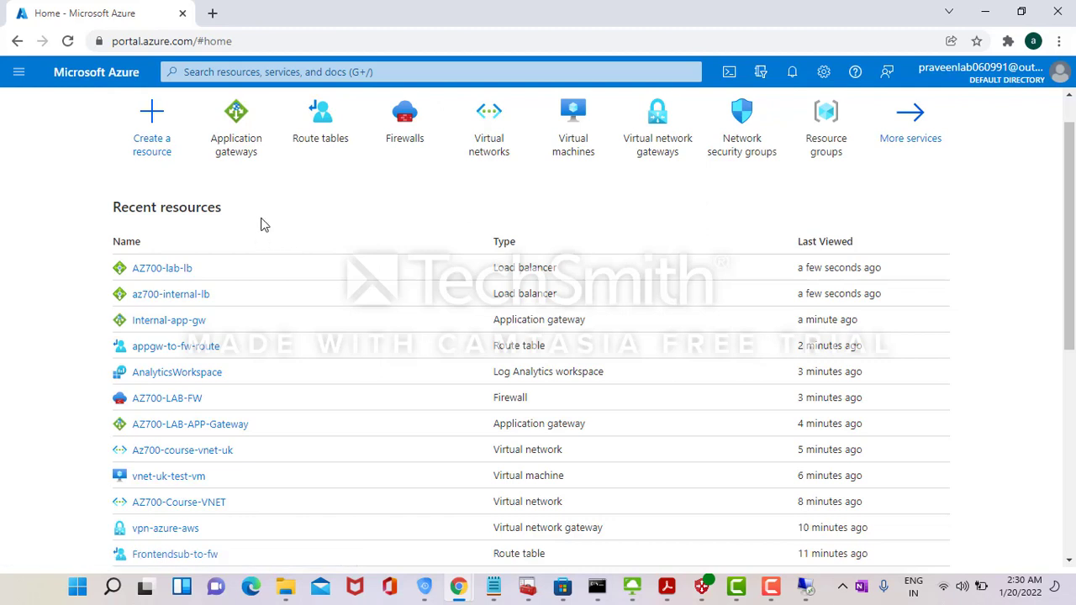
click(250, 137)
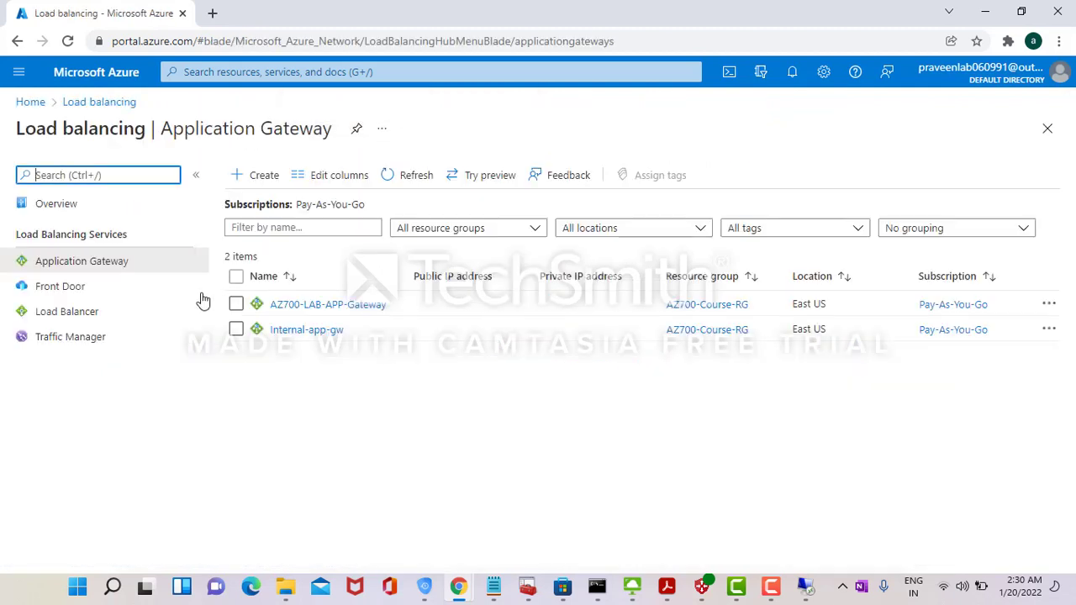
click(82, 335)
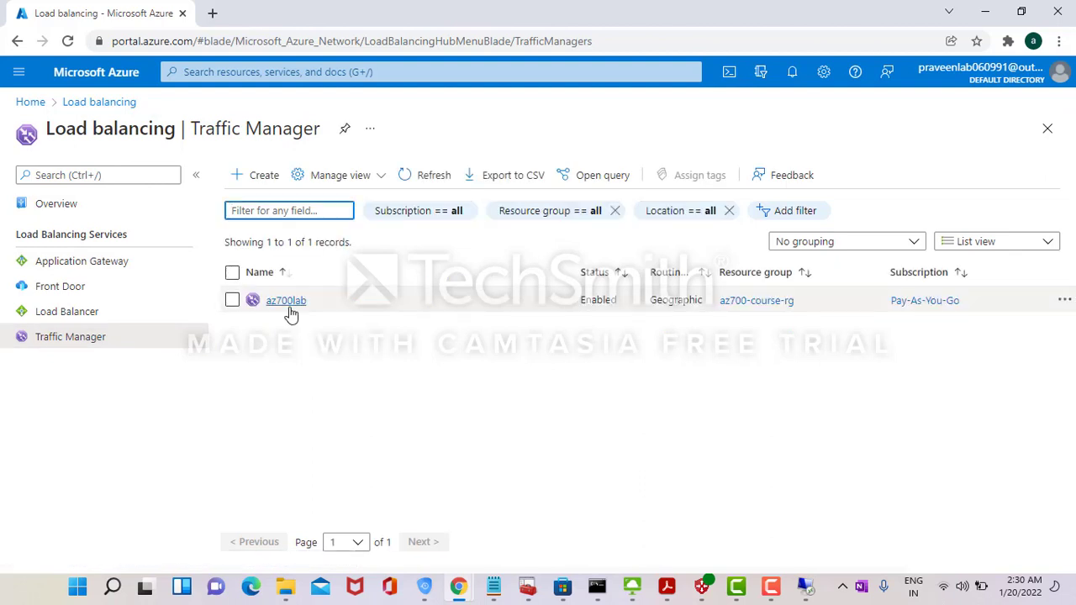
click(286, 302)
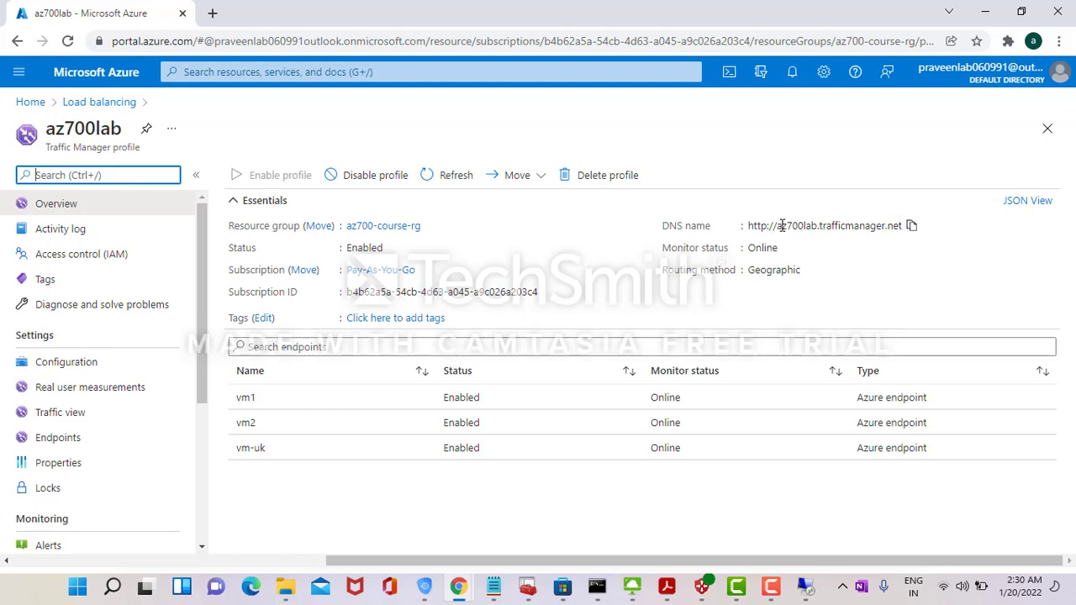
click(911, 226)
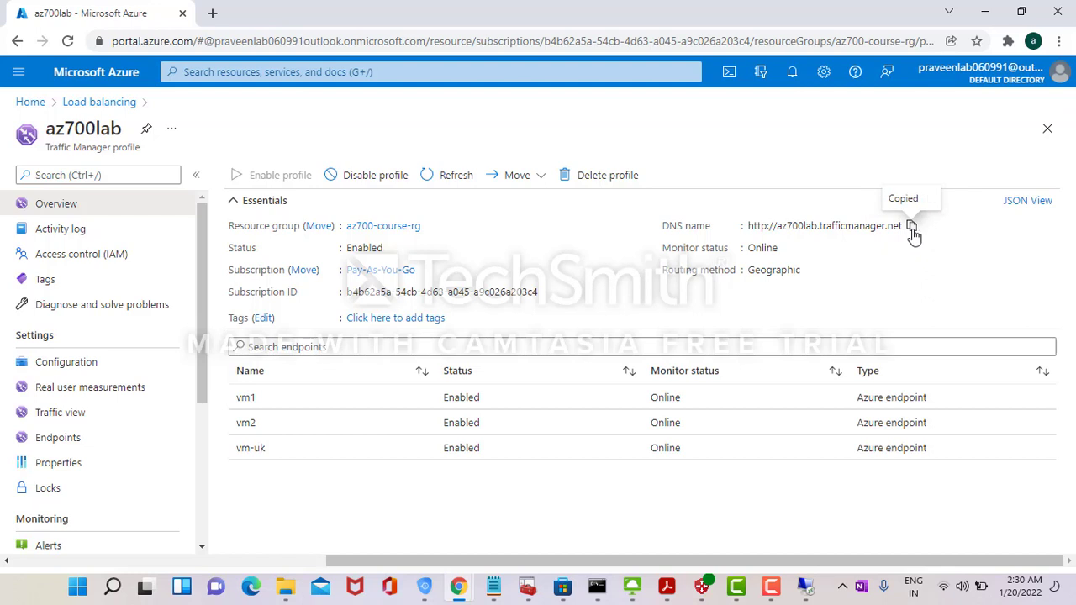
click(69, 441)
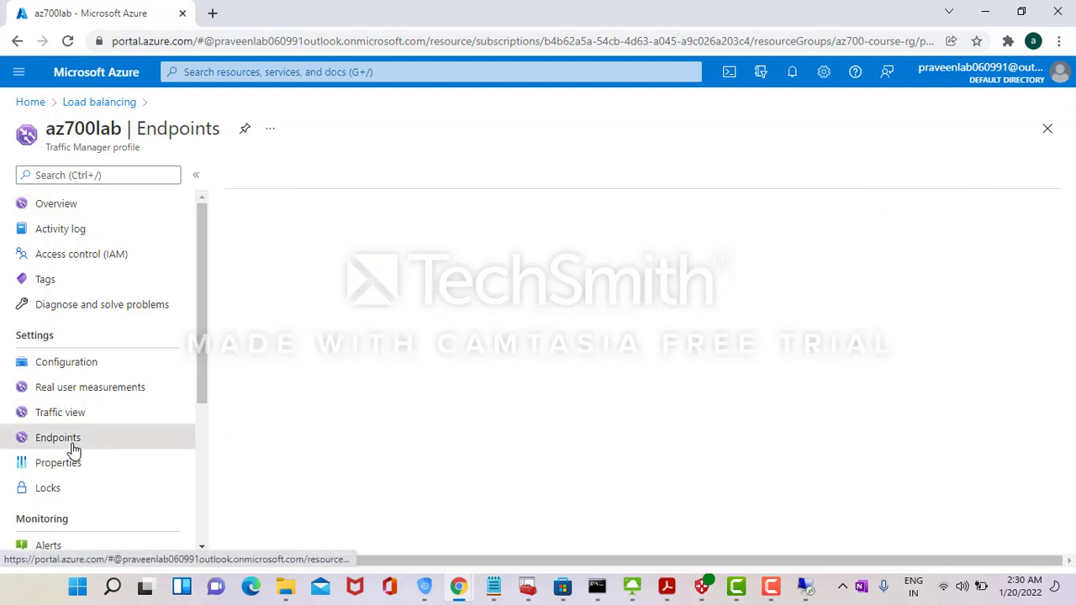
click(118, 370)
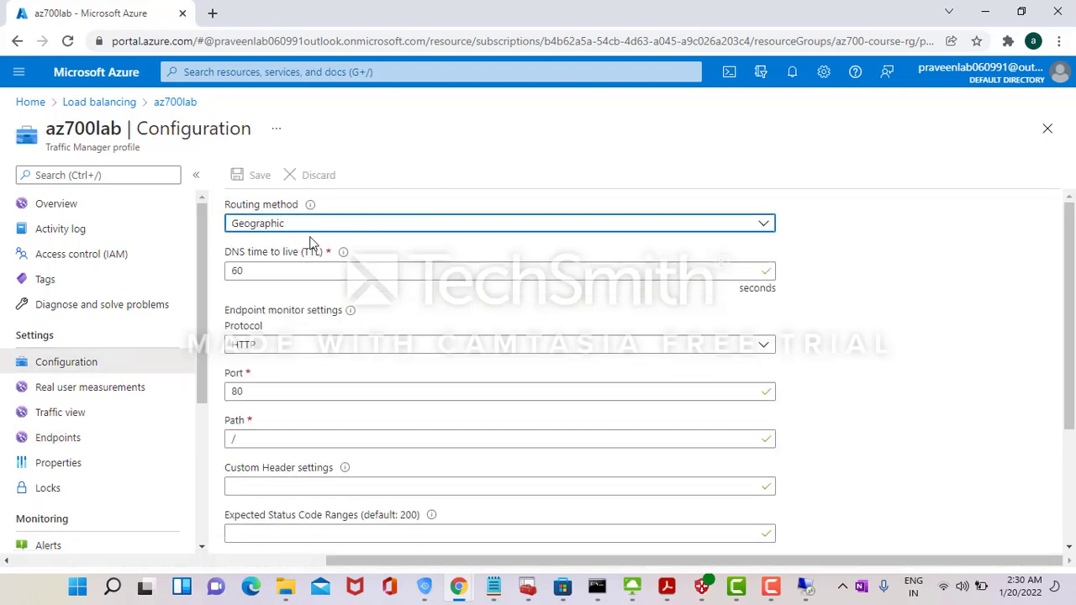
- Load the Traffic Manager DNS name in a new tab, then return to the az700lab overview
click(214, 15)
key(ctrl+v)
key(Return)
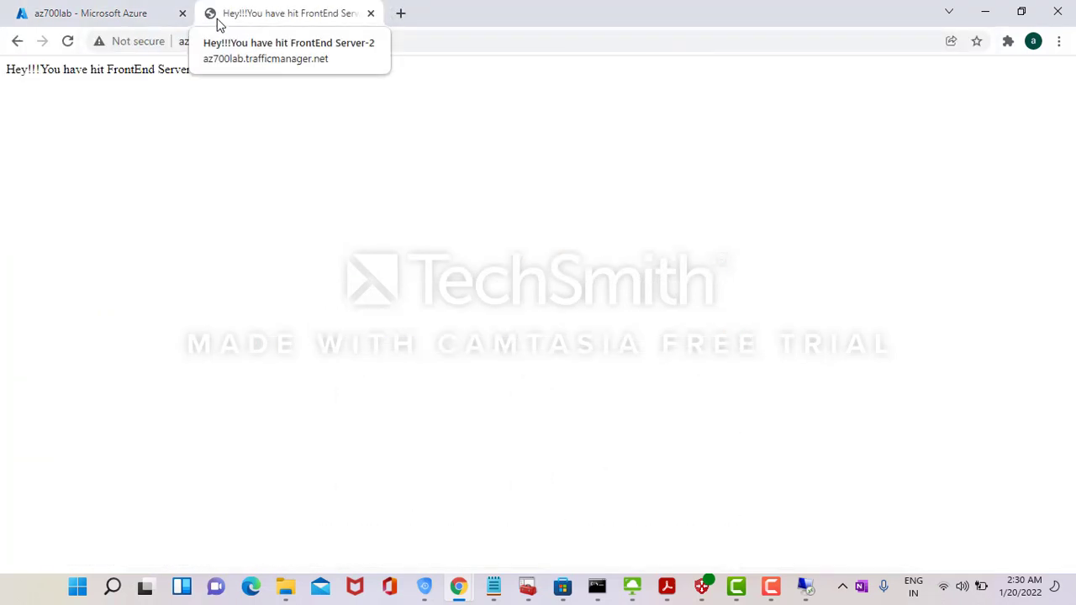
click(371, 13)
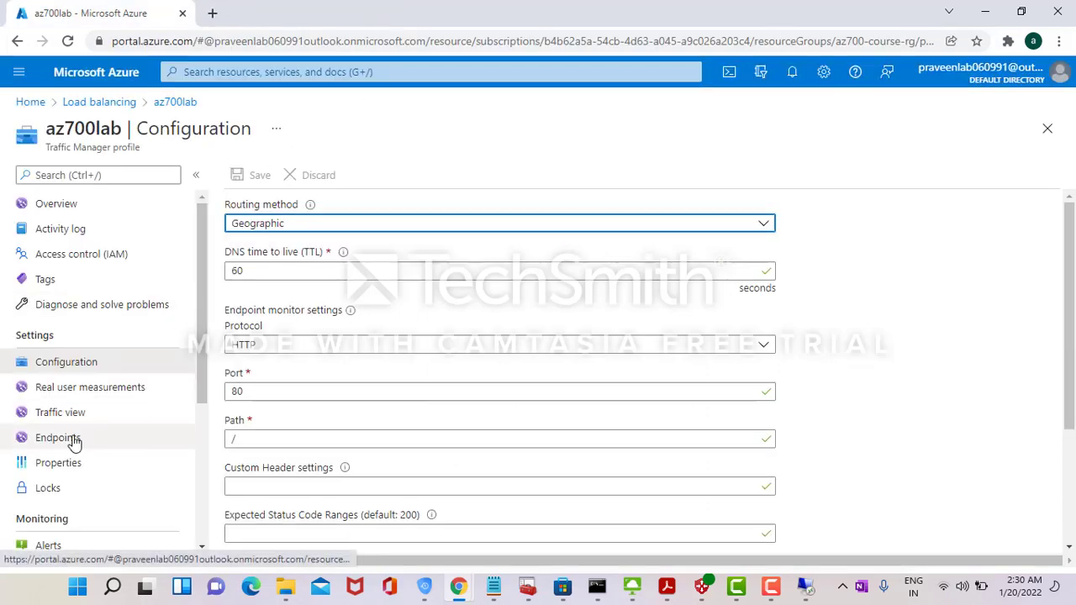
click(59, 210)
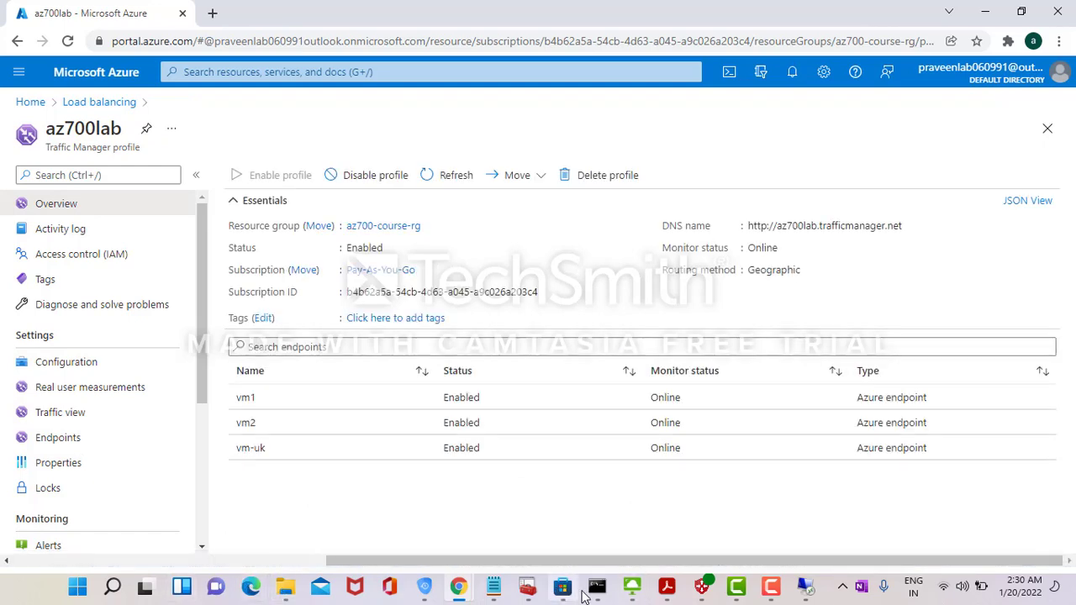
mouse_move(593, 595)
click(484, 514)
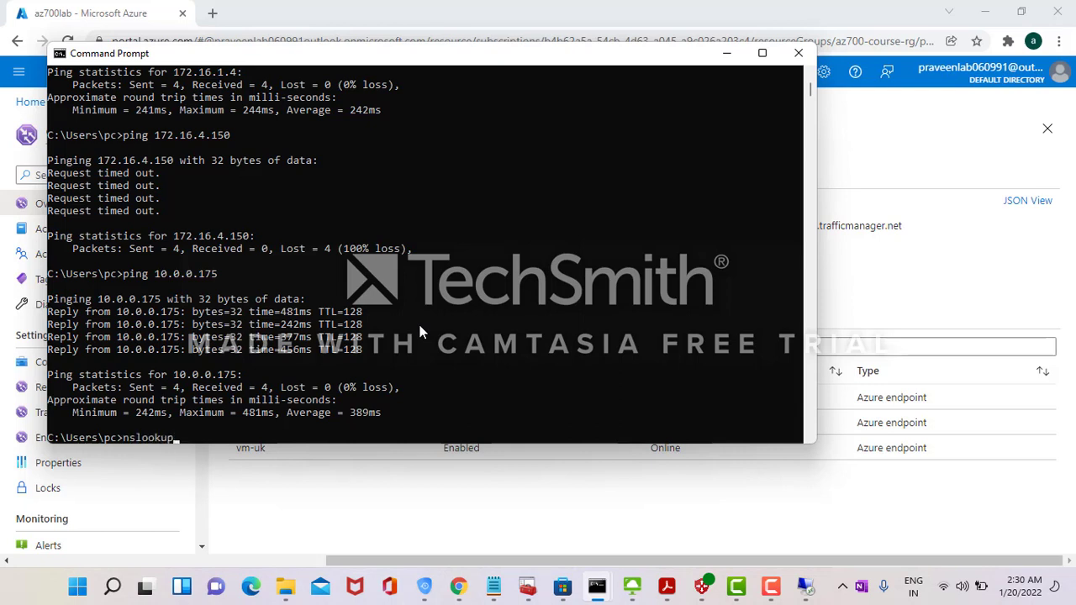
text(nslookup)
key(ctrl+v)
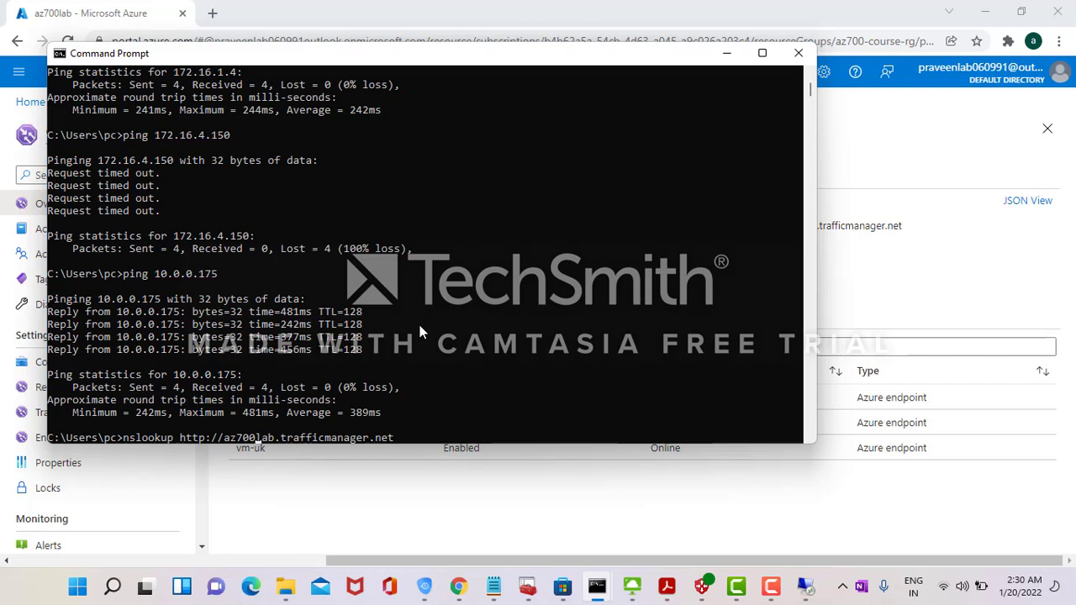
key(Left)
key(Left)
key(Left)
key(Left)
key(Left)
key(Left)
key(Left)
key(Left)
key(Left)
key(Left)
key(Left)
key(Left)
key(Left)
key(Left)
key(Left)
key(Left)
key(Left)
key(Left)
key(Left)
key(Left)
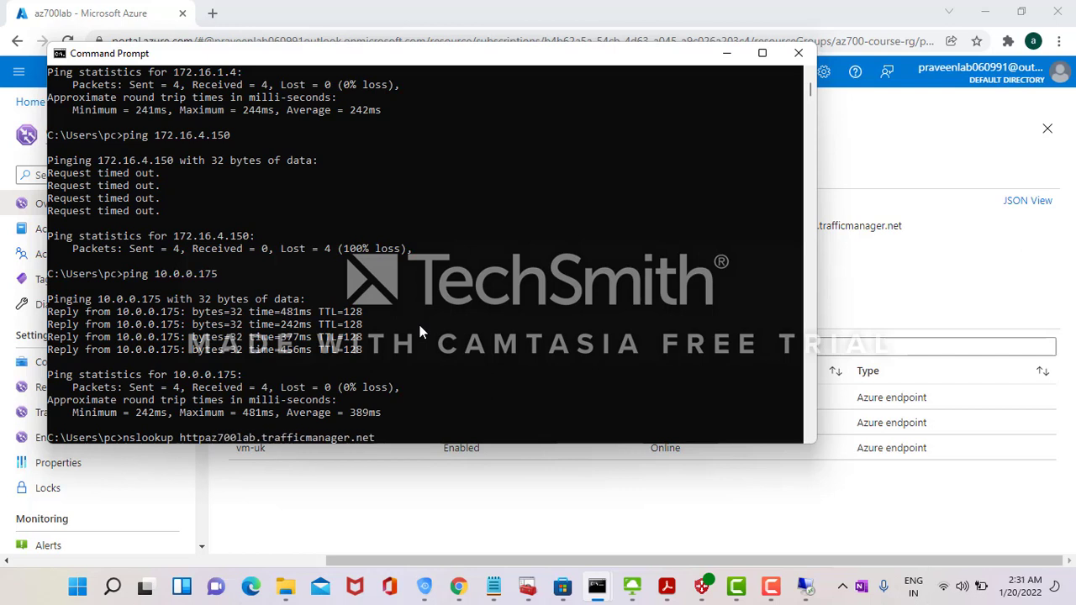
key(BackSpace)
key(BackSpace)
key(BackSpace)
key(BackSpace)
key(BackSpace)
key(BackSpace)
key(BackSpace)
key(Return)
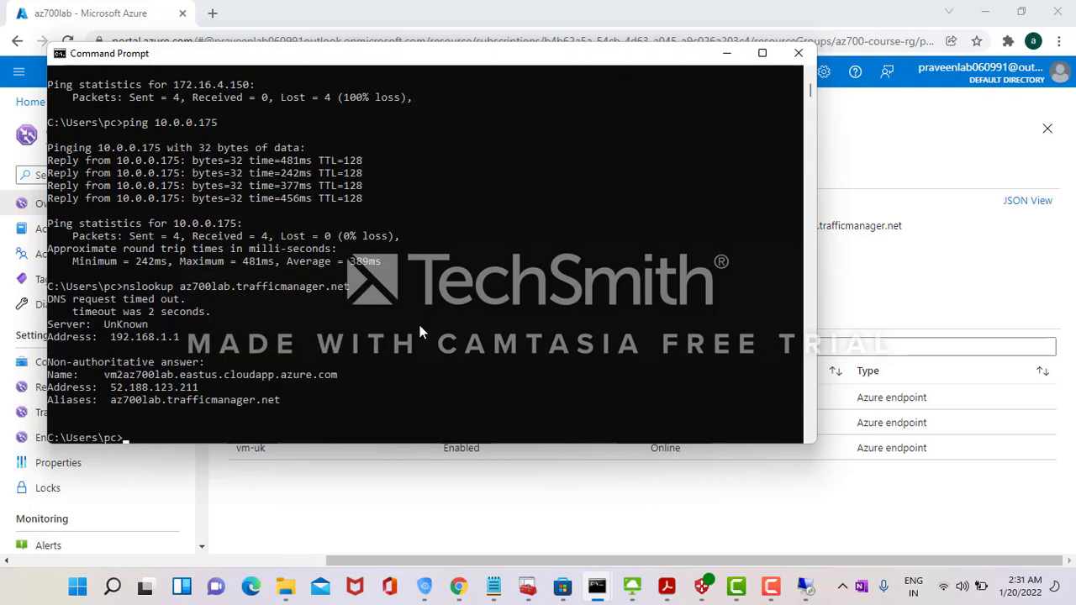
- Repeat the lookup three times, each resolving to vm2az700lab.eastus.cloudapp.azure.com at 52.188.123.211
key(Up)
key(Return)
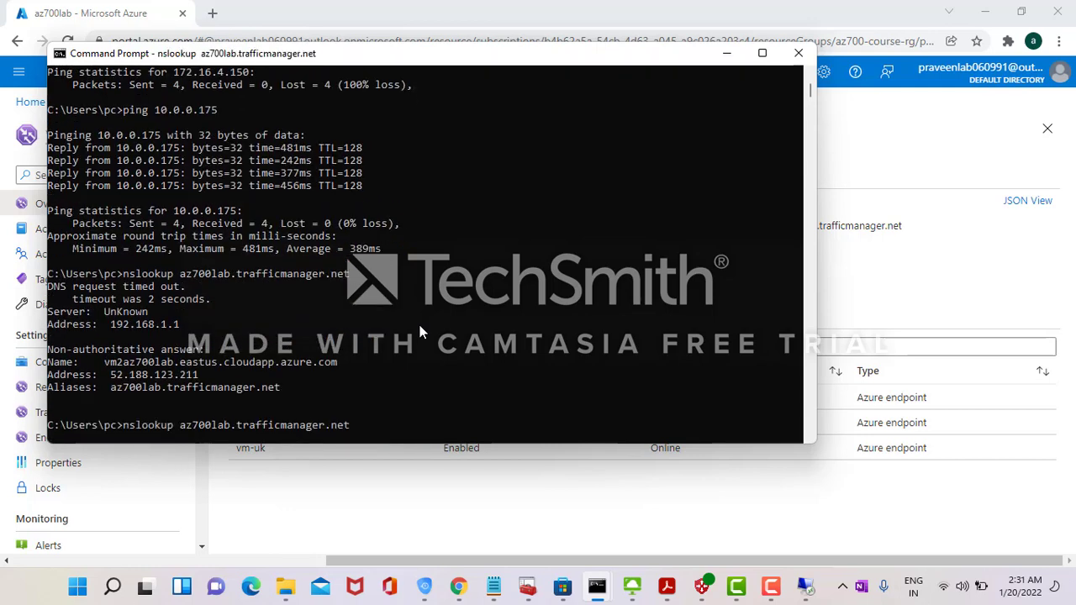
key(Up)
key(Return)
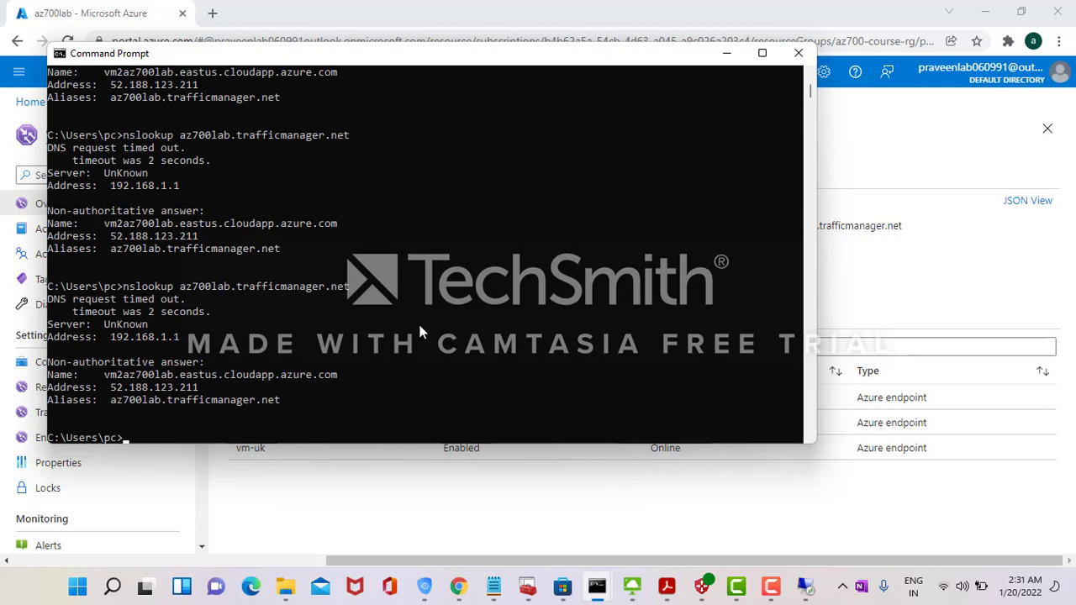
key(Up)
key(Return)
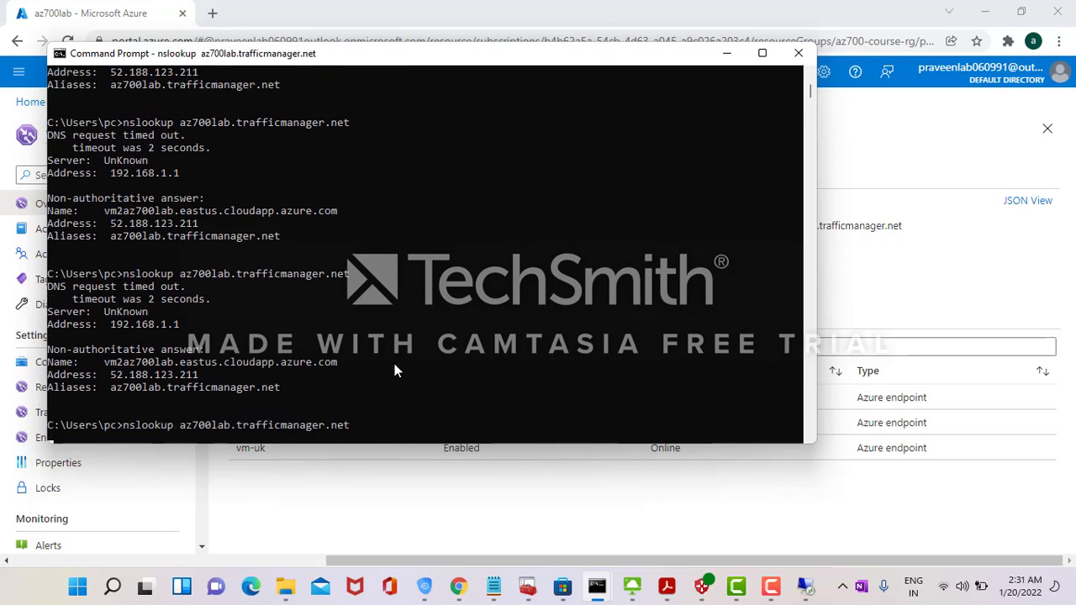
key(alt+Tab)
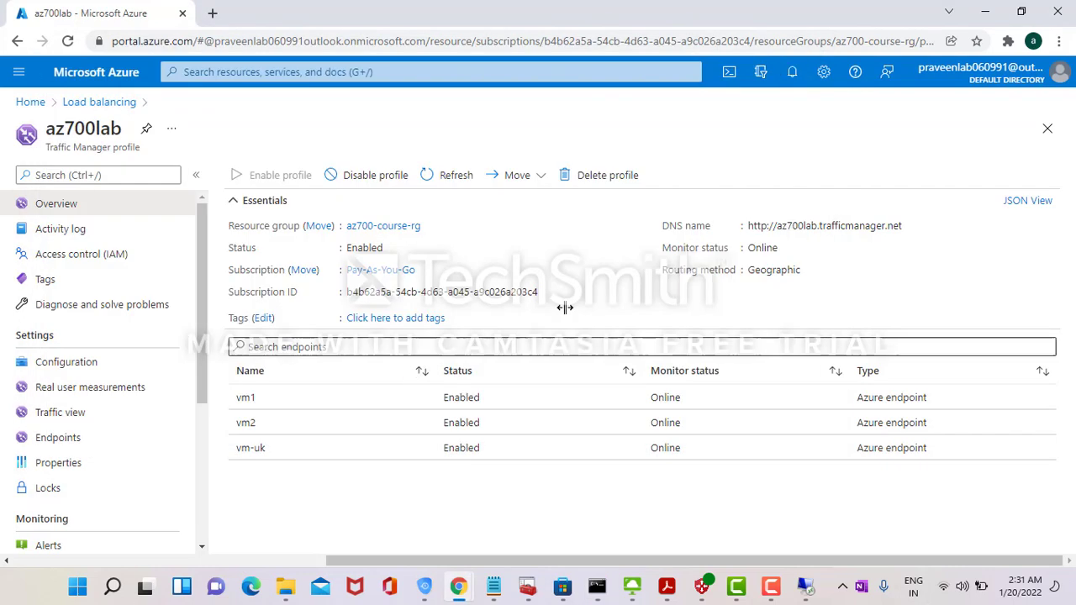
- Go from Home through the load balancing list to Front Door and open az700labdemo
click(92, 437)
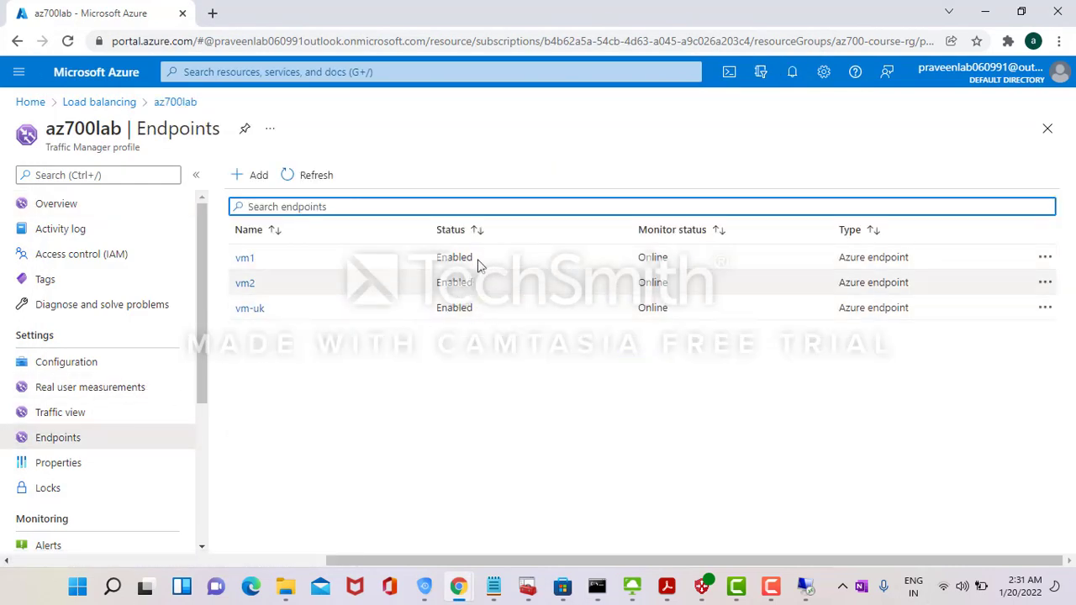
click(30, 102)
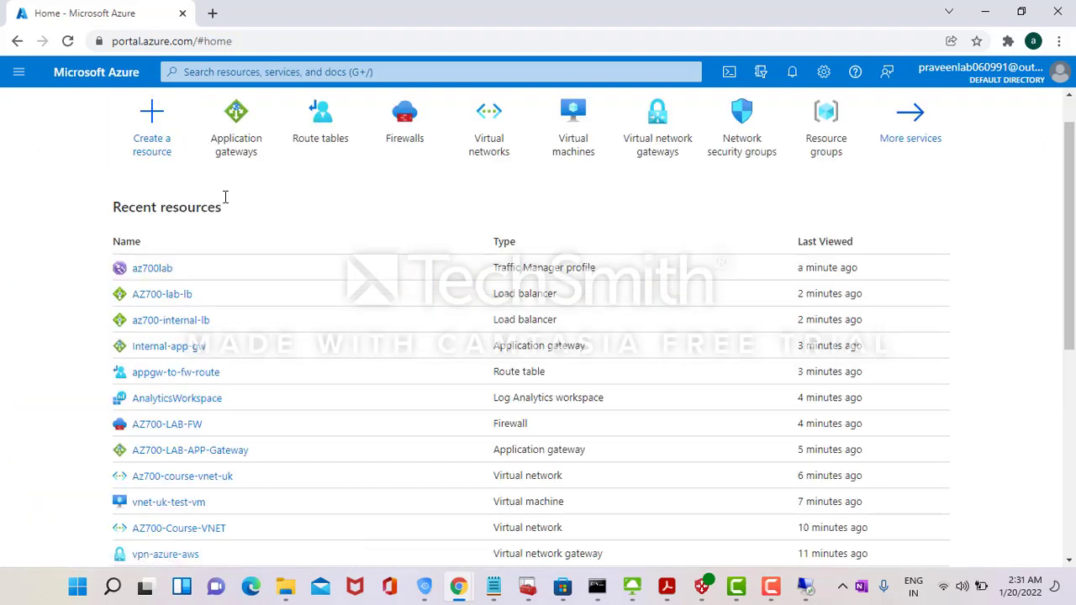
click(234, 150)
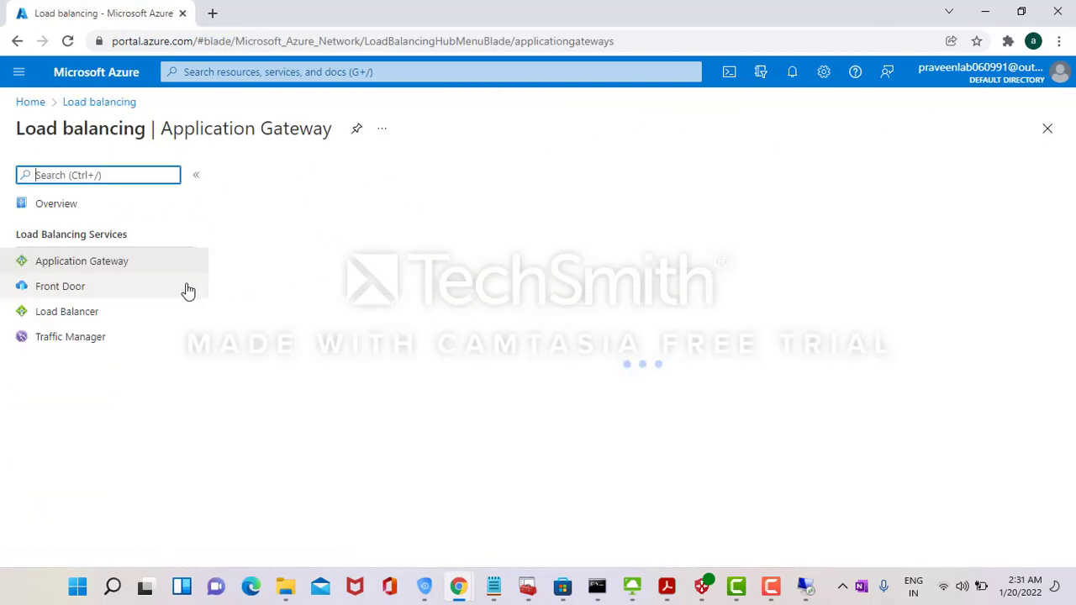
click(88, 288)
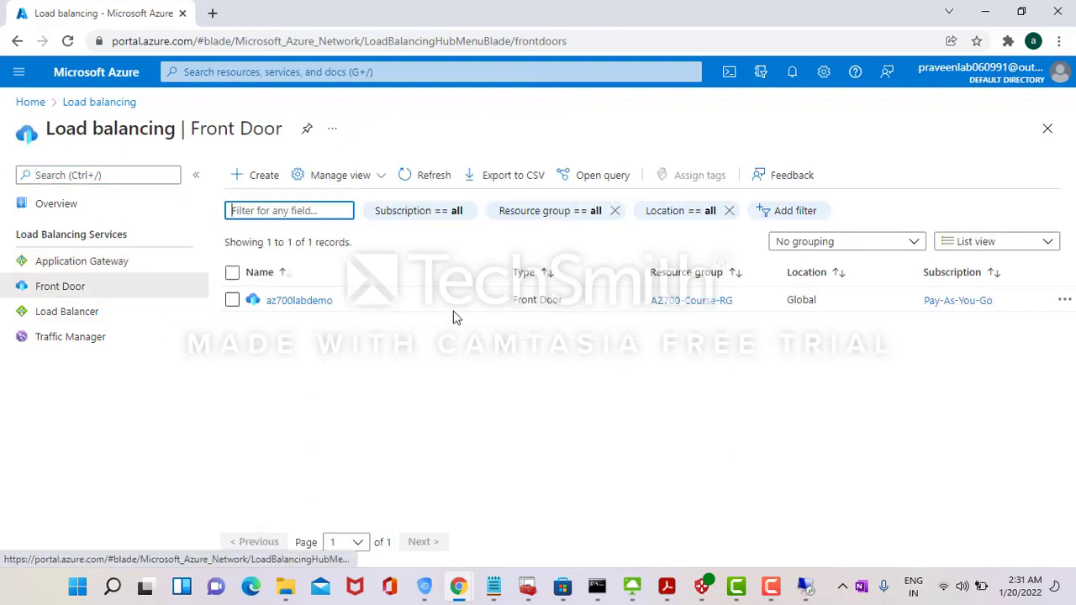
click(326, 303)
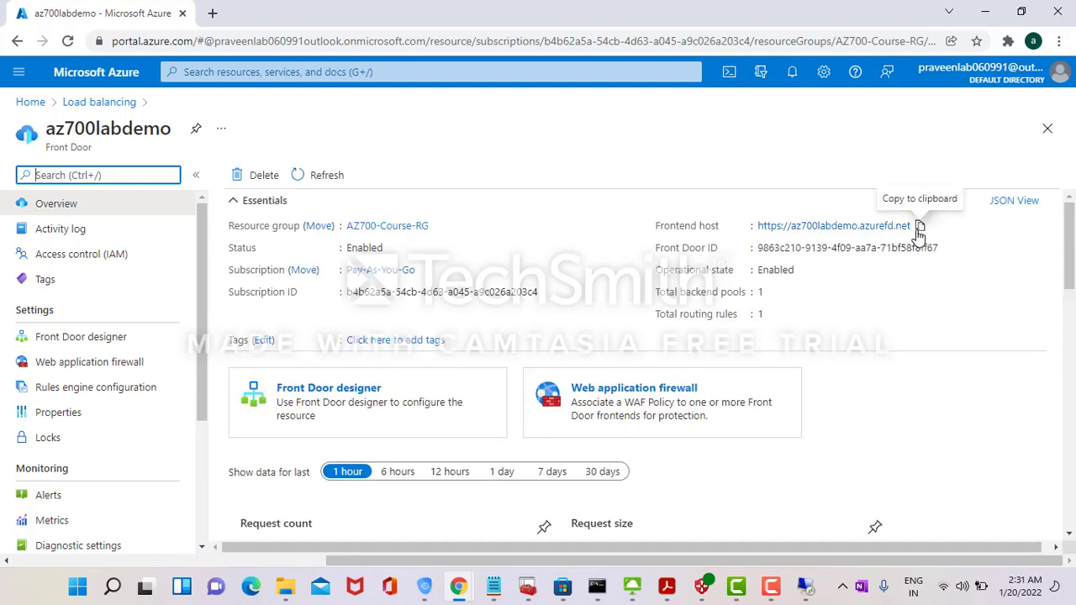
- Copy the az700labdemo.azurefd.net frontend host and inspect the backend-frontdoor pool in the Front Door designer
click(920, 227)
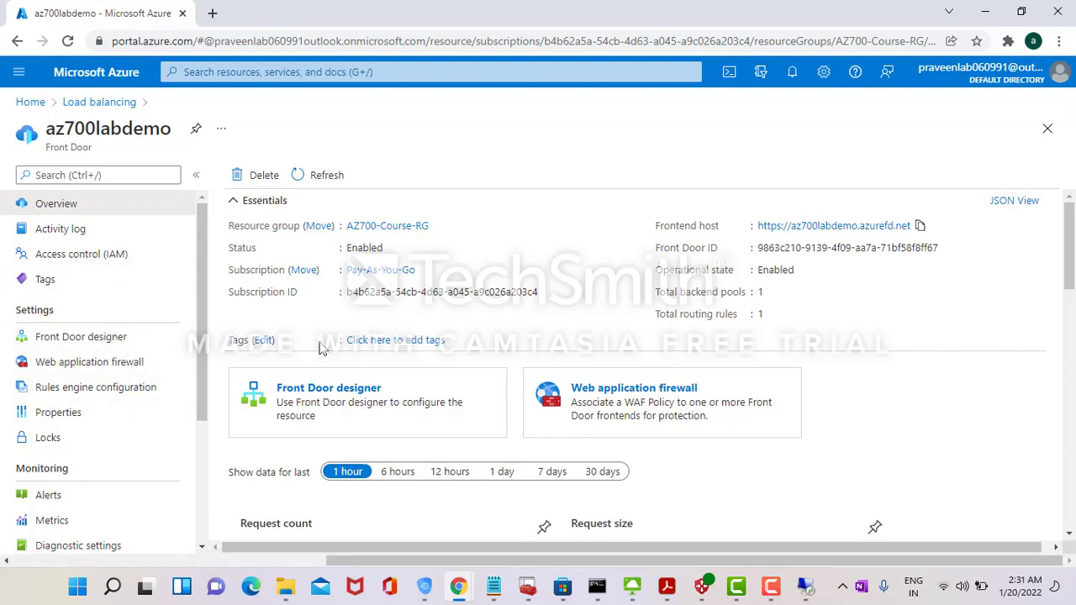
click(362, 394)
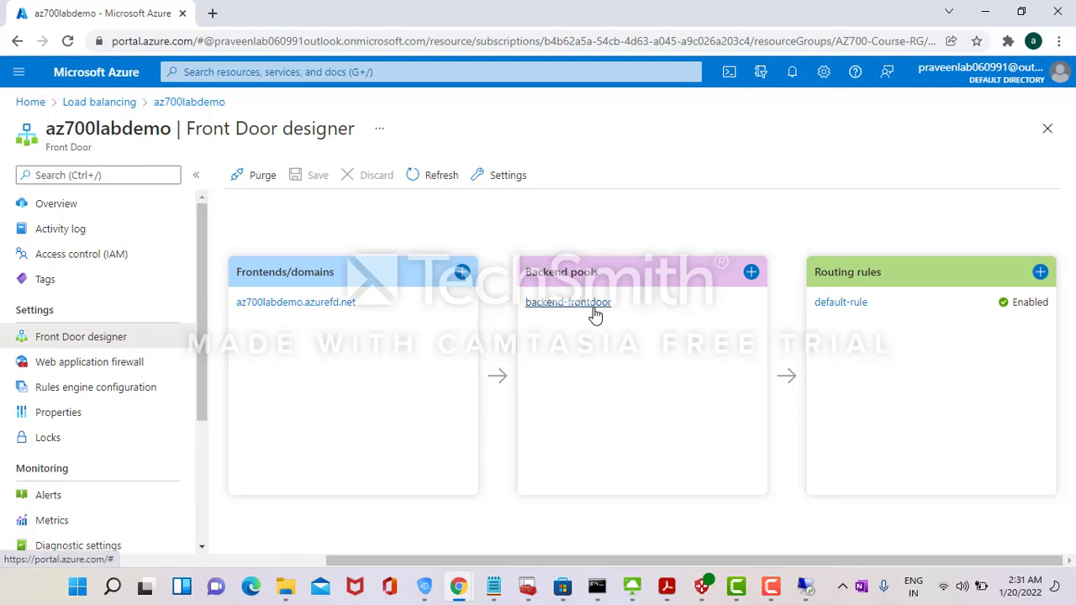
click(590, 304)
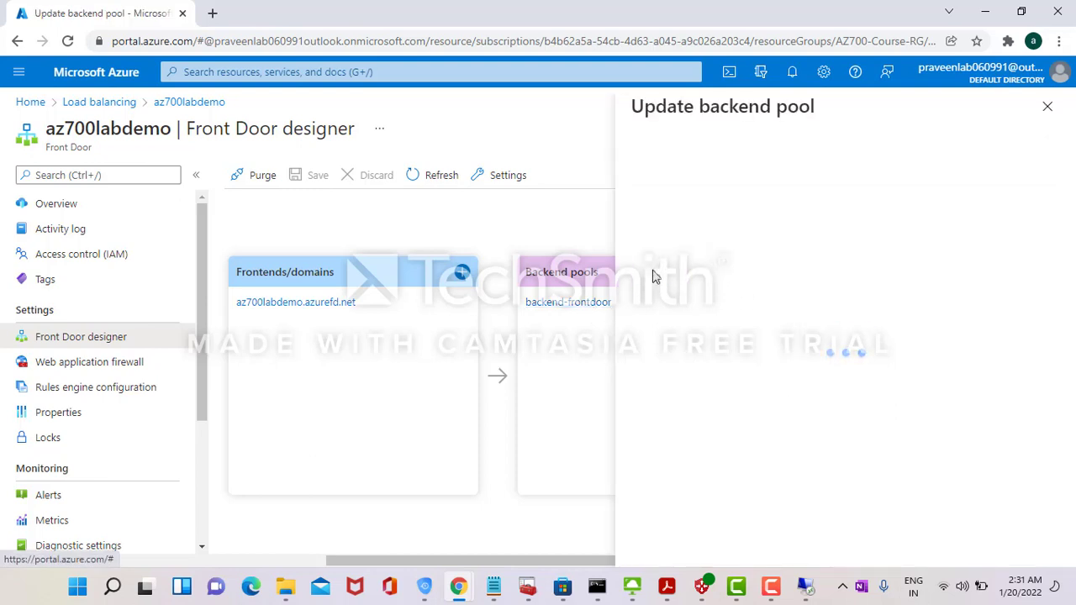
click(1051, 109)
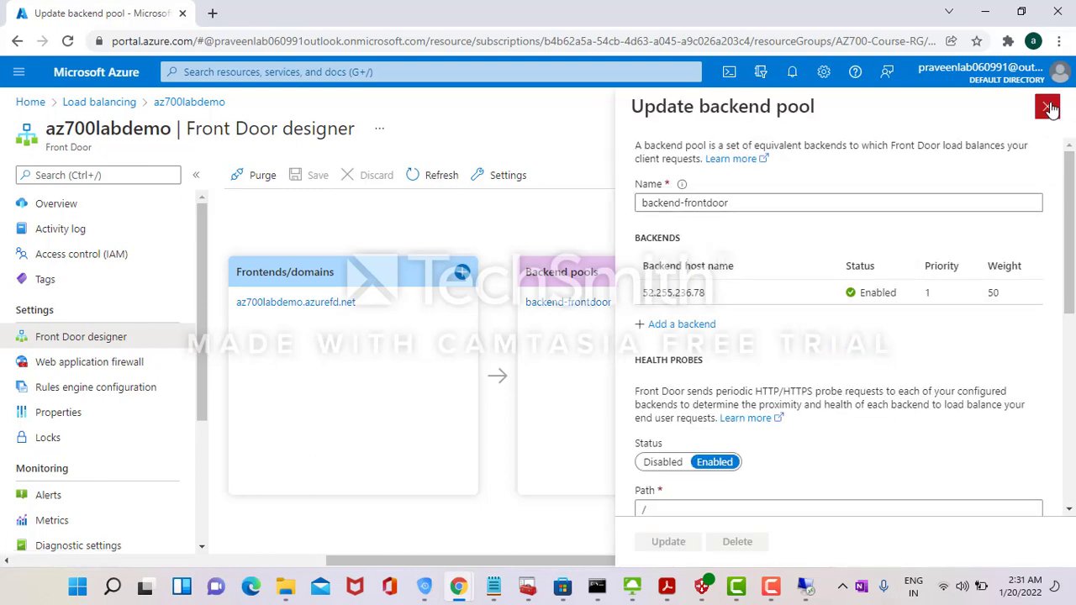
- Load az700labdemo.azurefd.net in a new tab and reload it until FrontEnd Server-1 answers
click(212, 13)
key(ctrl+v)
key(Return)
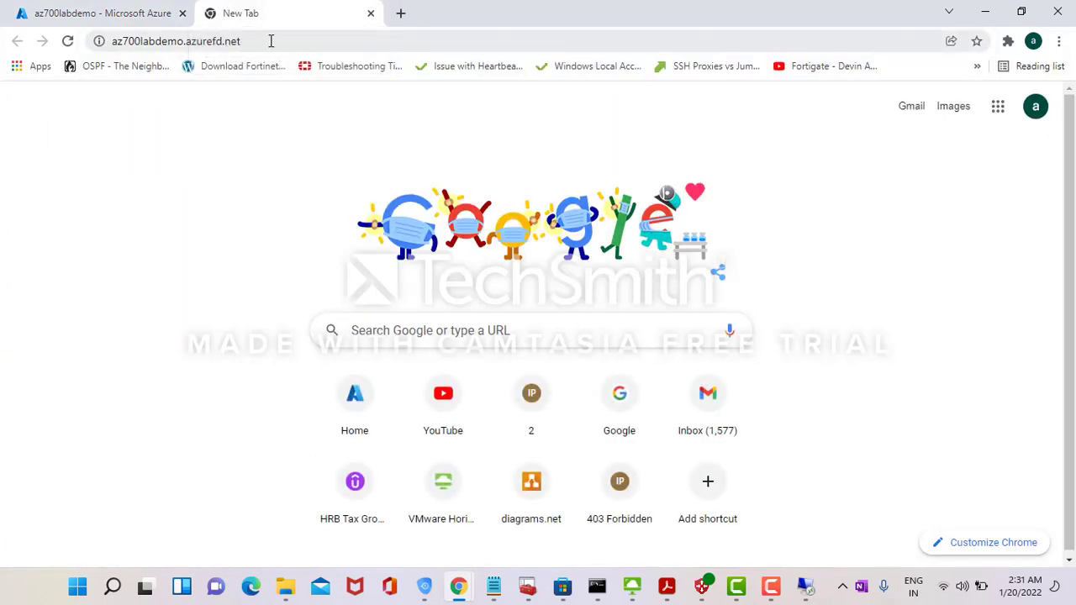
click(126, 13)
click(263, 10)
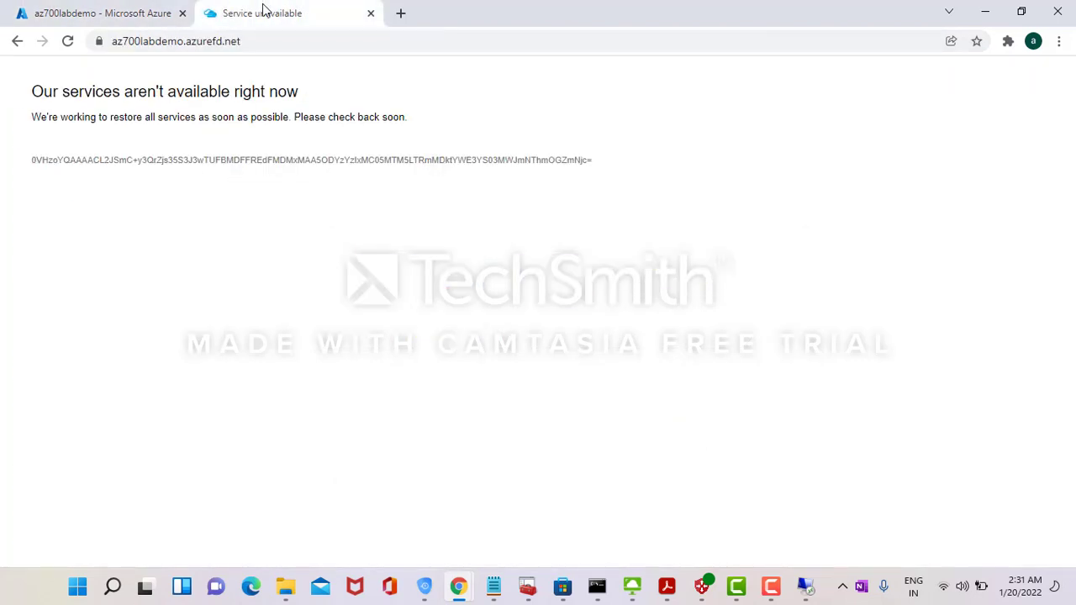
click(68, 42)
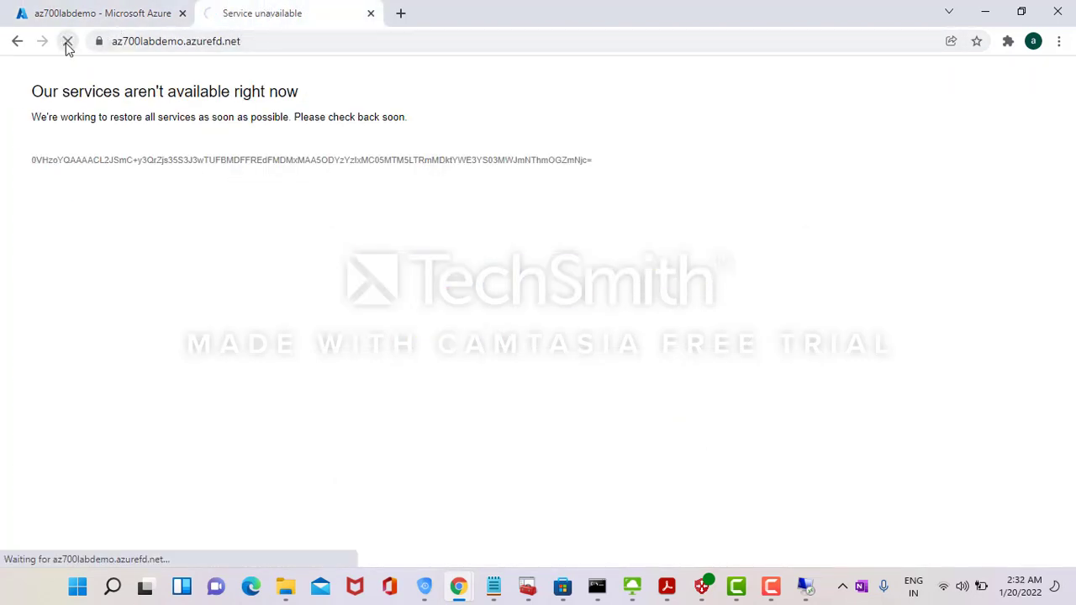
- Try the Front Door https address in another tab, then close all the test tabs
click(407, 17)
key(ctrl+v)
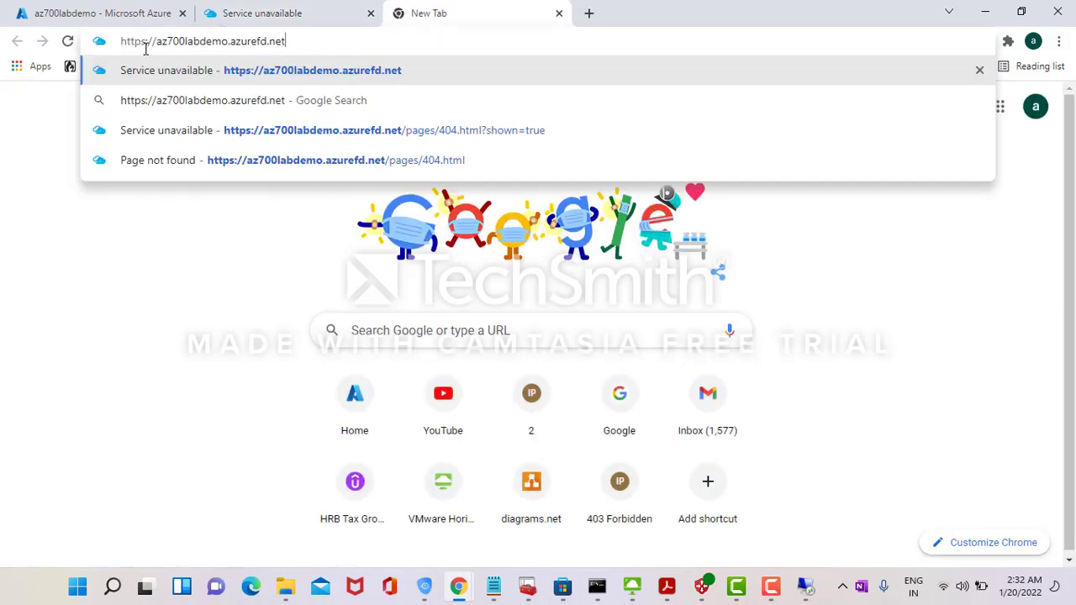
key(Return)
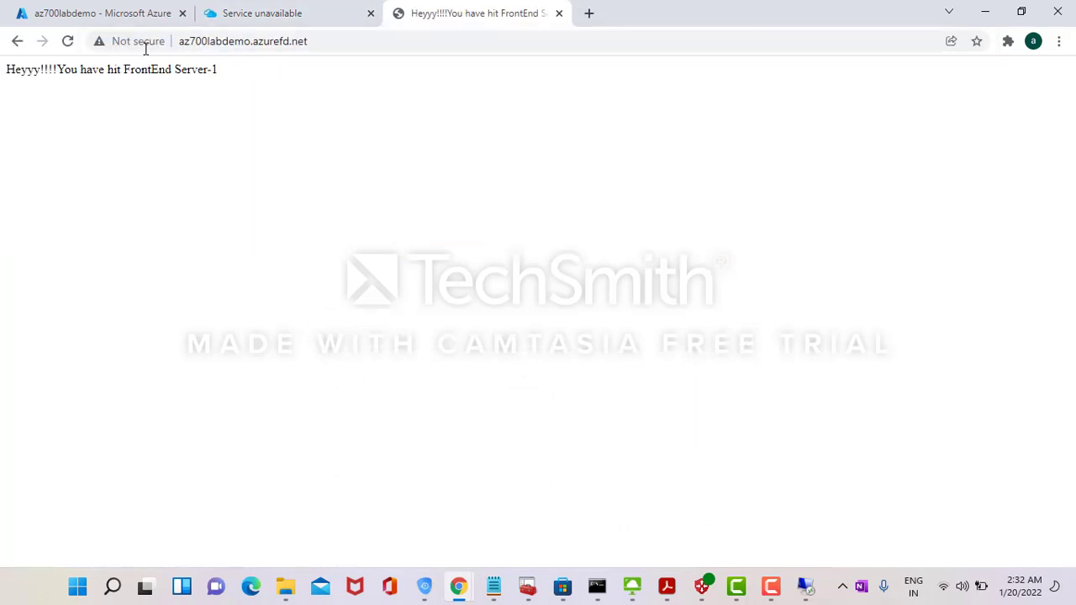
click(364, 20)
click(369, 15)
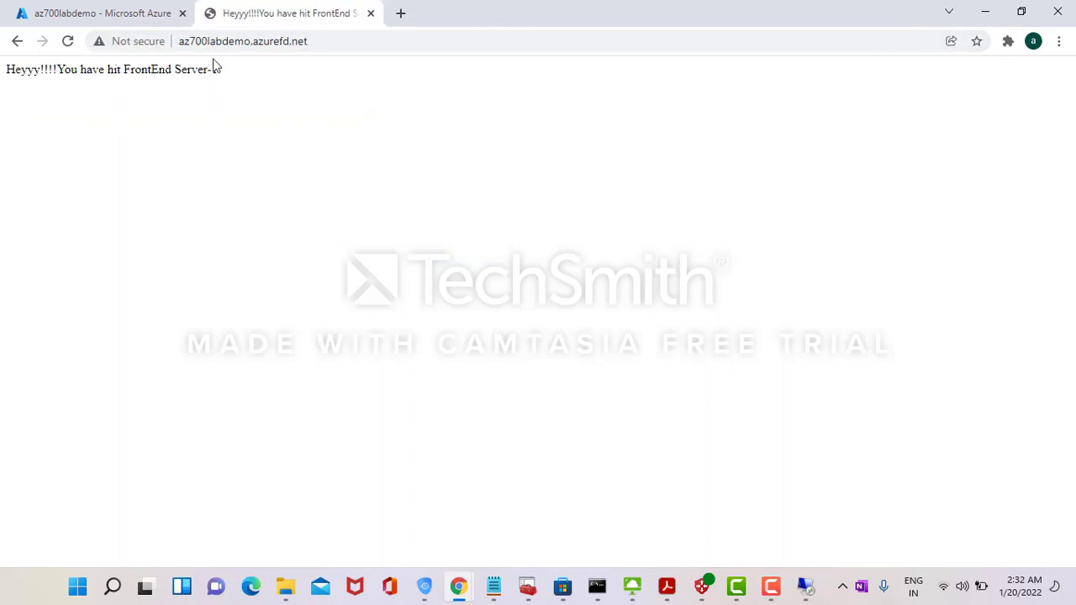
click(371, 13)
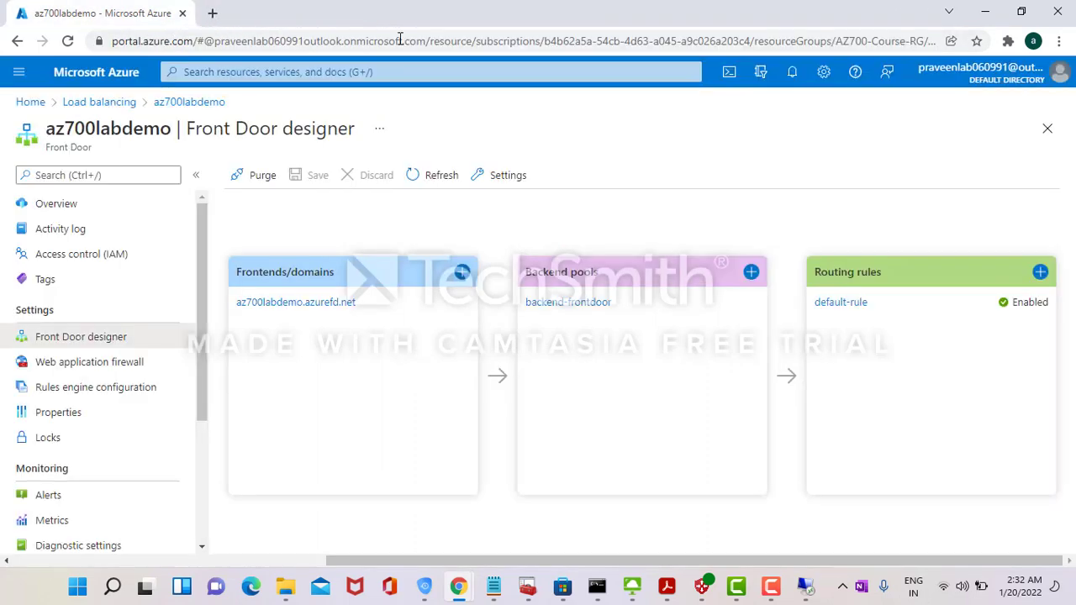
- Search the portal for Web Application Firewall policies and open AZ700-WAF-policy
click(85, 103)
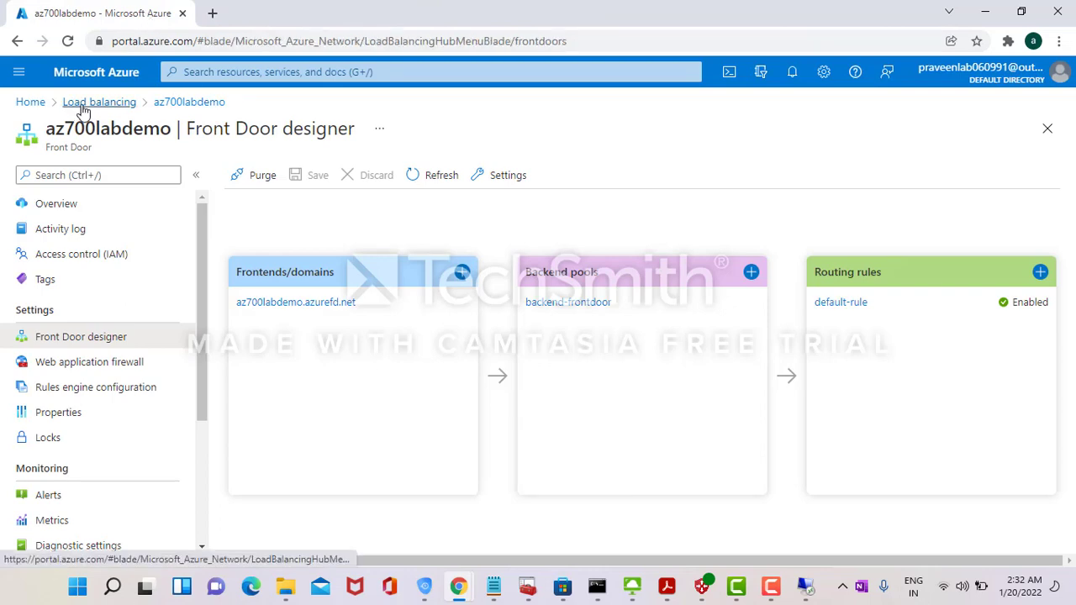
key(alt+Tab)
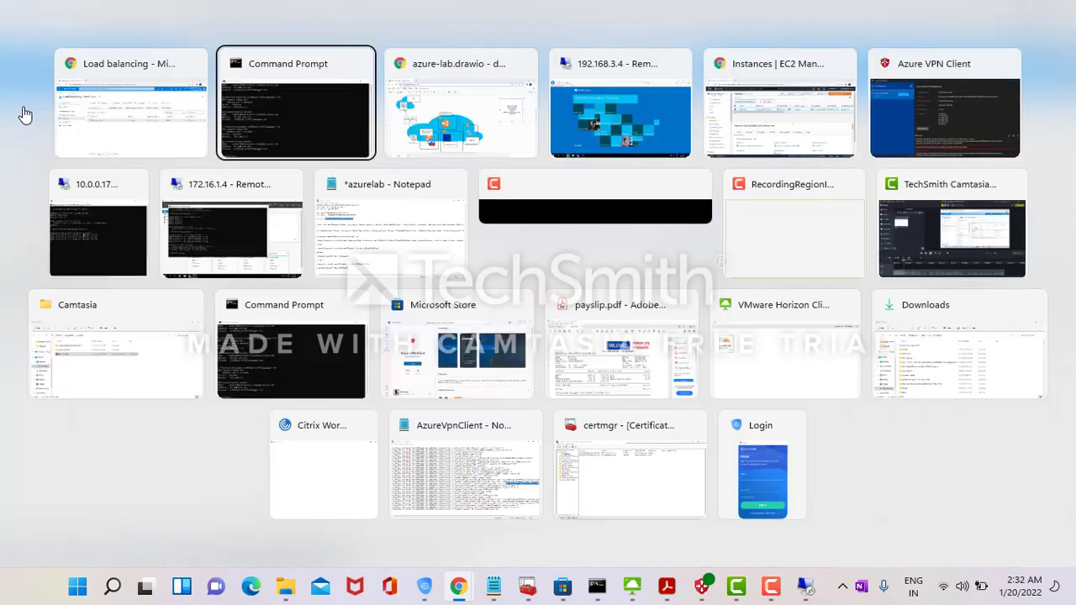
key(alt+Tab)
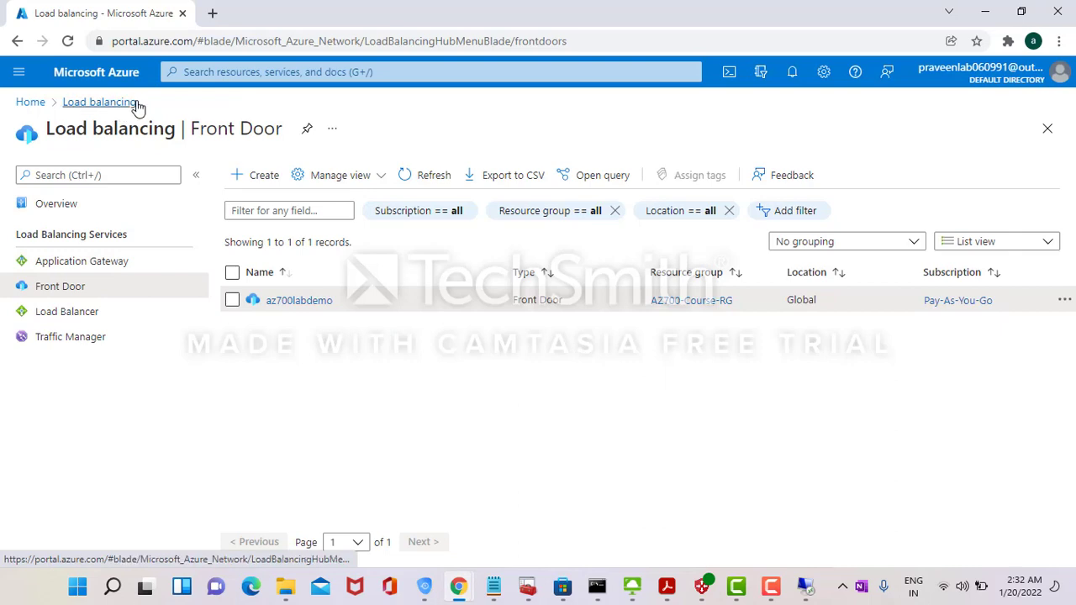
click(222, 72)
text(wa)
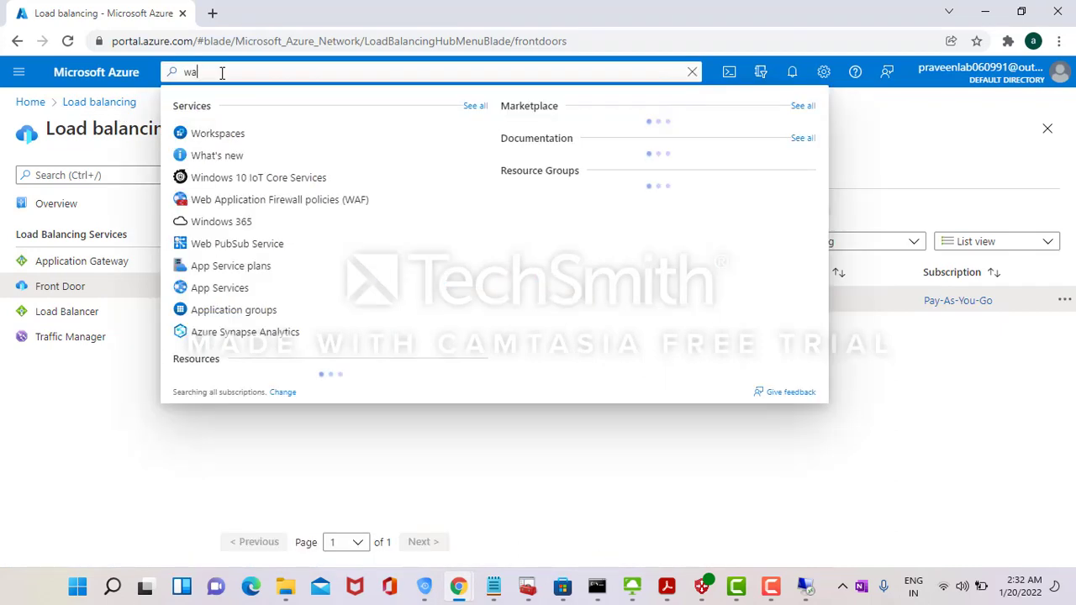
key(BackSpace)
click(240, 202)
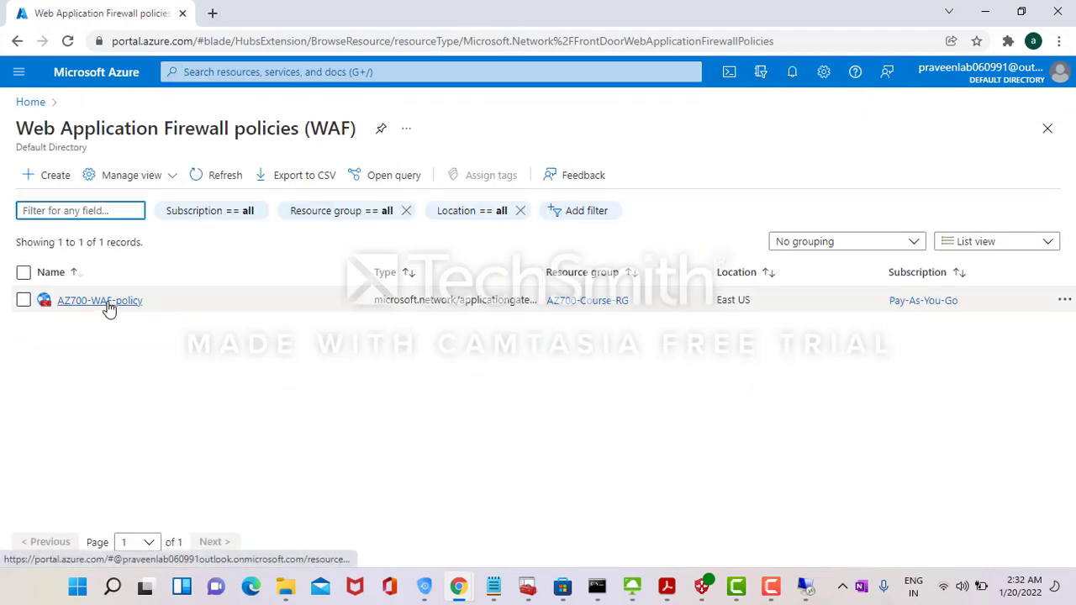
click(109, 304)
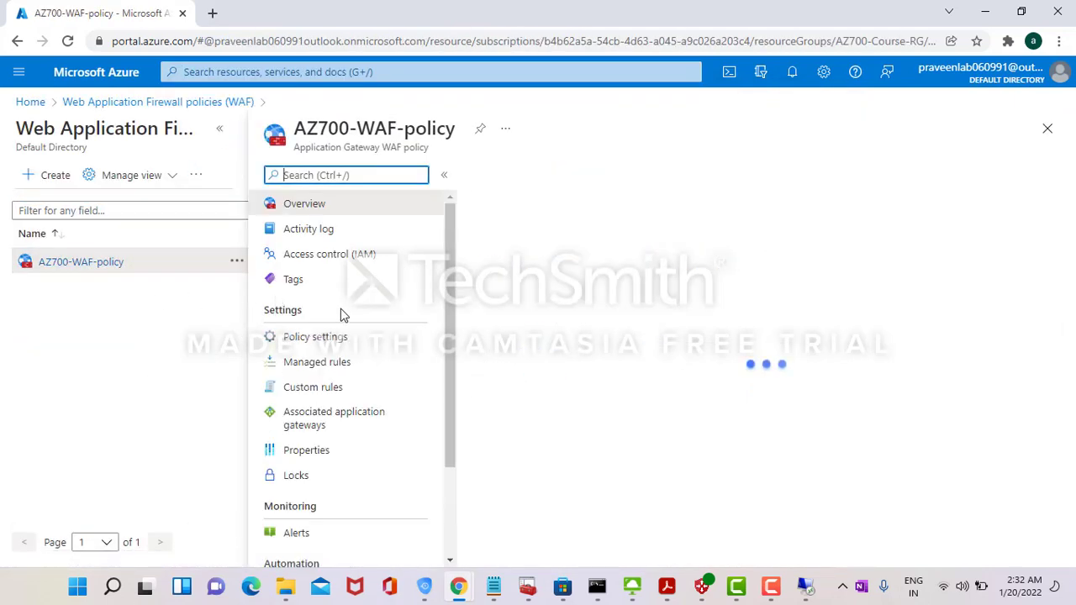
- Inspect the blockthreat custom rule without saving, then open associated gateway AZ700-LAB-APP-Gateway
click(335, 361)
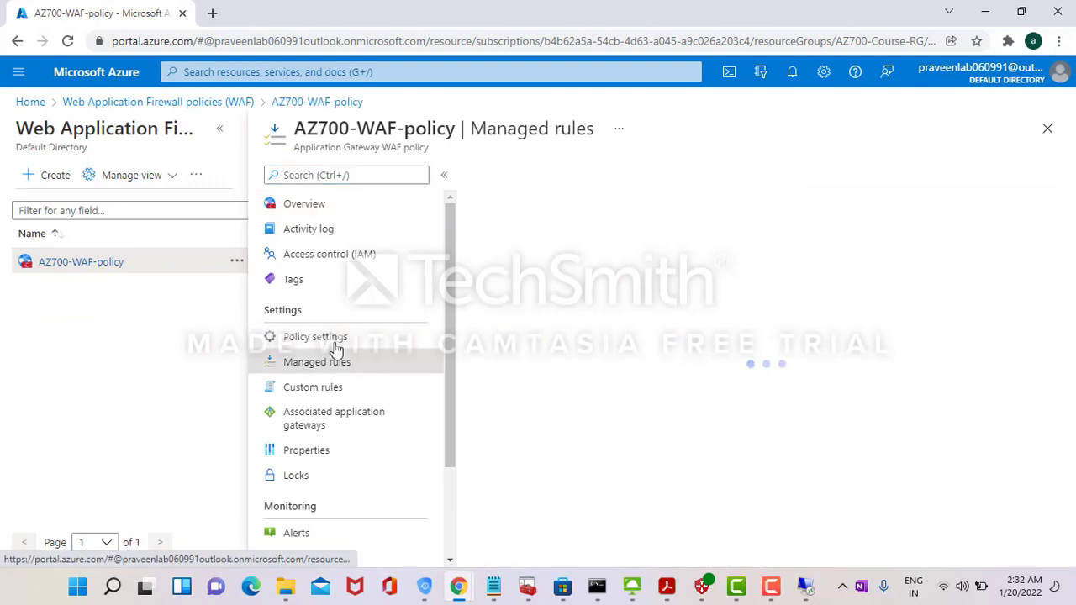
click(337, 343)
click(333, 387)
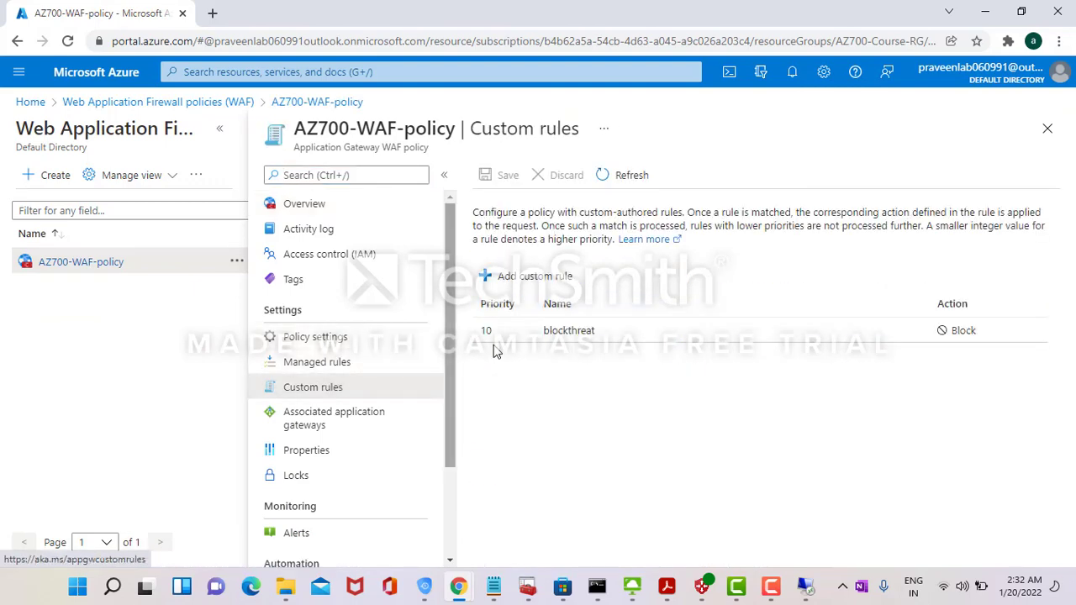
click(537, 337)
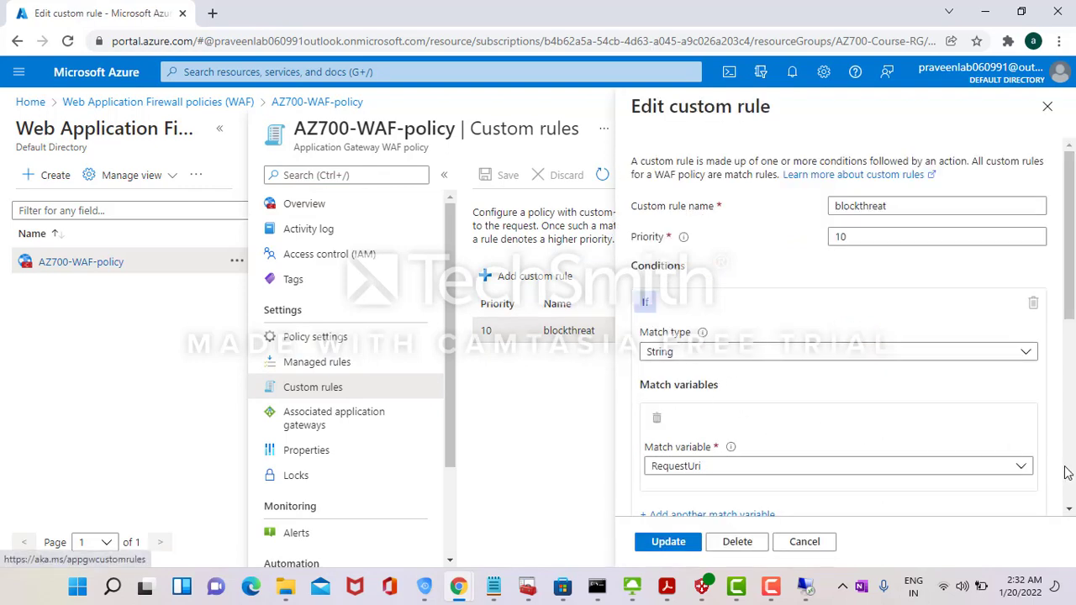
scroll(1068, 473, down, 4)
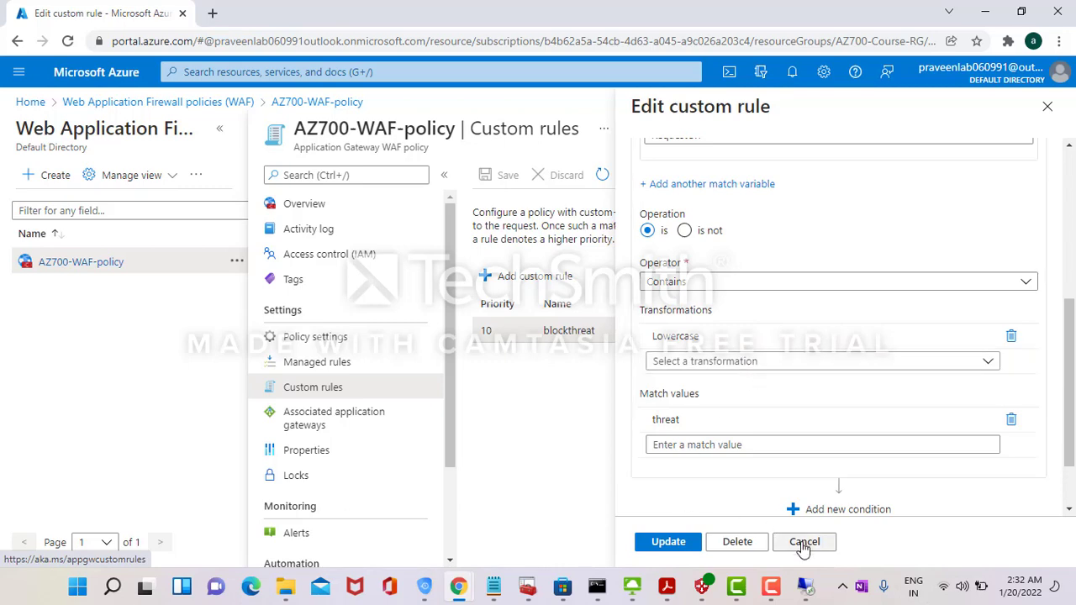
click(803, 544)
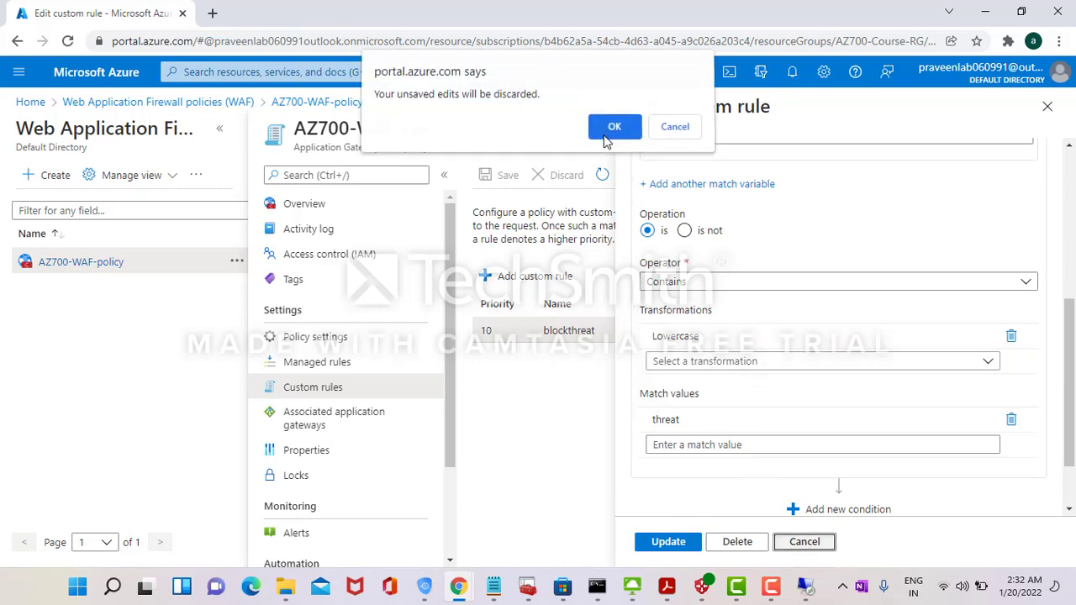
click(607, 138)
click(370, 418)
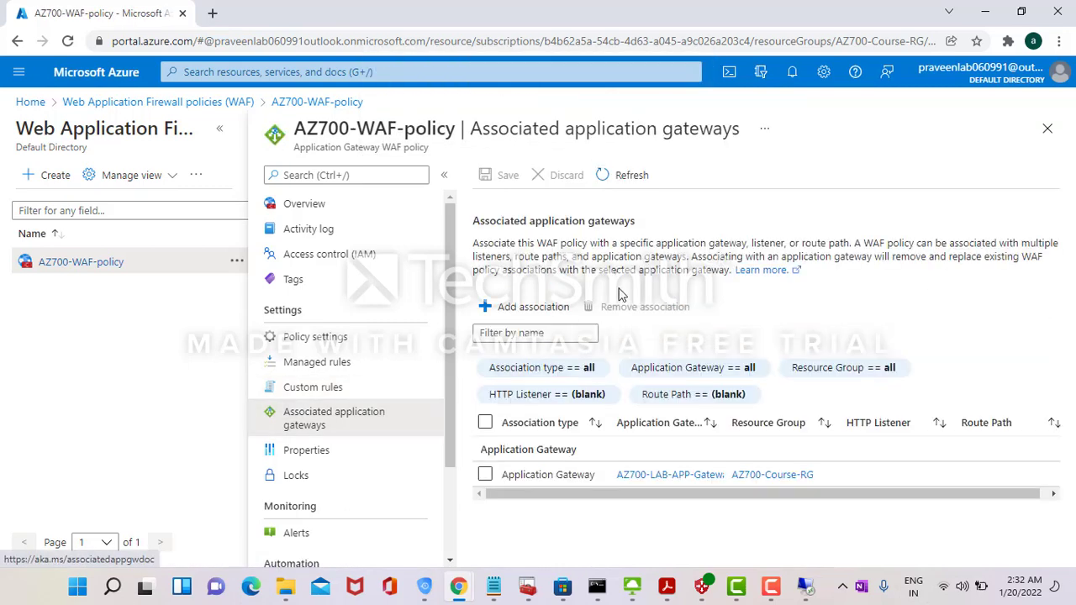
click(702, 476)
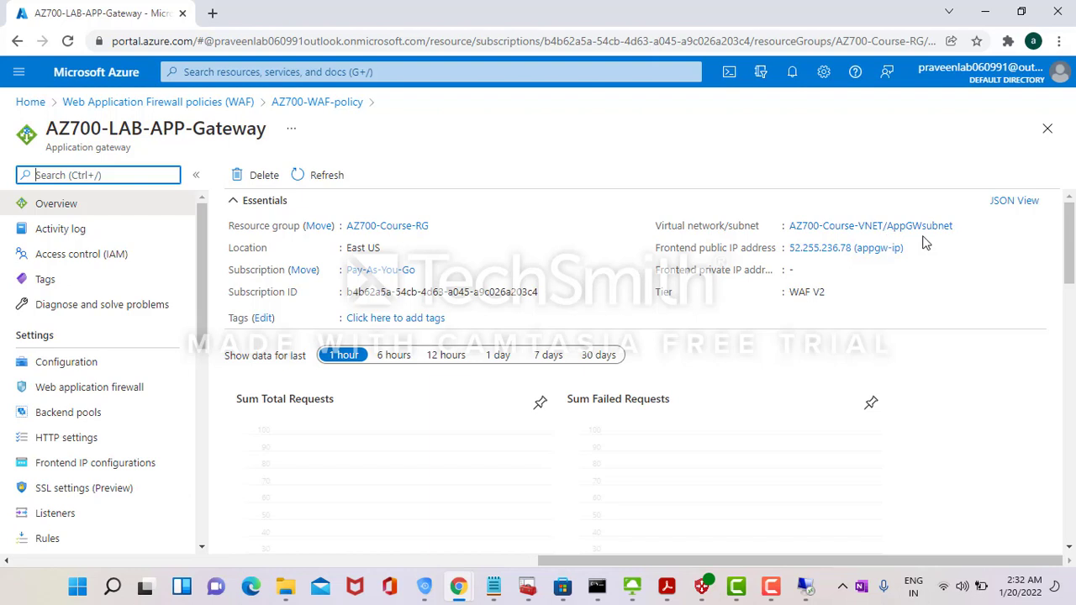
- Load the gateway's public IP 52.255.236.78 in a new tab, showing FrontEnd Server-2
click(914, 287)
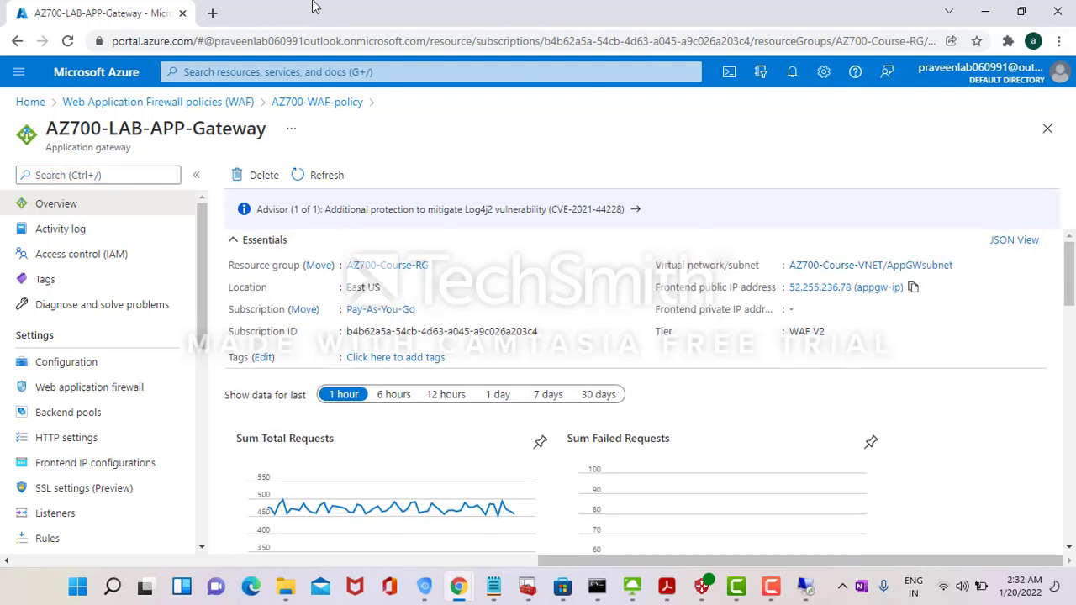
click(212, 12)
key(ctrl+v)
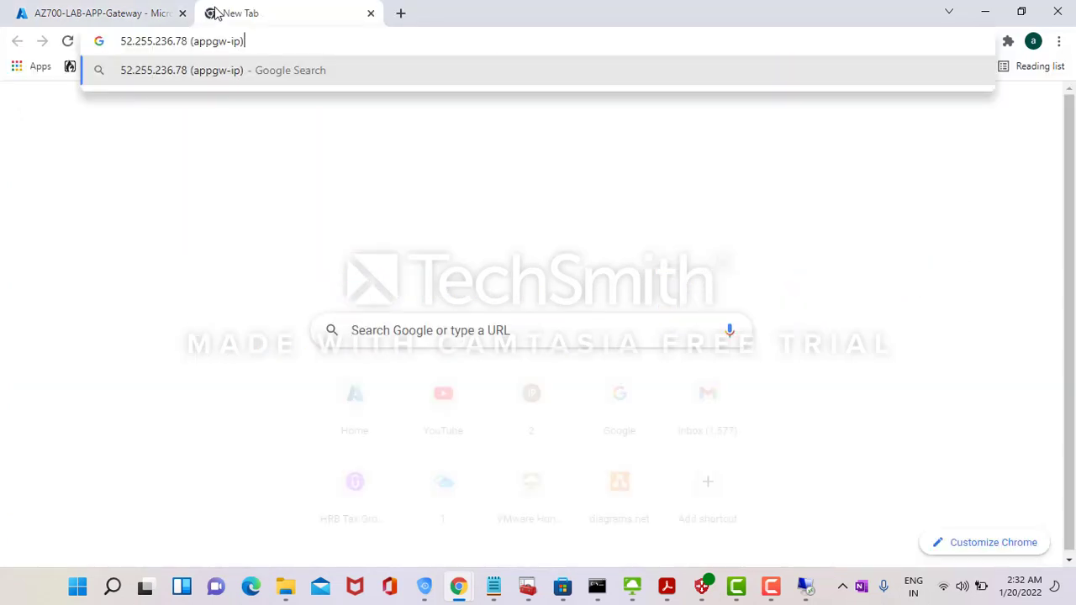
key(BackSpace)
key(BackSpace)
key(BackSpace)
key(BackSpace)
key(BackSpace)
key(BackSpace)
key(BackSpace)
key(BackSpace)
key(BackSpace)
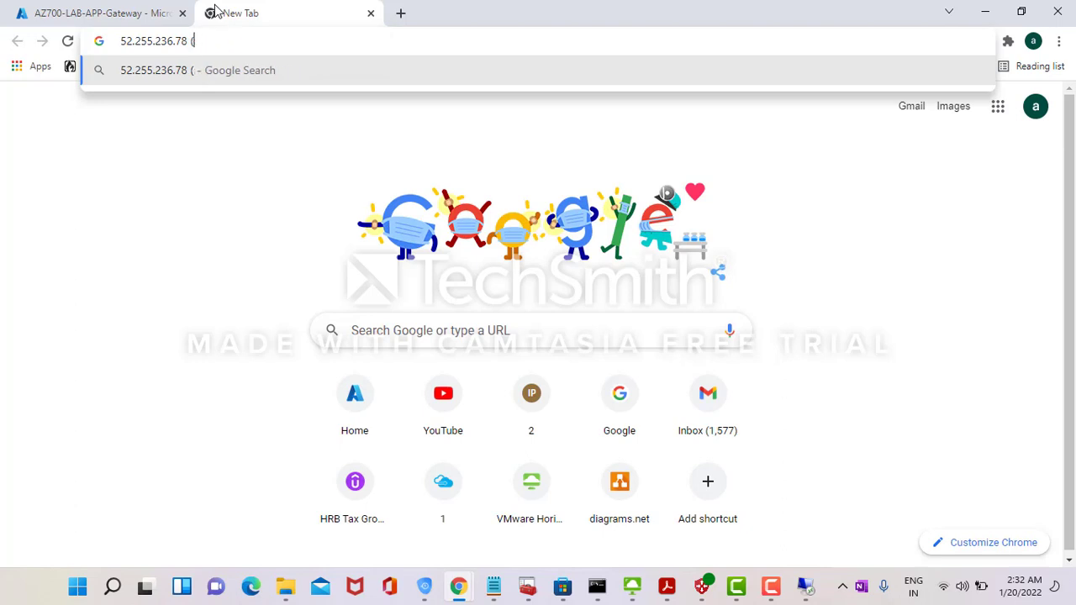
key(BackSpace)
key(Return)
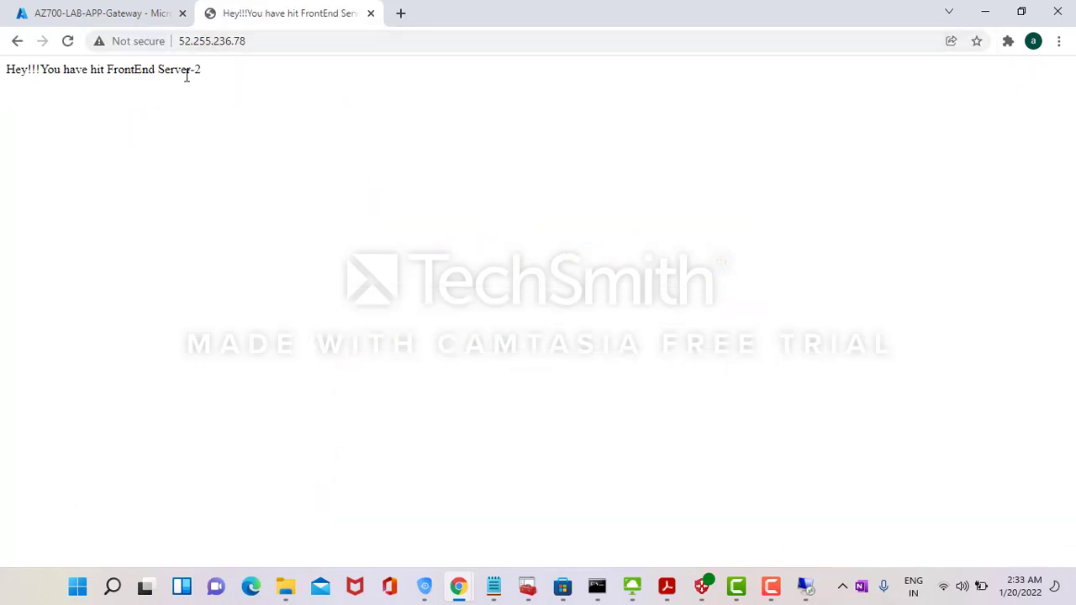
- Request 52.255.236.78/threat, confirm the 403 Forbidden block, and close the tab
click(265, 44)
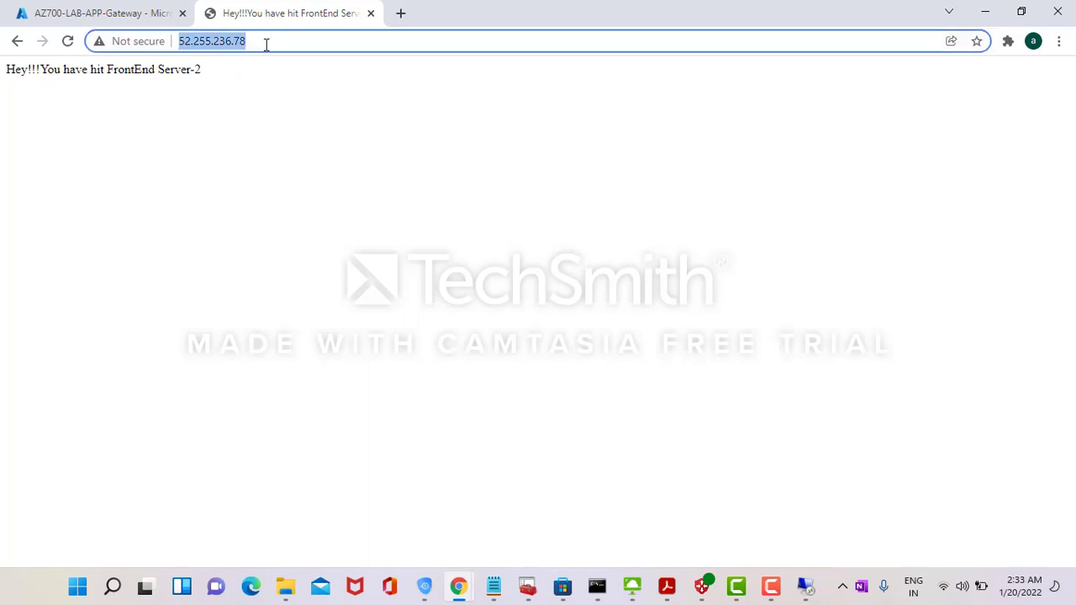
click(266, 45)
text(/thre)
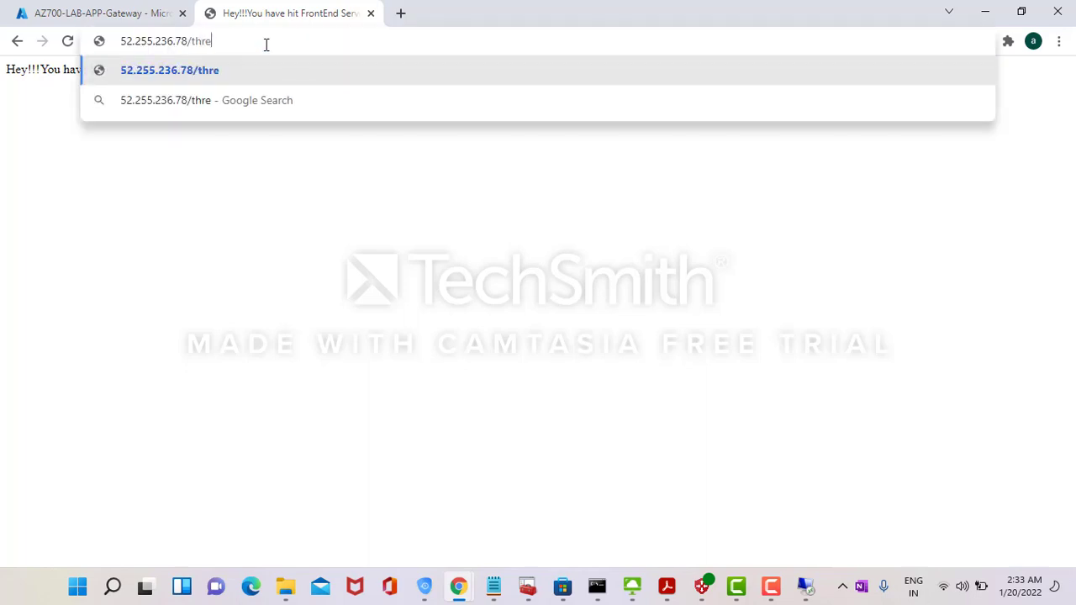
text(at)
key(Return)
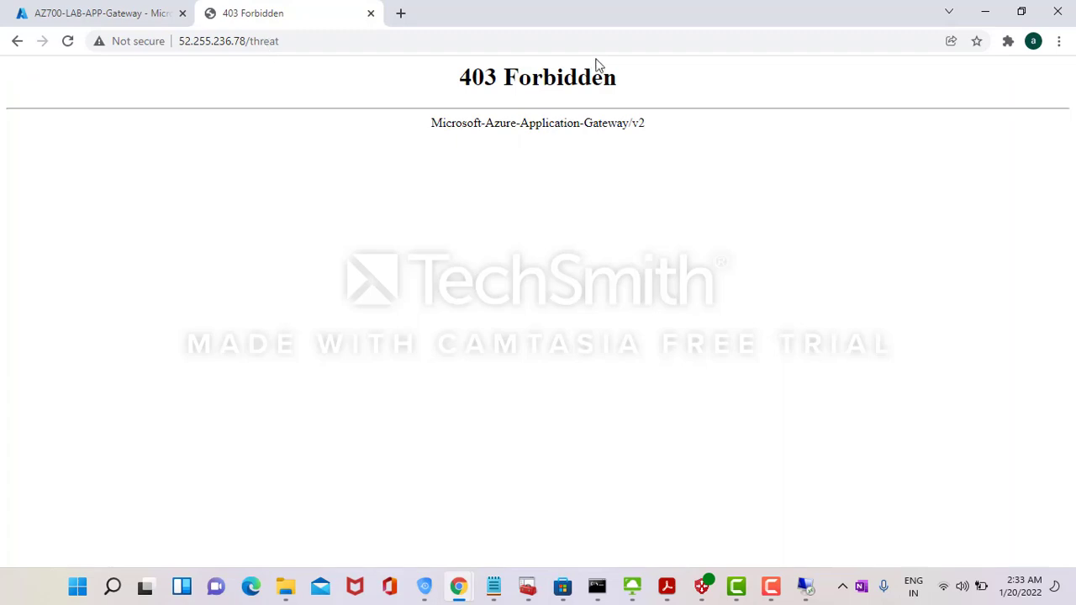
triple_click(515, 84)
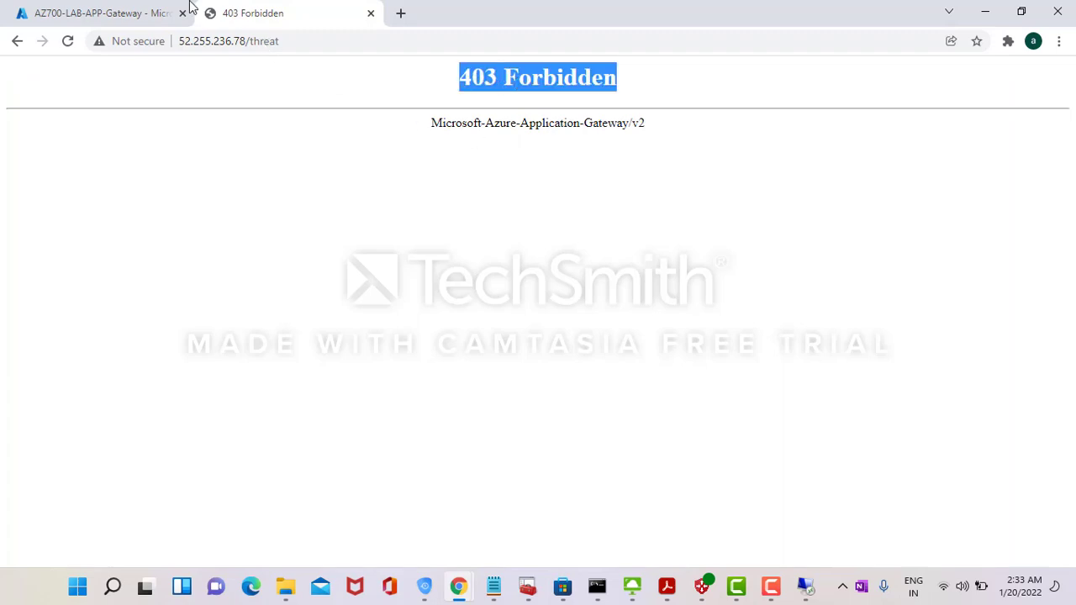
click(371, 13)
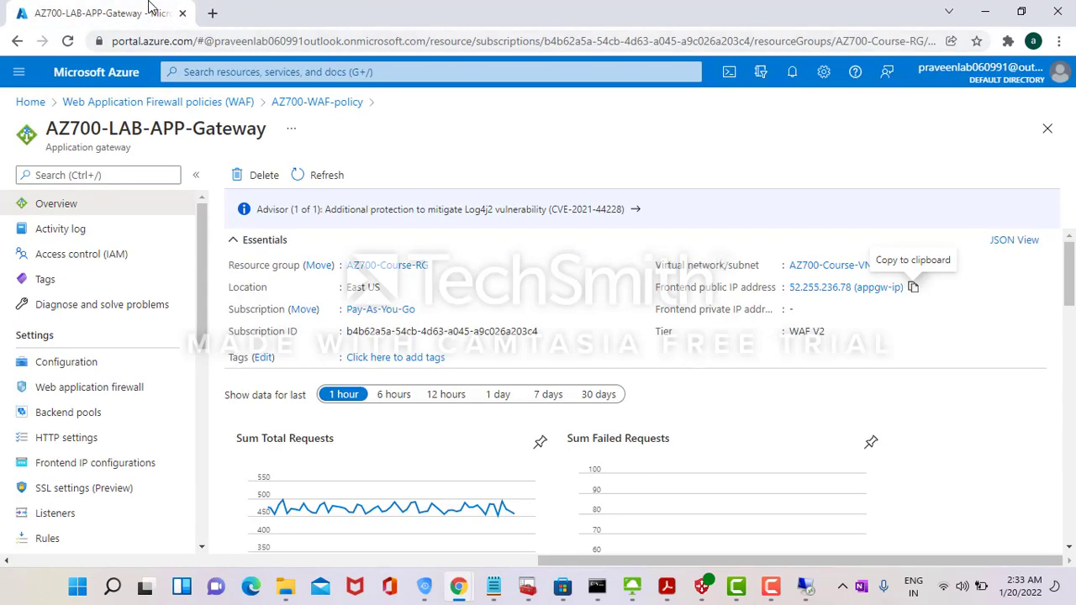
- Bring the azure-lab.drawio diagram listing the lab's services to the front
key(alt+Tab)
click(542, 150)
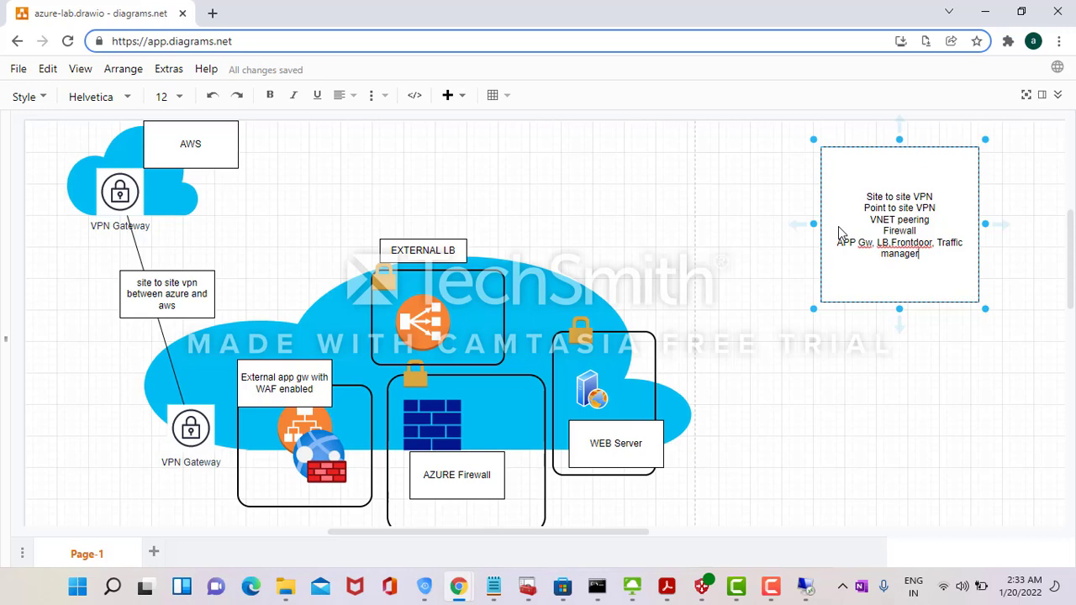
- Return to the Azure portal Home page showing AZ700-LAB-APP-Gateway among recent resources
key(alt+Tab)
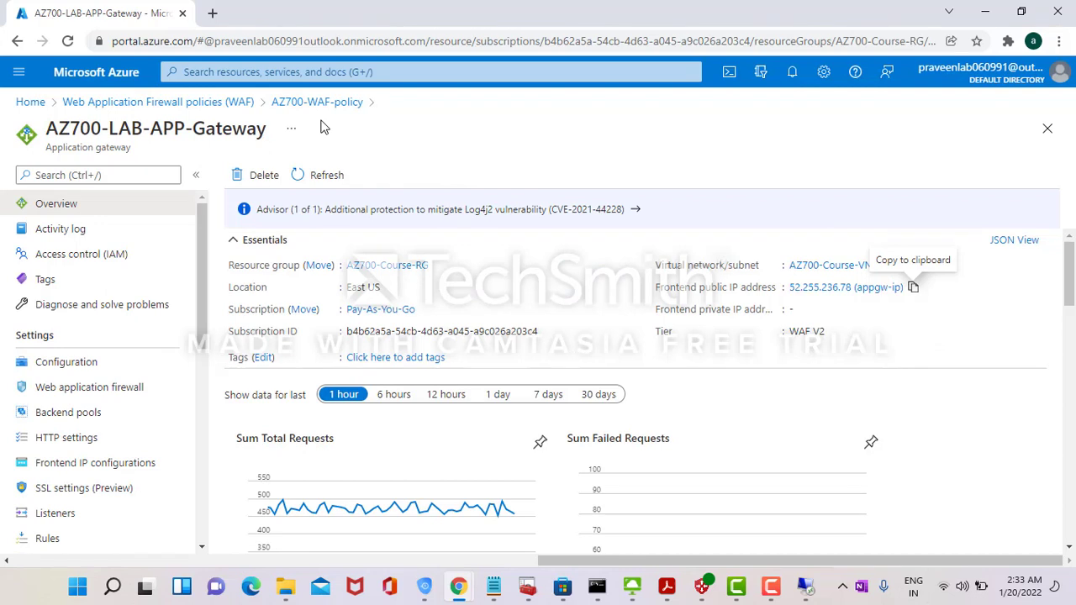
click(31, 102)
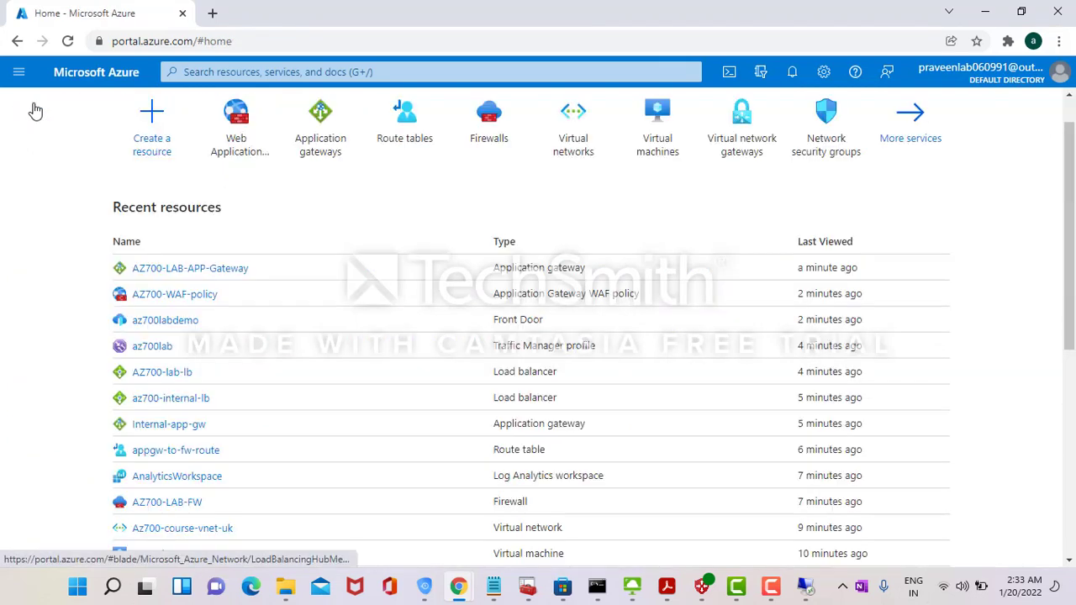